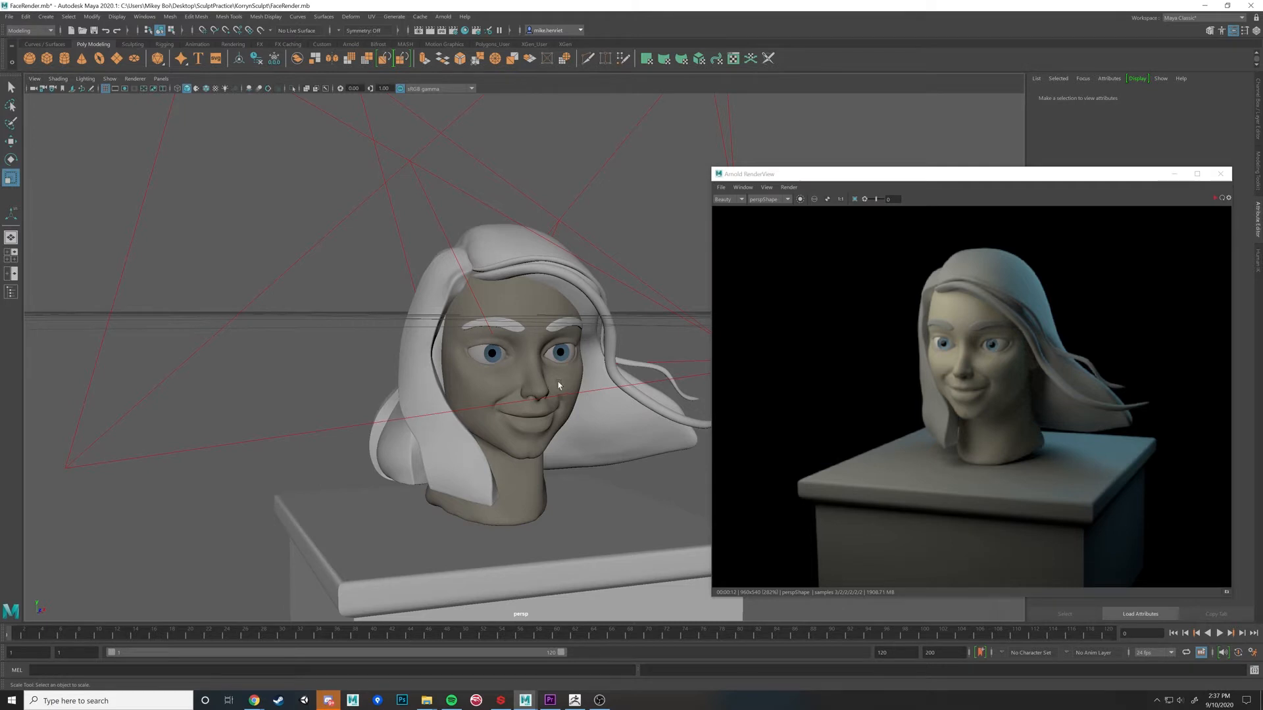
Step: Move the head mesh sideways out of the hair to expose the separate eyeballs
click(559, 385)
alt+drag(586, 390, 499, 385)
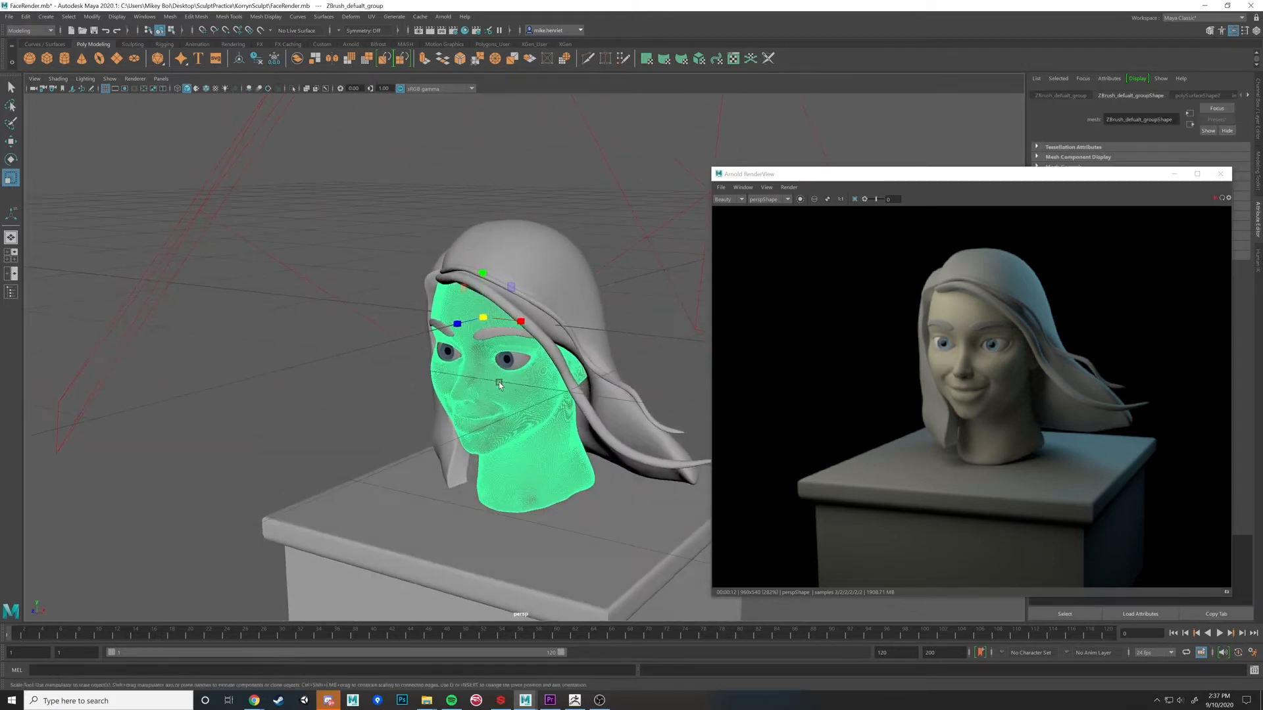
key(w)
drag(518, 322, 381, 309)
alt+drag(546, 263, 631, 252)
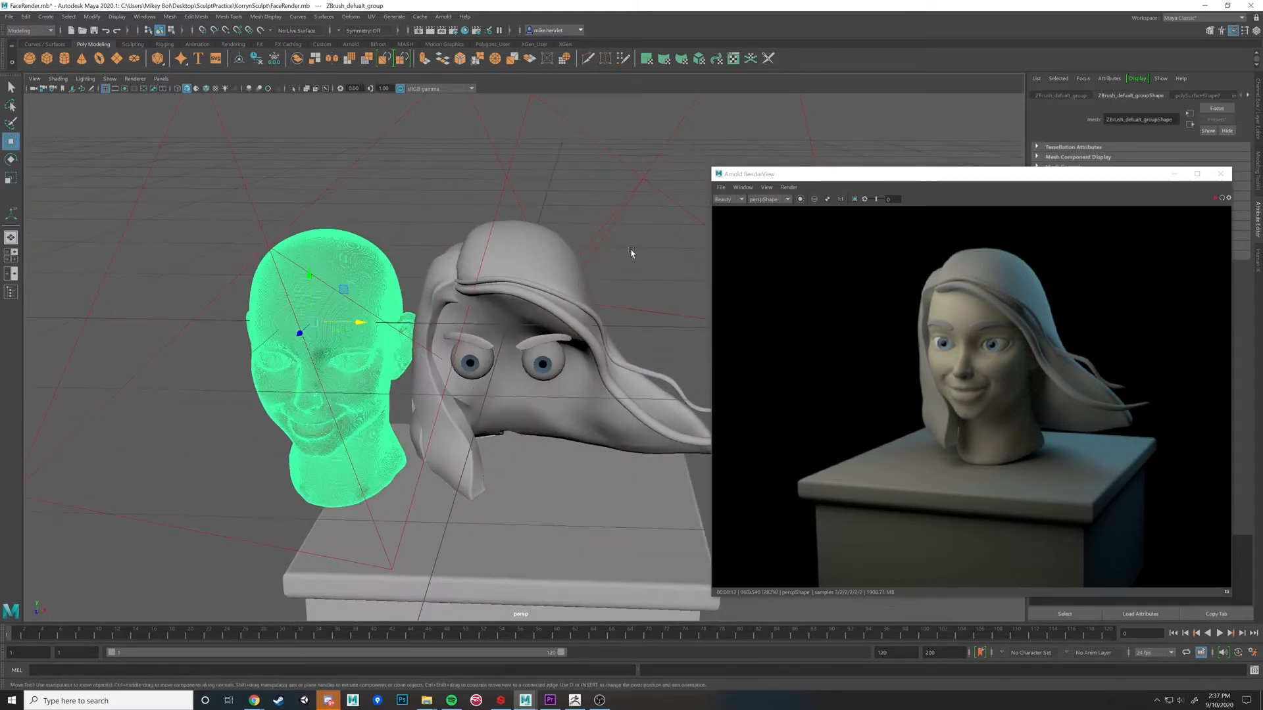
click(630, 253)
alt+middle_drag(417, 354, 570, 379)
alt+drag(572, 380, 566, 386)
alt+middle_drag(566, 386, 492, 363)
alt+right_drag(492, 363, 575, 317)
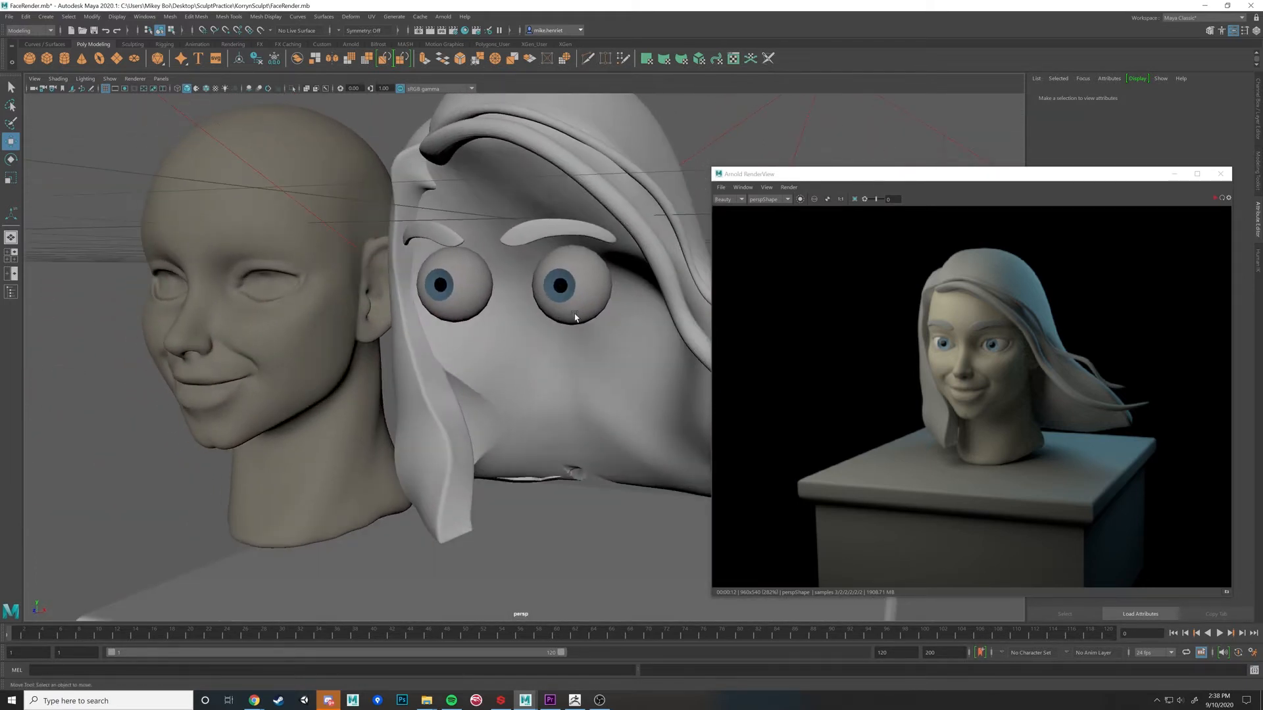
Step: Select the eyeballs, the eyebrows and the head in turn to inspect them as separate meshes
click(567, 296)
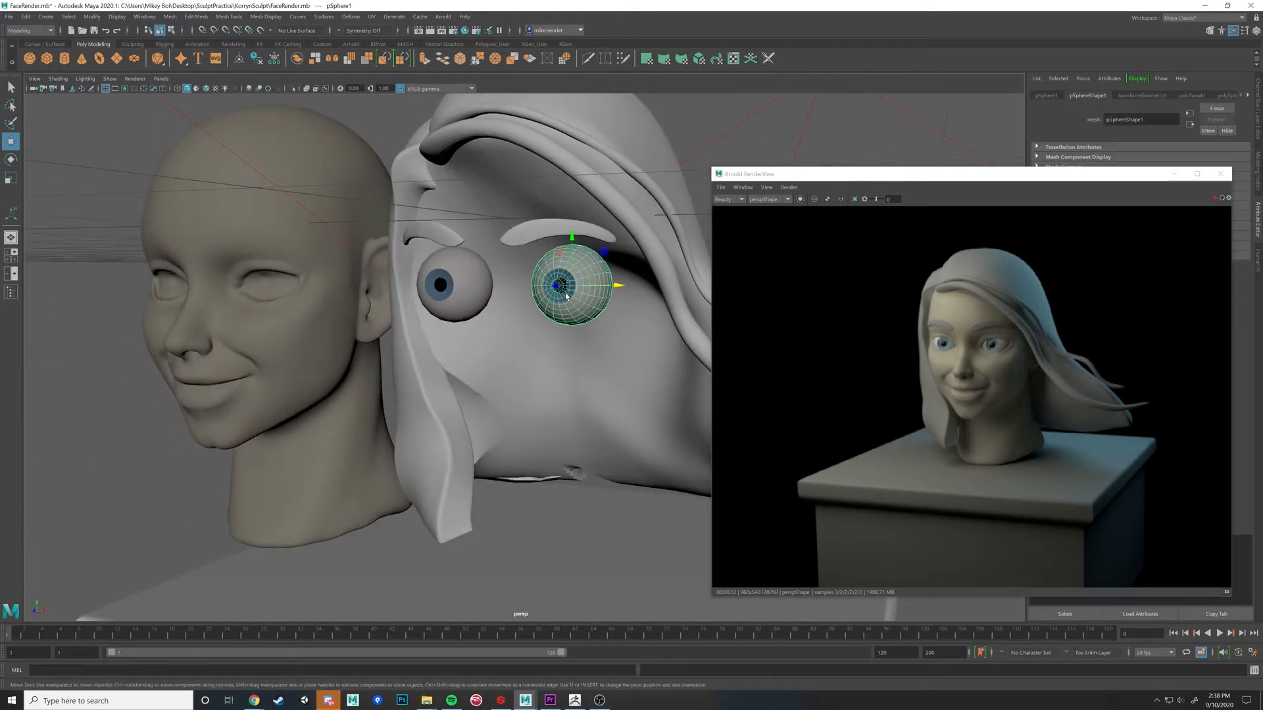
click(457, 269)
click(563, 233)
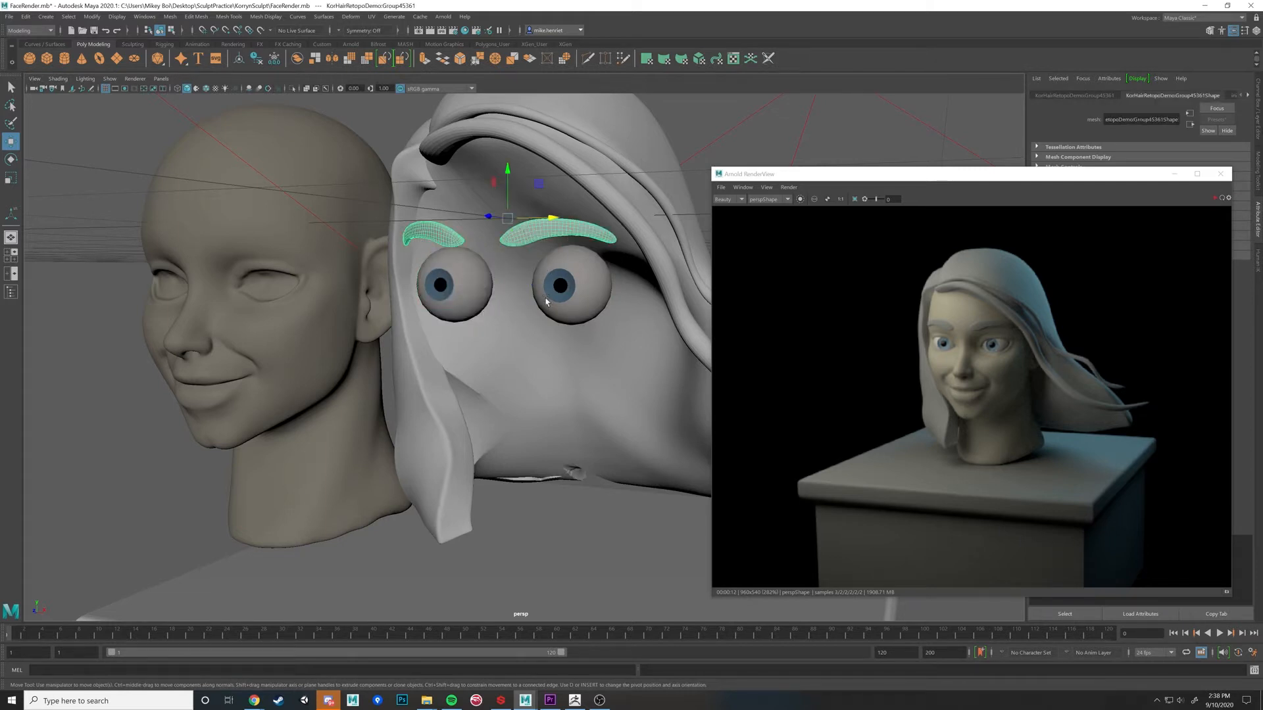
click(316, 340)
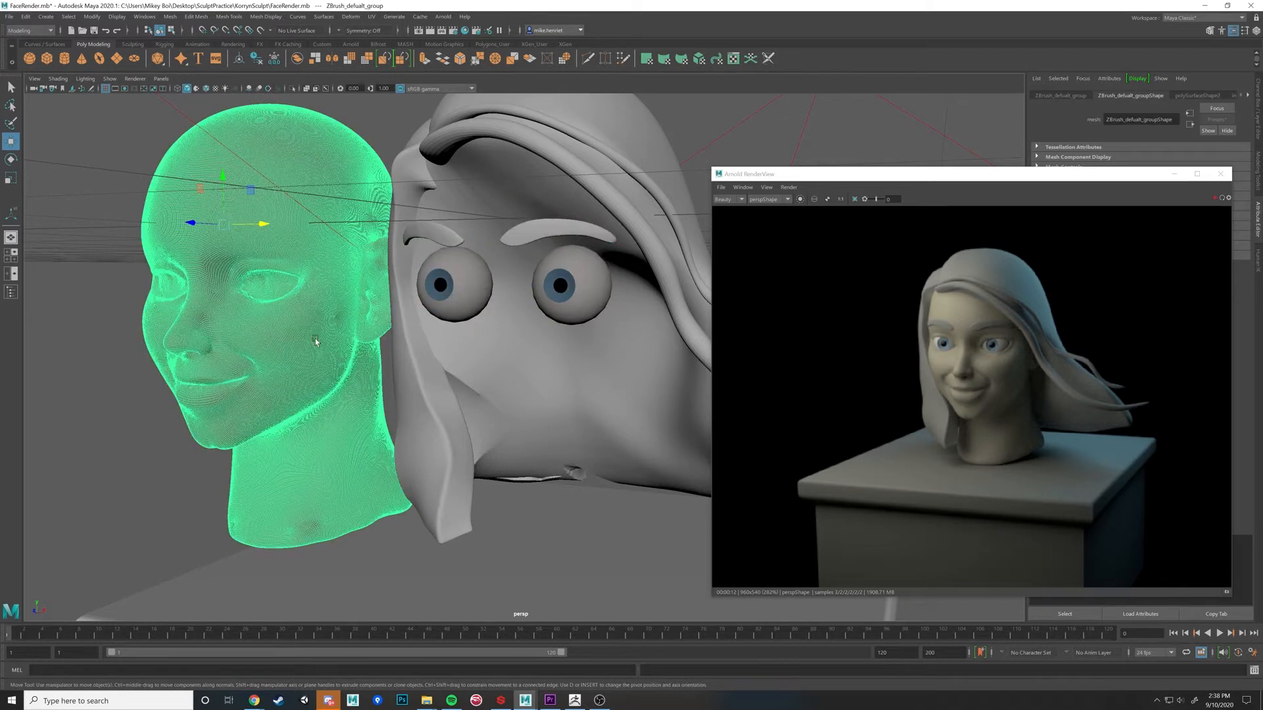
Step: Undo the head's move so it sits back inside the hair, and clear the selection
key(ctrl+z)
key(ctrl+z)
key(ctrl+z)
key(ctrl+z)
key(ctrl+z)
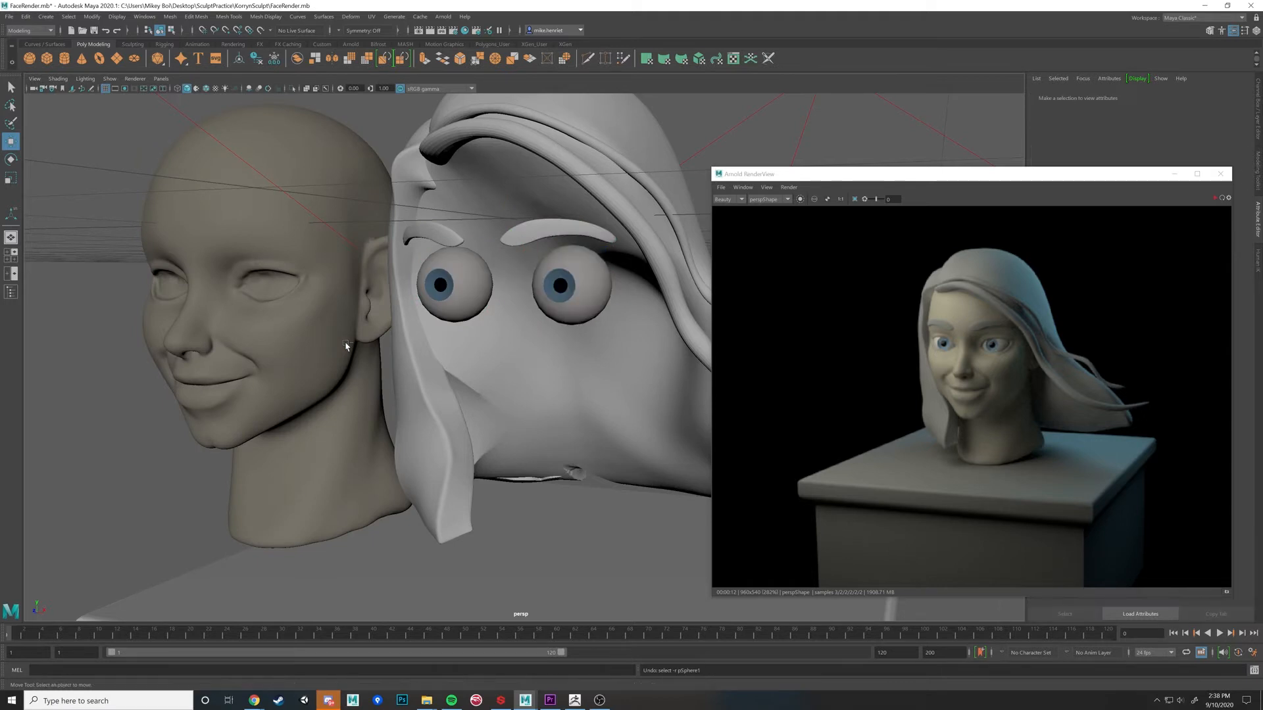
scroll(421, 318, down, 3)
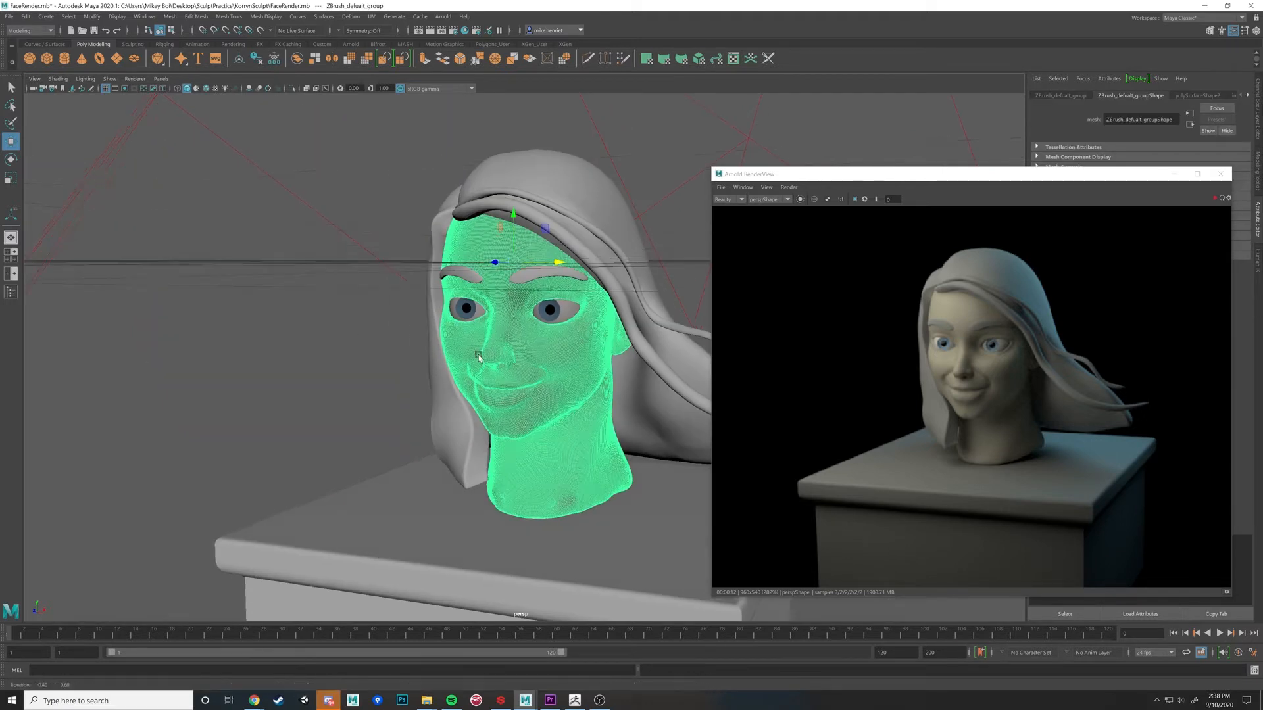
click(373, 350)
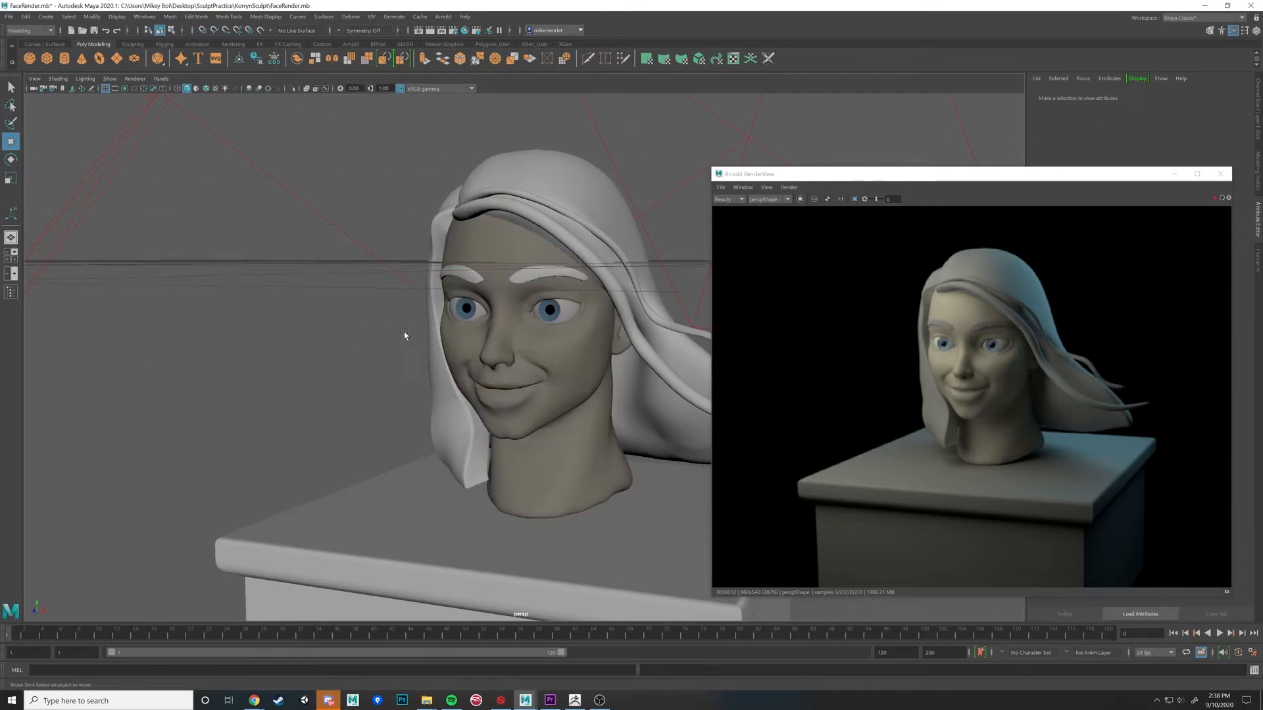
Step: Create a polygon sphere, rotated so one pole faces forward, scaled down and placed in the open in front of the face
click(29, 58)
key(e)
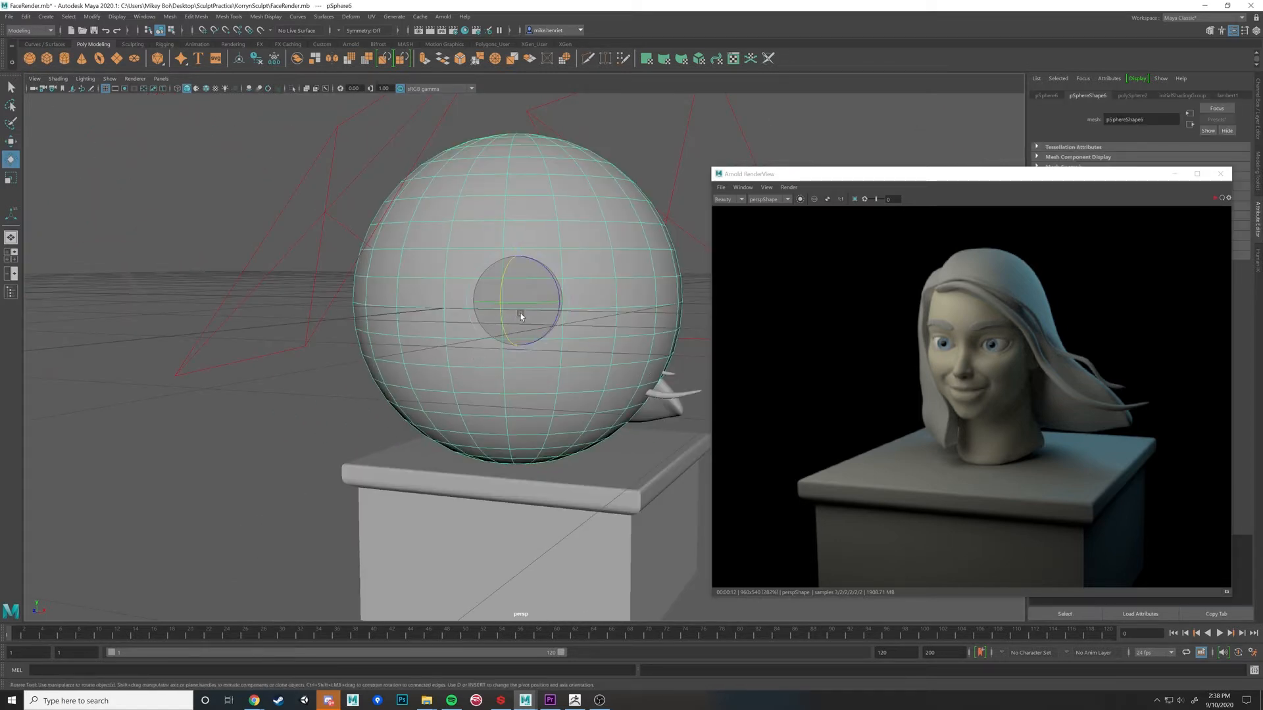
drag(517, 292, 292, 280)
key(r)
key(w)
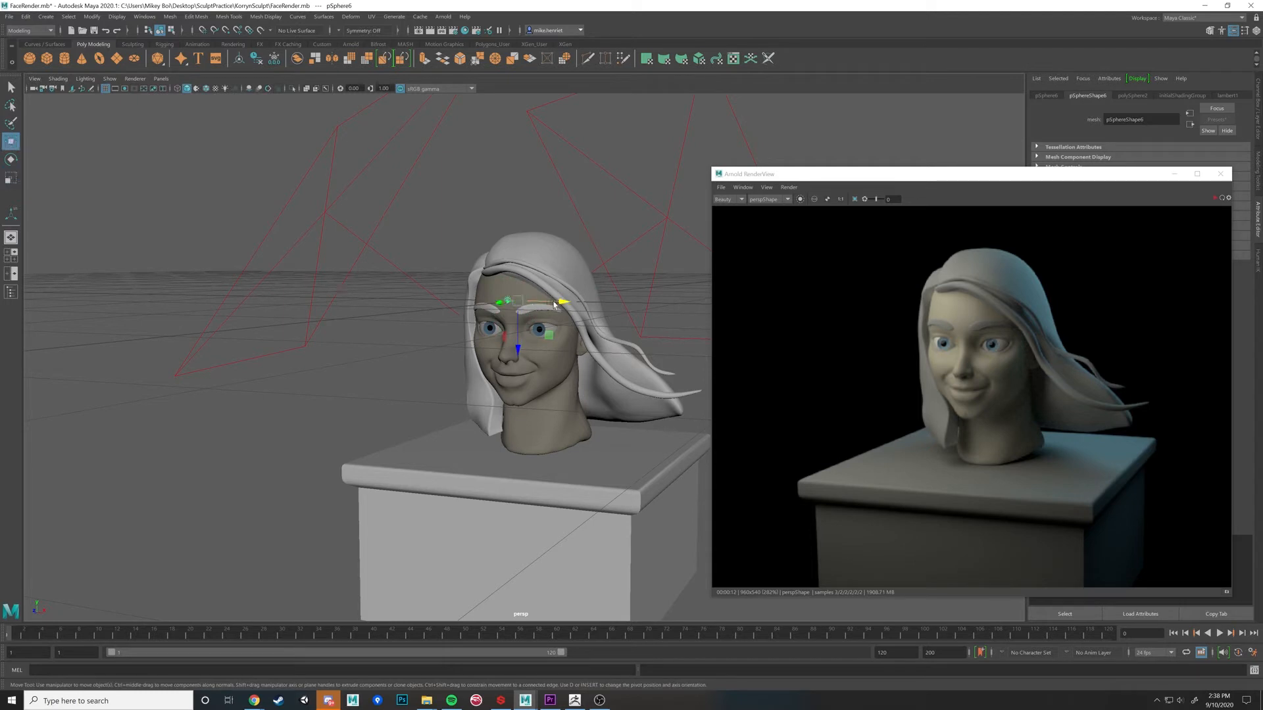
drag(556, 302, 539, 428)
scroll(469, 300, up, 10)
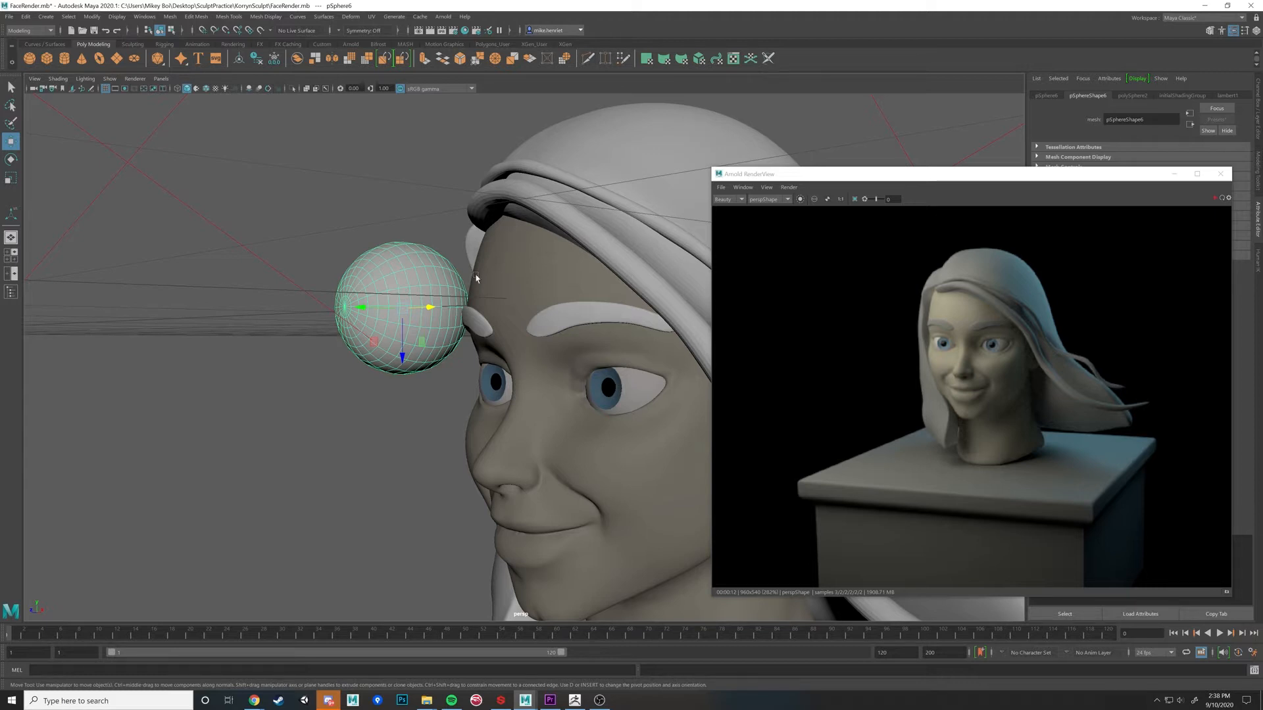
Step: Push the vertex at the sphere's front pole slightly inward
alt+drag(476, 278, 451, 286)
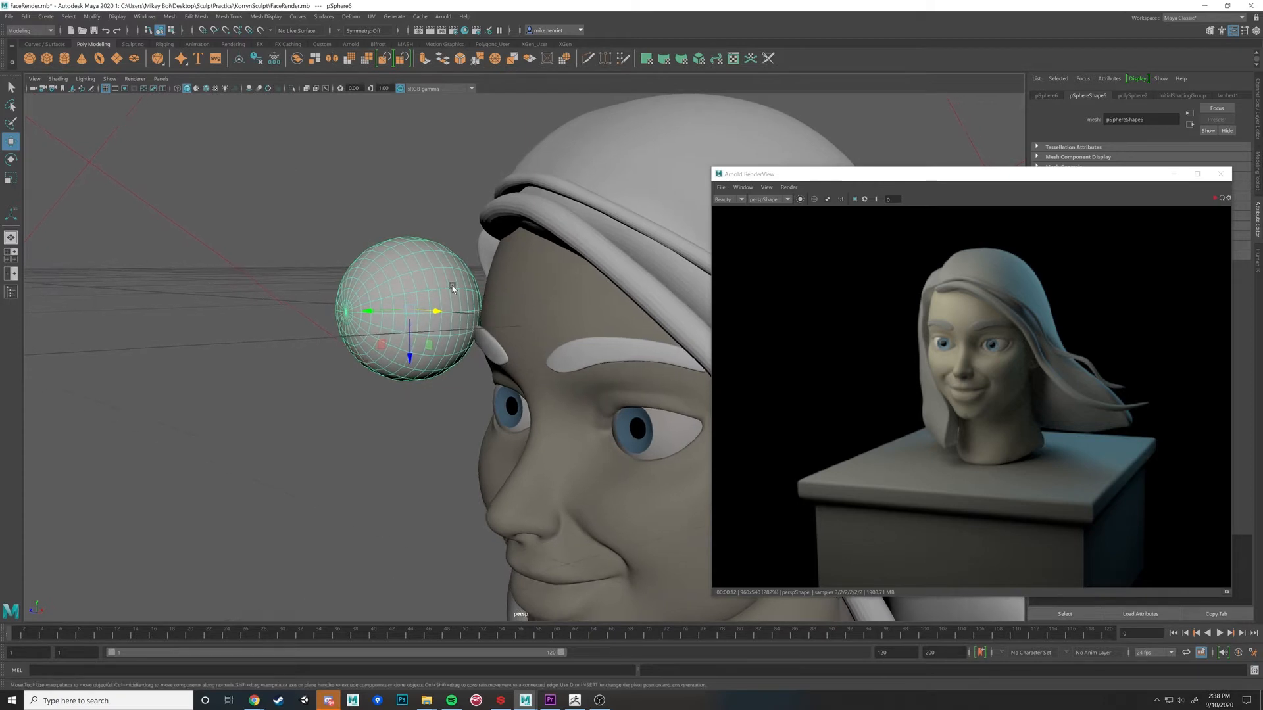
right_click(424, 280)
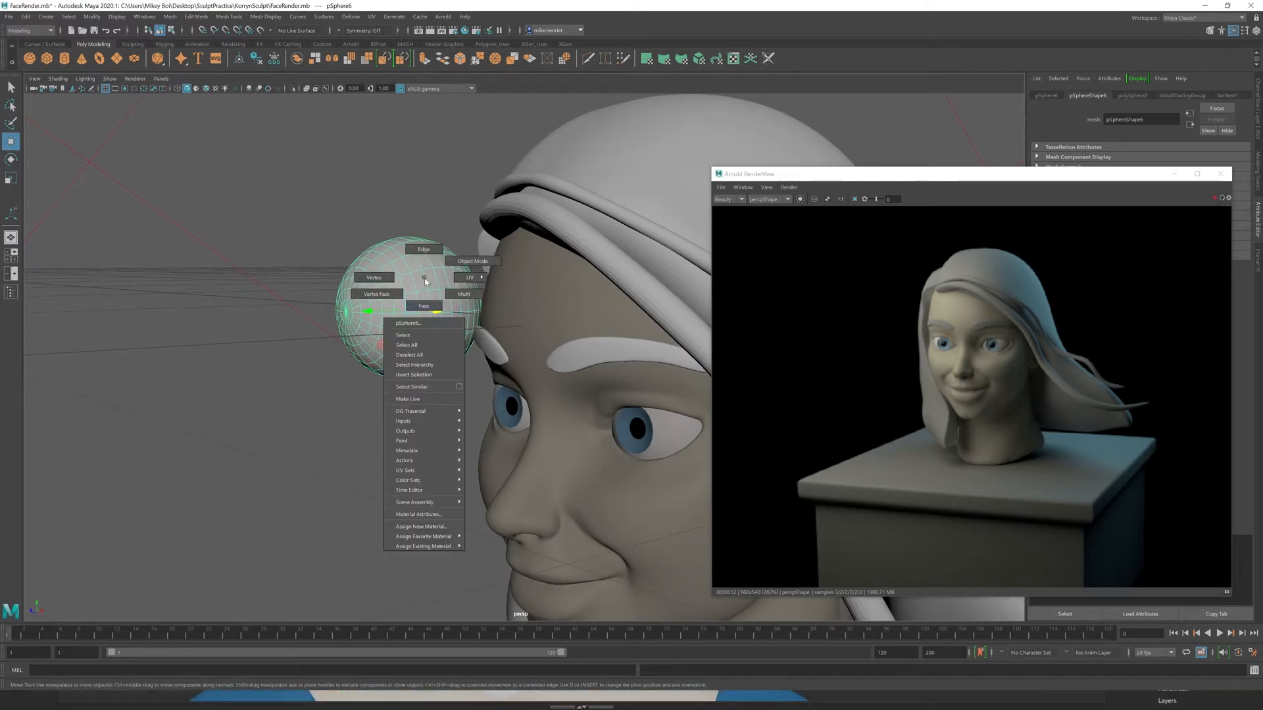
click(373, 277)
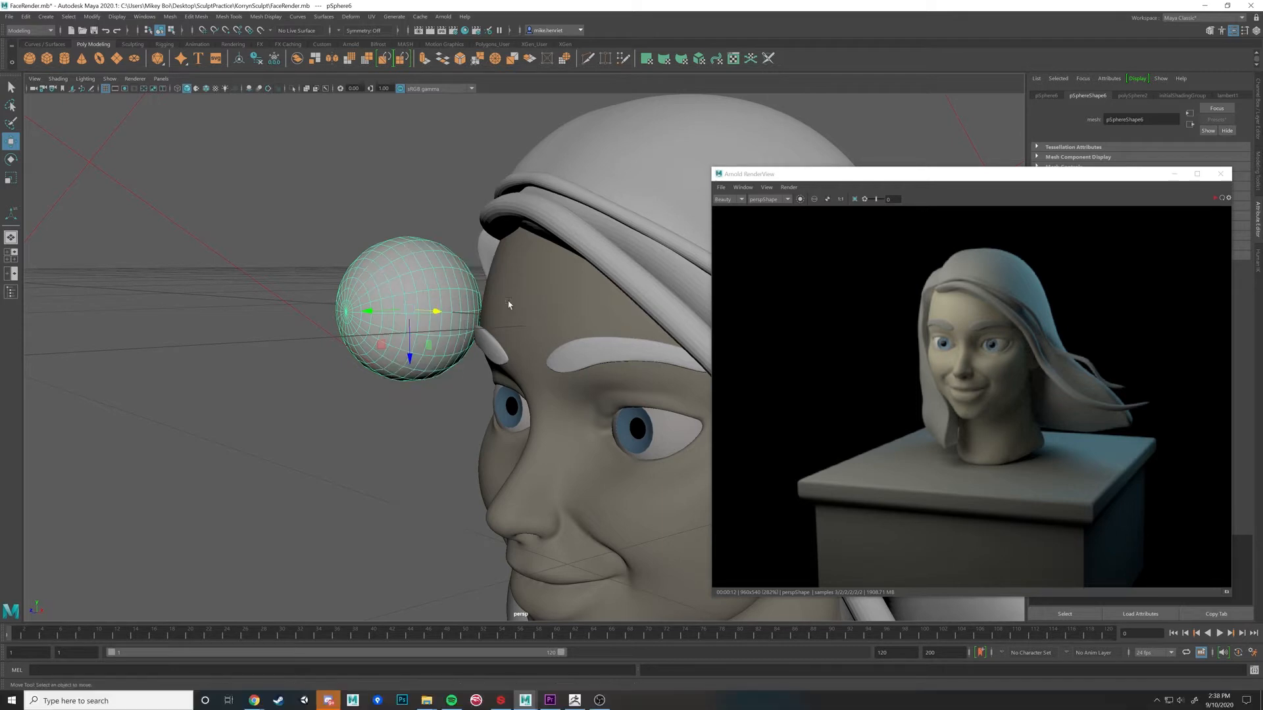
alt+drag(508, 302, 528, 339)
click(419, 356)
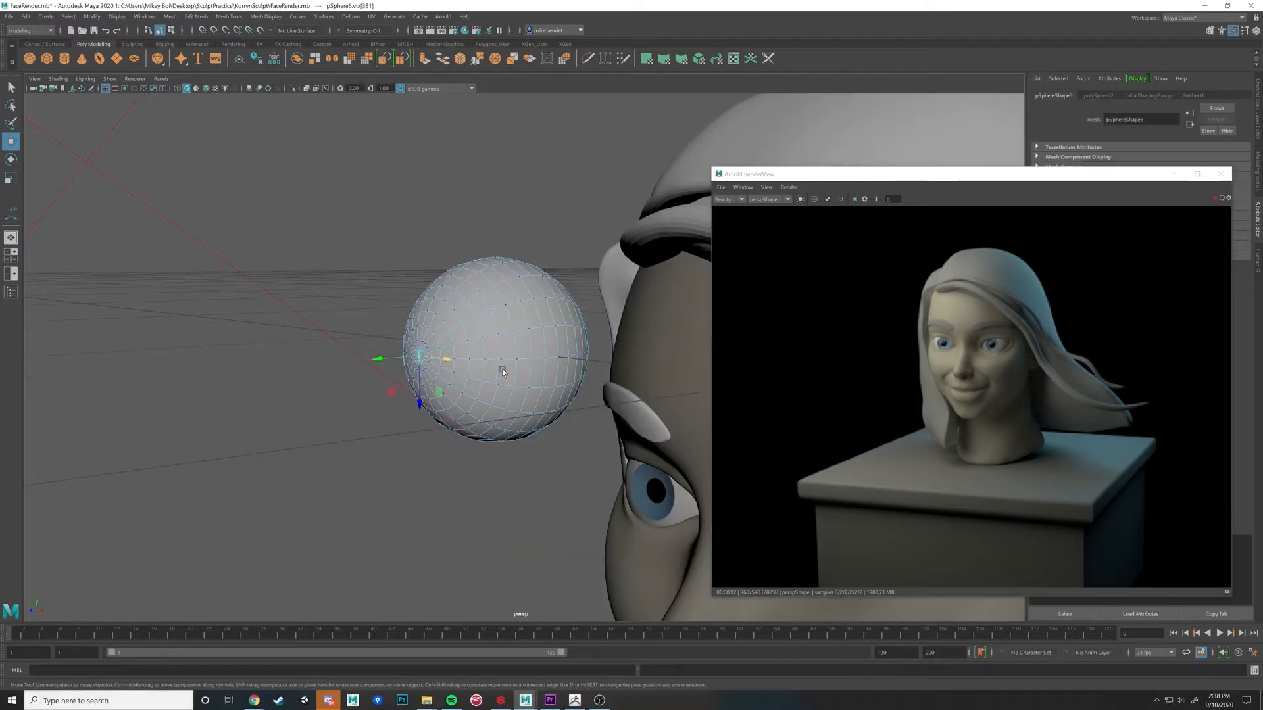
alt+right_drag(422, 358, 515, 341)
scroll(515, 341, up, 2)
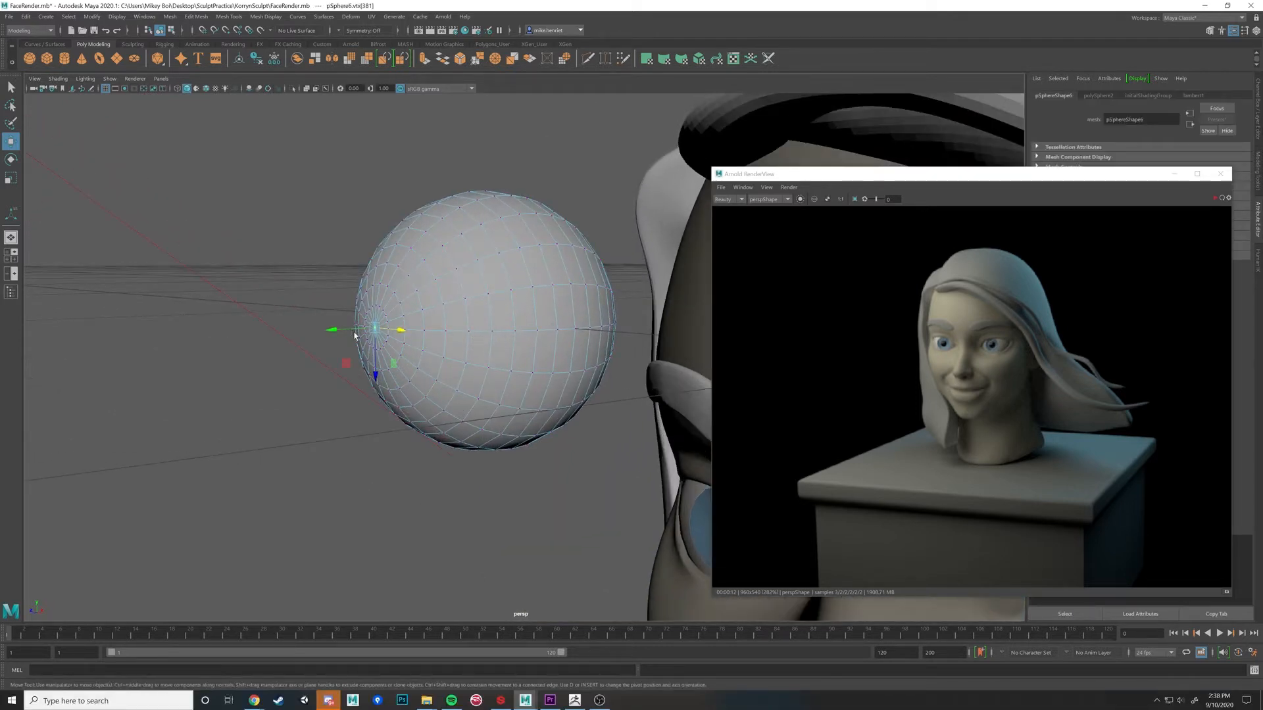
drag(342, 329, 344, 329)
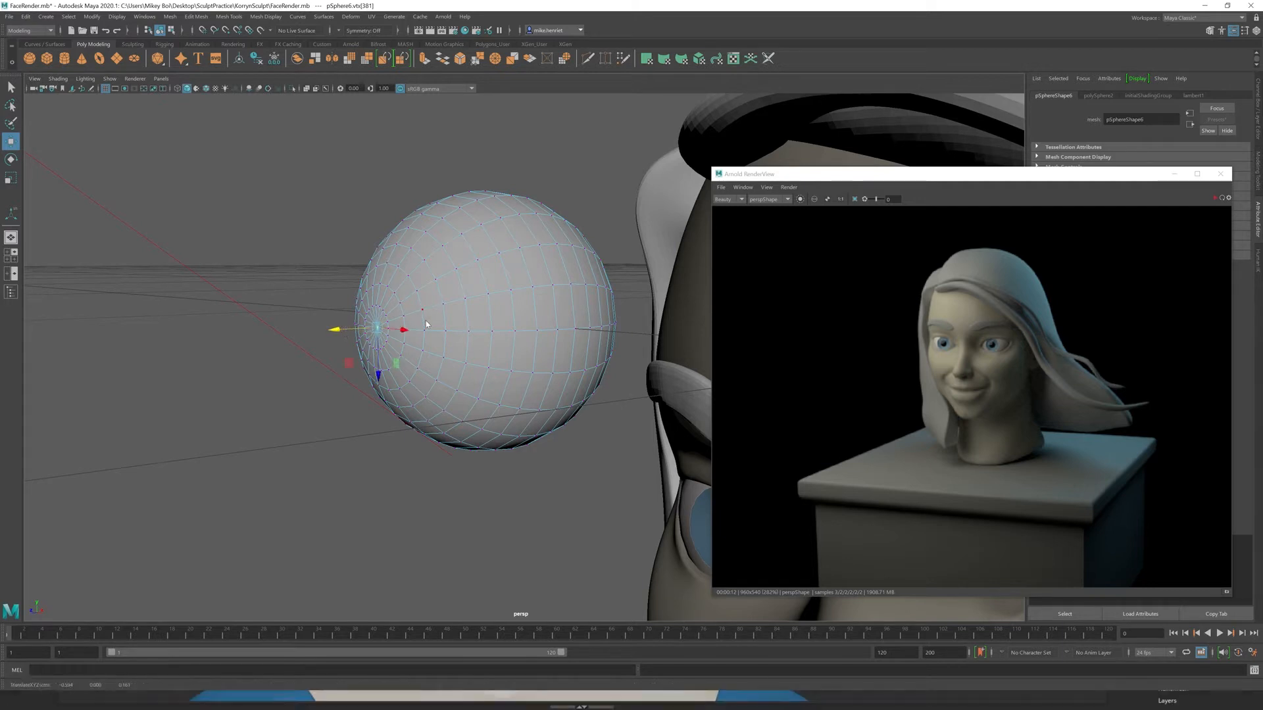
Step: Select the second ring of faces around the front pole and push it slightly into the sphere
right_drag(426, 323, 422, 345)
click(403, 332)
alt+drag(402, 332, 444, 332)
click(421, 319)
double_click(424, 318)
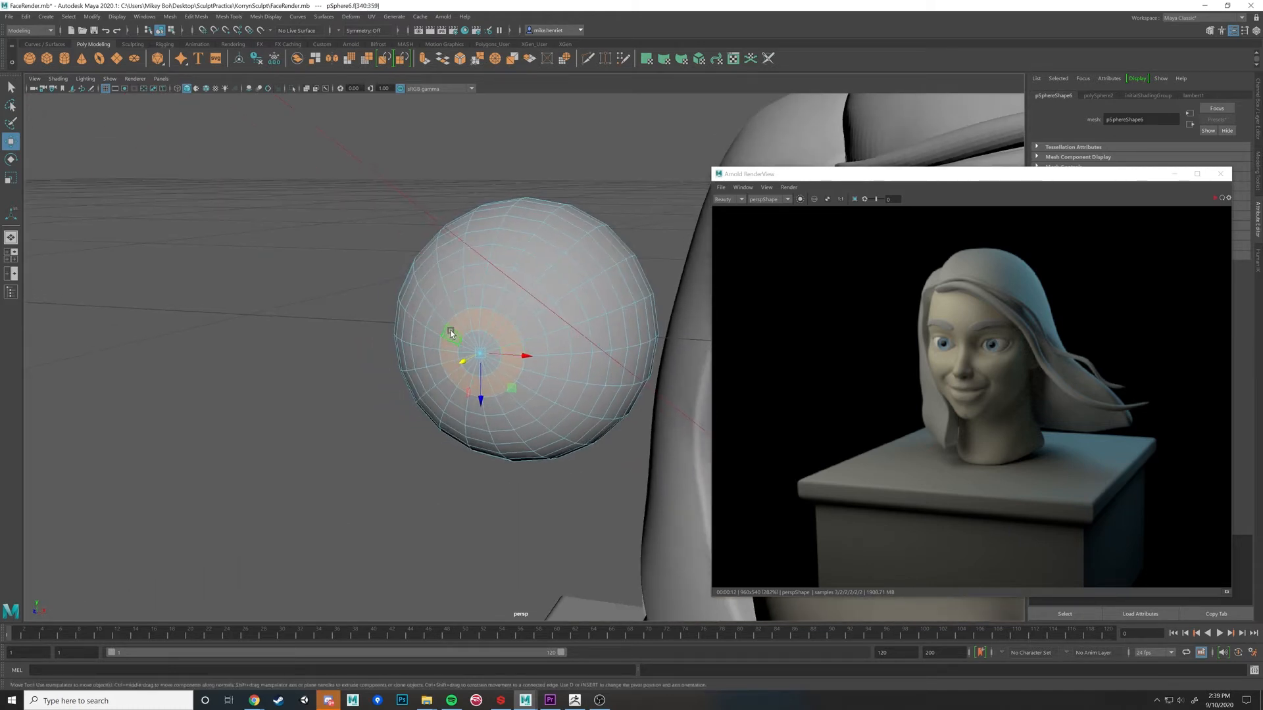
alt+drag(529, 338, 492, 355)
drag(339, 335, 347, 335)
scroll(467, 316, up, 4)
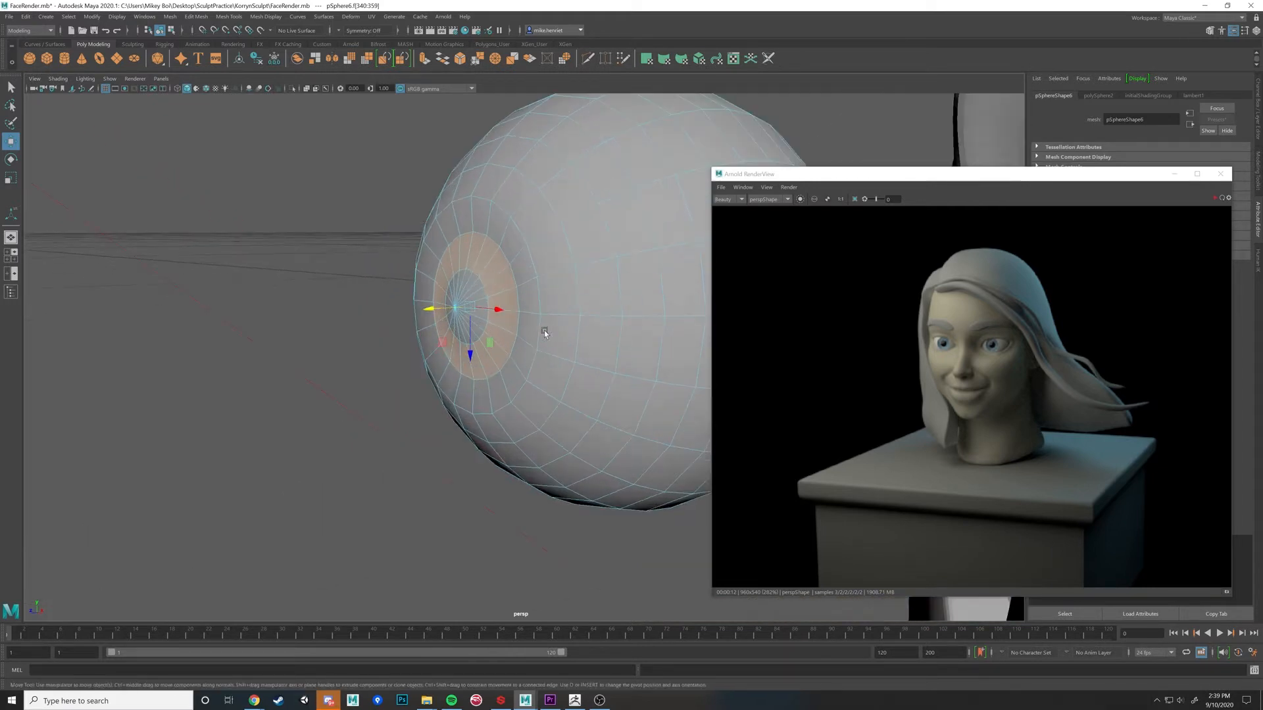
Step: Push the innermost edge loop around the pole and the pole vertex inward to make the iris area concave
right_drag(498, 281, 498, 254)
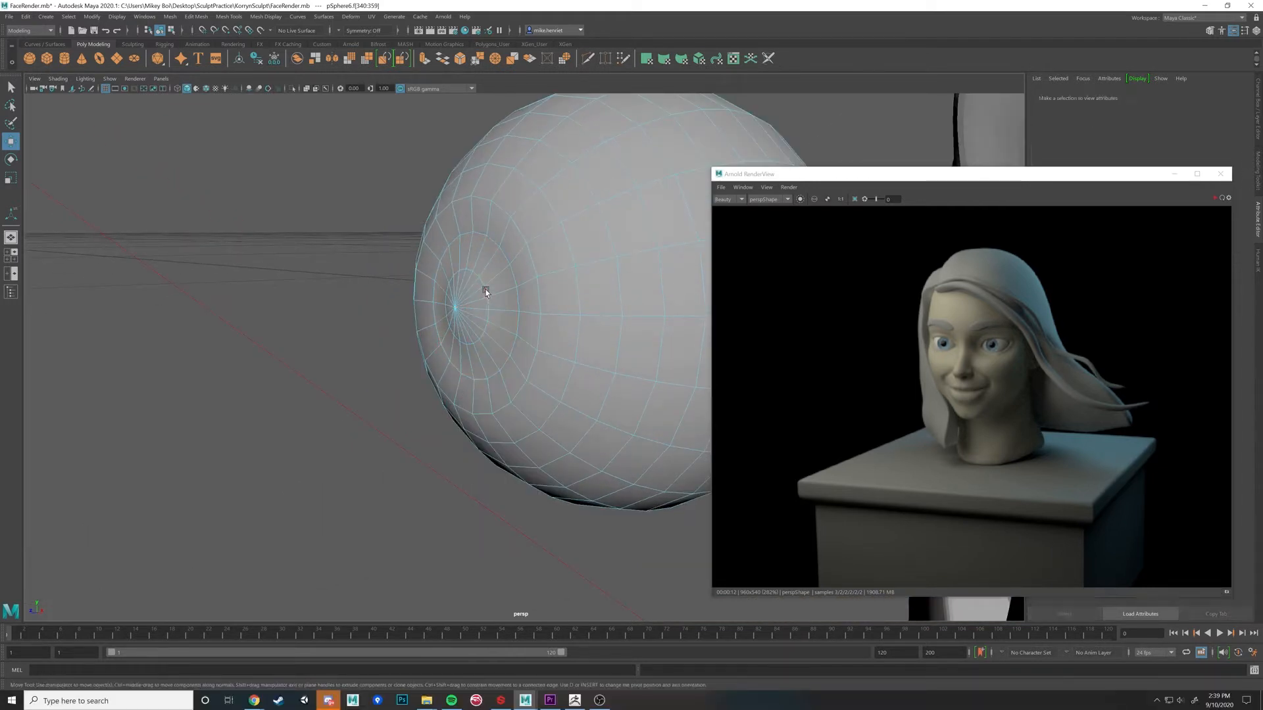
double_click(461, 304)
drag(429, 313, 458, 295)
right_drag(458, 296, 421, 296)
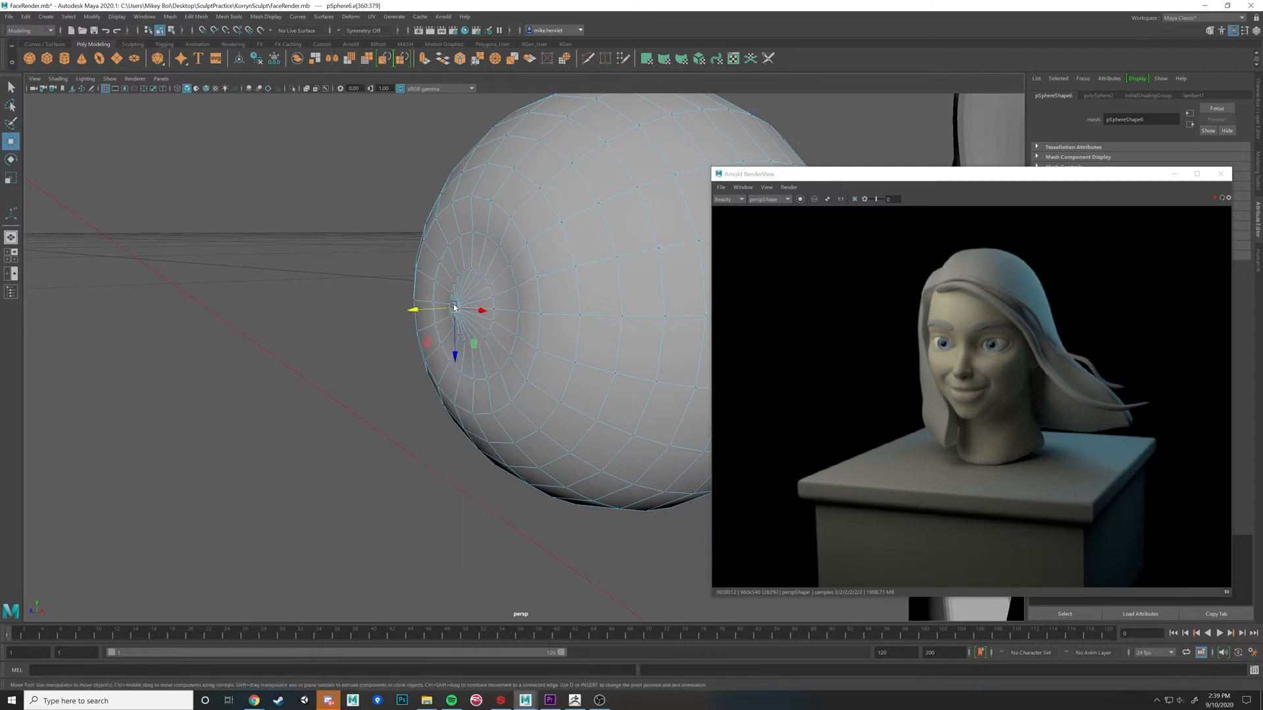
click(453, 308)
drag(415, 309, 530, 315)
key(f)
Step: Extrude only the triangular faces around the pole deep into the sphere to form the pupil hole
right_drag(529, 315, 532, 341)
click(475, 317)
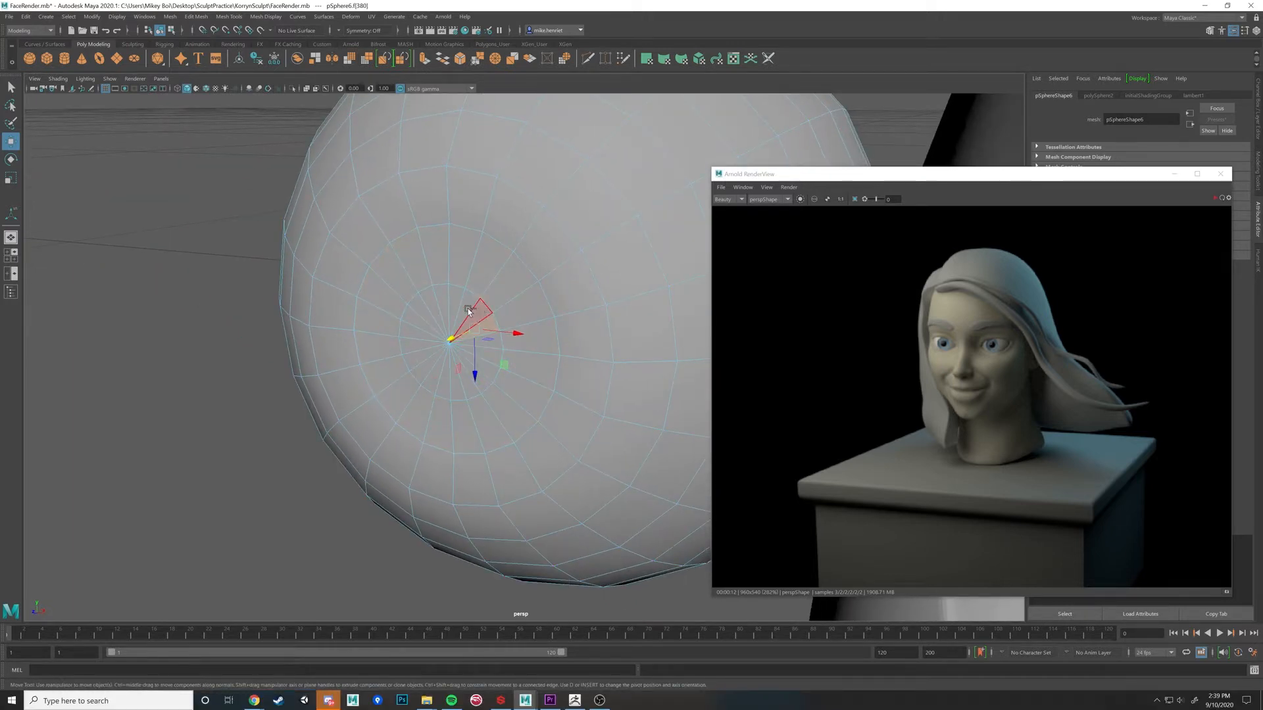
shift+click(468, 309)
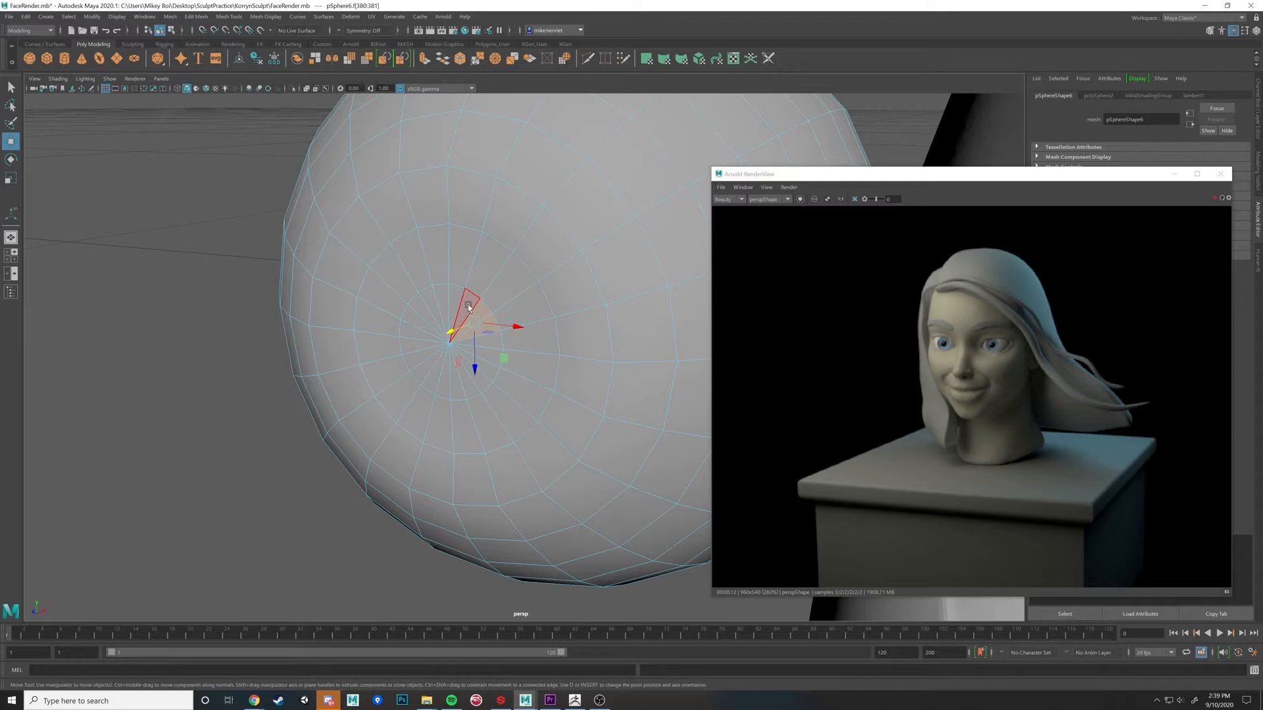
key(shift+period)
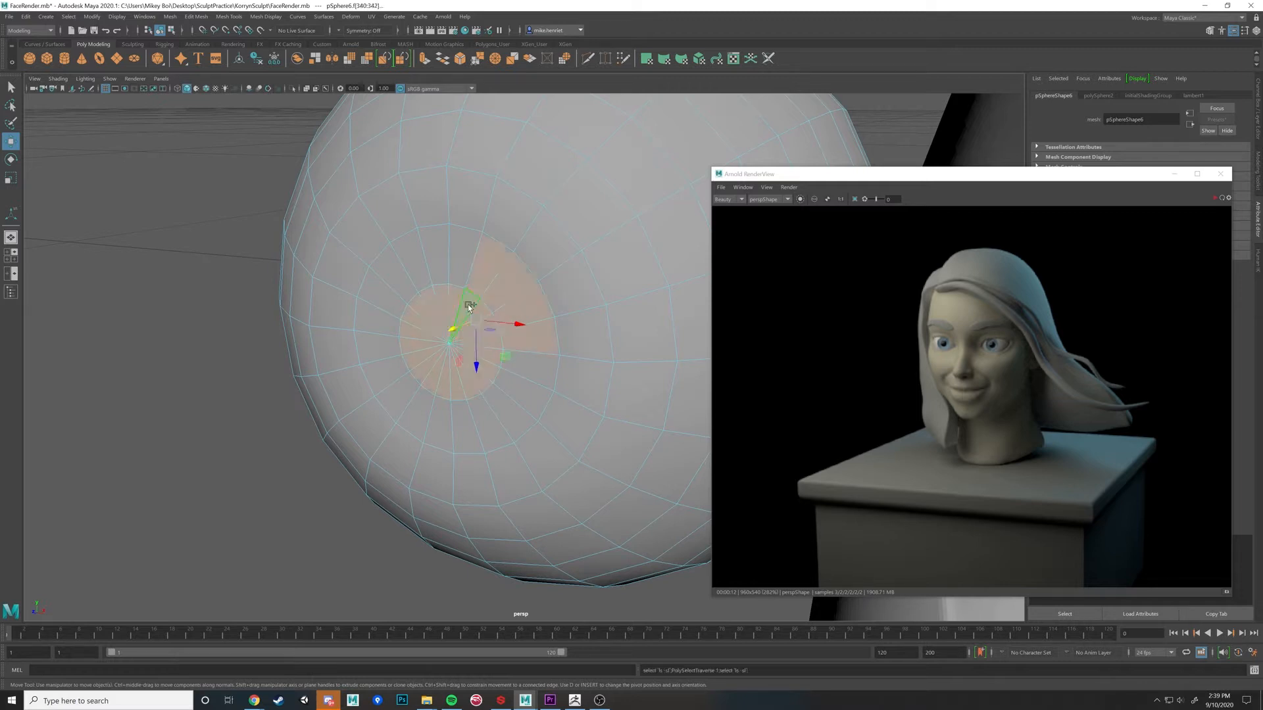
ctrl+click(488, 270)
ctrl+click(515, 282)
ctrl+click(537, 311)
ctrl+click(550, 338)
alt+drag(550, 338, 558, 349)
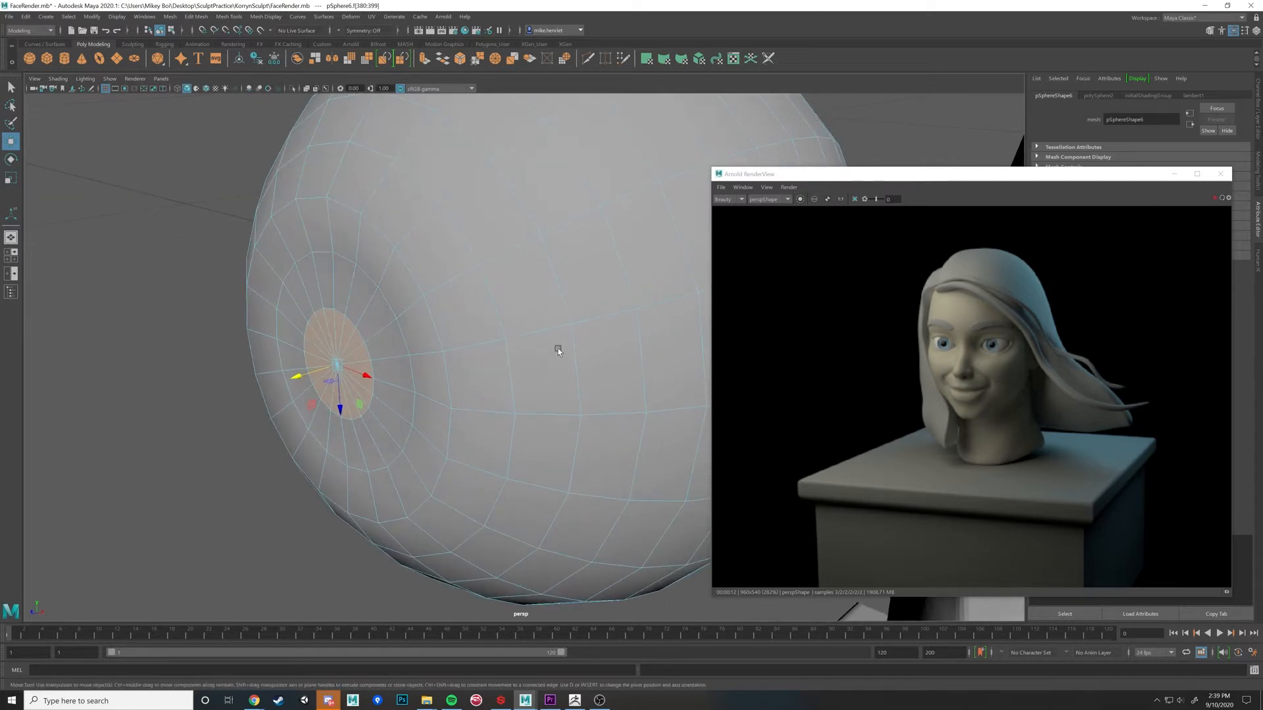
key(ctrl+e)
drag(330, 366, 425, 345)
scroll(393, 356, down, 5)
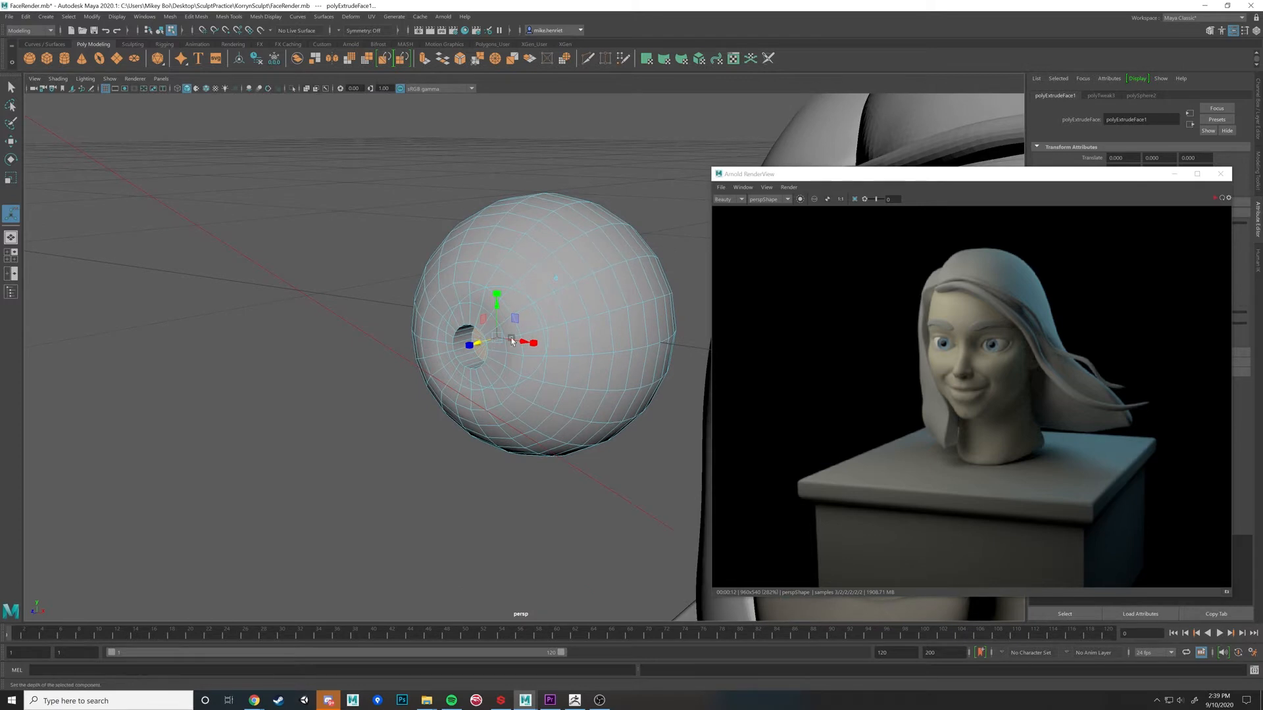
Step: Return the eyeball to object mode and assign it a new Arnold aiStandardSurface material
right_drag(567, 304, 612, 287)
alt+drag(521, 349, 555, 283)
scroll(521, 329, up, 4)
scroll(527, 328, down, 5)
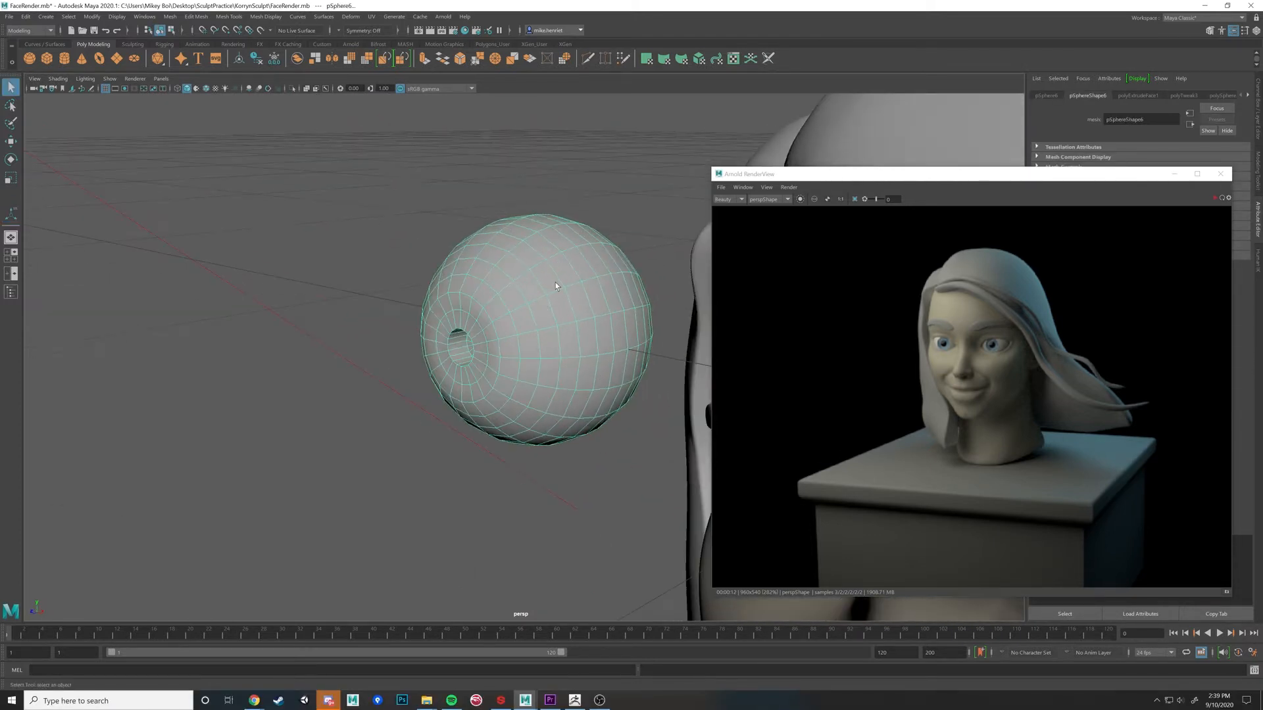
right_click(555, 282)
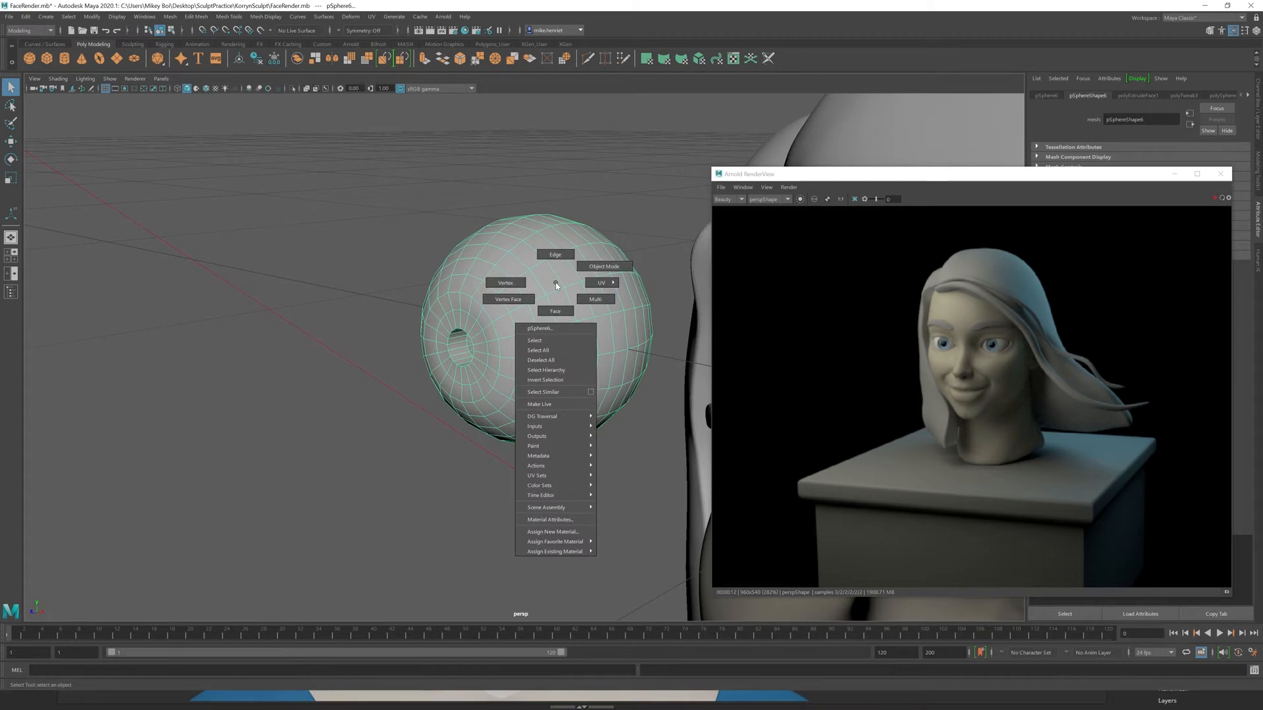
click(555, 532)
click(441, 314)
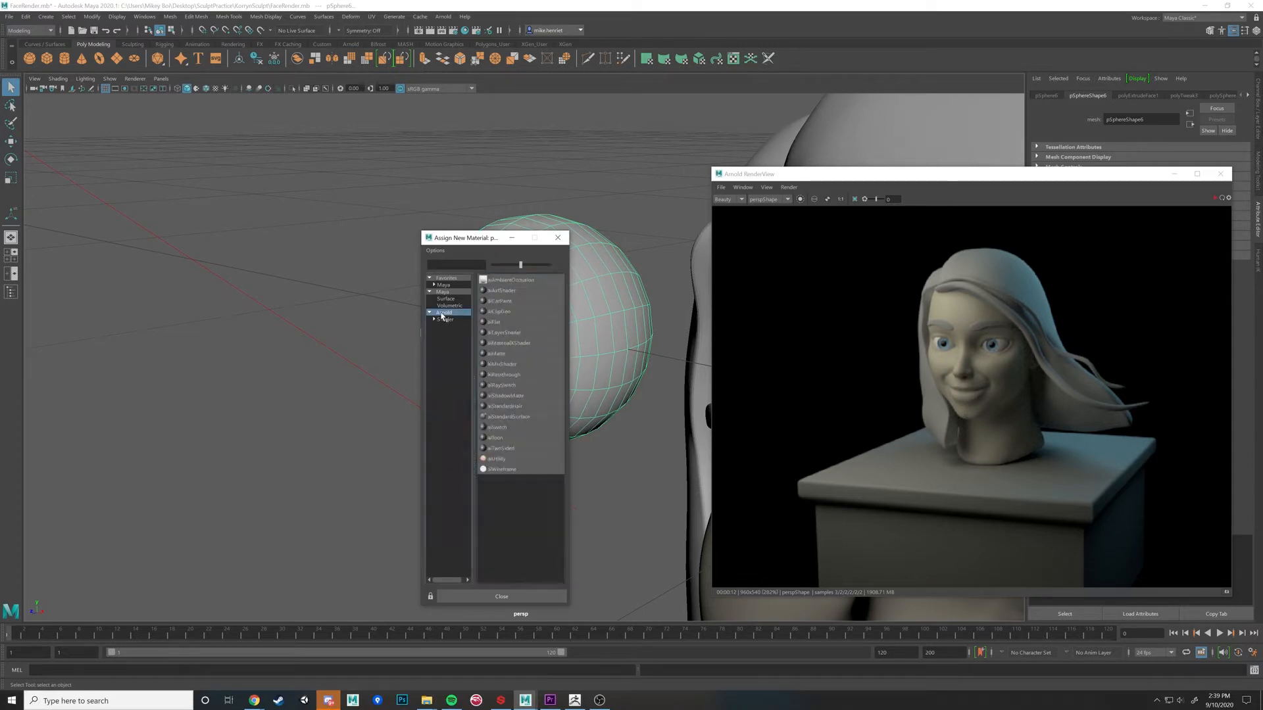
click(508, 417)
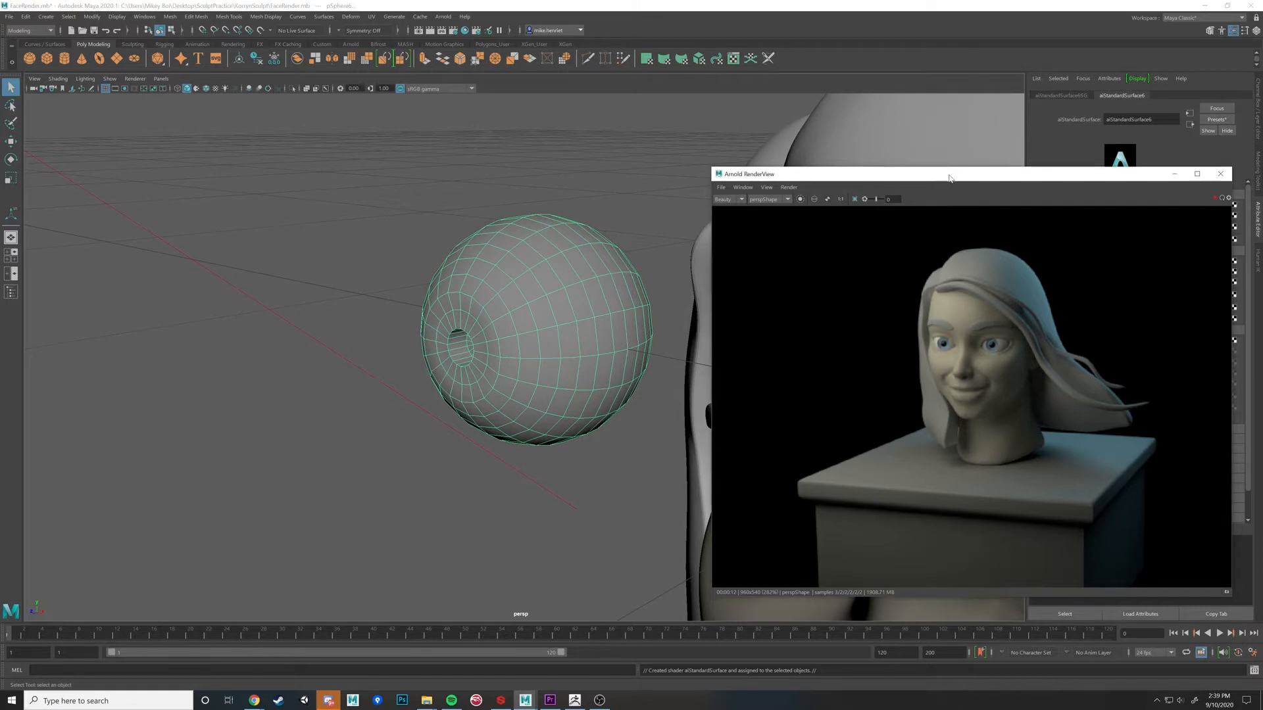
Step: Move the render window clear of the material attributes and rename the new material eye2
drag(926, 174, 921, 408)
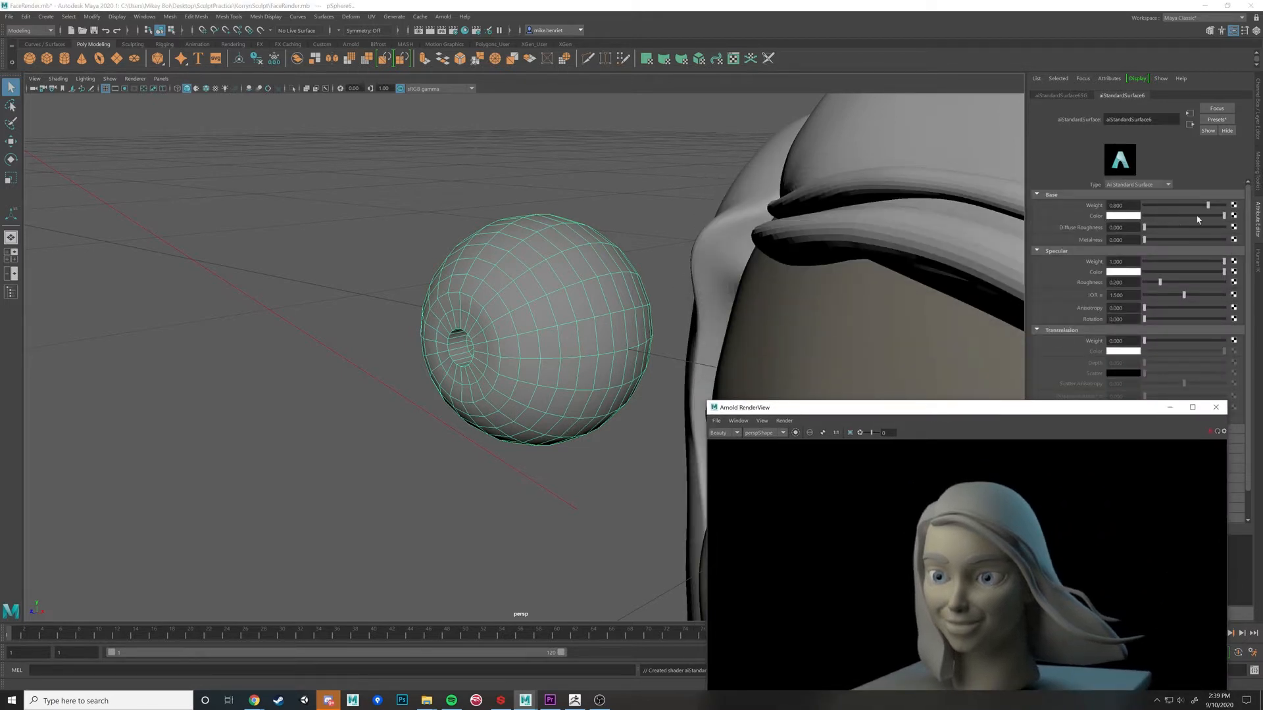
double_click(1128, 119)
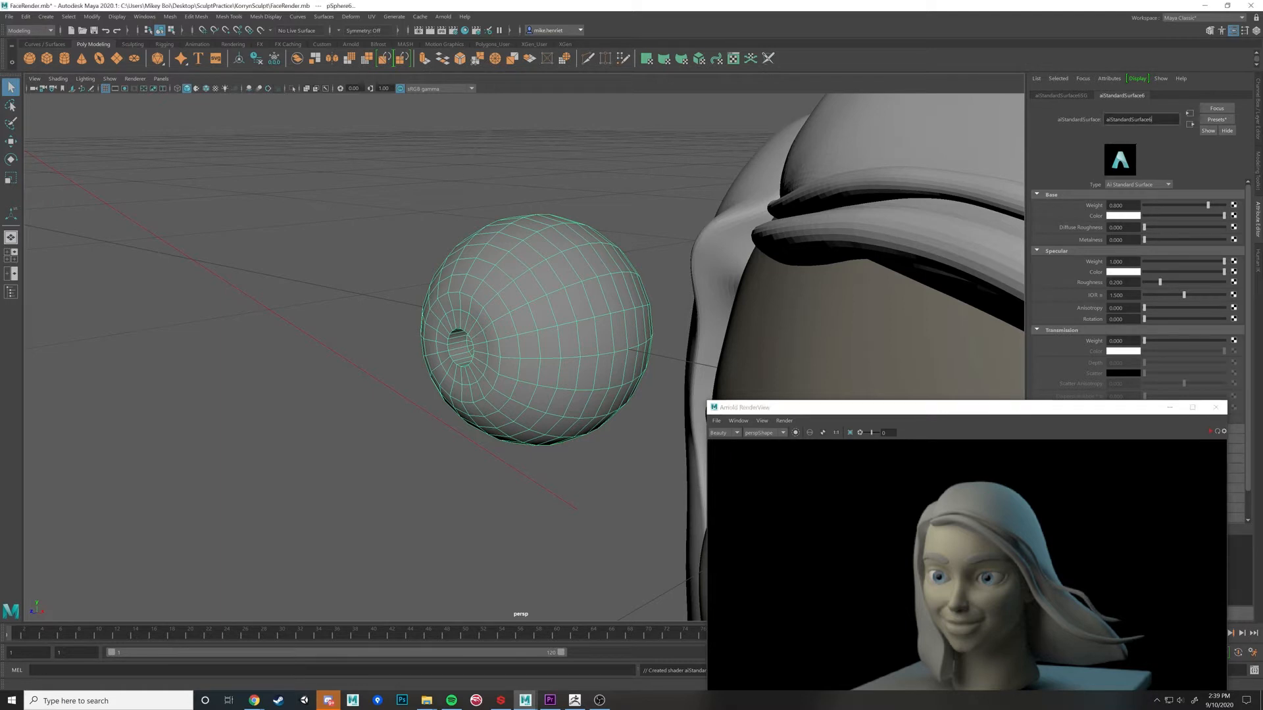
text(eye2)
key(Return)
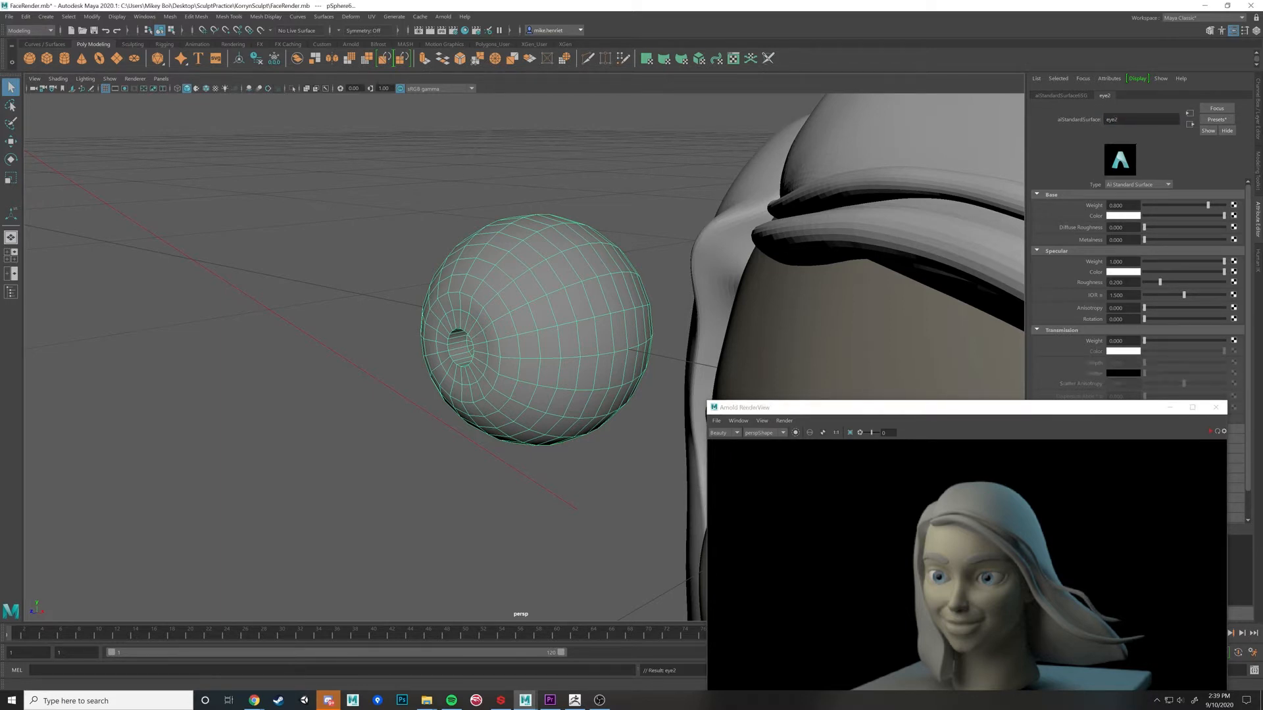
alt+drag(640, 359, 645, 344)
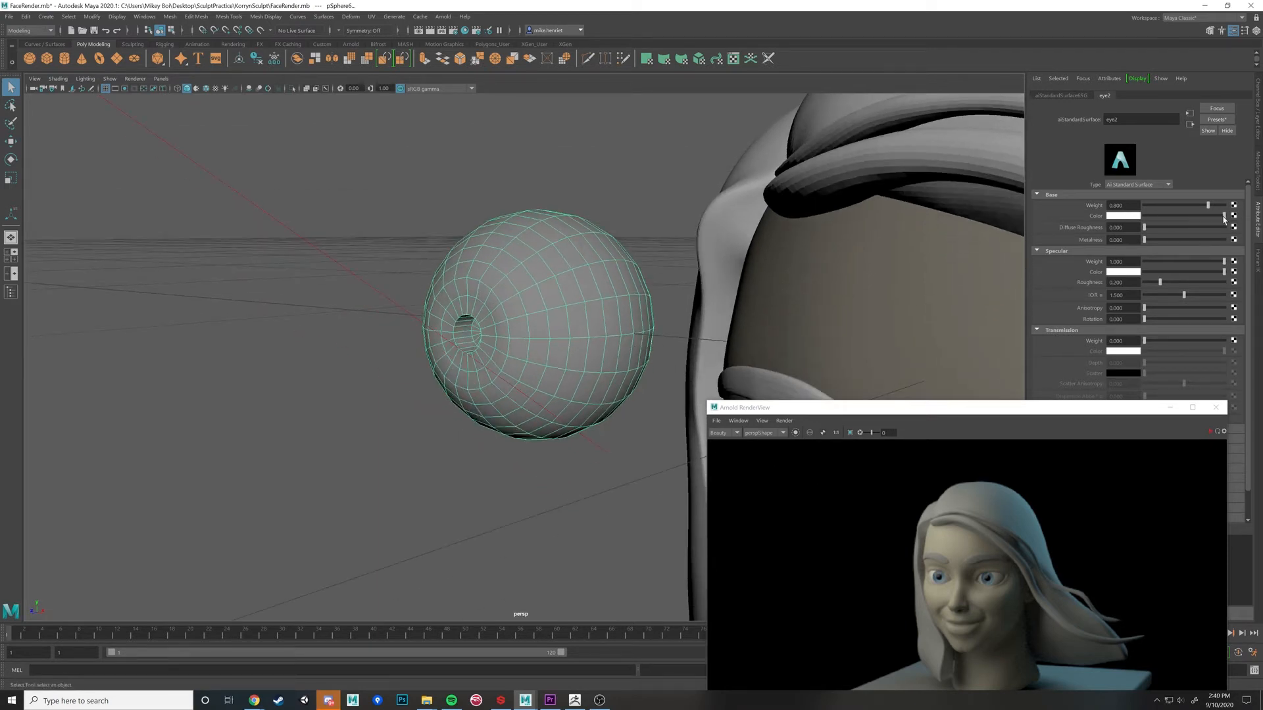
Step: Raise the eye2 material's base weight to 1.0 and give its base color a very faint pinkish-white tint
drag(1209, 207, 1233, 206)
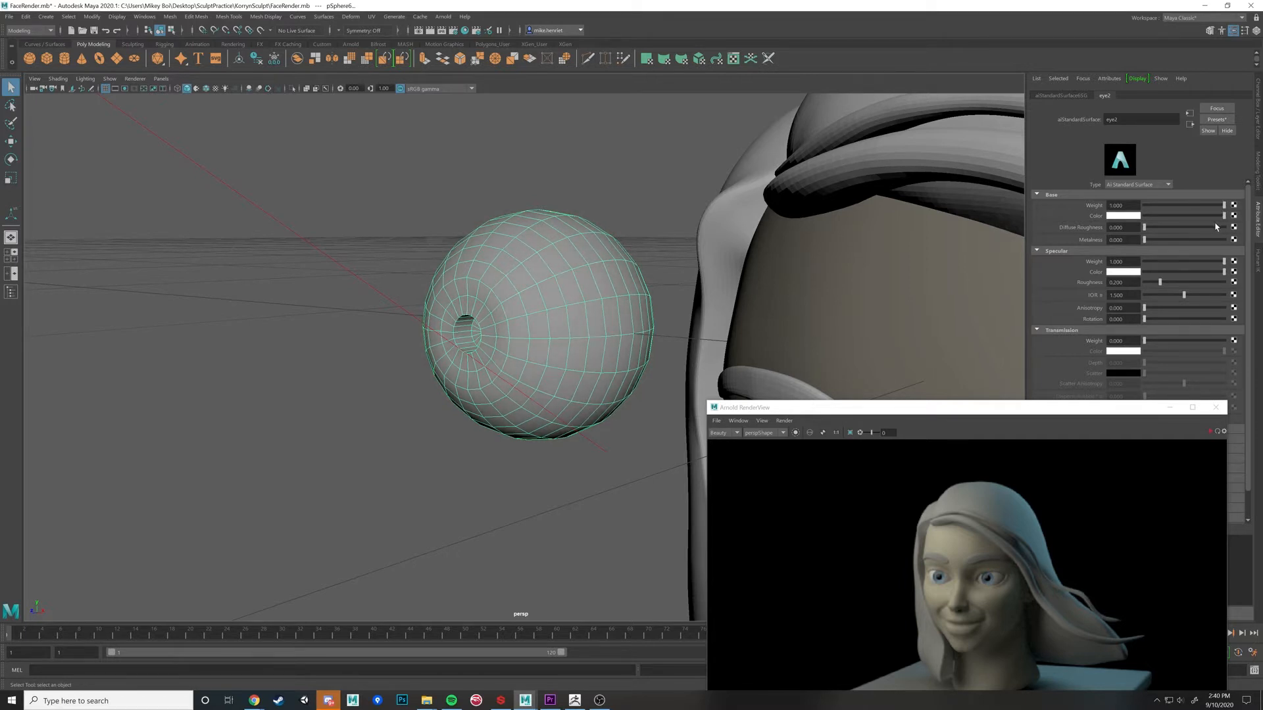
mouse_move(1224, 216)
mouse_down()
mouse_move(1212, 218)
mouse_move(1237, 223)
mouse_move(1138, 227)
mouse_move(1240, 223)
mouse_up()
click(1114, 217)
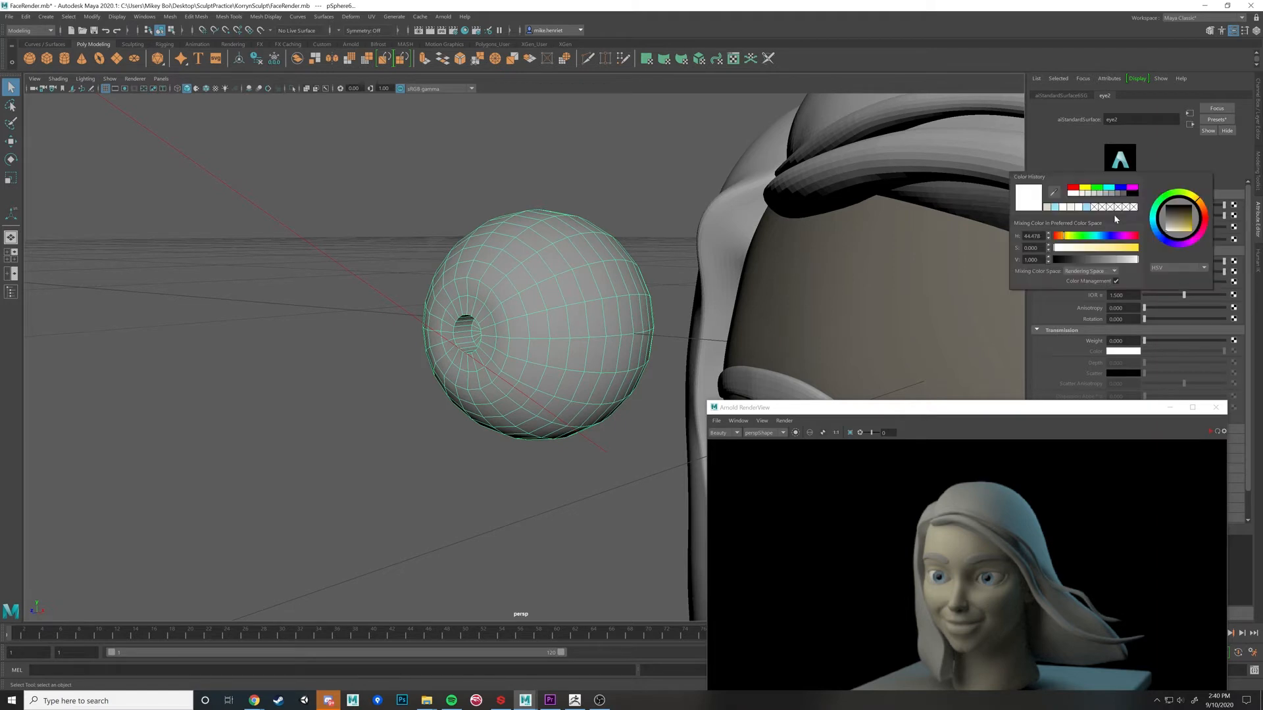
click(1192, 241)
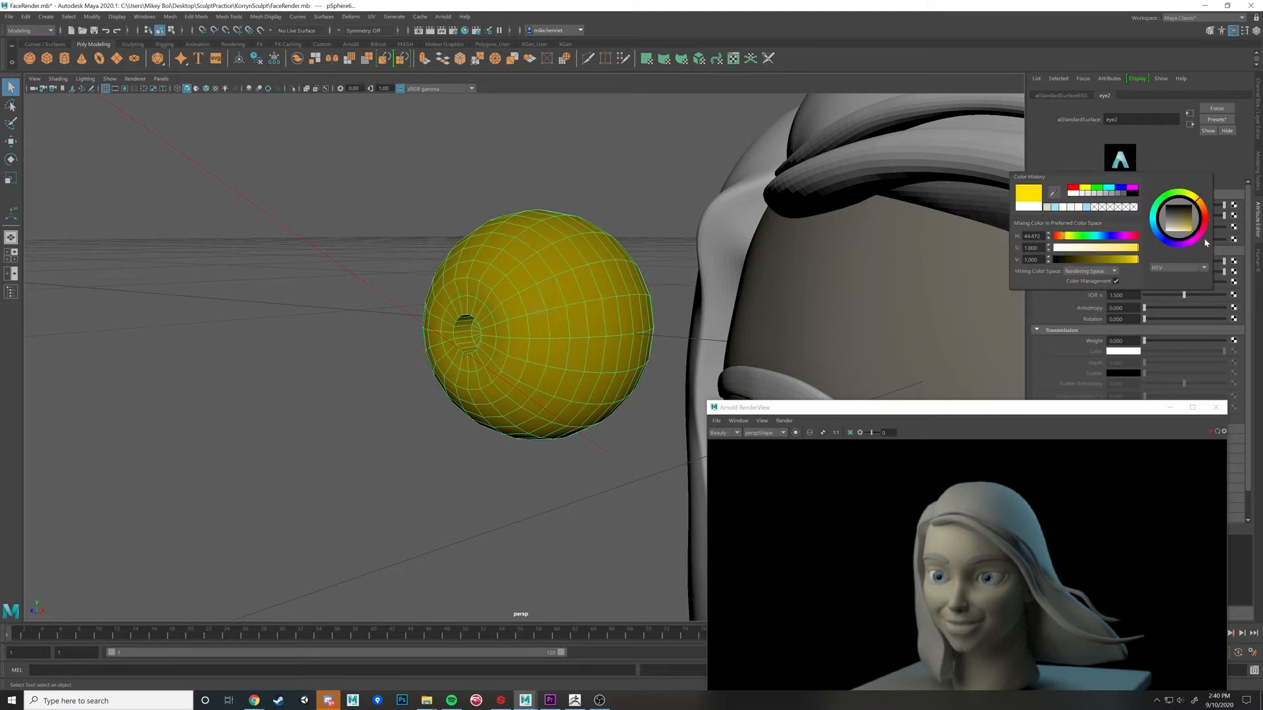
click(1132, 218)
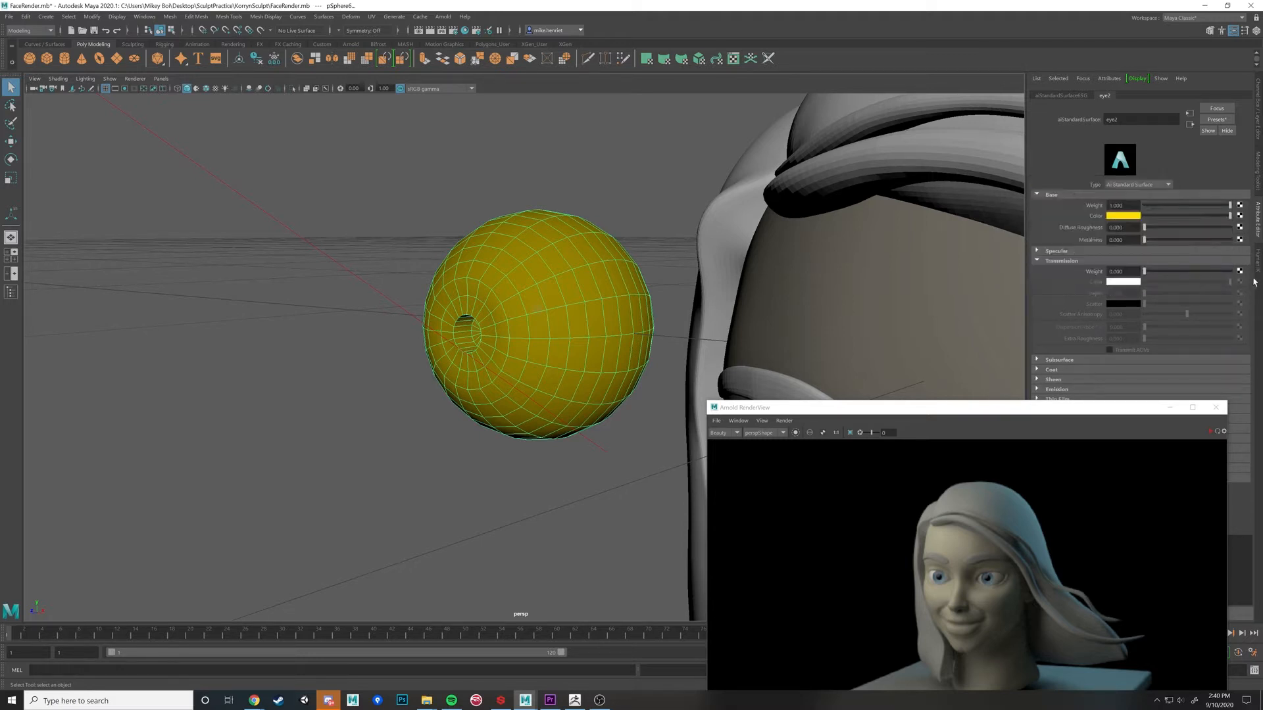
mouse_move(1224, 218)
mouse_down()
mouse_move(1156, 218)
mouse_move(1231, 215)
mouse_move(1215, 242)
mouse_move(1224, 228)
mouse_move(1216, 241)
mouse_move(1207, 207)
mouse_move(1223, 228)
mouse_up()
click(1123, 215)
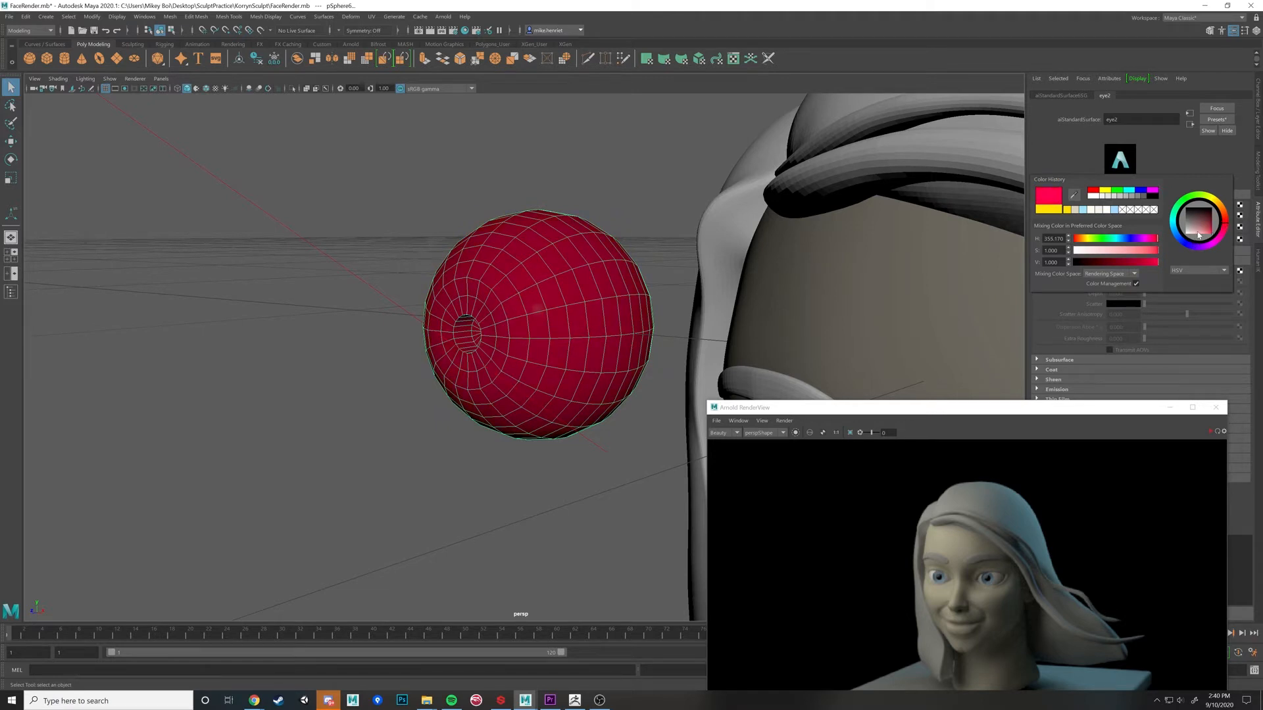
drag(1198, 235, 1189, 240)
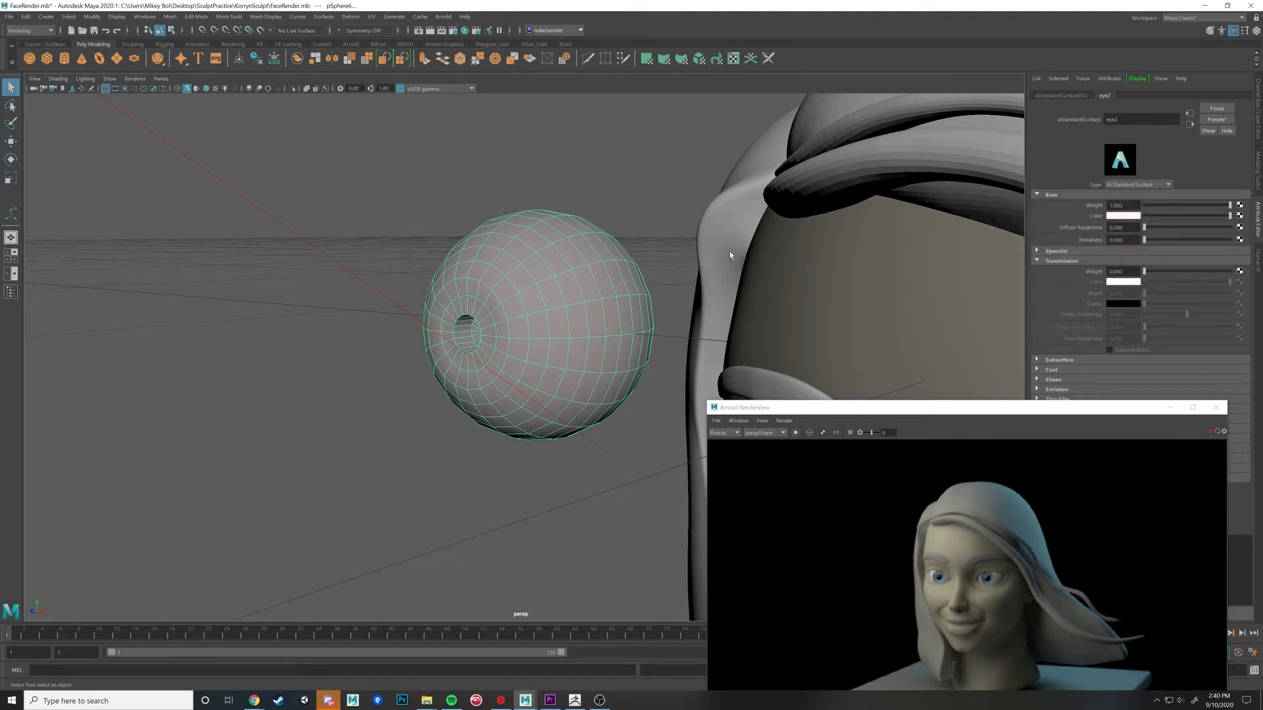
Step: Switch the eyeball to face selection and select the two rings of faces surrounding the pupil hole
alt+drag(729, 255, 625, 226)
alt+right_drag(529, 282, 656, 272)
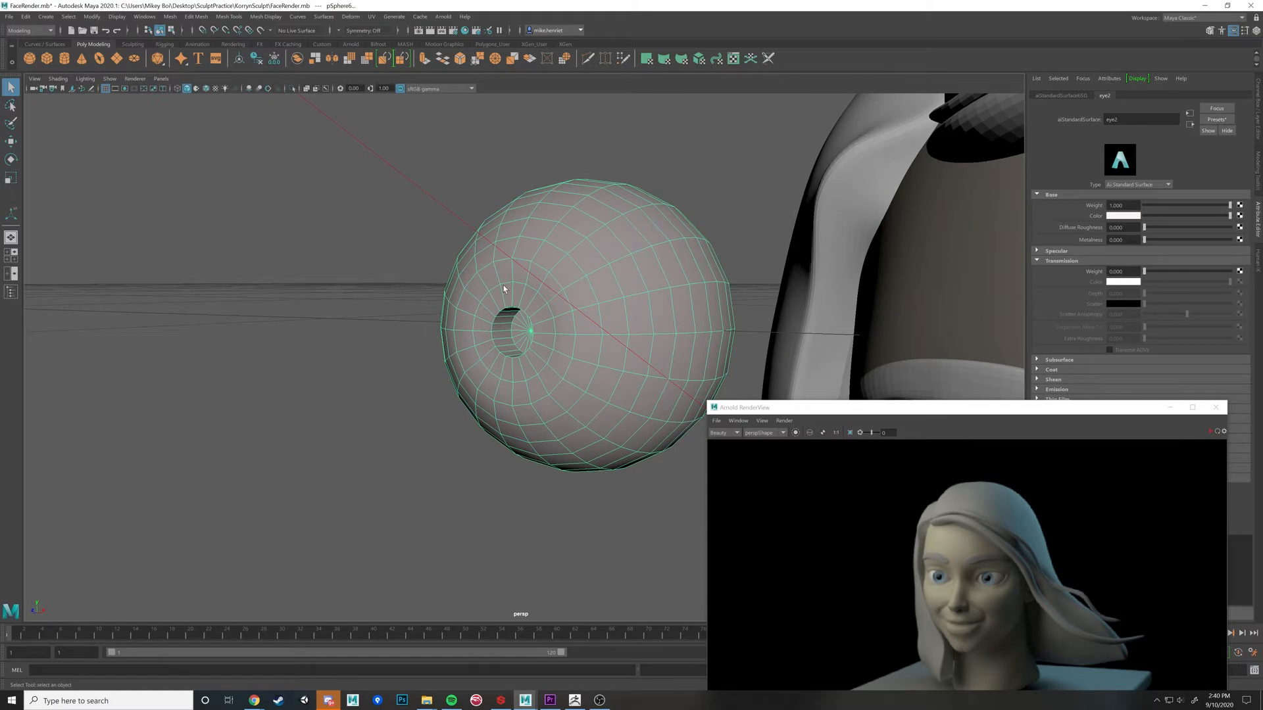
mouse_move(529, 299)
alt+mouse_down()
mouse_move(592, 315)
mouse_move(527, 290)
alt+mouse_up()
alt+middle_drag(528, 290, 514, 284)
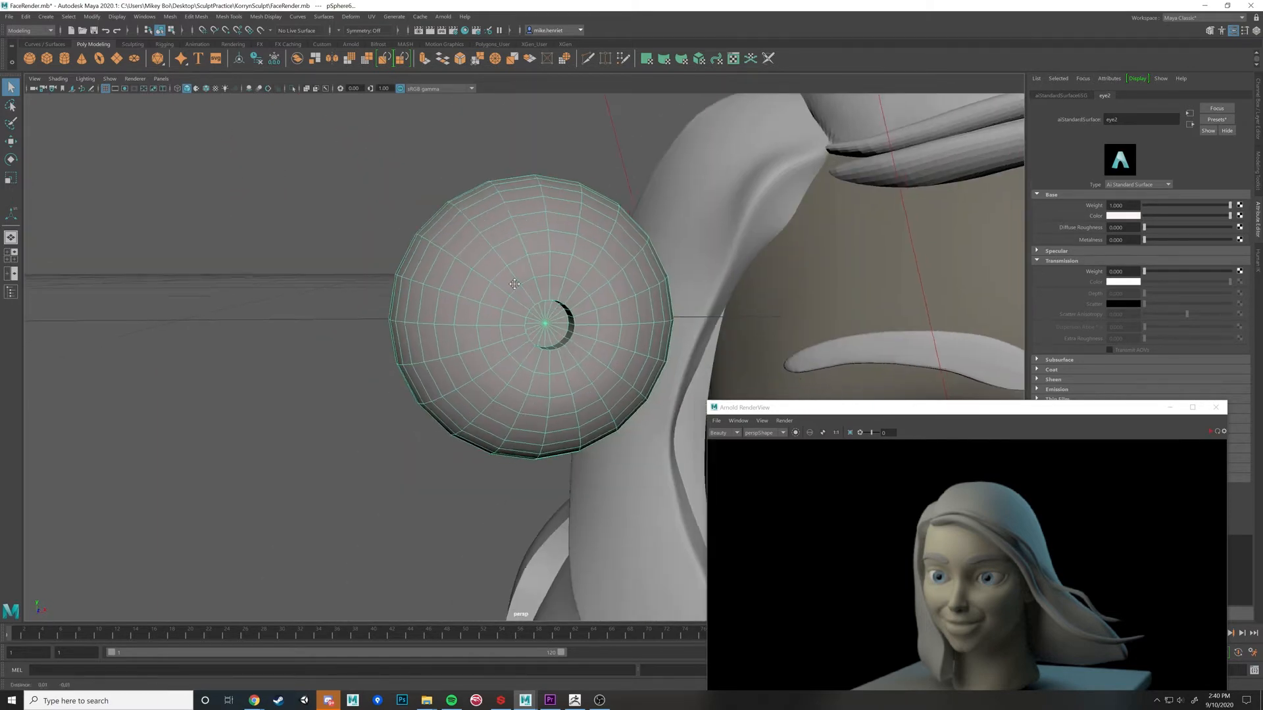
alt+drag(514, 284, 603, 319)
alt+right_drag(603, 318, 546, 325)
alt+drag(546, 325, 628, 261)
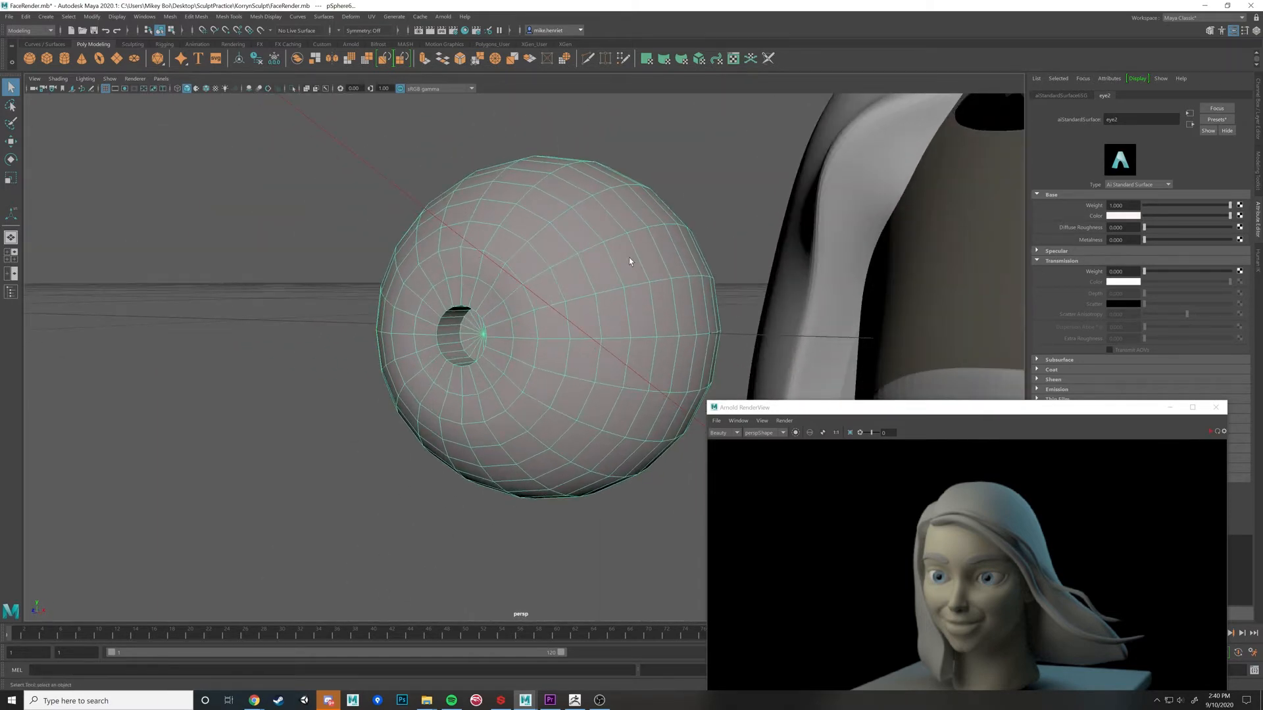
right_click(630, 261)
right_drag(629, 261, 469, 158)
right_drag(566, 355, 566, 376)
click(524, 348)
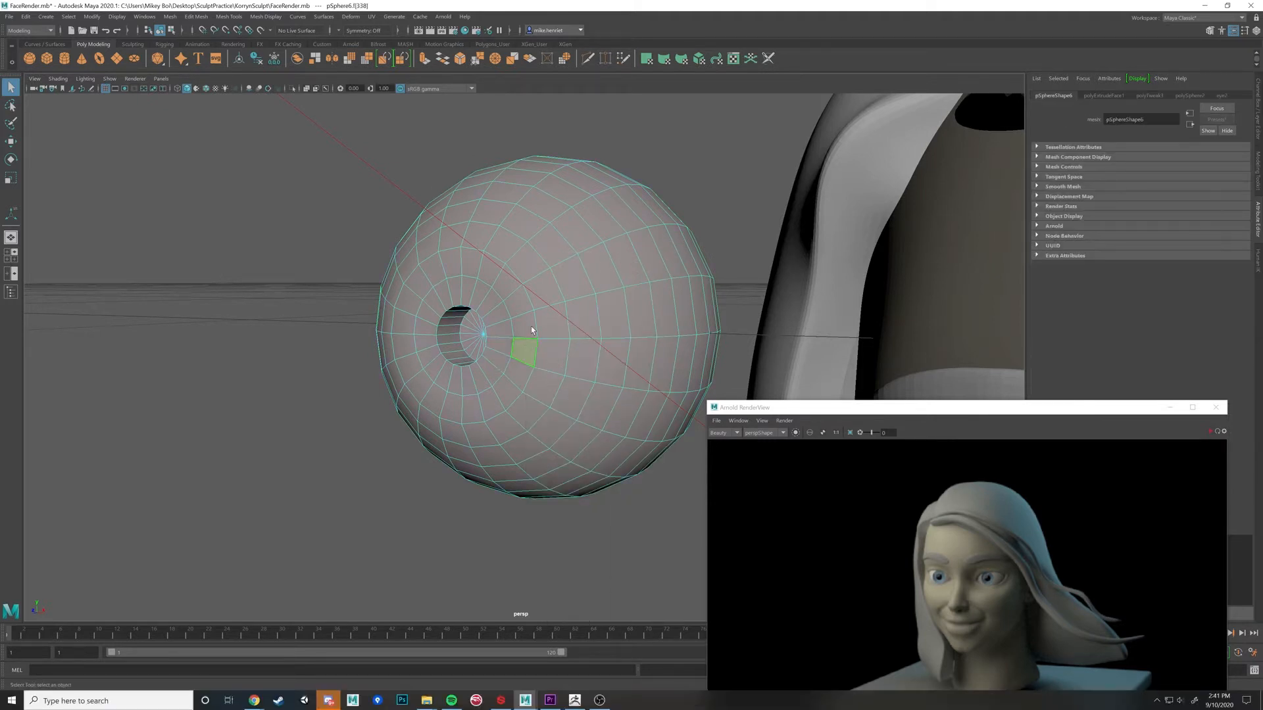
shift+double_click(532, 323)
alt+drag(503, 335, 558, 345)
shift+double_click(530, 344)
key(f)
Step: Reselect the outer iris face loop, then add the inner loop bordering the pupil hole
right_click(559, 346)
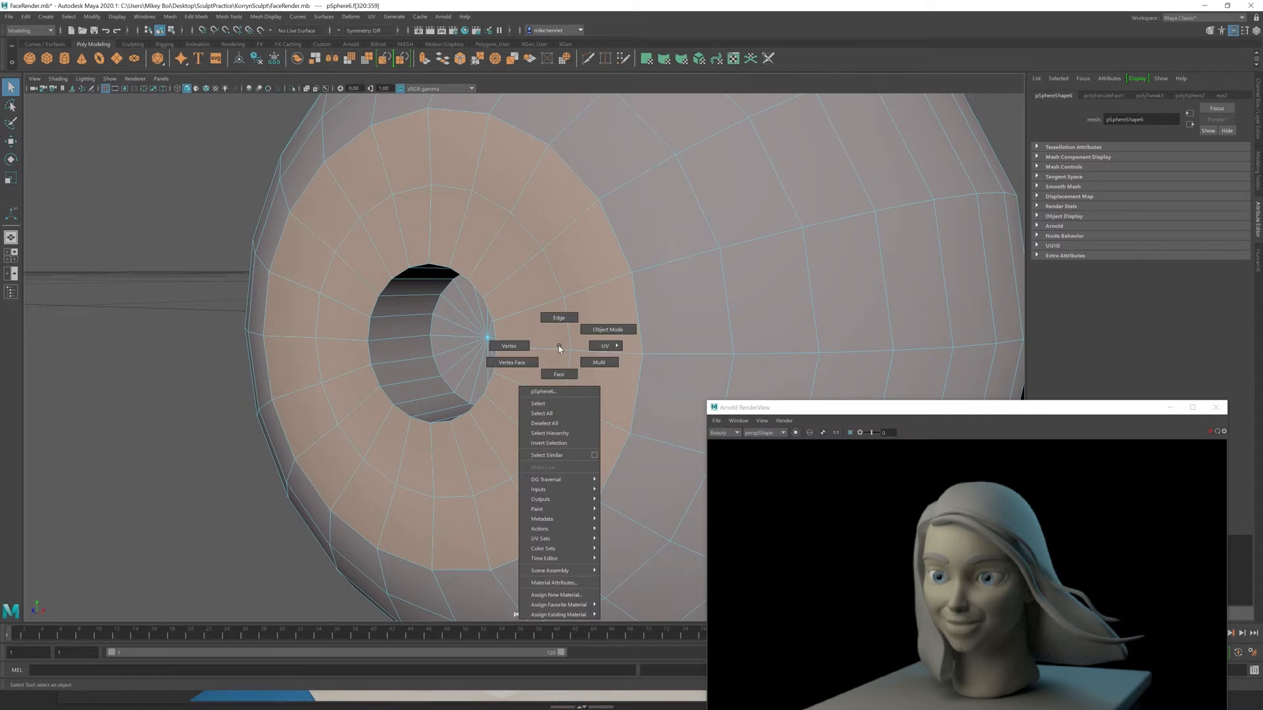
click(559, 375)
click(593, 321)
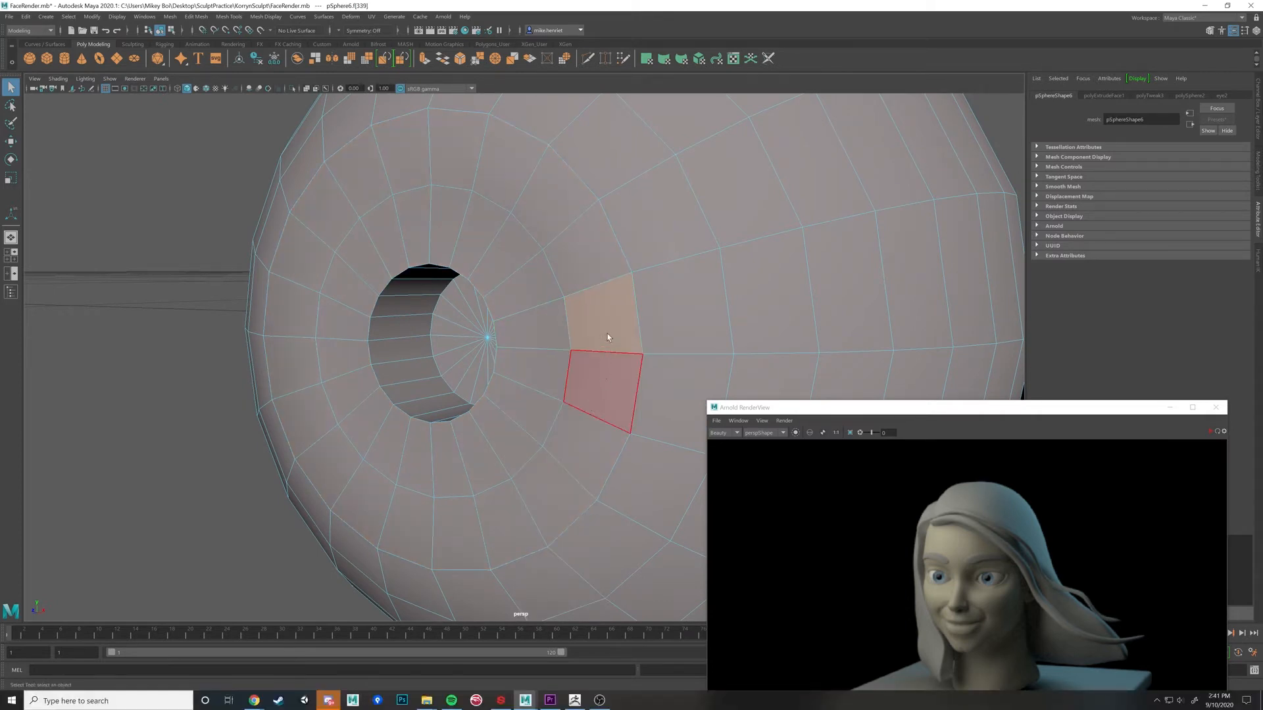
shift+double_click(602, 391)
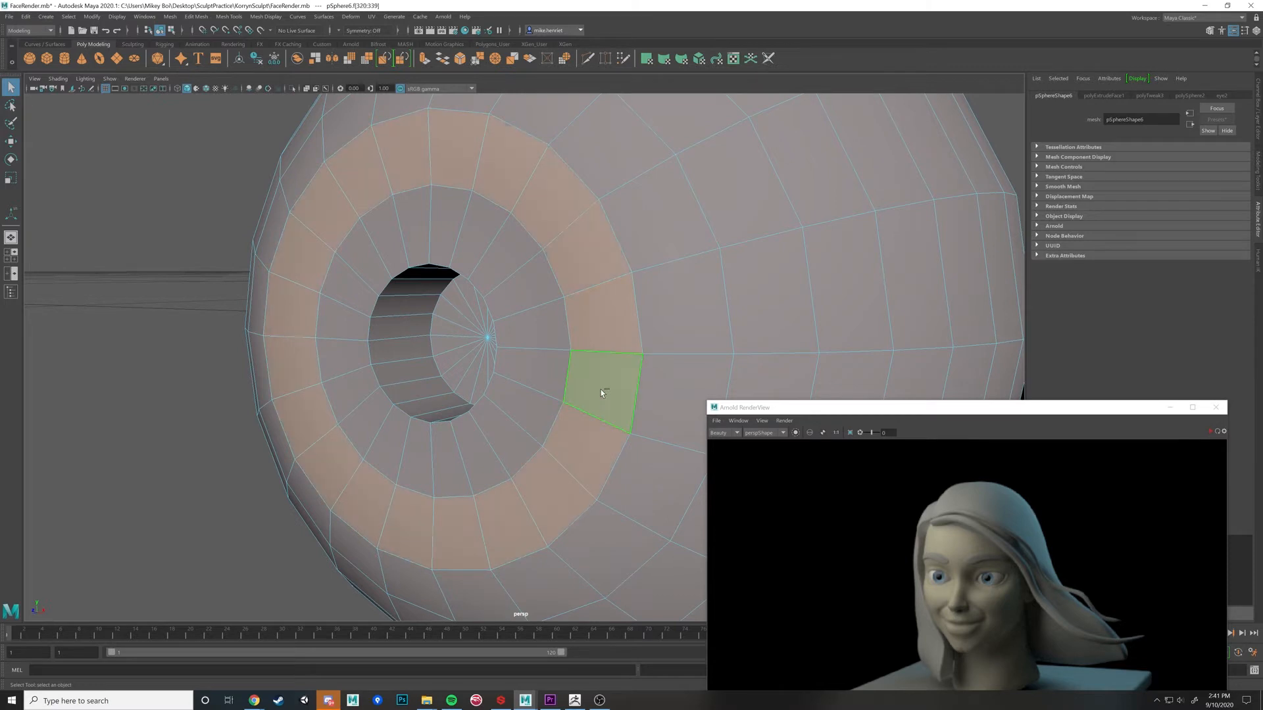
shift+double_click(538, 366)
alt+drag(538, 366, 562, 376)
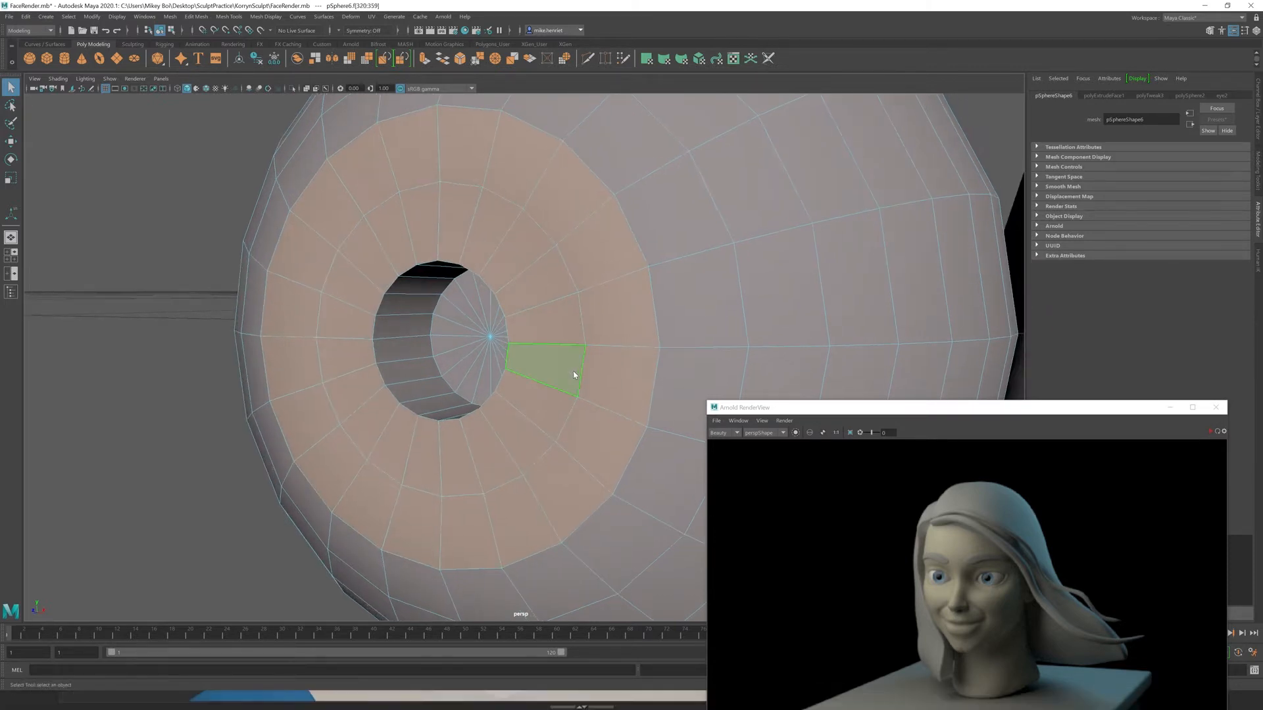
Step: Assign a new Arnold aiStandardSurface material to the selected iris faces
right_drag(573, 371, 586, 622)
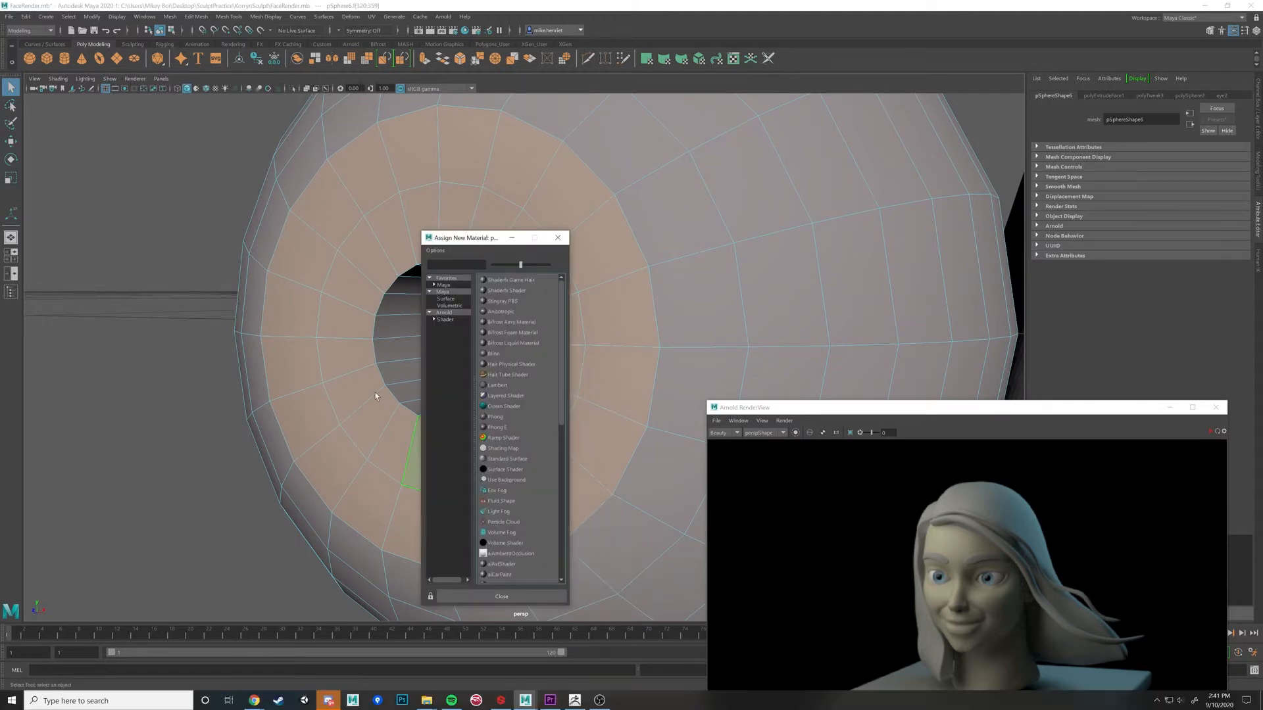
click(446, 313)
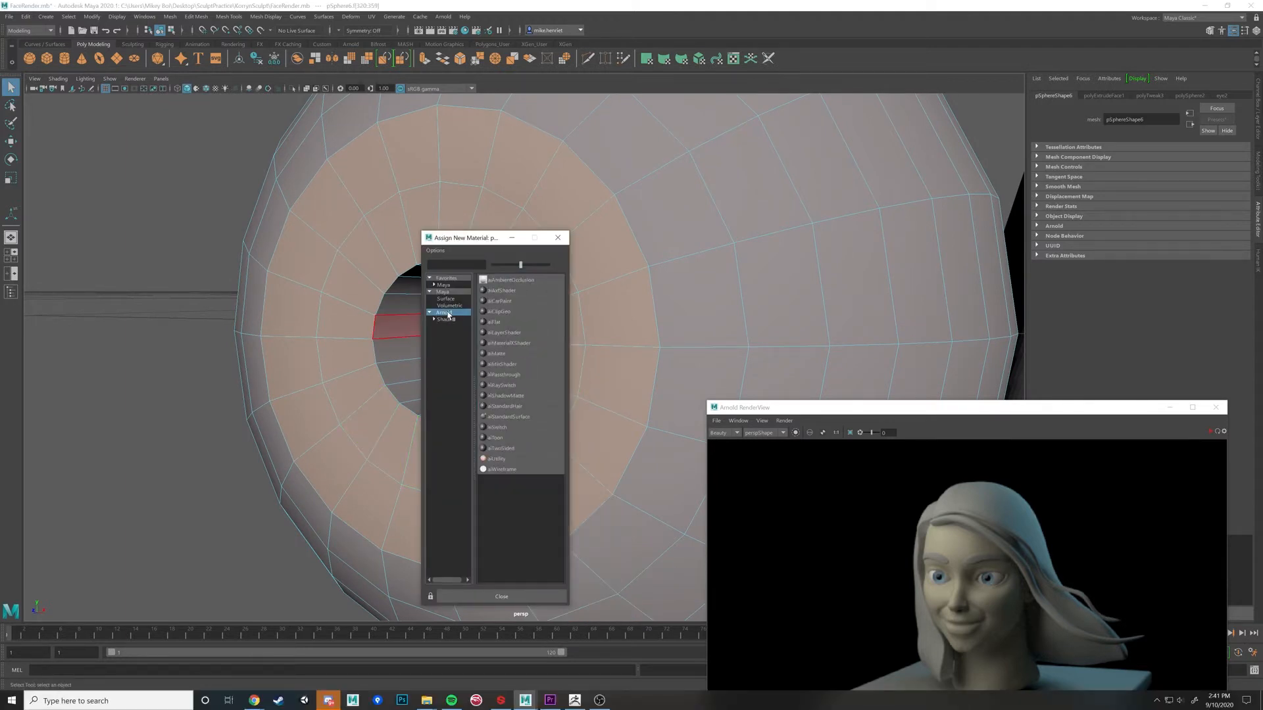
click(505, 416)
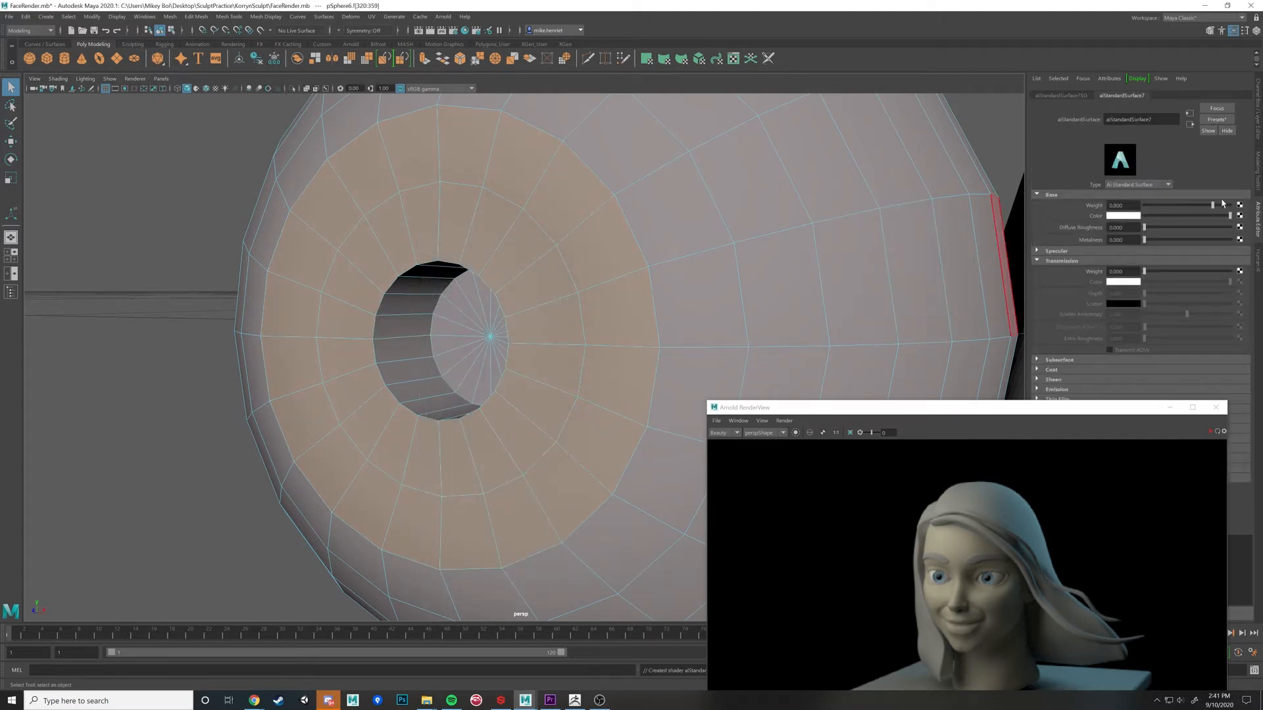
Step: Set the iris material's base weight to 1.0 and its base color to a muted blue, and clear the face selection
click(1128, 216)
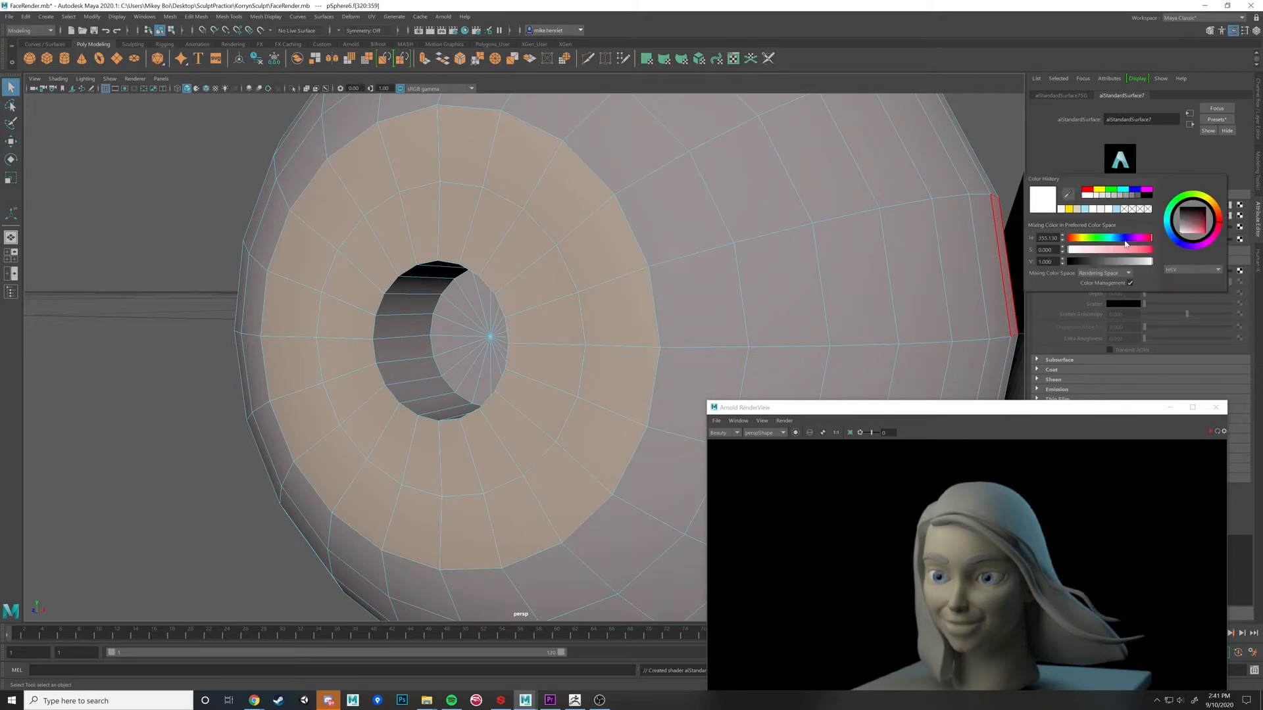
drag(1180, 249, 1202, 231)
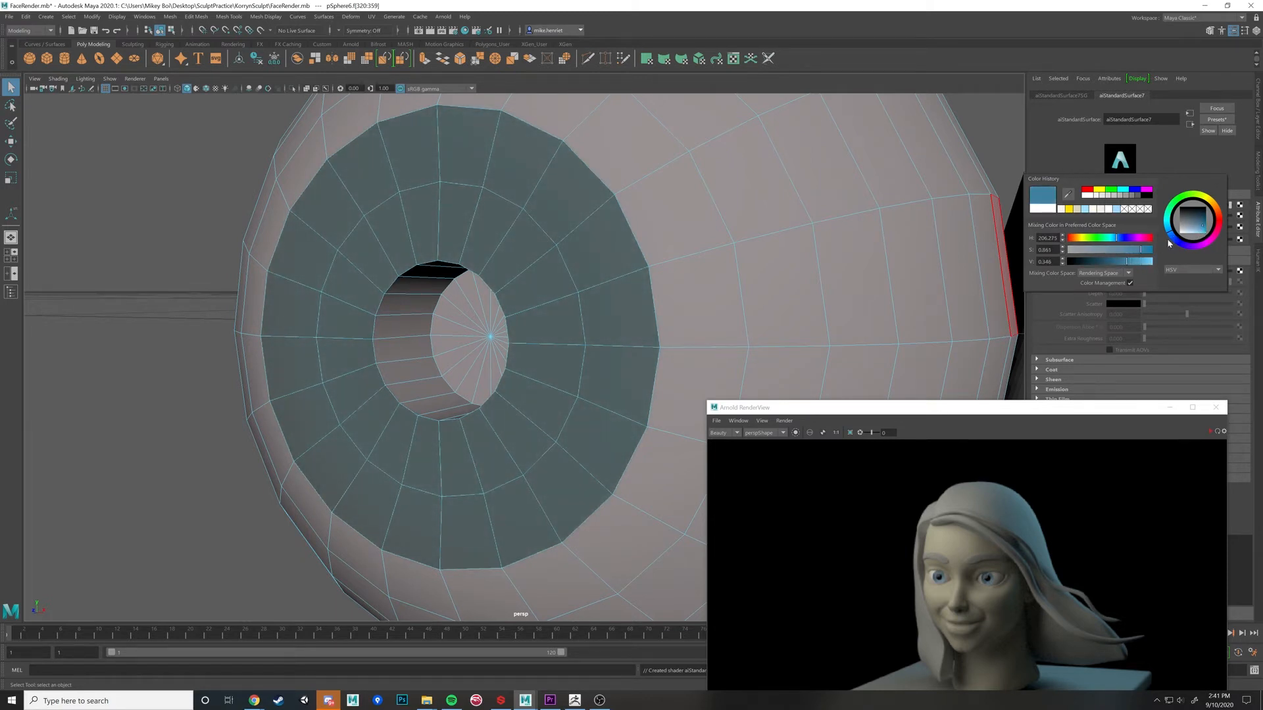
drag(1168, 243, 1196, 224)
drag(1174, 237, 1176, 243)
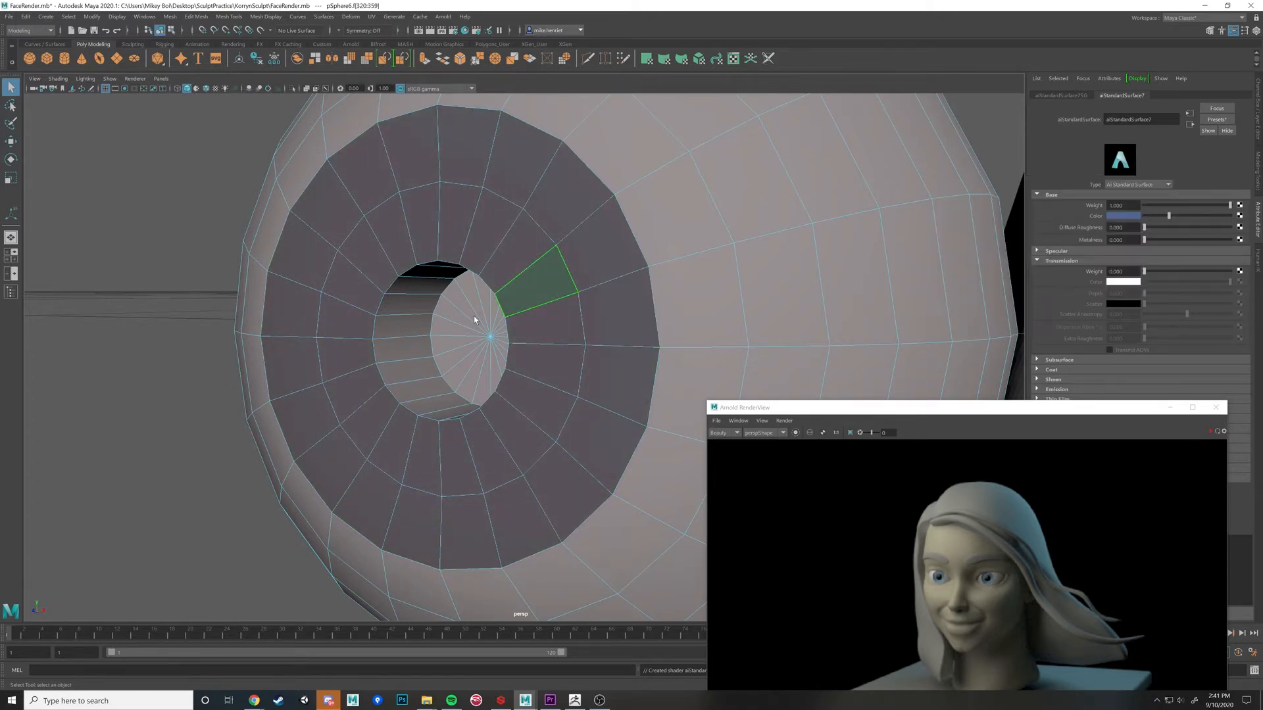
click(474, 316)
scroll(196, 284, down, 5)
click(245, 274)
Step: Select the pupil hole's wall faces, grow the selection to include its end cap, and remove the adjoining iris ring
scroll(245, 273, up, 6)
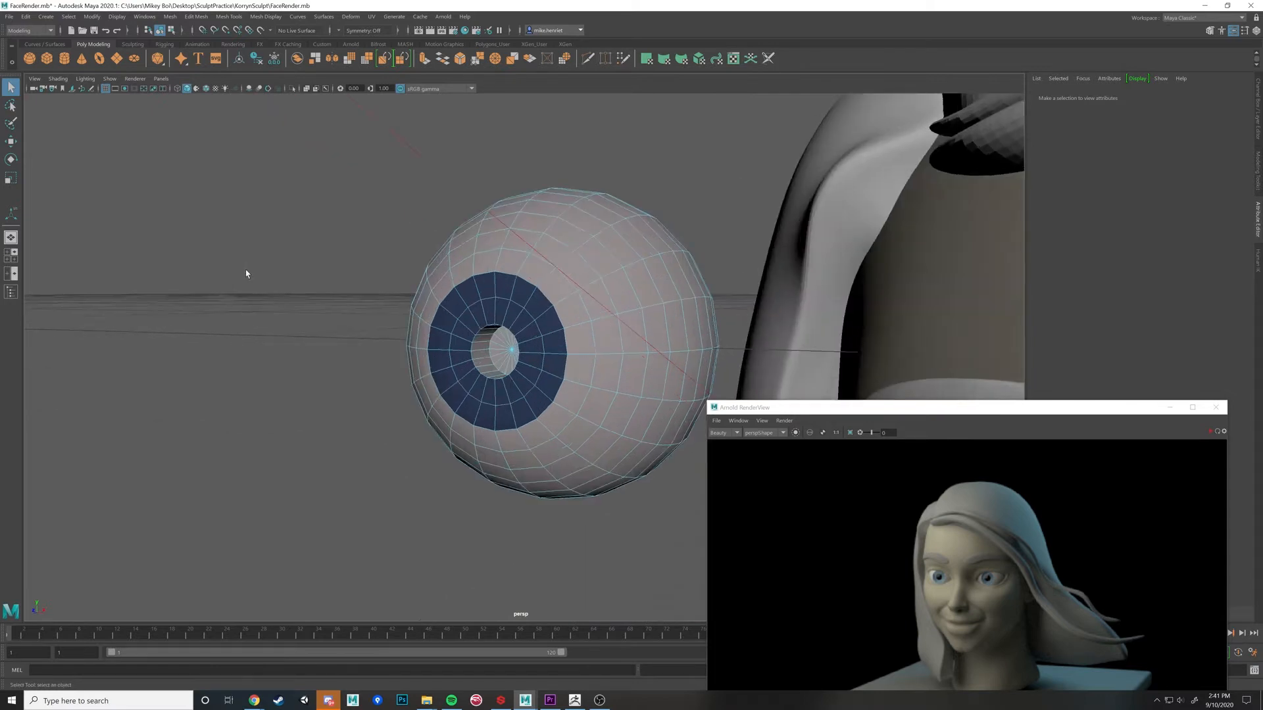
double_click(414, 325)
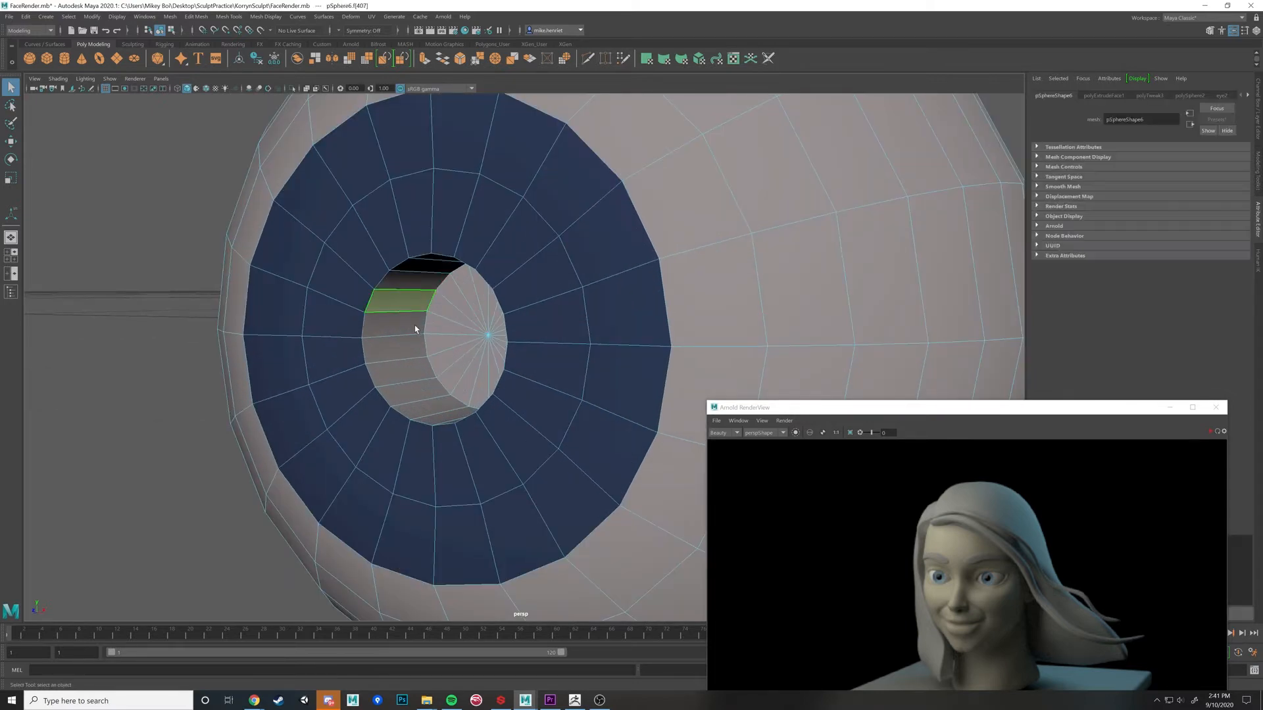
alt+drag(450, 335, 490, 334)
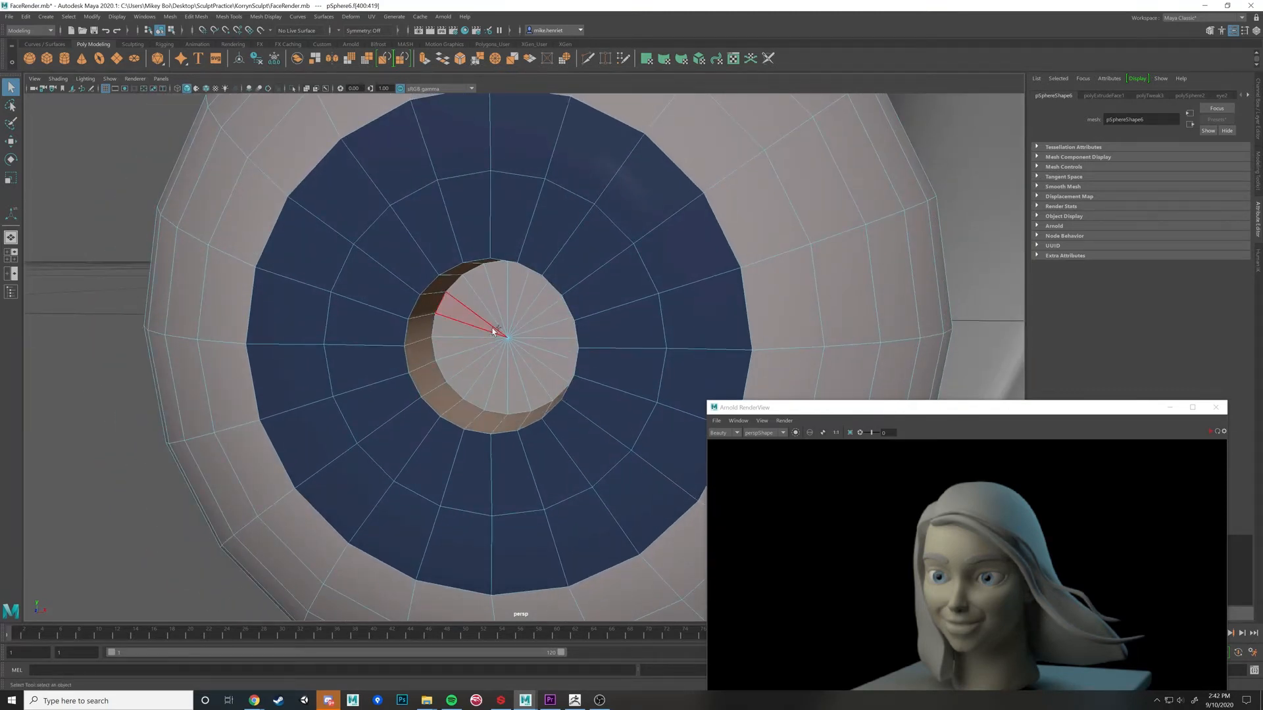
key(shift+period)
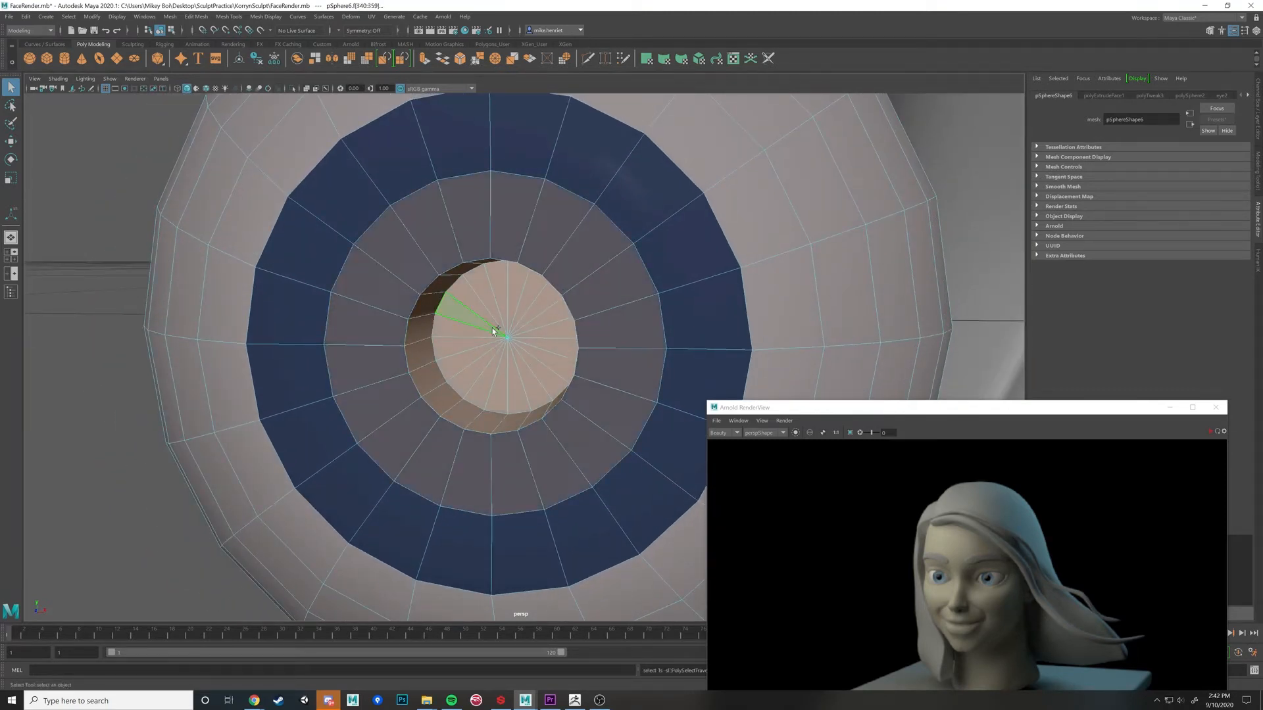
ctrl+click(376, 331)
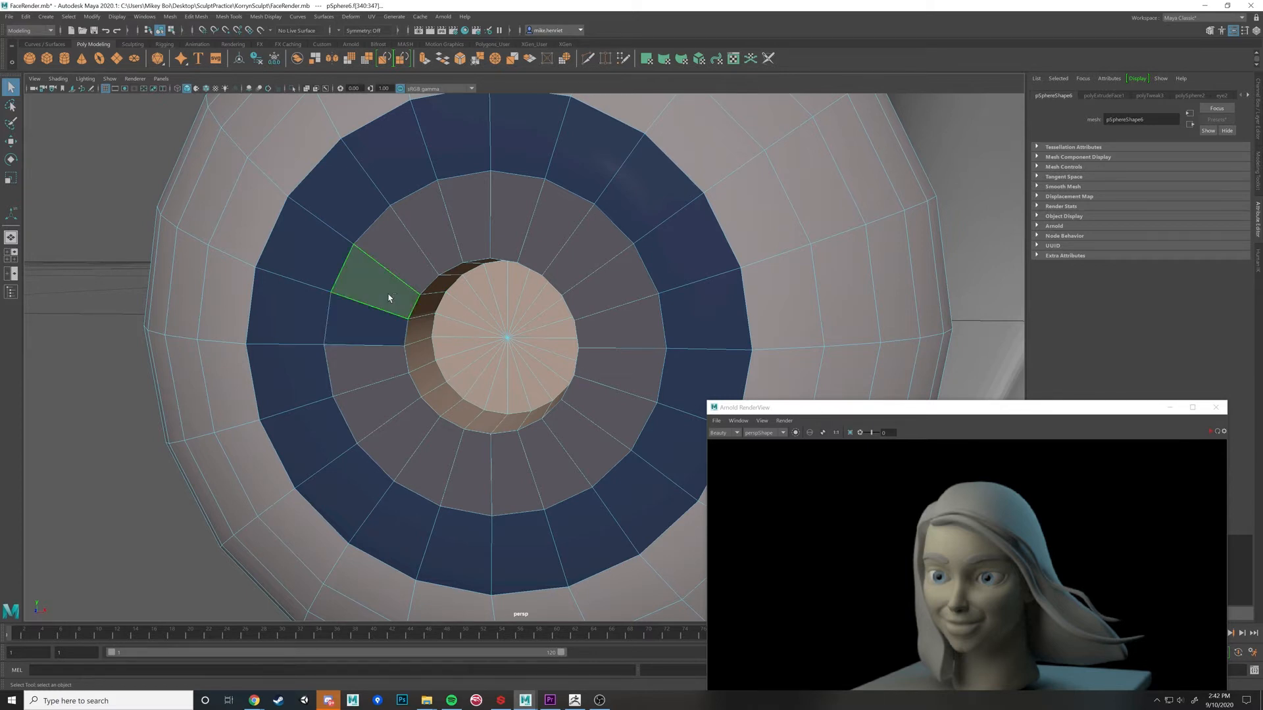
shift+double_click(388, 298)
Step: Assign a new Arnold aiStandardSurface material to the selected pupil faces
right_click(473, 317)
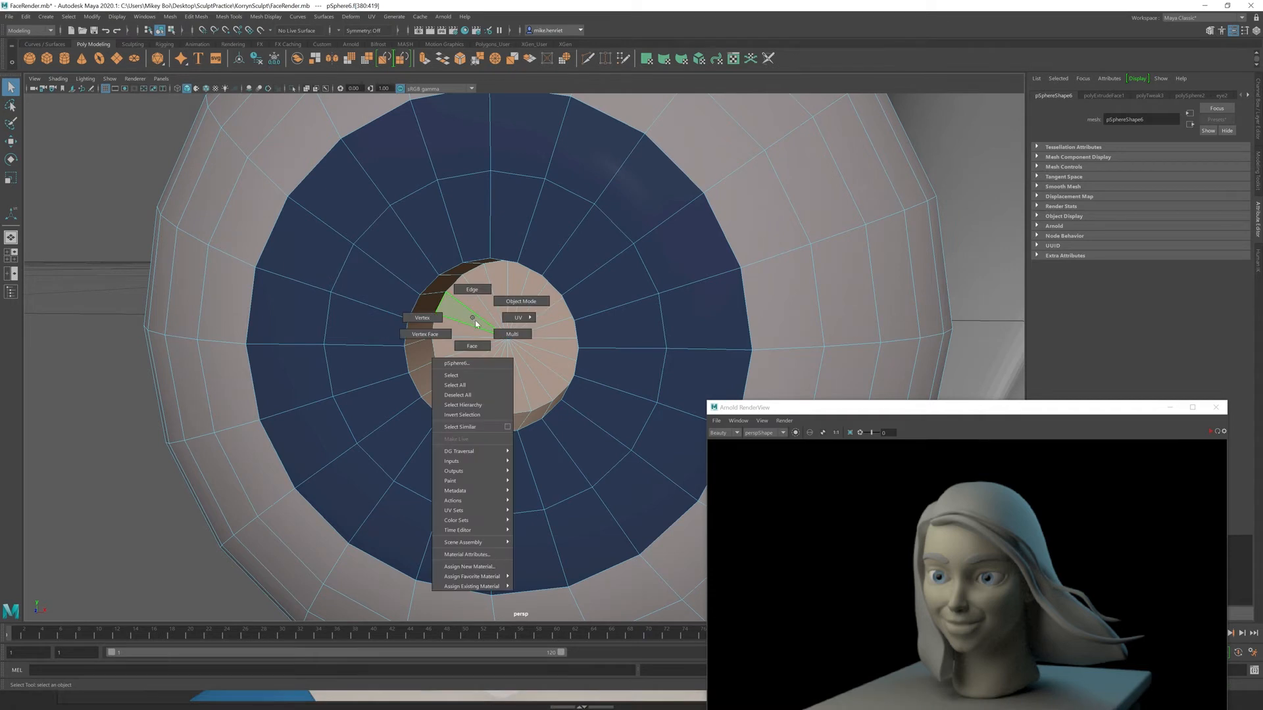
click(470, 567)
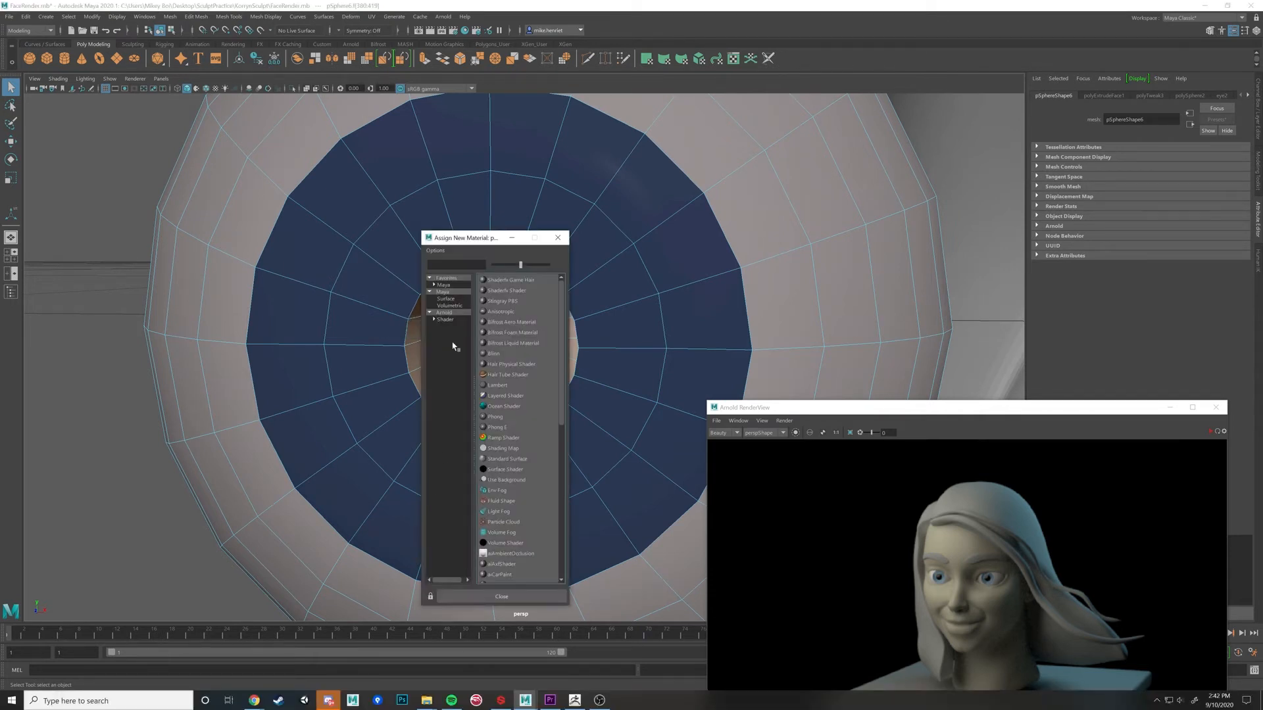
click(445, 312)
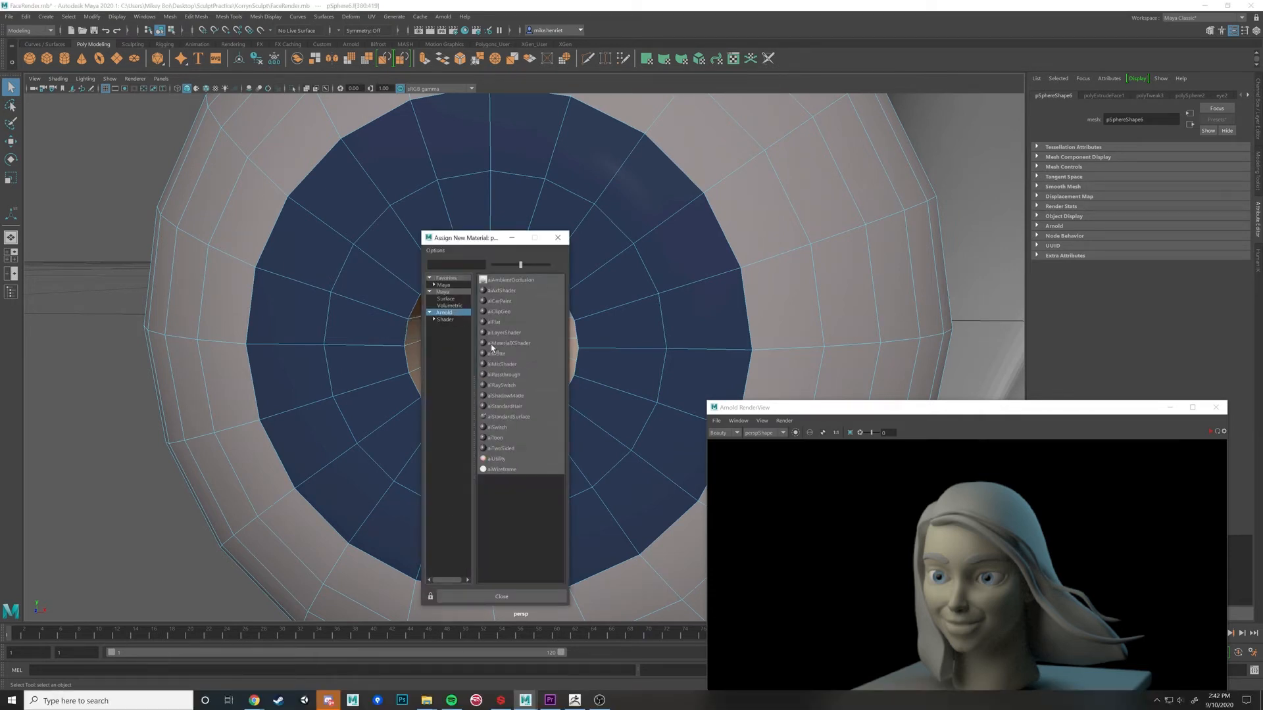
click(508, 417)
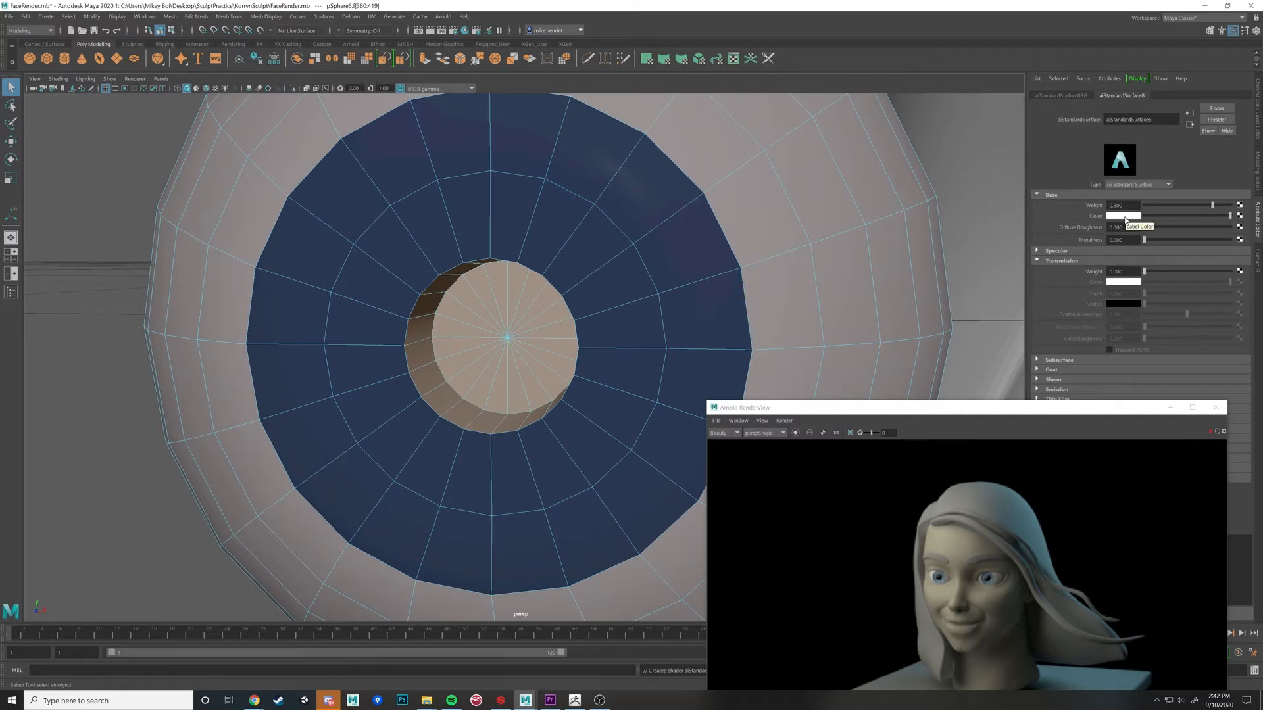
Step: Set the pupil material's base color to black and its base weight to 1.0
click(1124, 216)
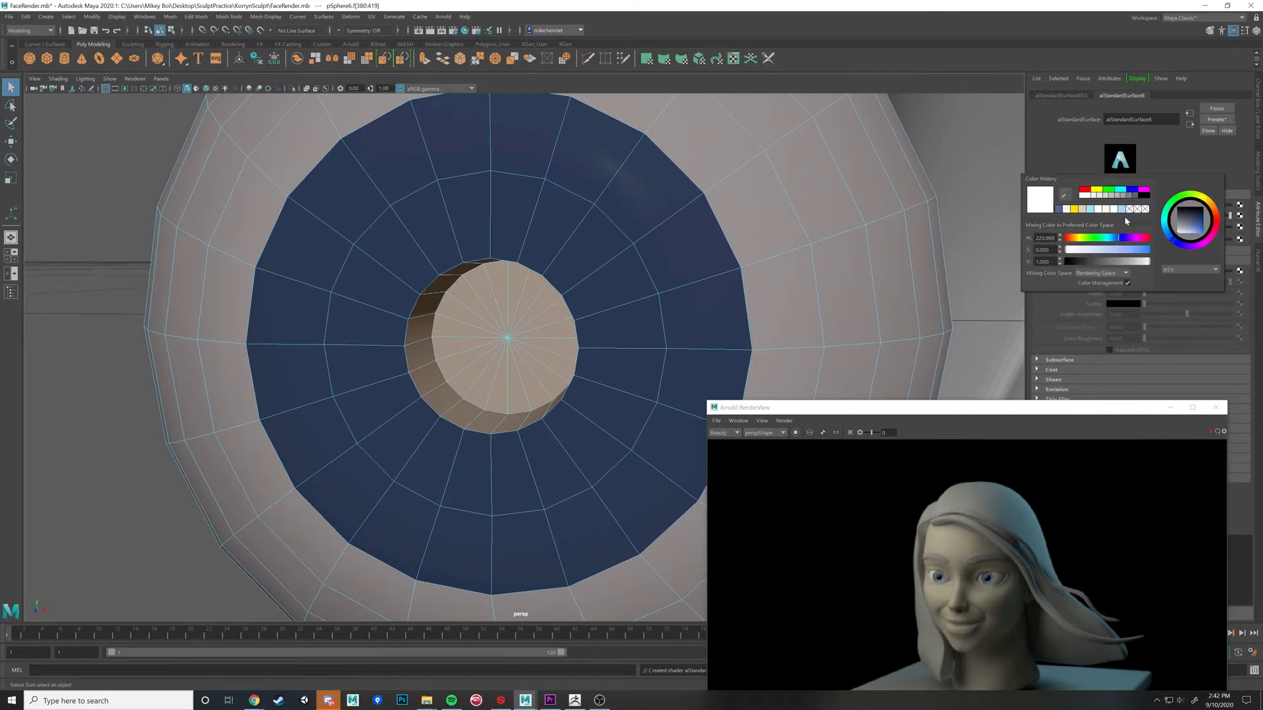
click(1191, 226)
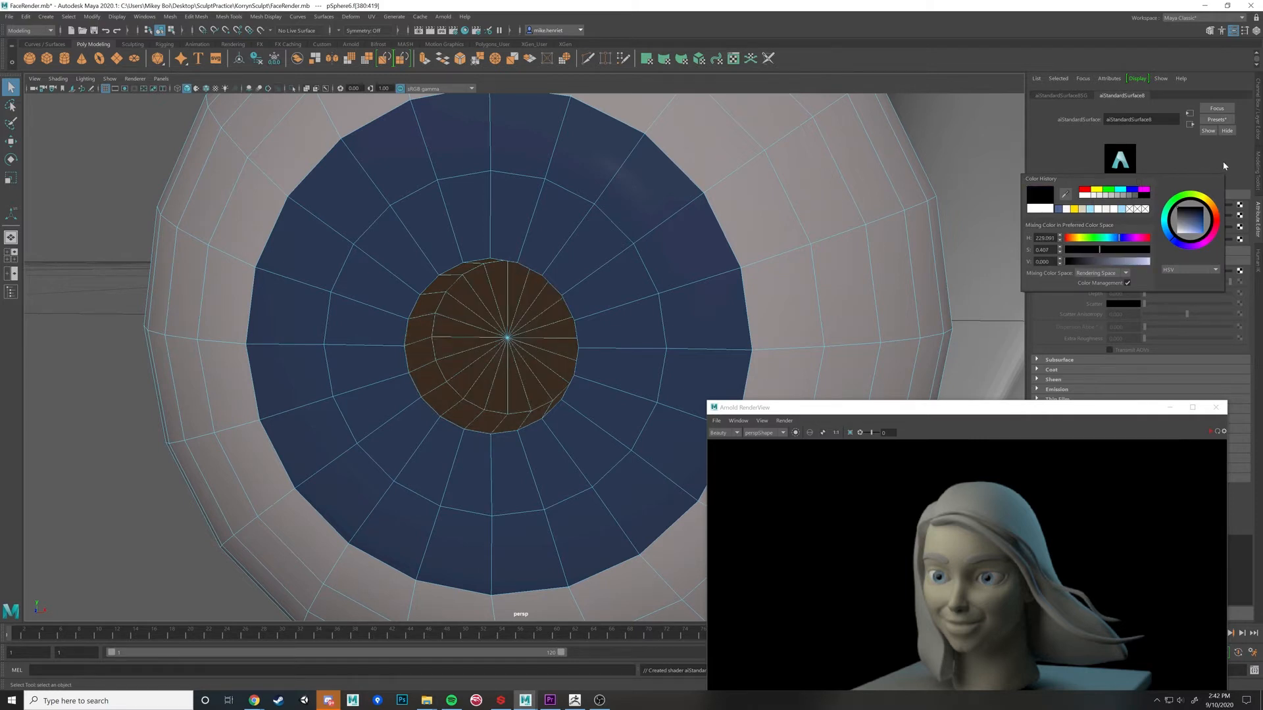
drag(1229, 209, 1235, 209)
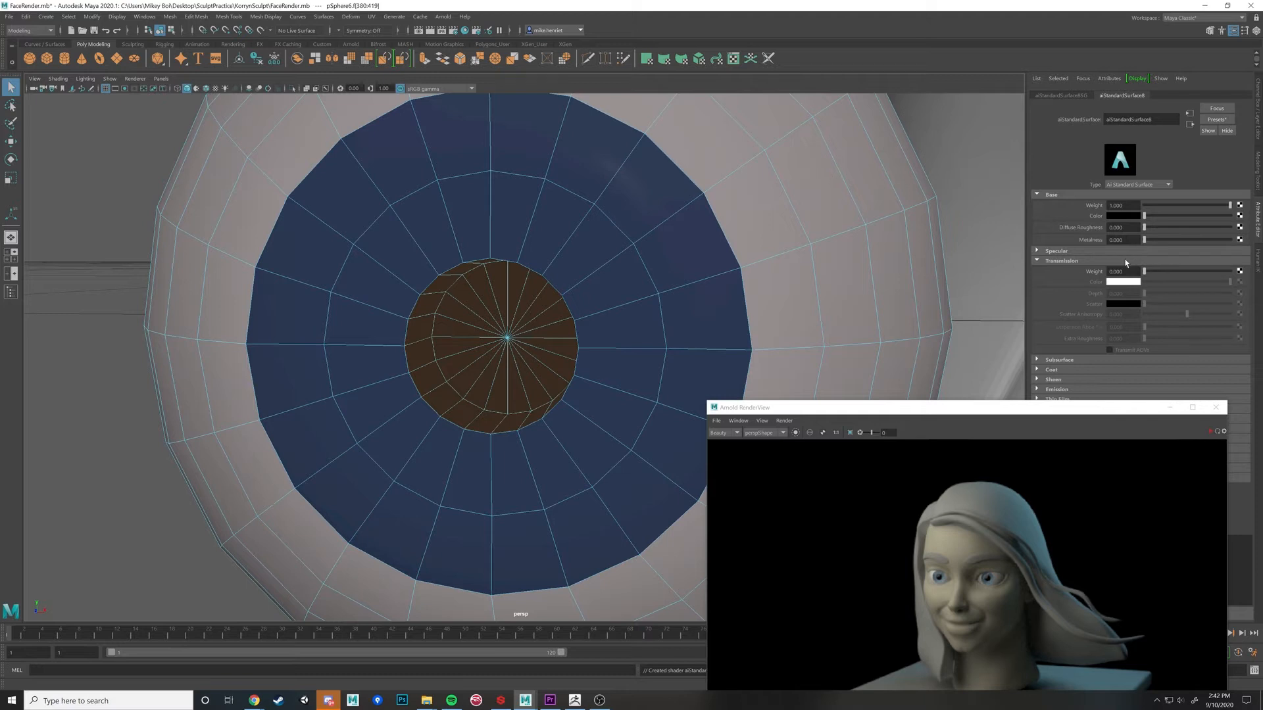
Step: Raise the pupil material's specular roughness to 1.0 and check the whole eyeball
click(1039, 251)
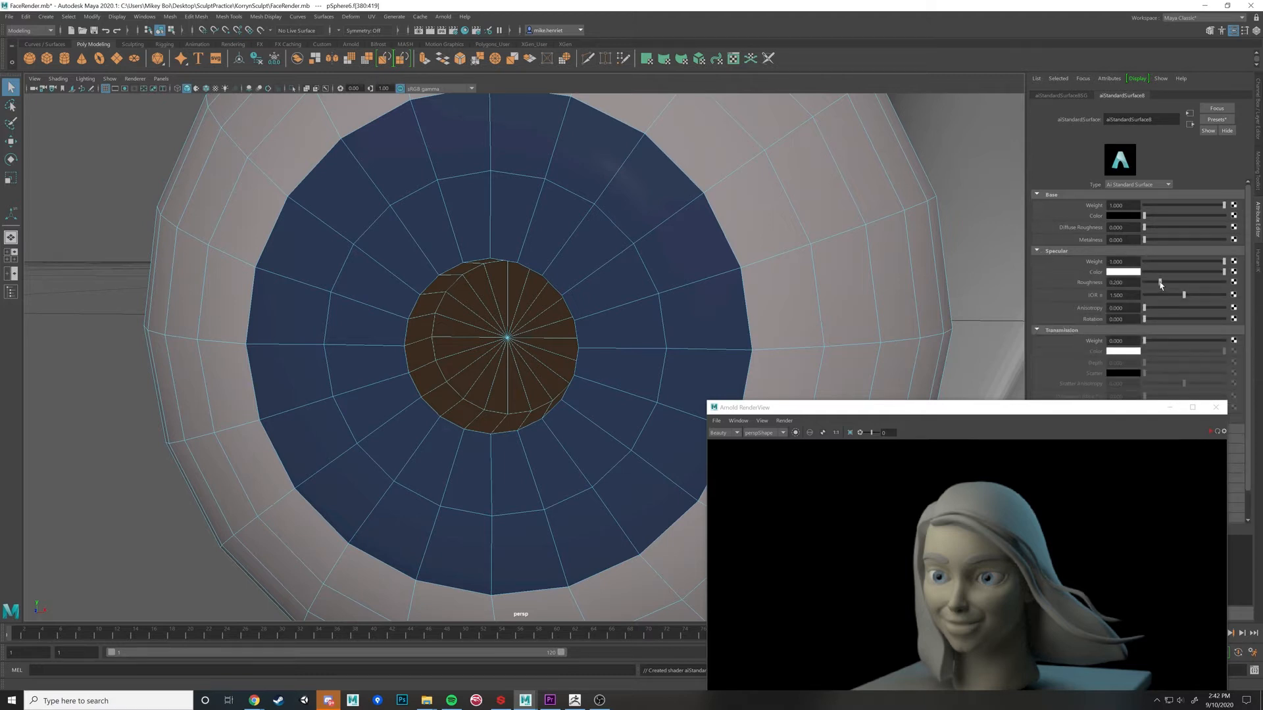
drag(1162, 283, 1231, 288)
scroll(777, 317, down, 3)
scroll(777, 316, down, 5)
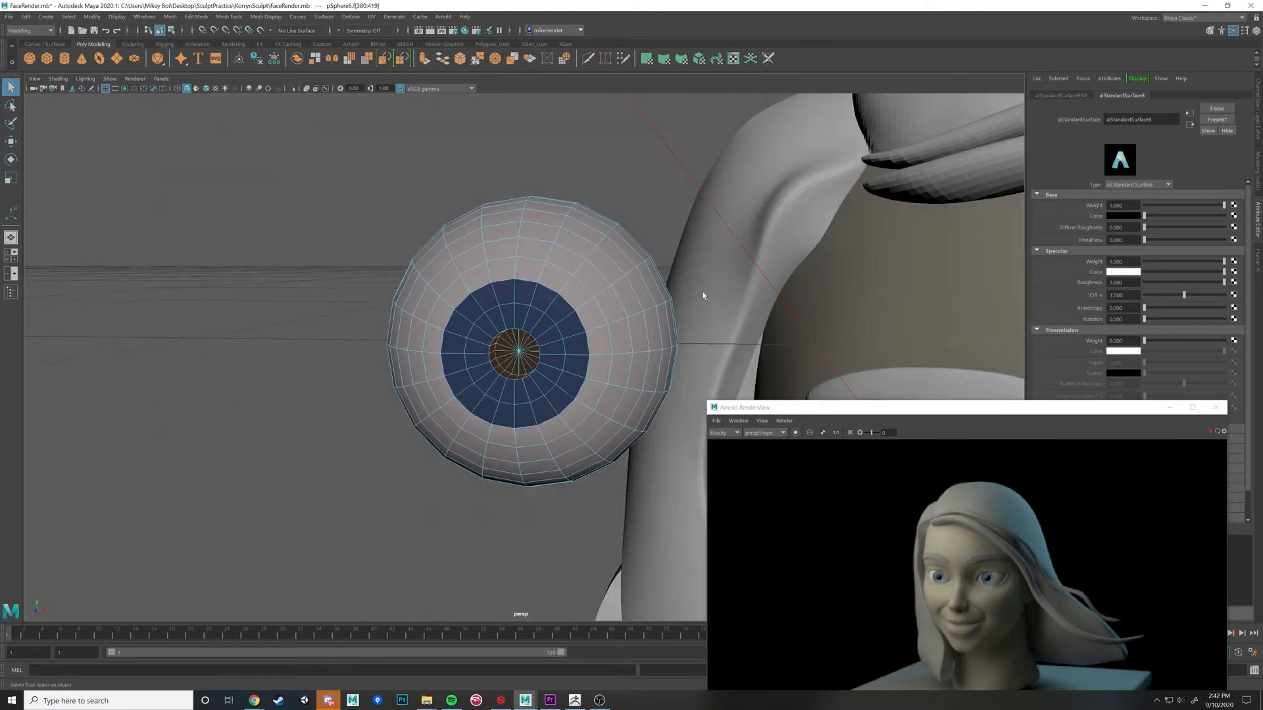
alt+drag(641, 208, 636, 207)
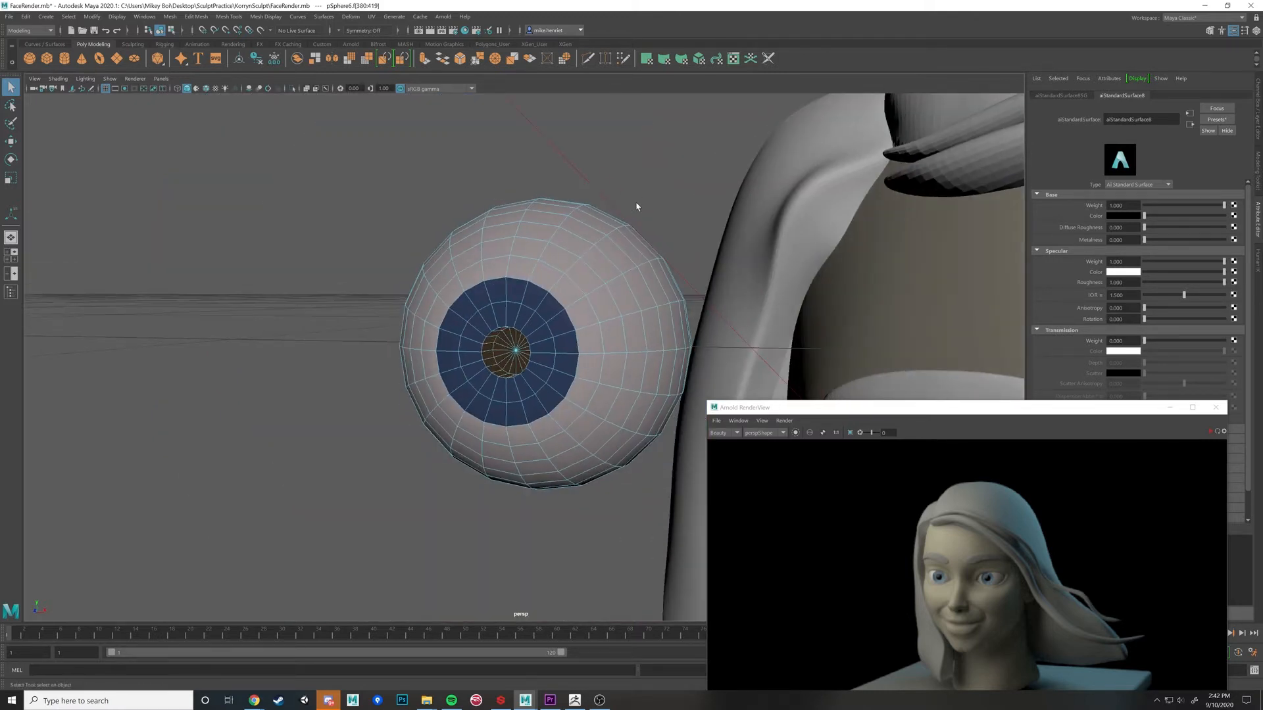
Step: Clear the pupil face selection, return to object mode and select the whole eyeball
click(724, 215)
right_drag(580, 223, 686, 201)
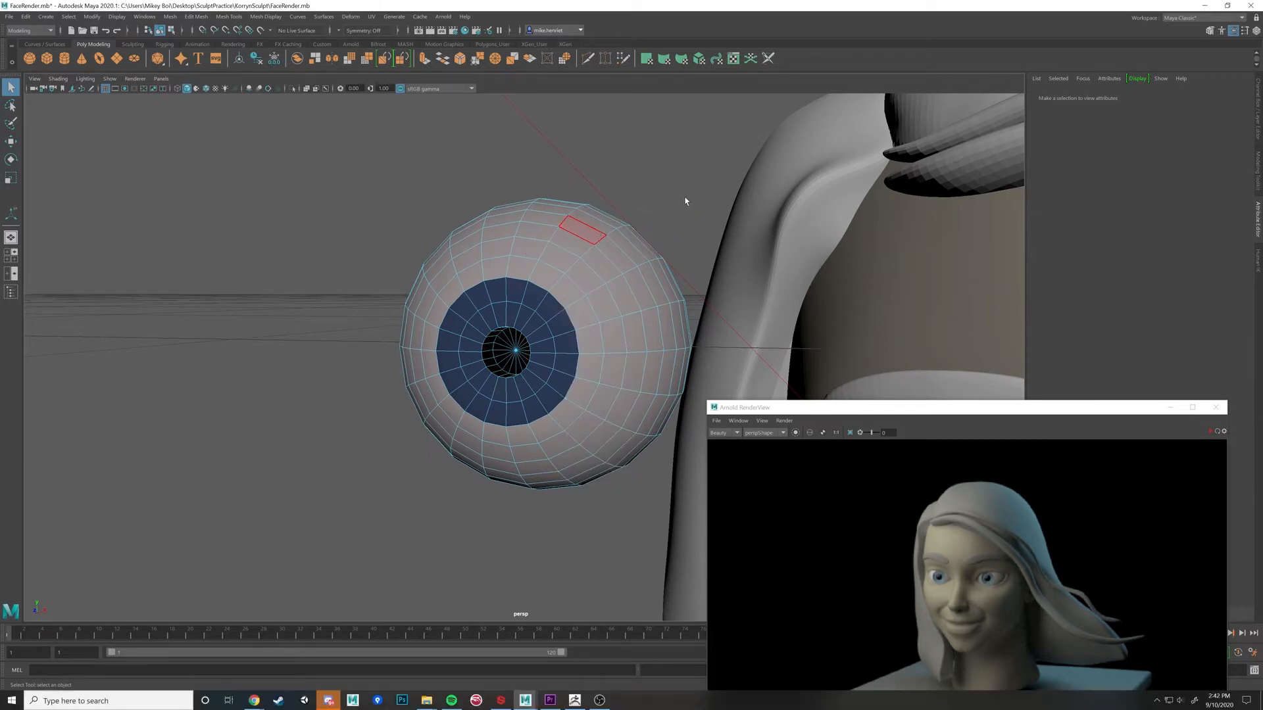
alt+drag(714, 198, 591, 276)
click(562, 263)
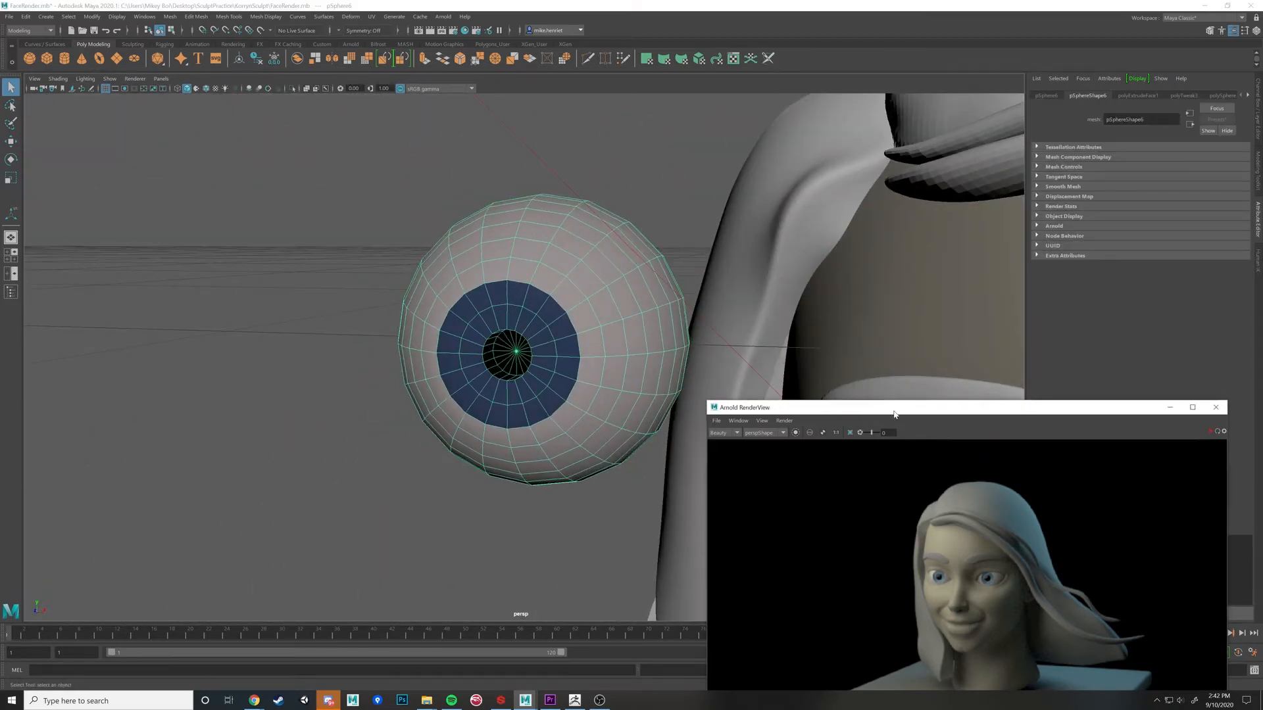
Step: Compare the modelled eyeball with the eyes in the rendered head, and close the render window
drag(894, 415, 958, 234)
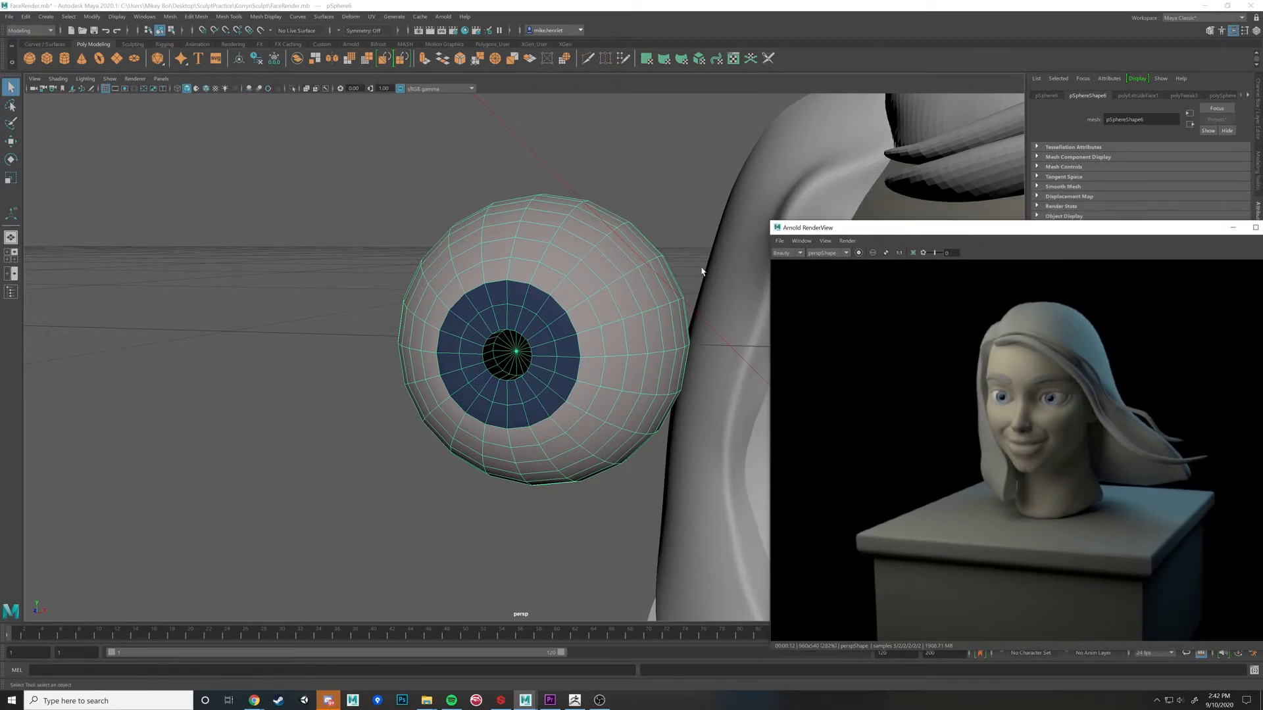
scroll(677, 266, up, 4)
alt+drag(648, 254, 620, 246)
alt+middle_drag(670, 233, 591, 236)
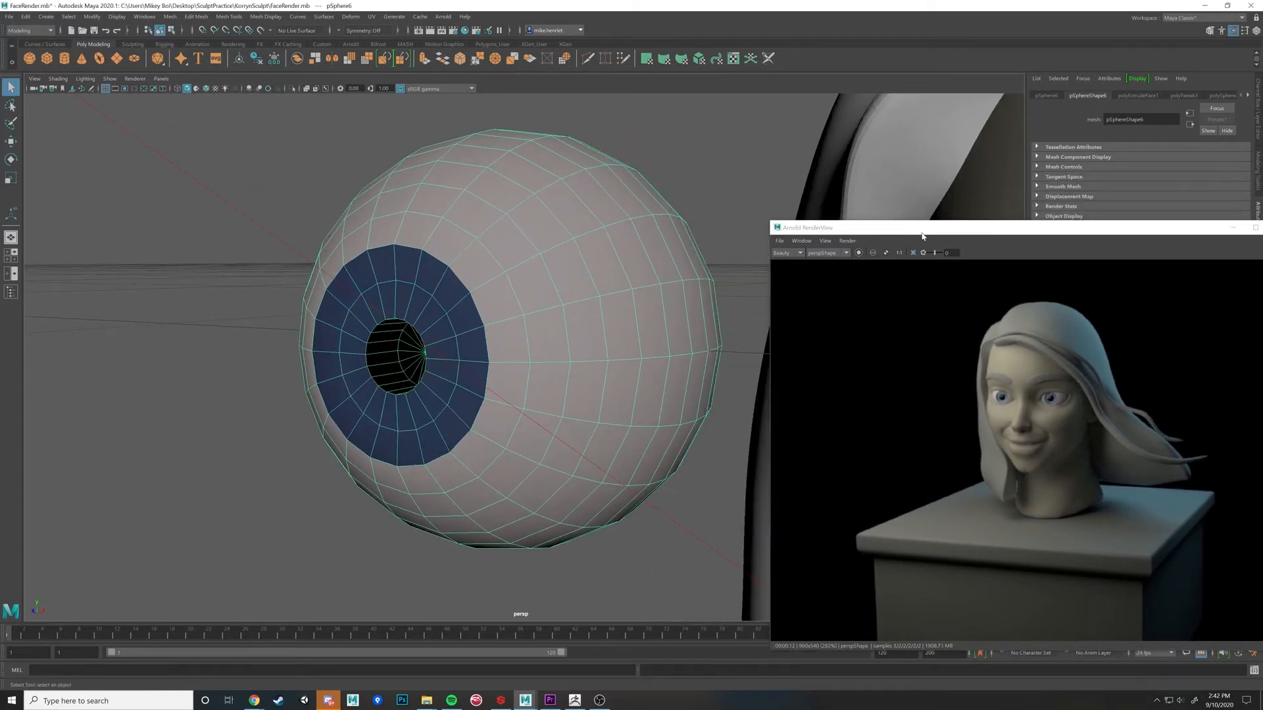
drag(922, 232, 673, 212)
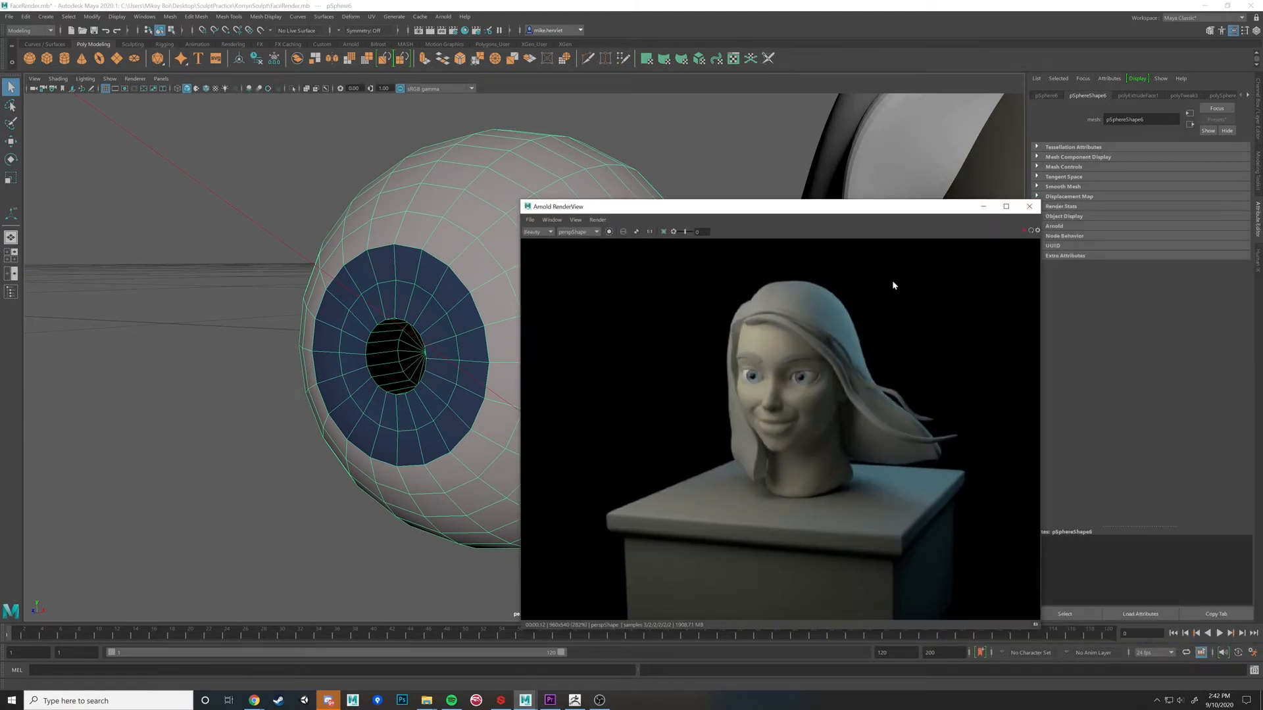
click(1029, 206)
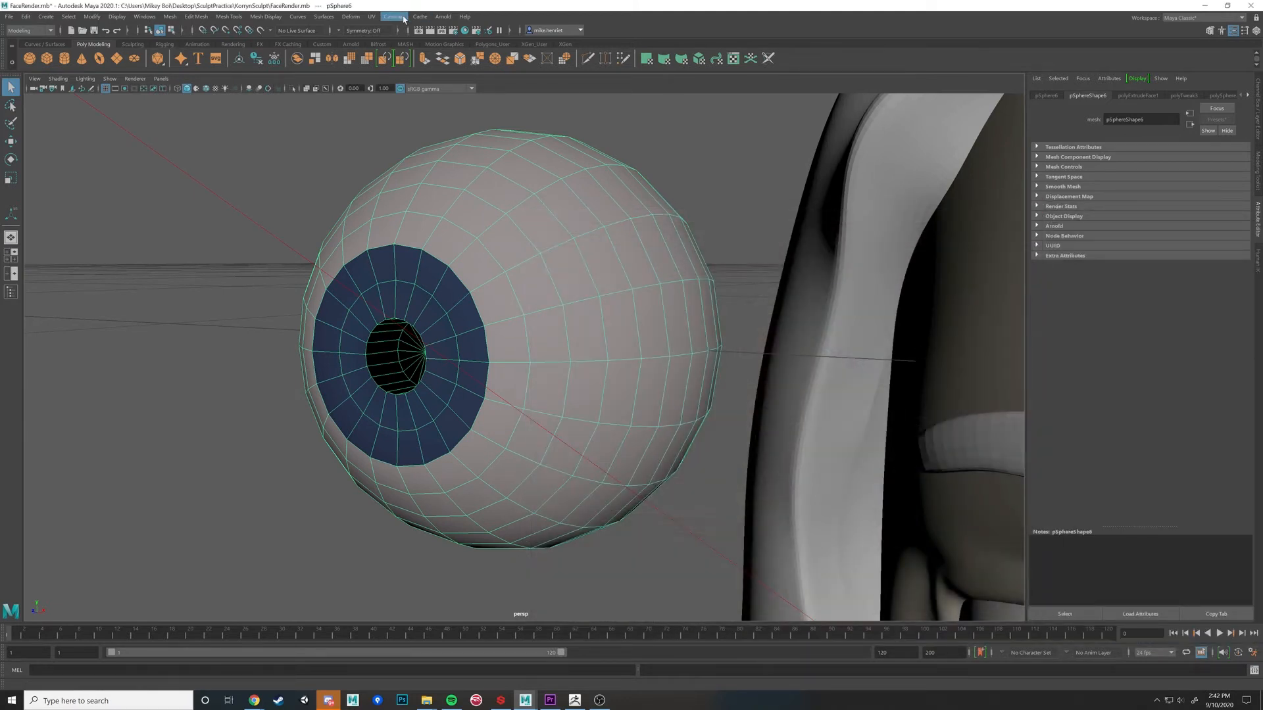
Step: Select the two area lights on either side of the head and hide them
click(441, 18)
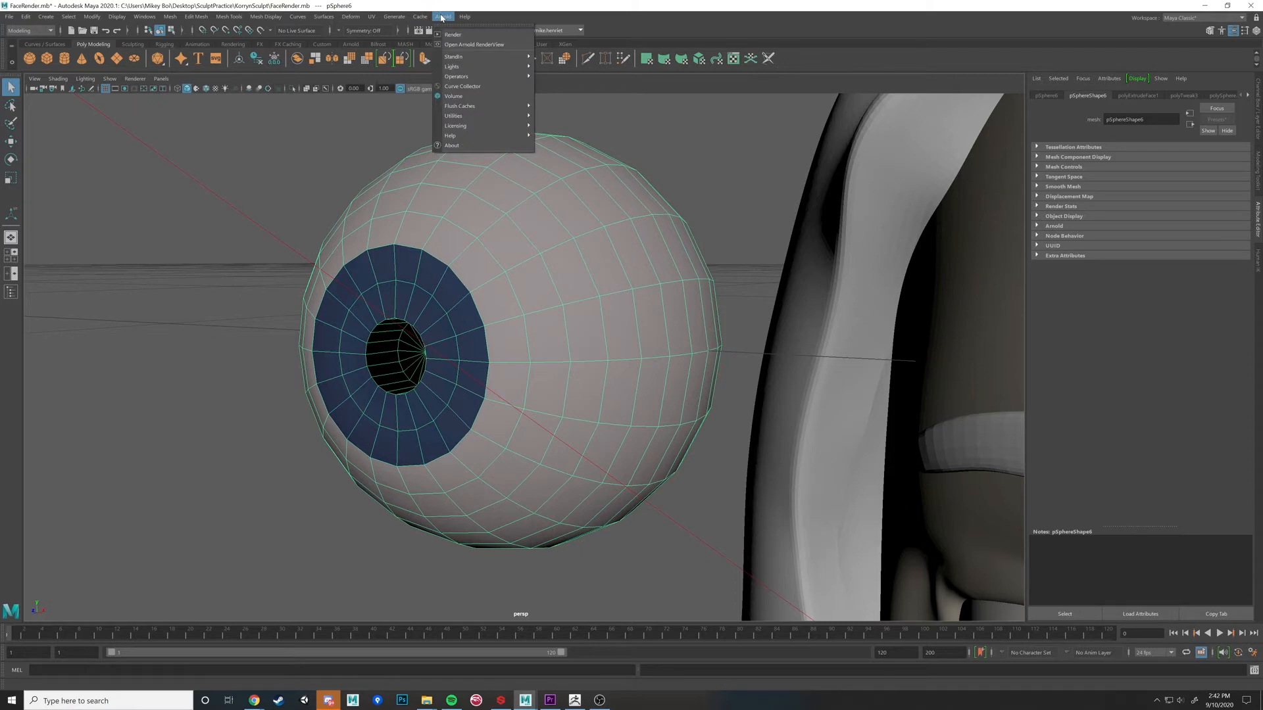
click(761, 218)
scroll(751, 218, down, 8)
alt+drag(695, 257, 530, 315)
scroll(531, 315, down, 10)
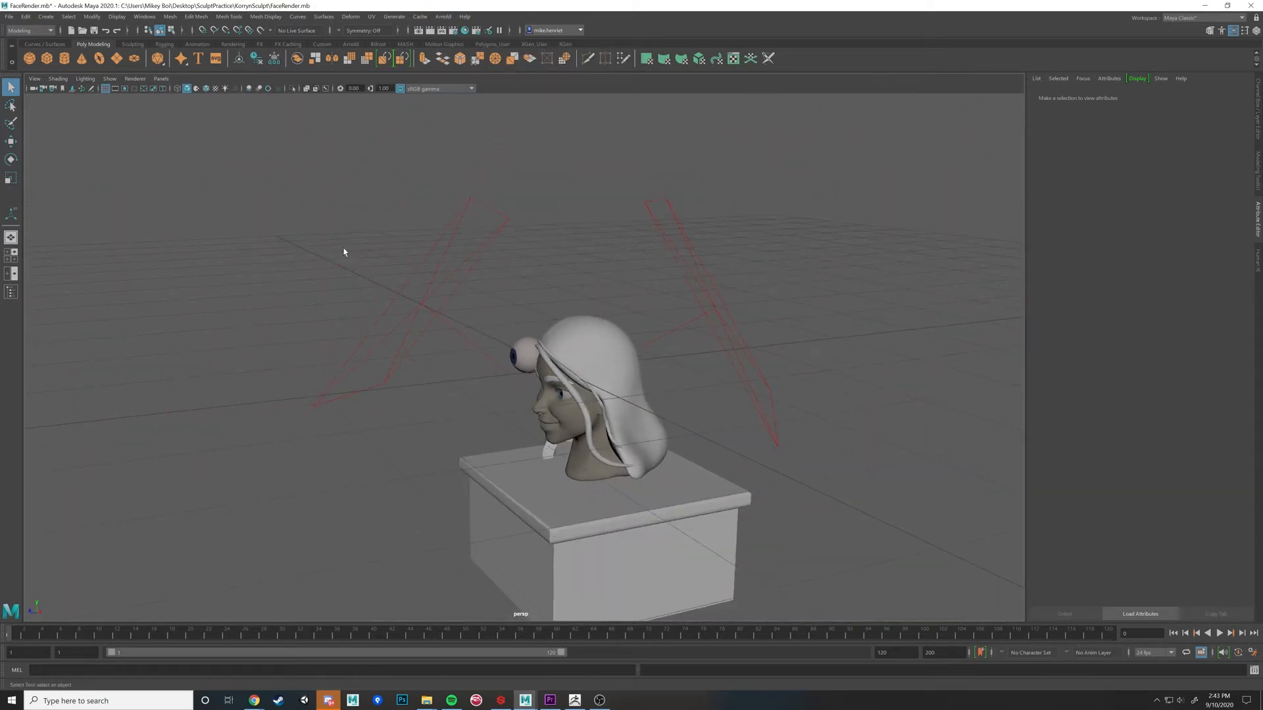
drag(446, 316, 737, 309)
key(ctrl+h)
scroll(645, 300, up, 7)
alt+drag(559, 297, 669, 298)
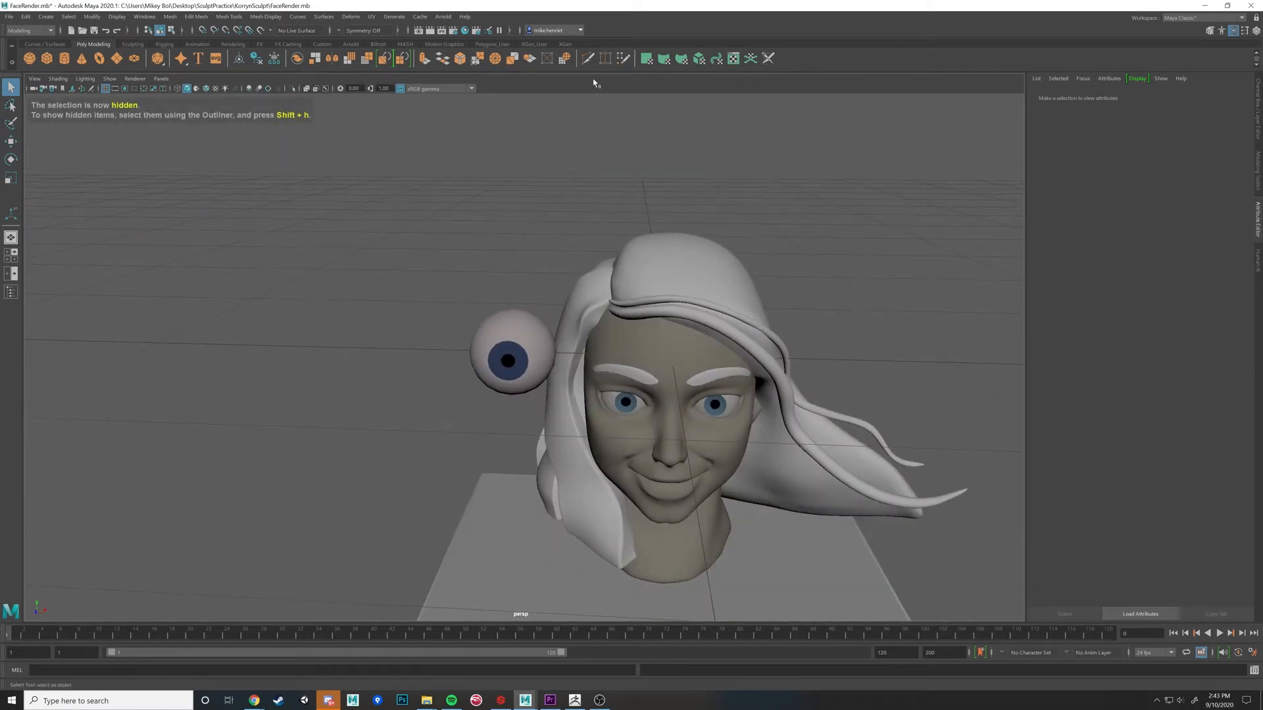
Step: Open the Outliner and find the area lights near the end of the object list
key(space)
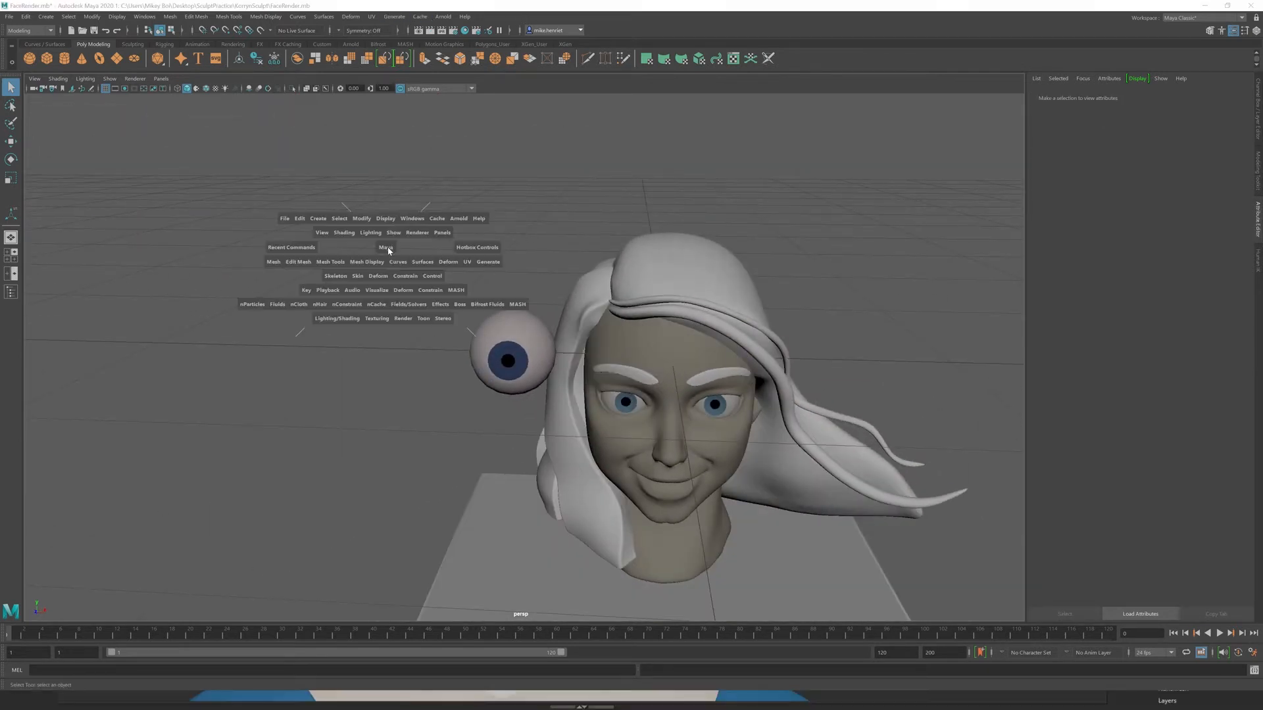
drag(413, 219, 432, 346)
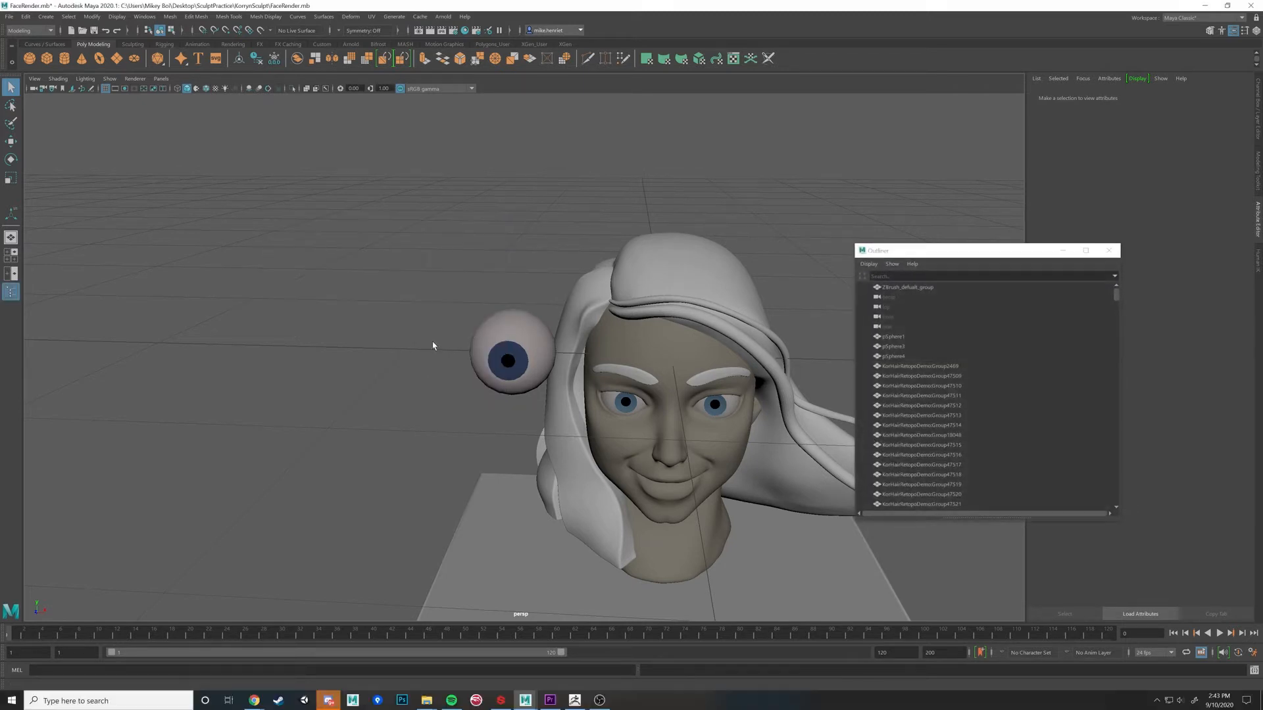
scroll(964, 429, down, 10)
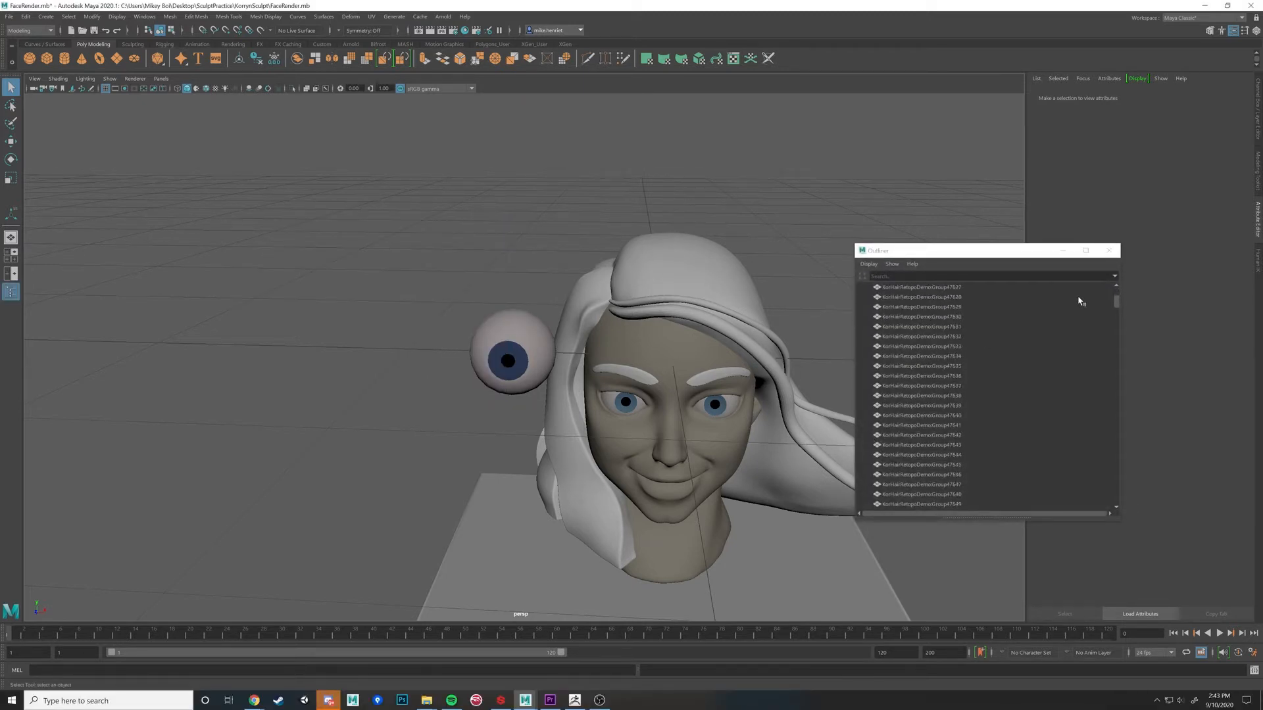
drag(1116, 304, 1115, 390)
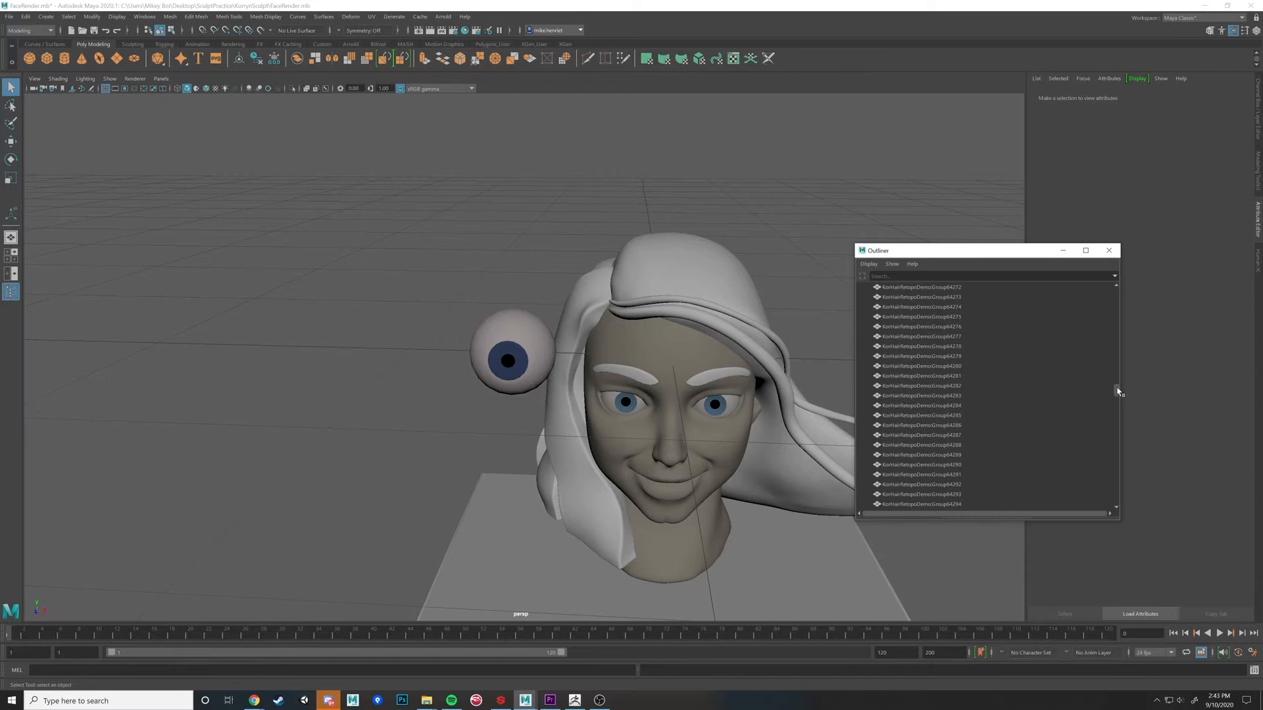
click(691, 279)
mouse_move(704, 269)
alt+mouse_down()
mouse_move(747, 271)
mouse_move(725, 306)
mouse_move(720, 288)
alt+mouse_up()
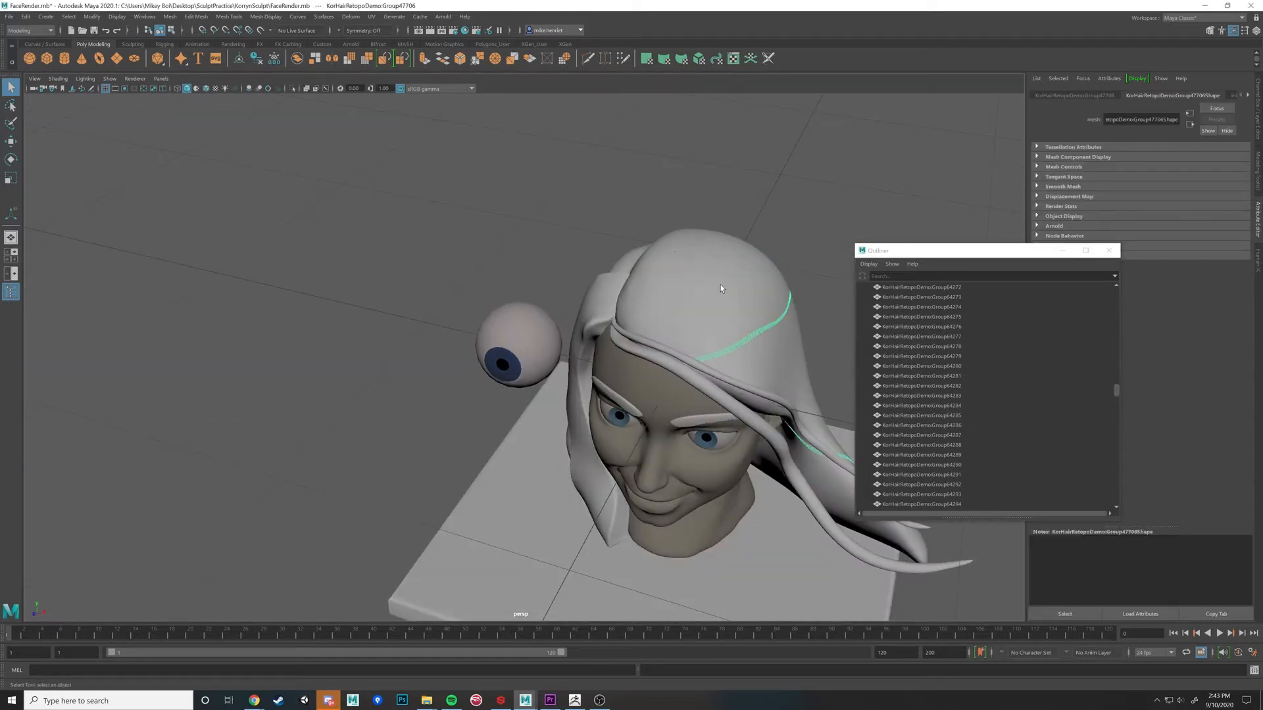
click(691, 263)
drag(1116, 391, 1105, 492)
Step: Select both area lights in the Outliner, show them in the scene, and hide them again
click(909, 446)
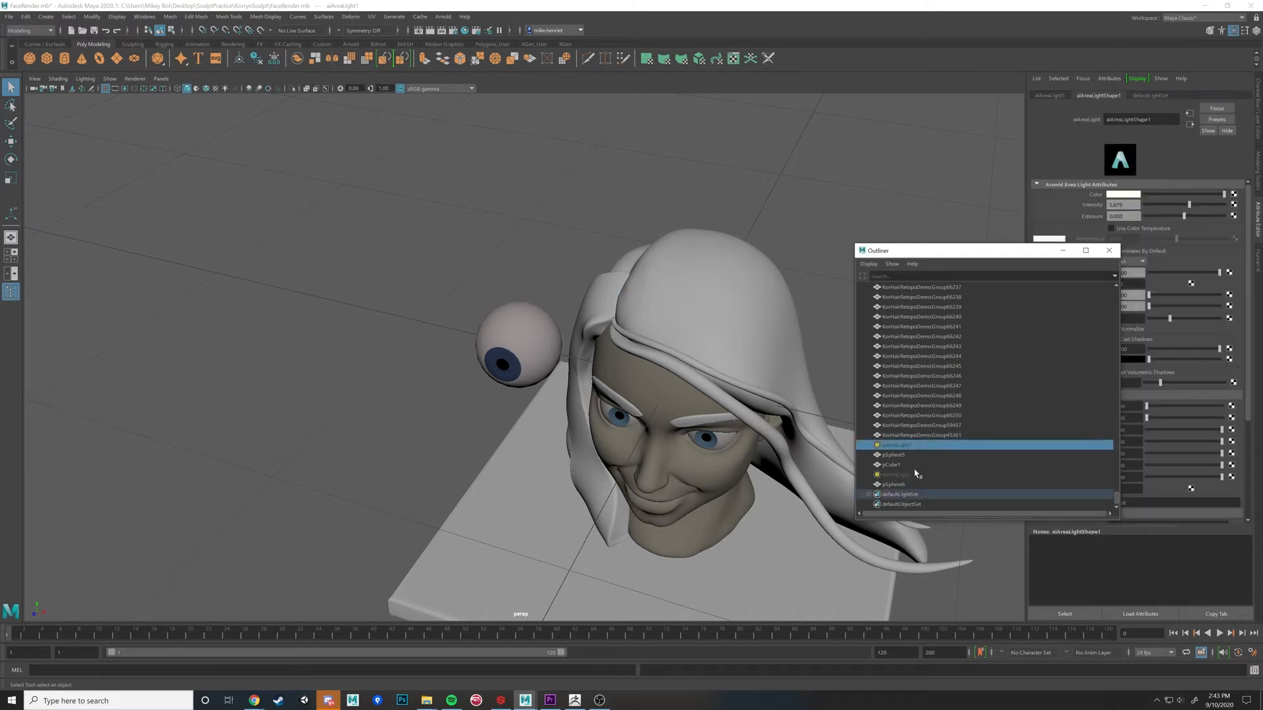
ctrl+click(915, 475)
click(913, 476)
click(905, 447)
click(911, 477)
ctrl+click(903, 446)
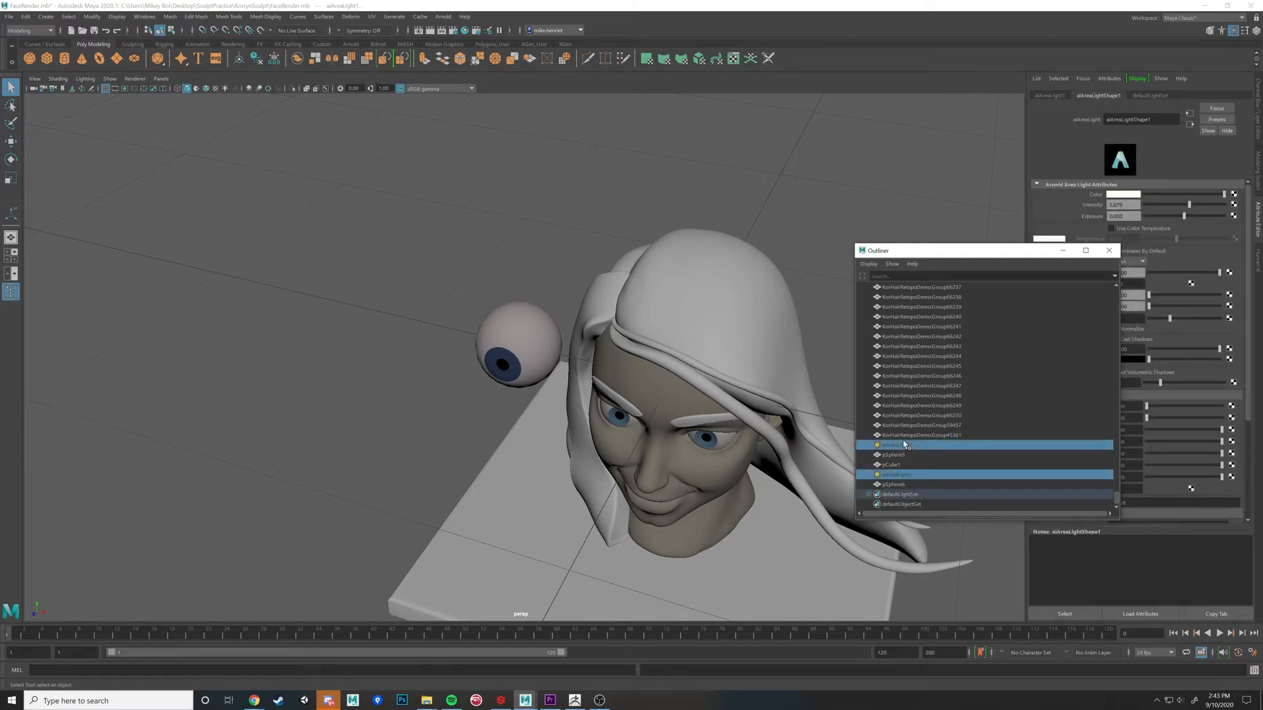
key(ctrl+shift+h)
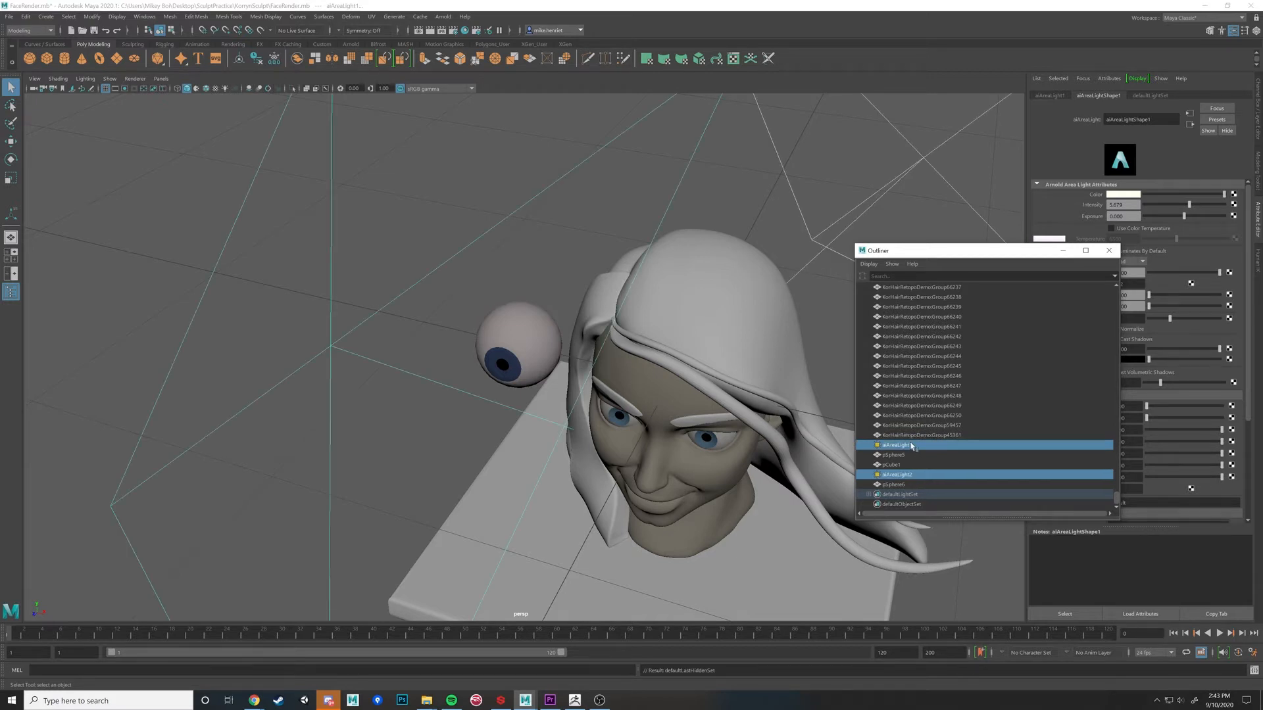
key(ctrl+h)
alt+drag(590, 190, 588, 109)
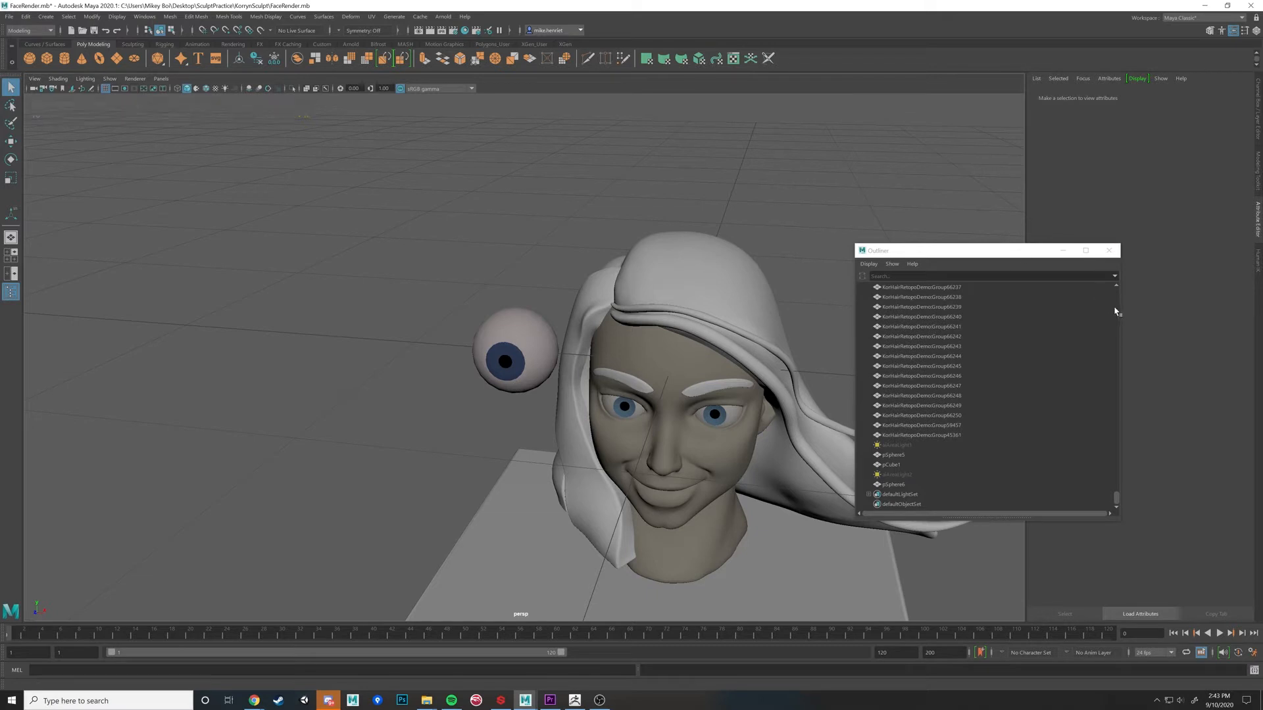
Step: Make the Outliner window narrower and move it clear of the character's head
drag(1121, 312, 1033, 312)
drag(947, 251, 1102, 207)
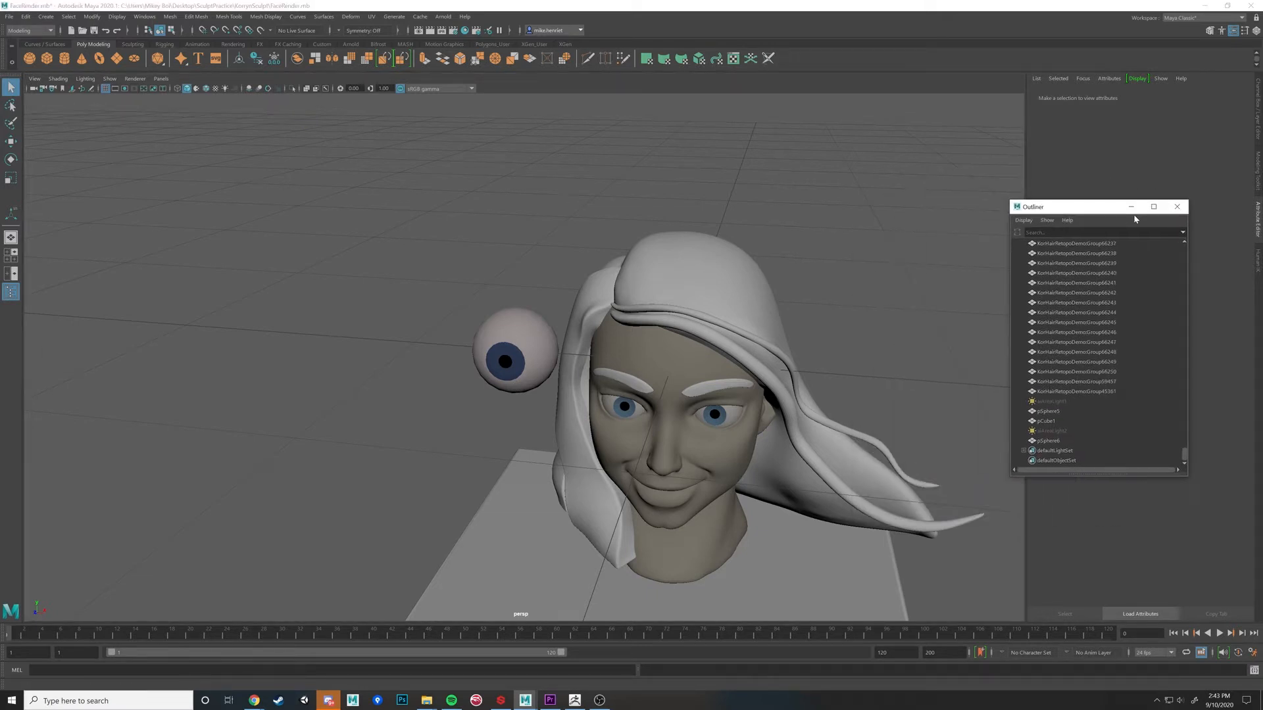
alt+drag(646, 168, 641, 131)
scroll(549, 336, up, 4)
Step: Select the eyeball, start a live render in the Arnold RenderView, and move that window off the eyeball
click(547, 338)
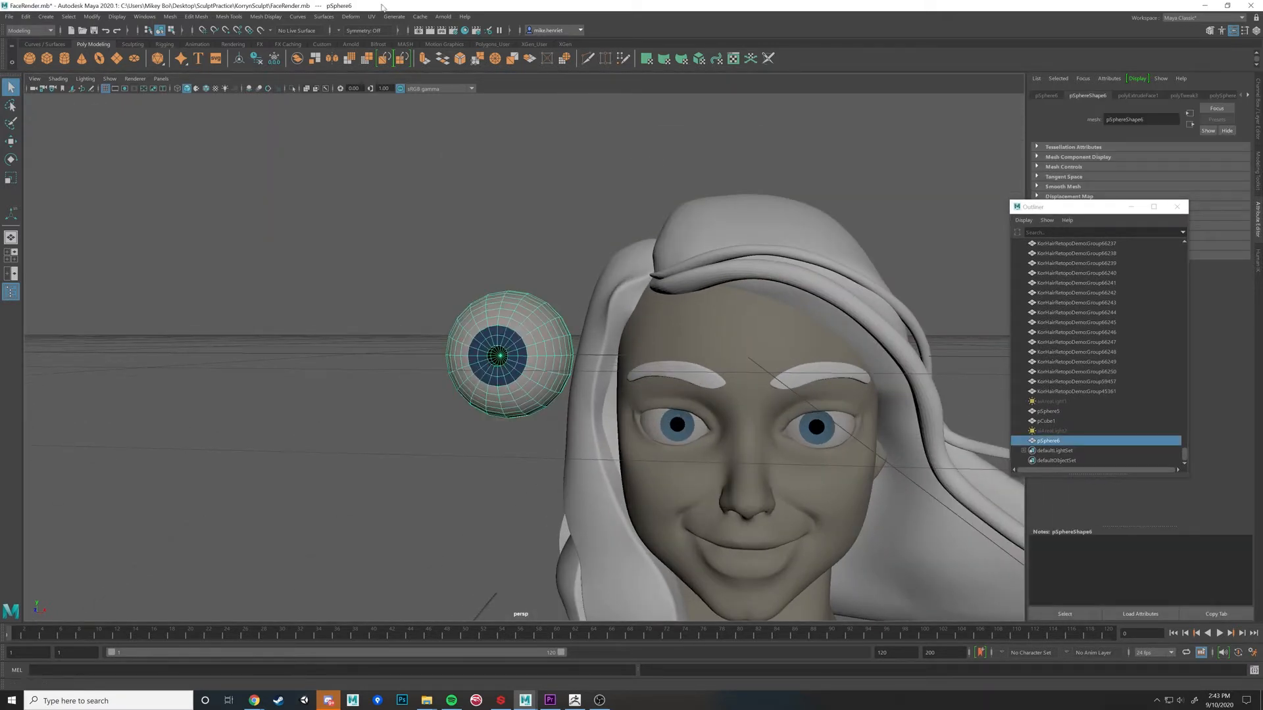
click(448, 18)
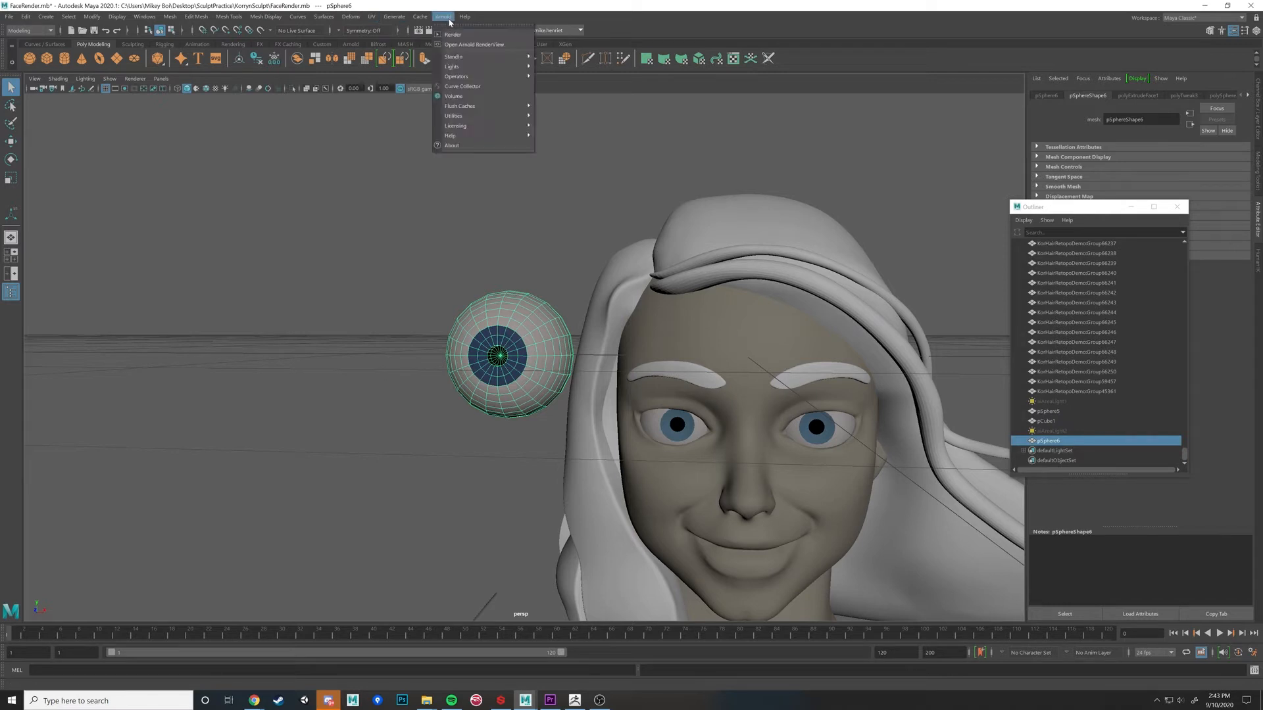
click(474, 44)
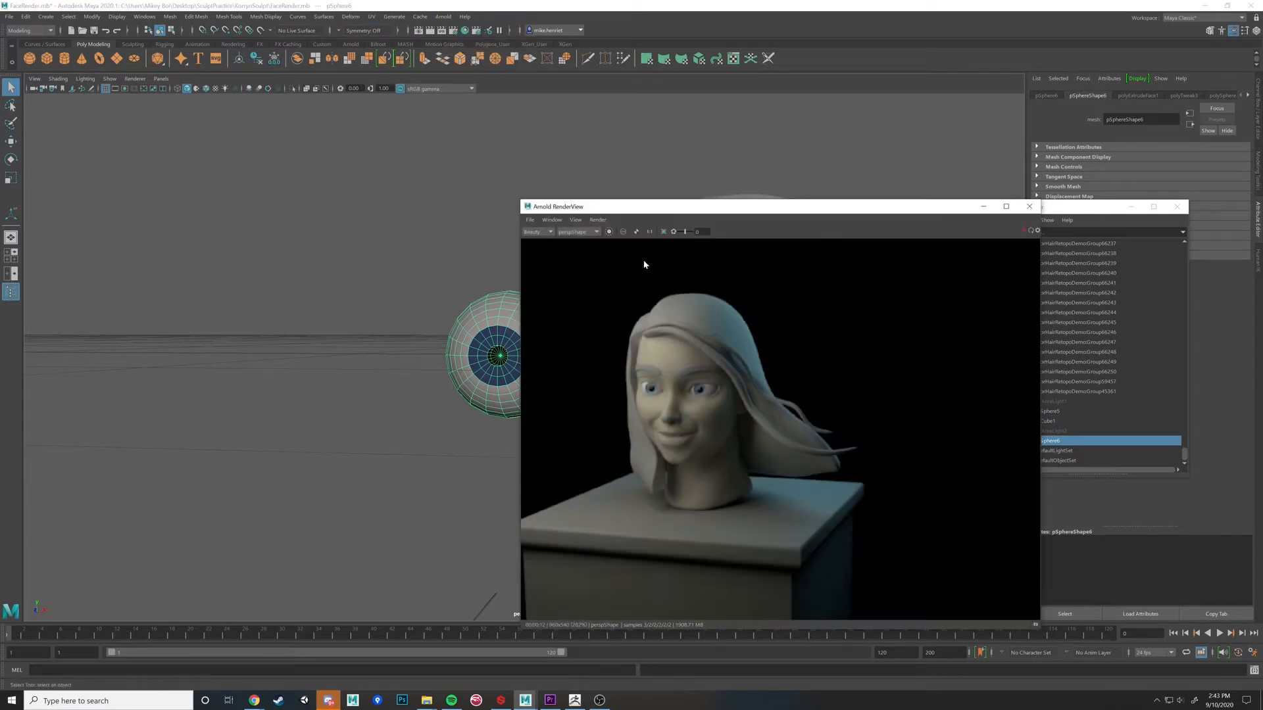
click(1022, 232)
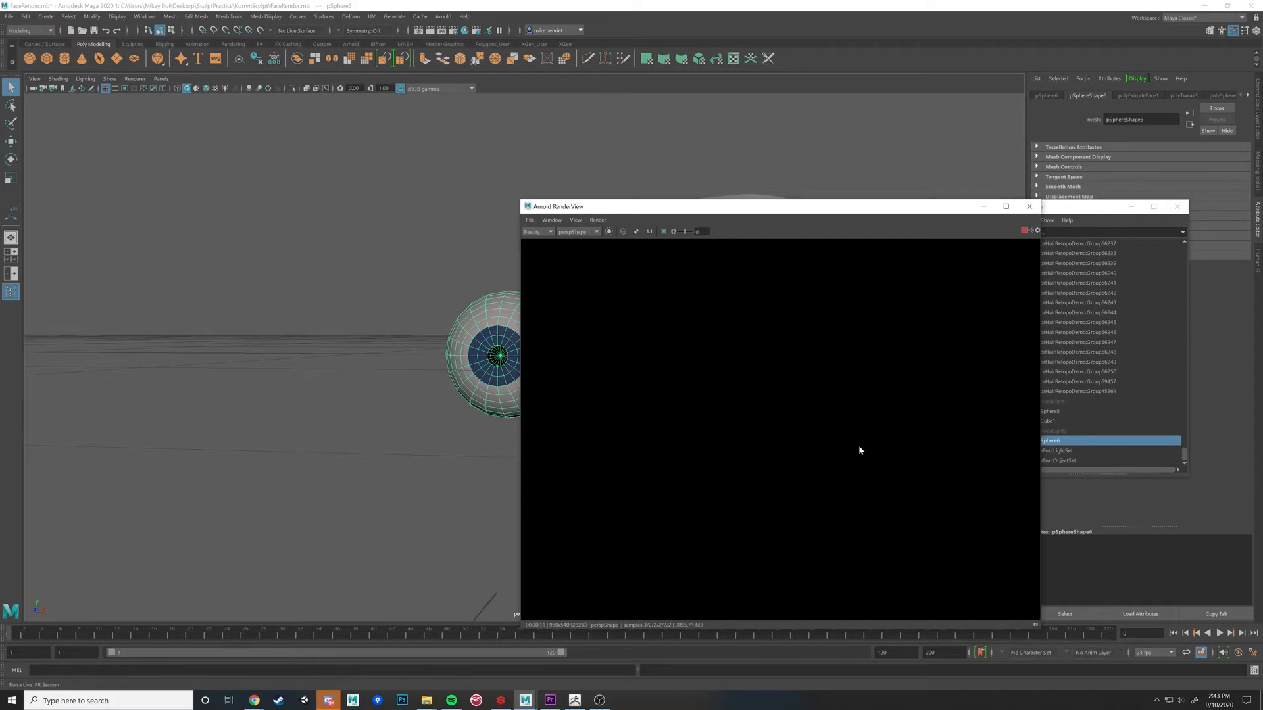
drag(715, 209, 862, 200)
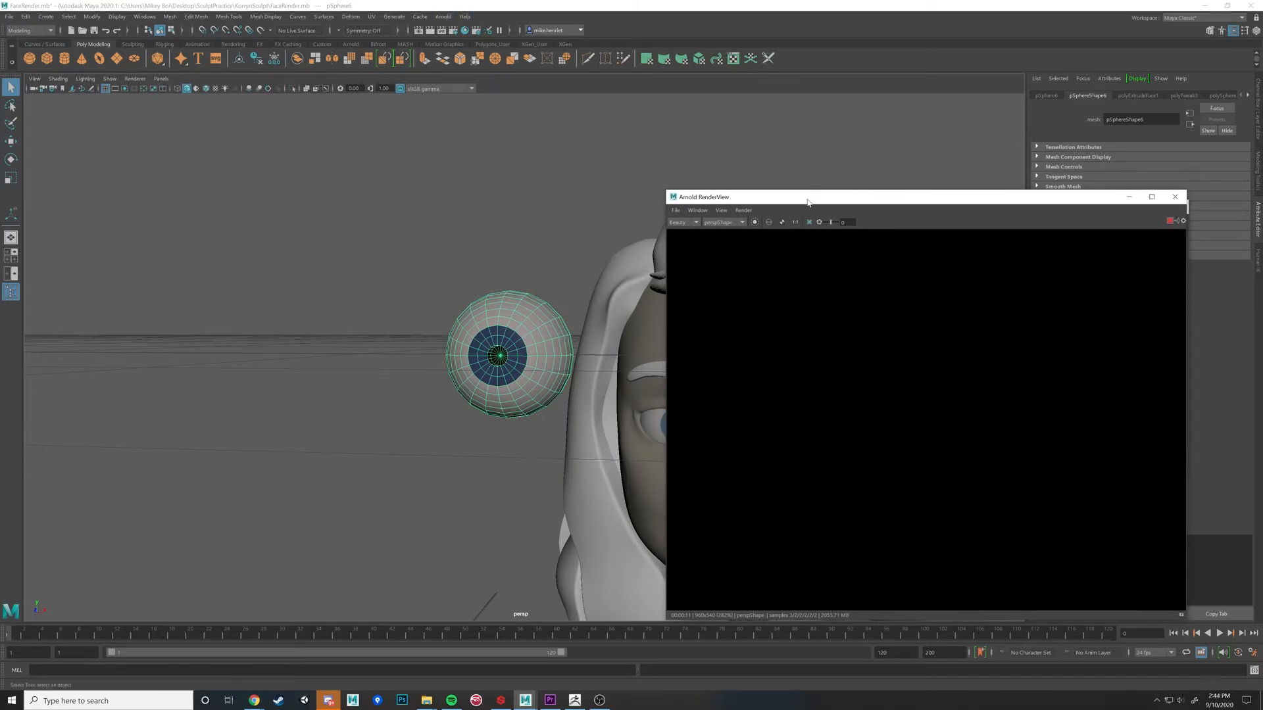
Step: Preview the viewport with all scene lights while the render window is minimized, and stop the live render
click(1128, 196)
alt+drag(737, 230, 736, 259)
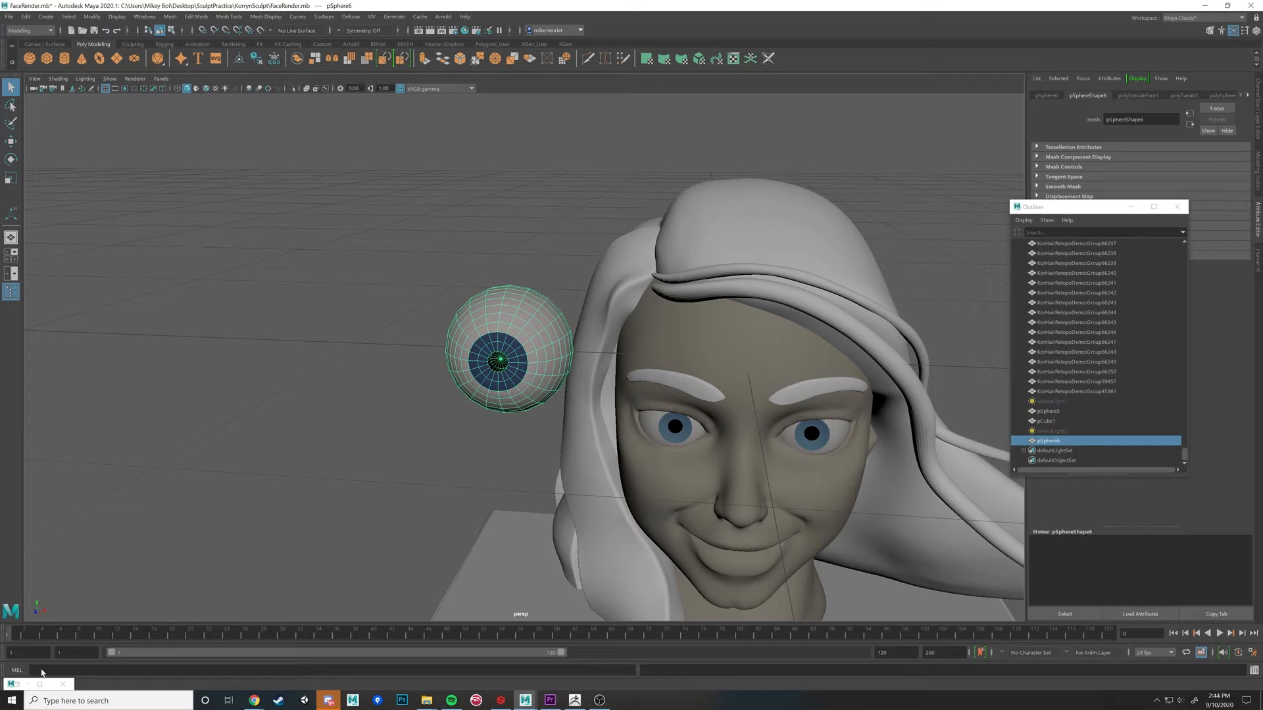
key(7)
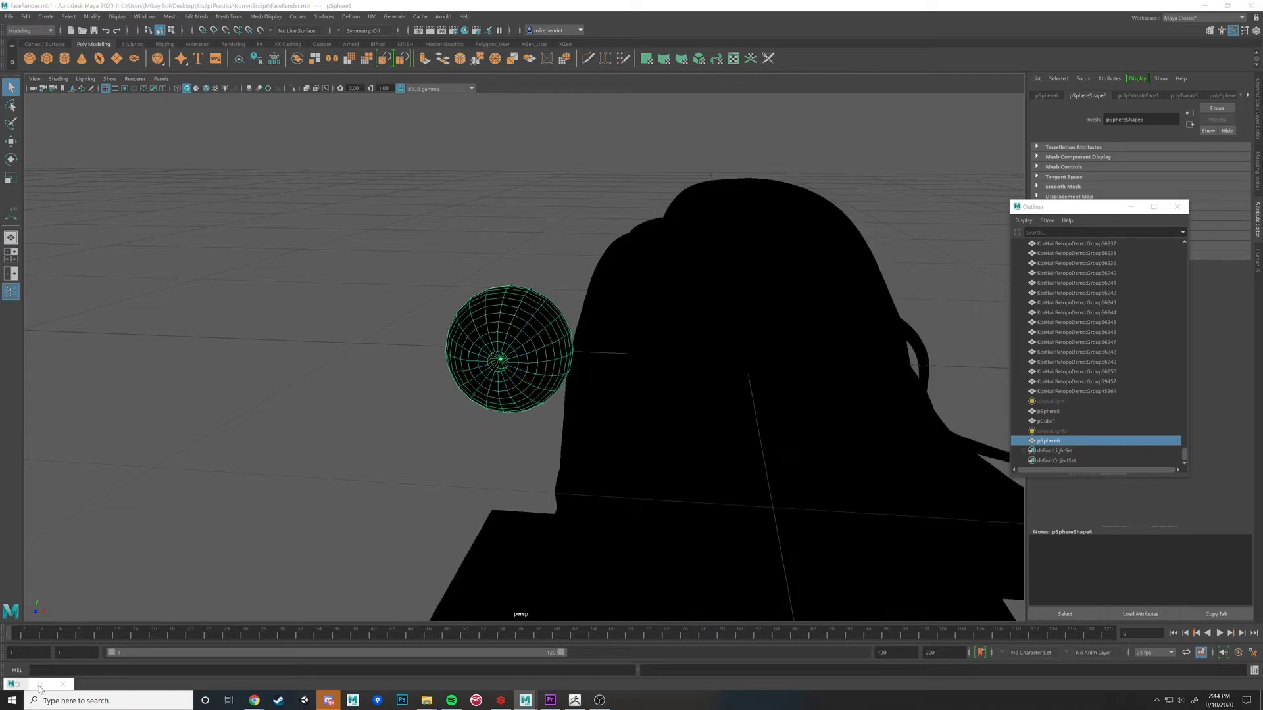
click(40, 686)
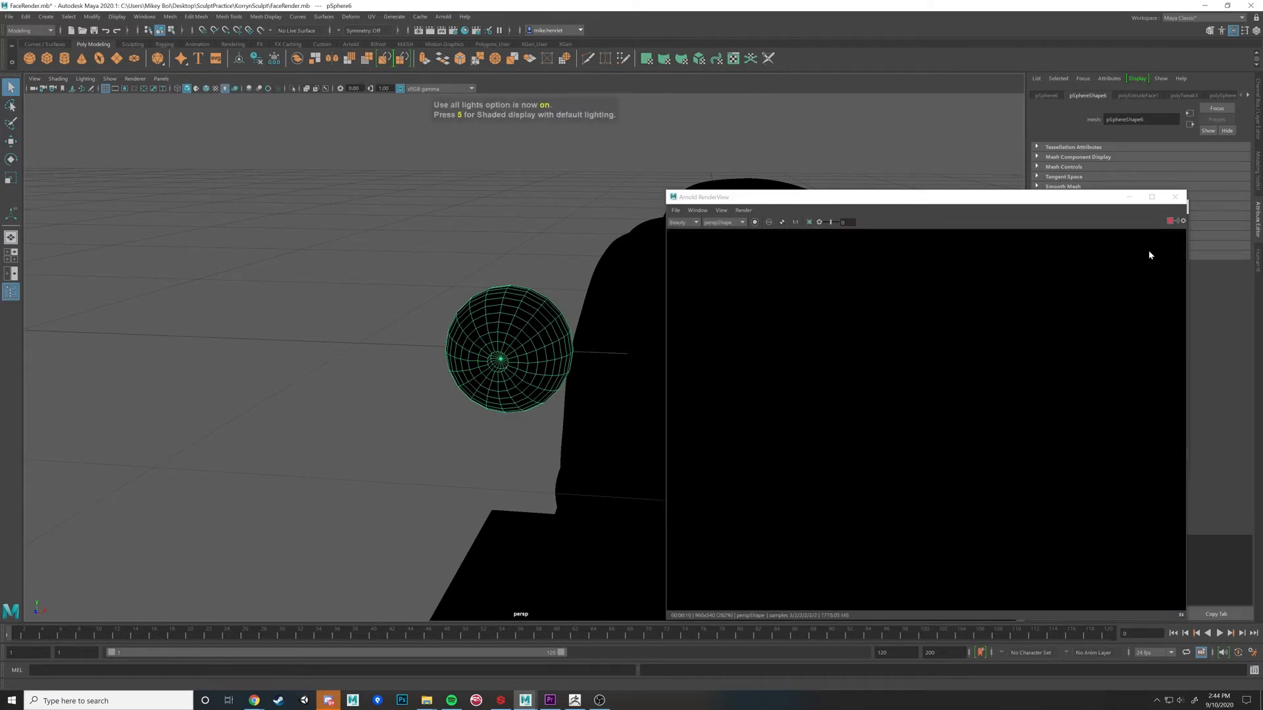
click(1171, 223)
Step: Move the render window further aside, deselect the eyeball, and set the viewport to textured shading with default lighting
drag(910, 198, 1033, 211)
alt+drag(664, 260, 642, 255)
click(574, 214)
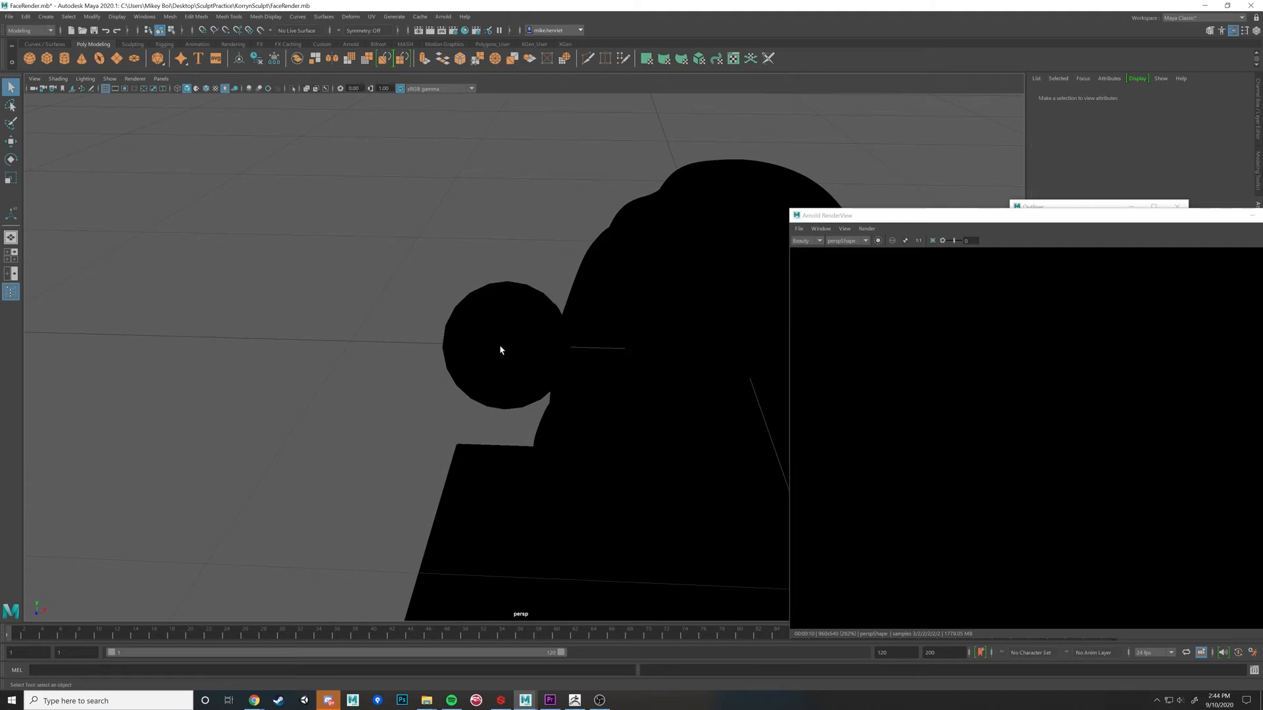
key(6)
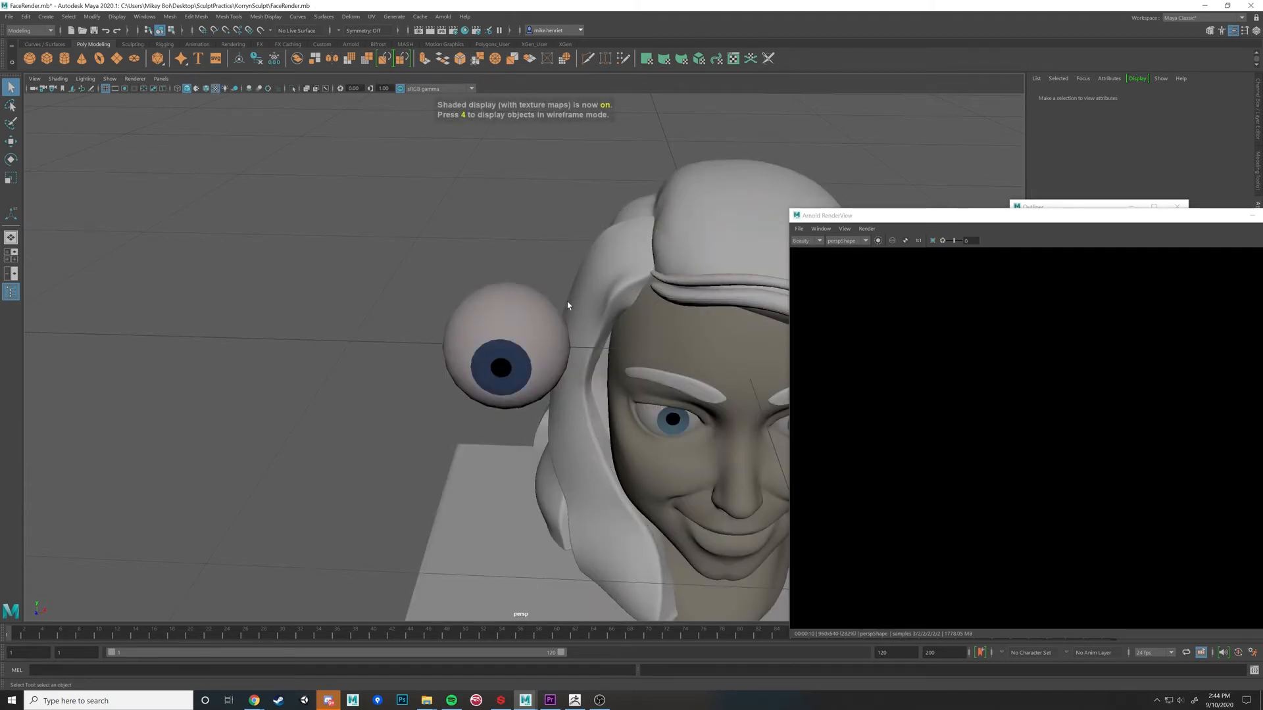
scroll(567, 301, down, 1)
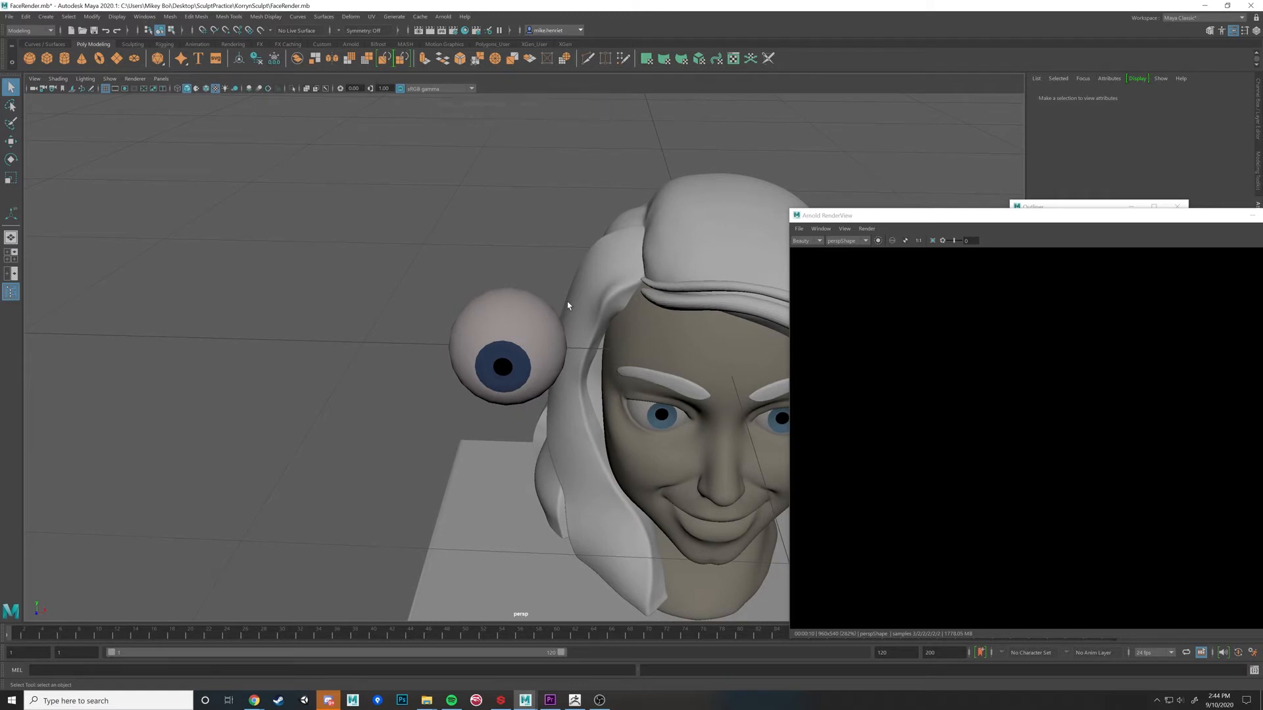
key(5)
key(6)
Step: Select the face mesh and look through its material assignment options
alt+drag(592, 297, 546, 385)
scroll(571, 332, up, 2)
scroll(571, 333, up, 2)
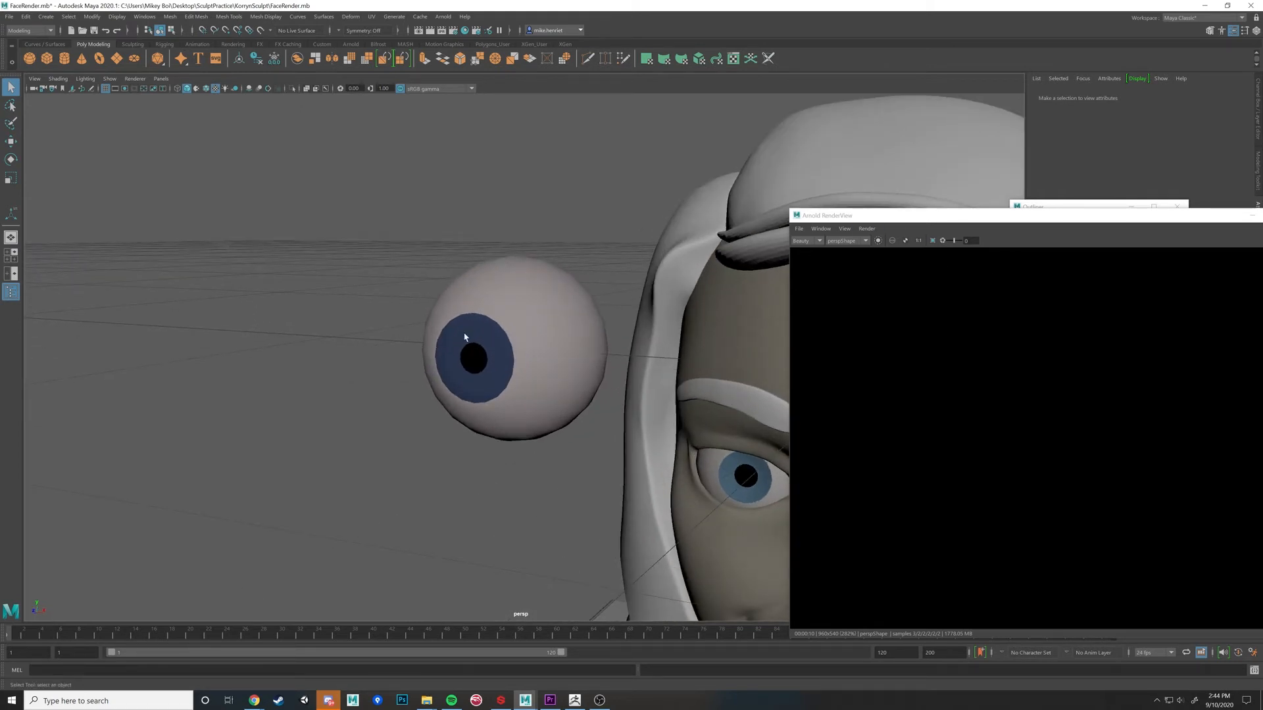
alt+drag(464, 336, 378, 298)
click(605, 321)
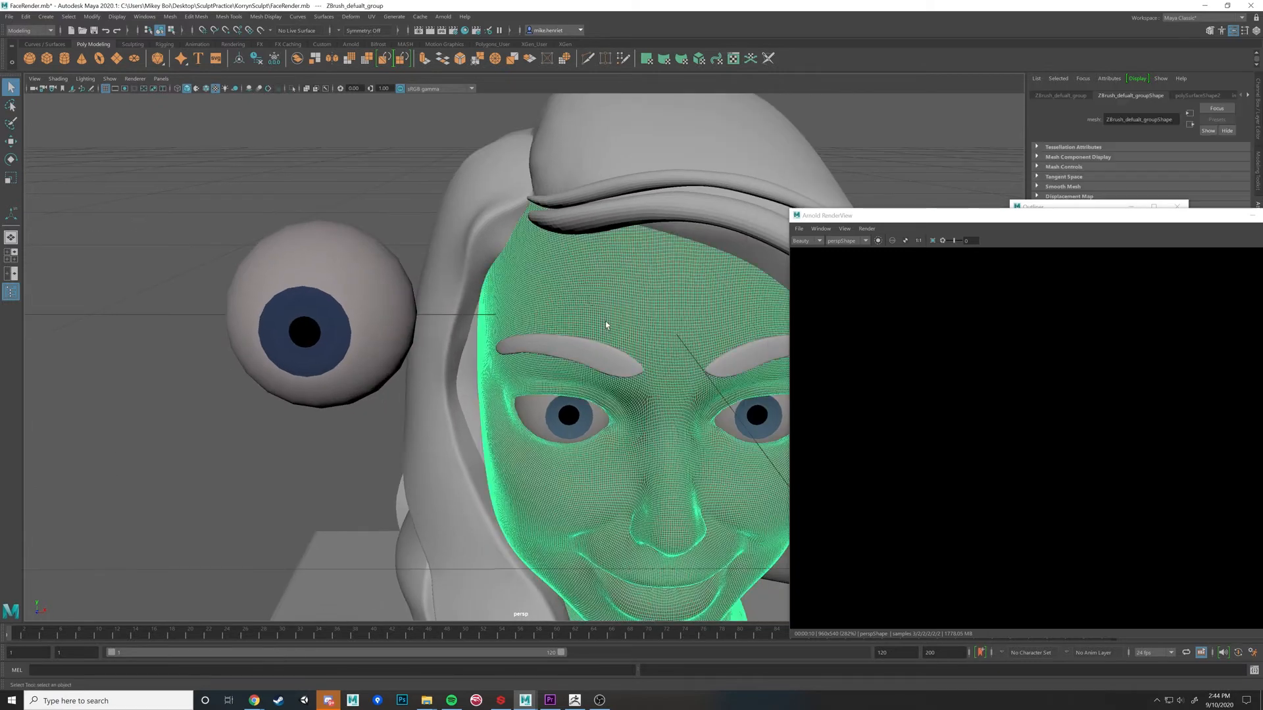
right_click(580, 290)
mouse_move(592, 548)
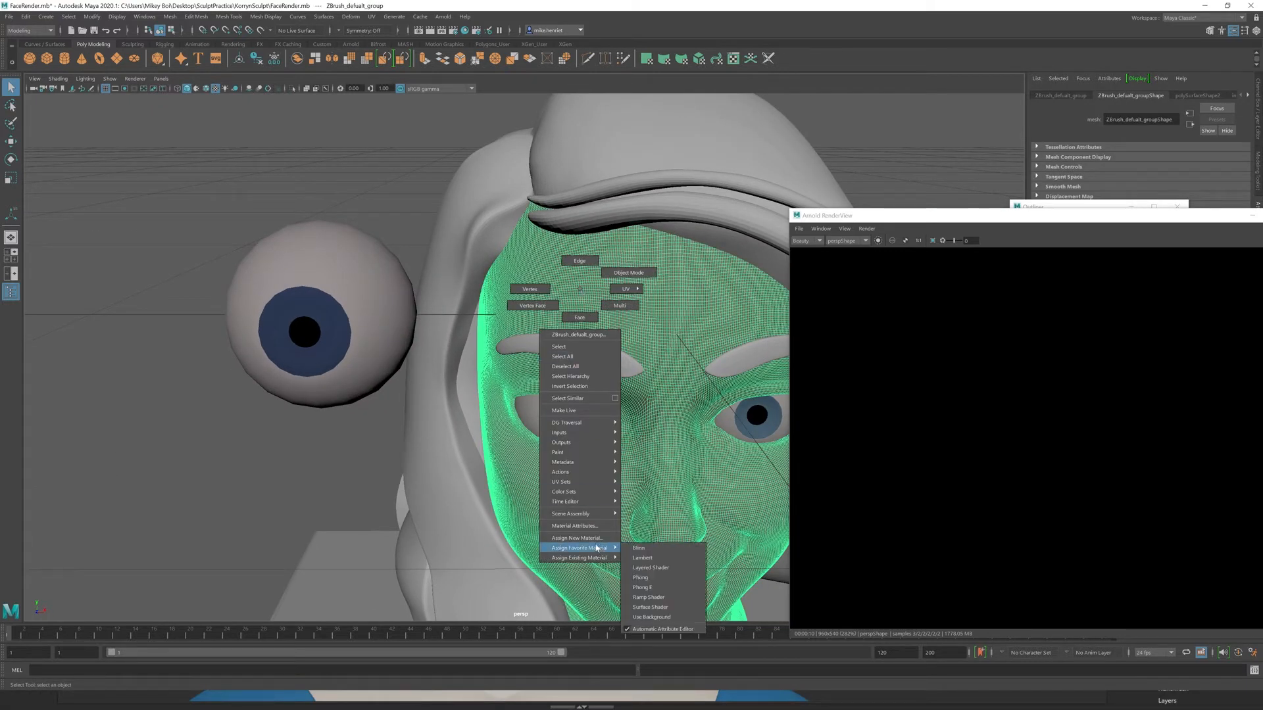
right_drag(596, 548, 580, 290)
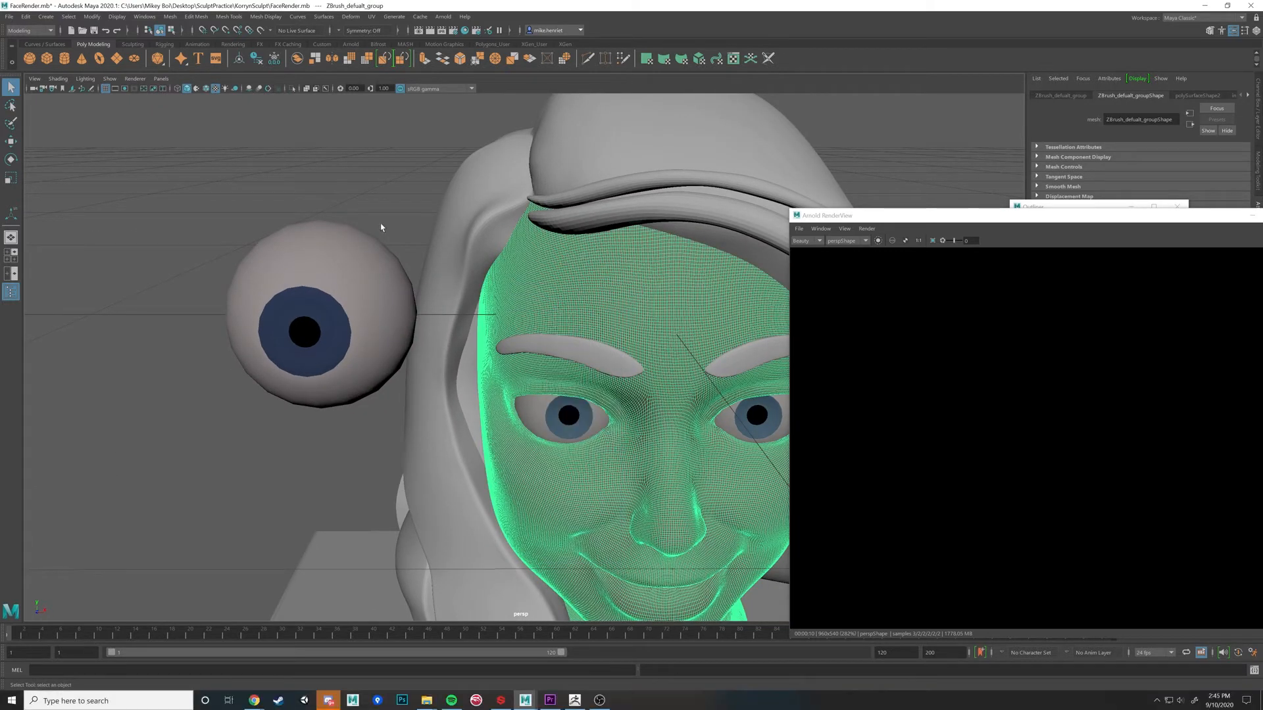
Step: Frame the separate eyeball and create an Arnold area light
click(360, 270)
key(f)
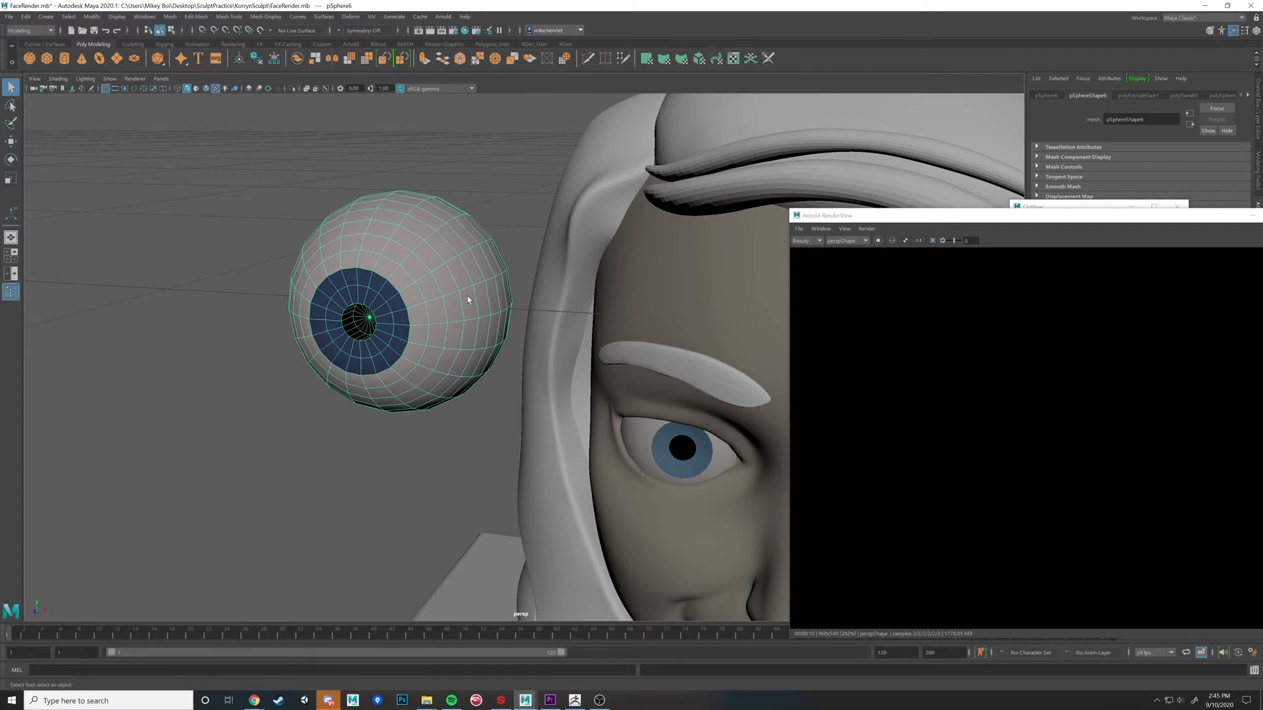
alt+middle_drag(467, 299, 507, 342)
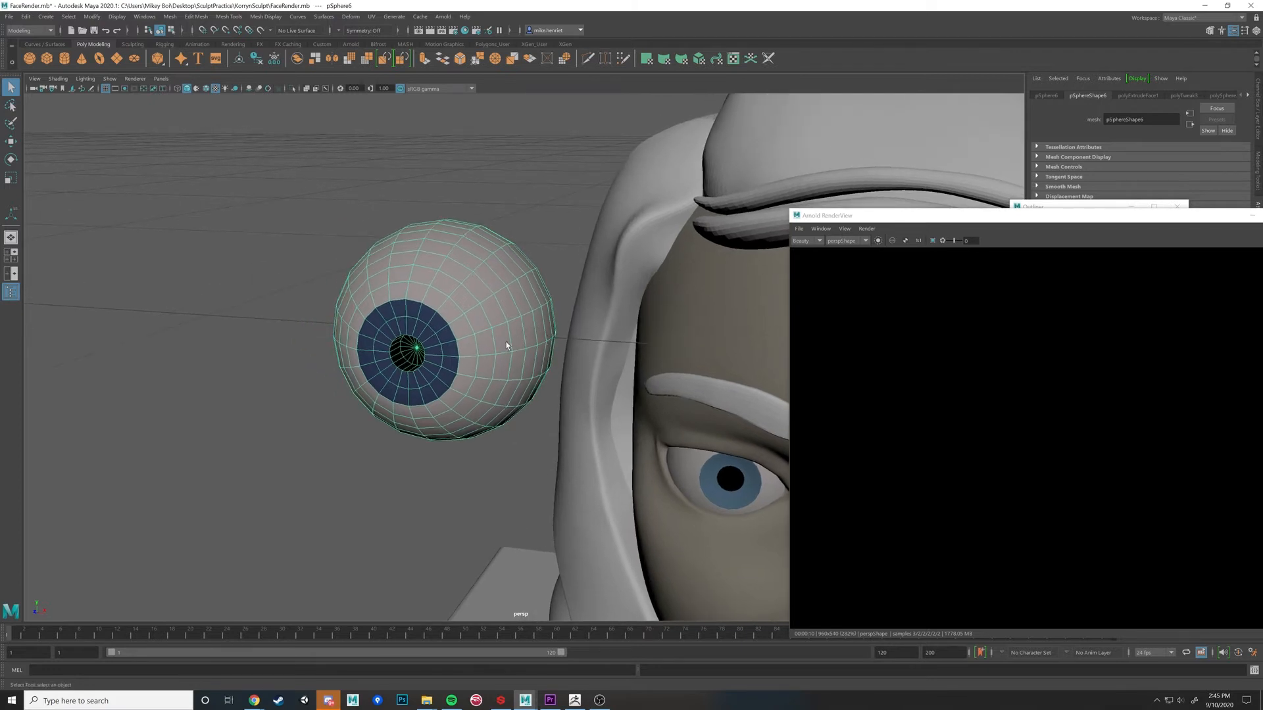
click(449, 18)
mouse_move(506, 67)
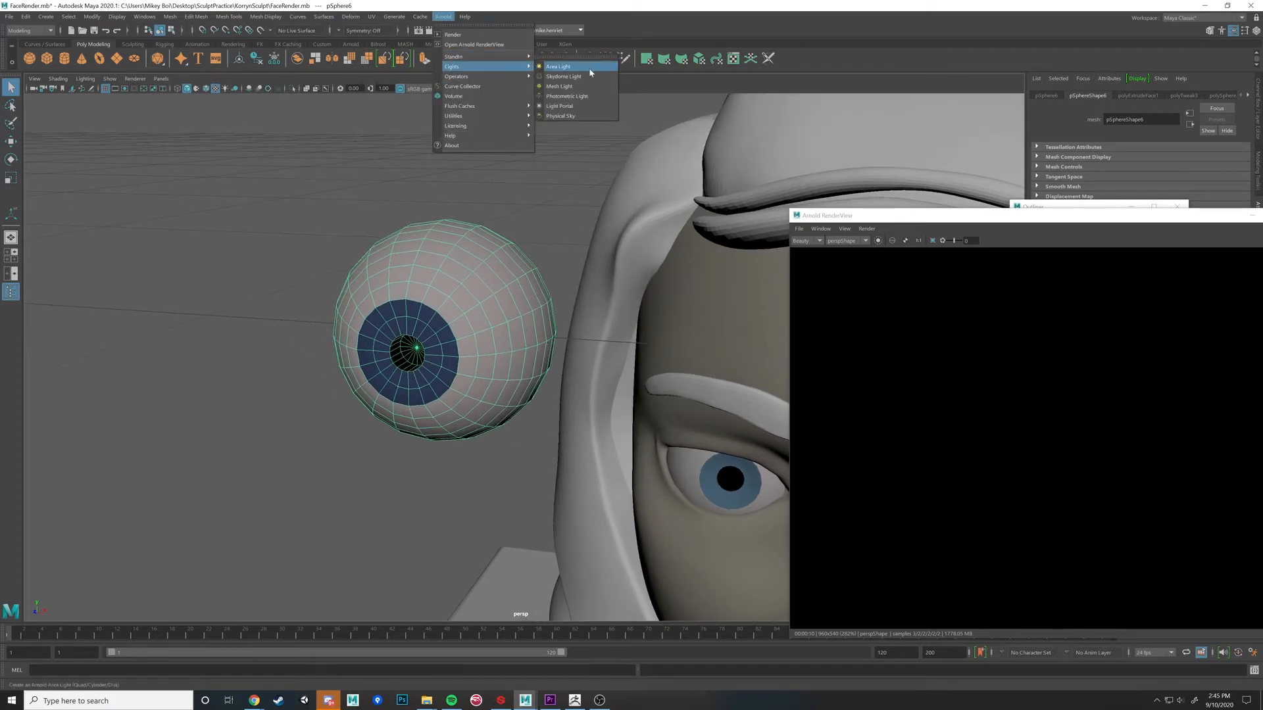
click(572, 68)
Step: Move the new area light sideways from above the head toward the separate eyeball
scroll(551, 346, down, 3)
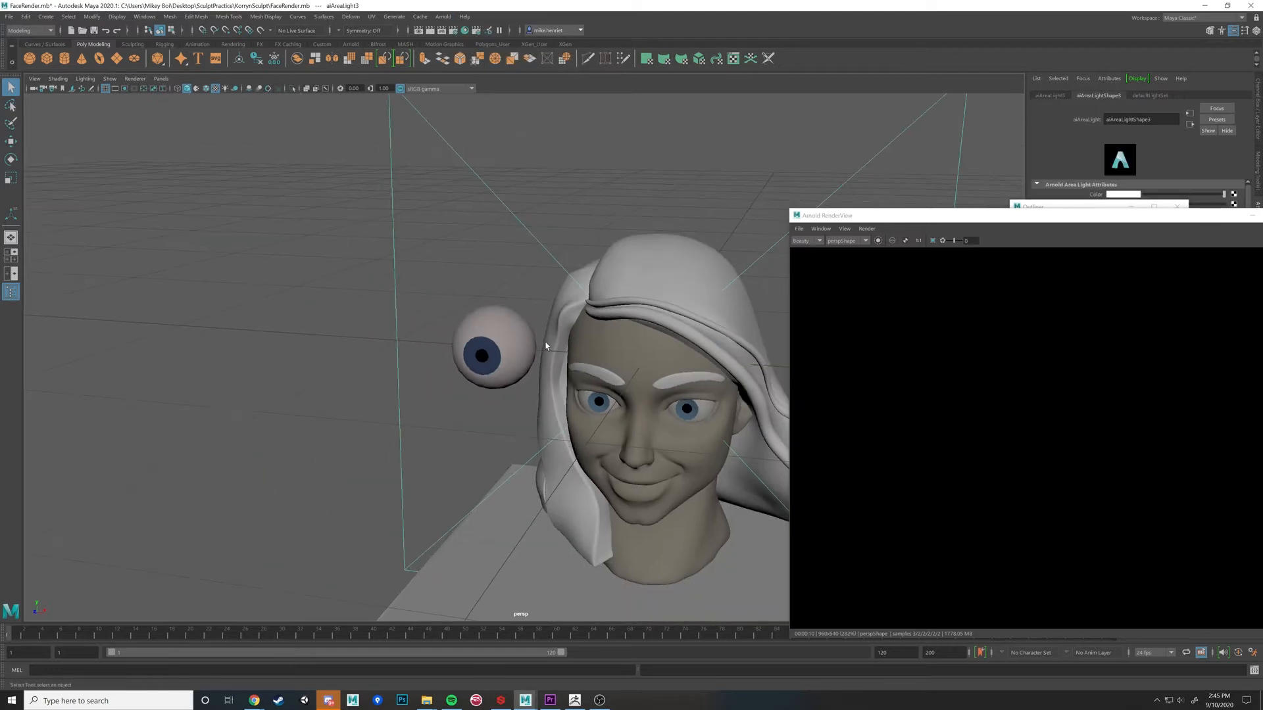
scroll(546, 346, down, 2)
key(w)
alt+drag(546, 345, 455, 240)
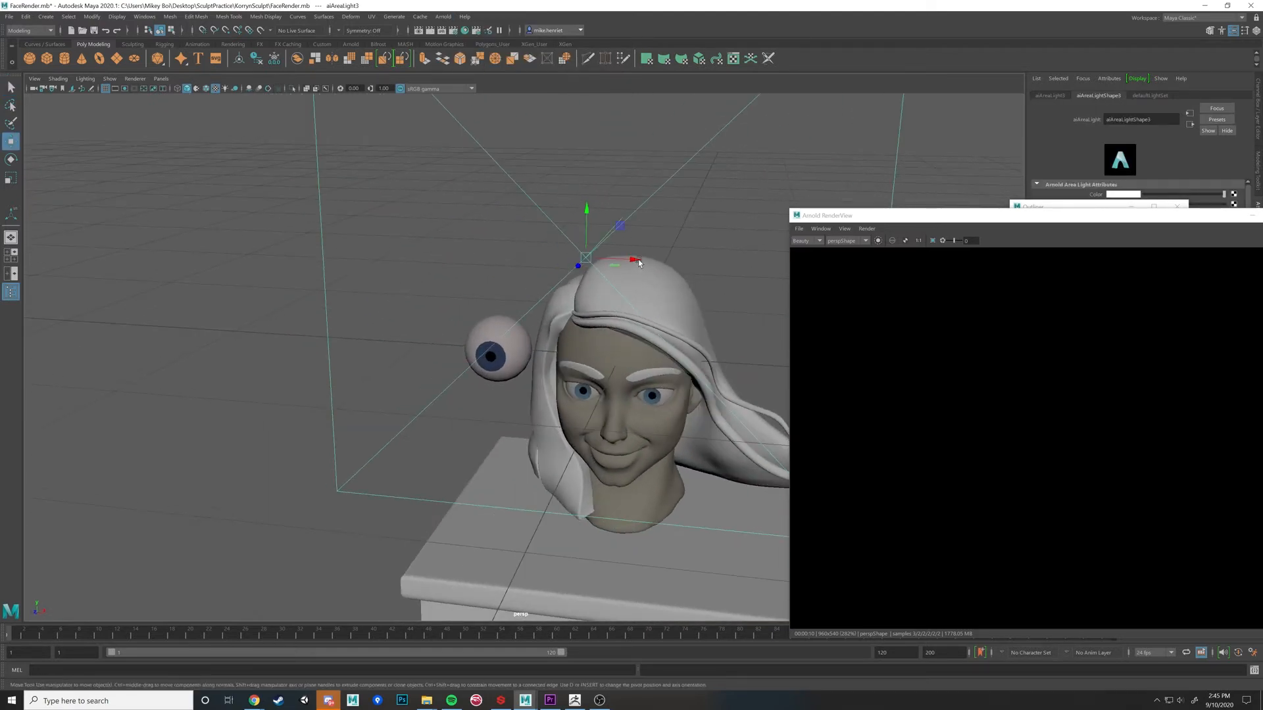
drag(638, 262, 428, 283)
key(e)
key(w)
Step: Get a close view of the eyeball, bring the Arnold RenderView window fully on screen, and start a live render
alt+right_drag(428, 283, 531, 287)
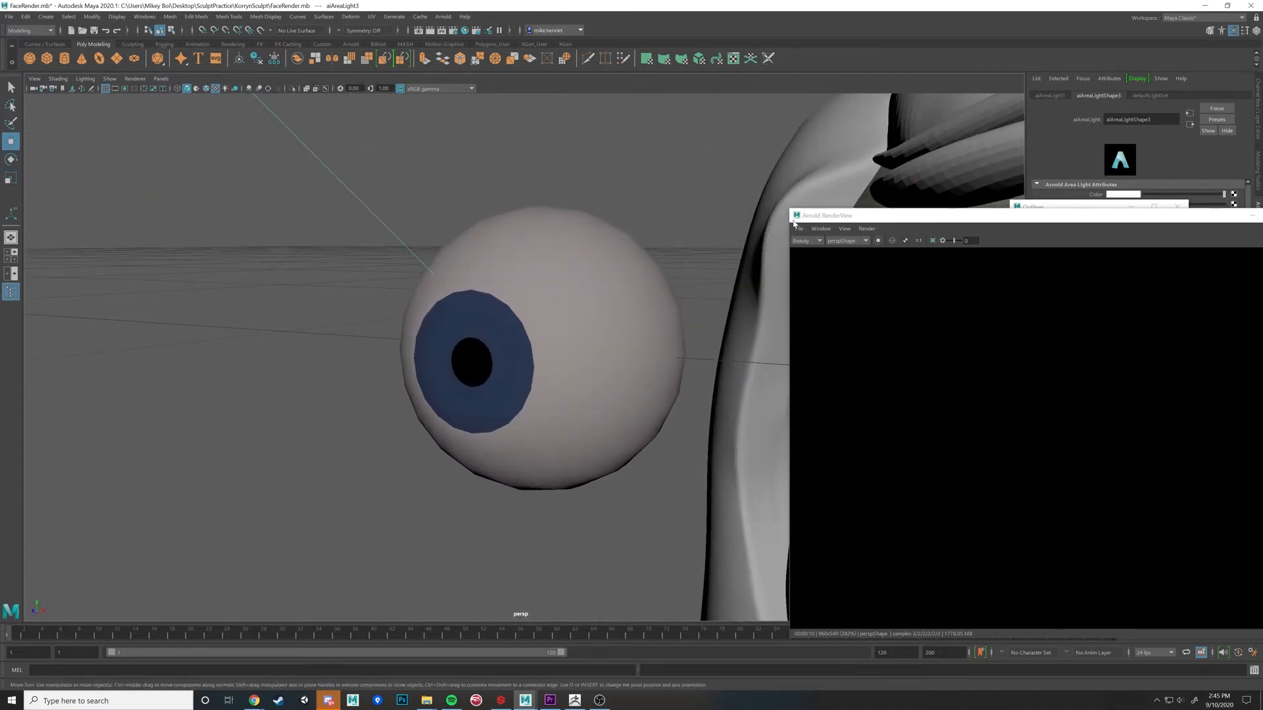
drag(1128, 230, 962, 193)
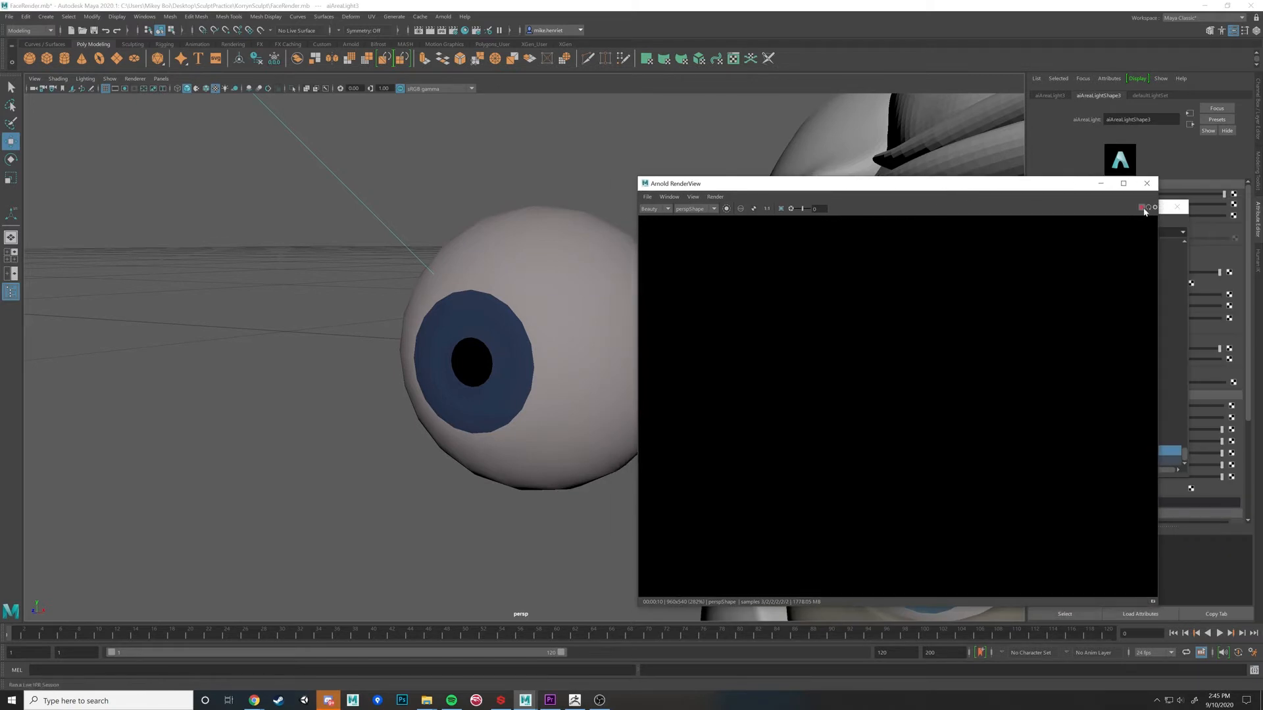
click(1141, 208)
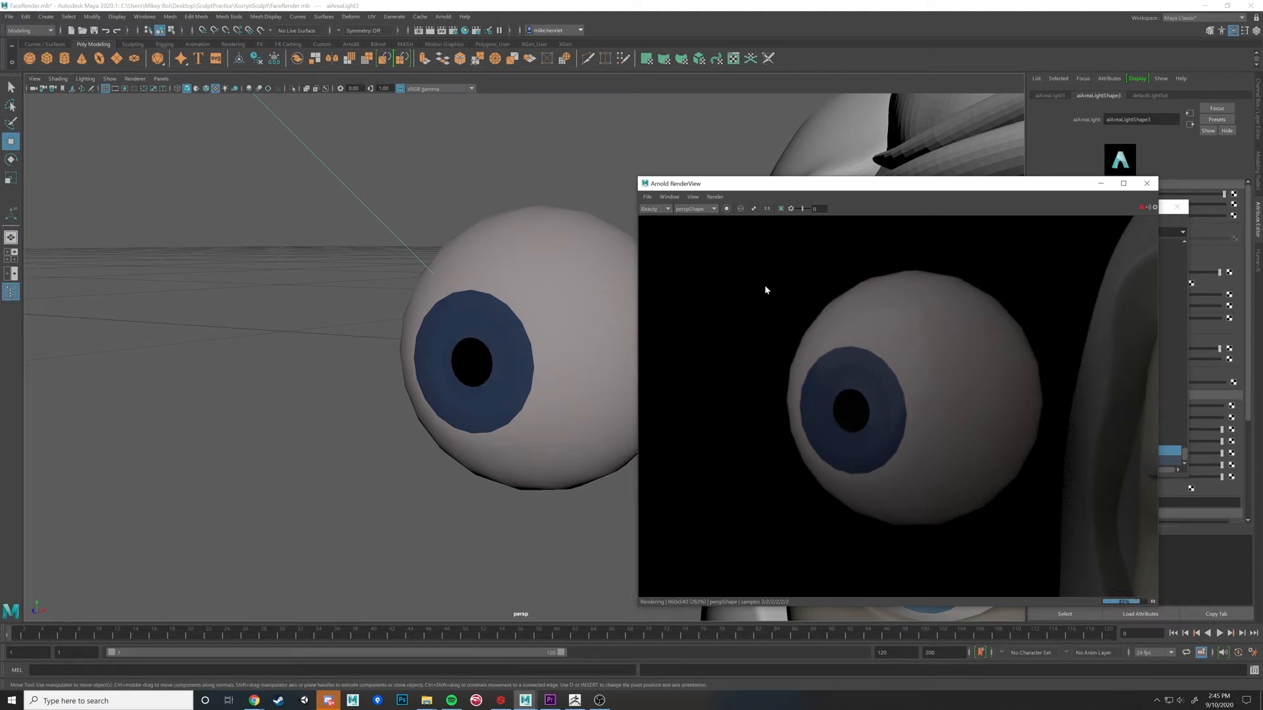
Step: Select the eyeball, turn on its smooth mesh preview, and view the whole rendered frame
click(560, 295)
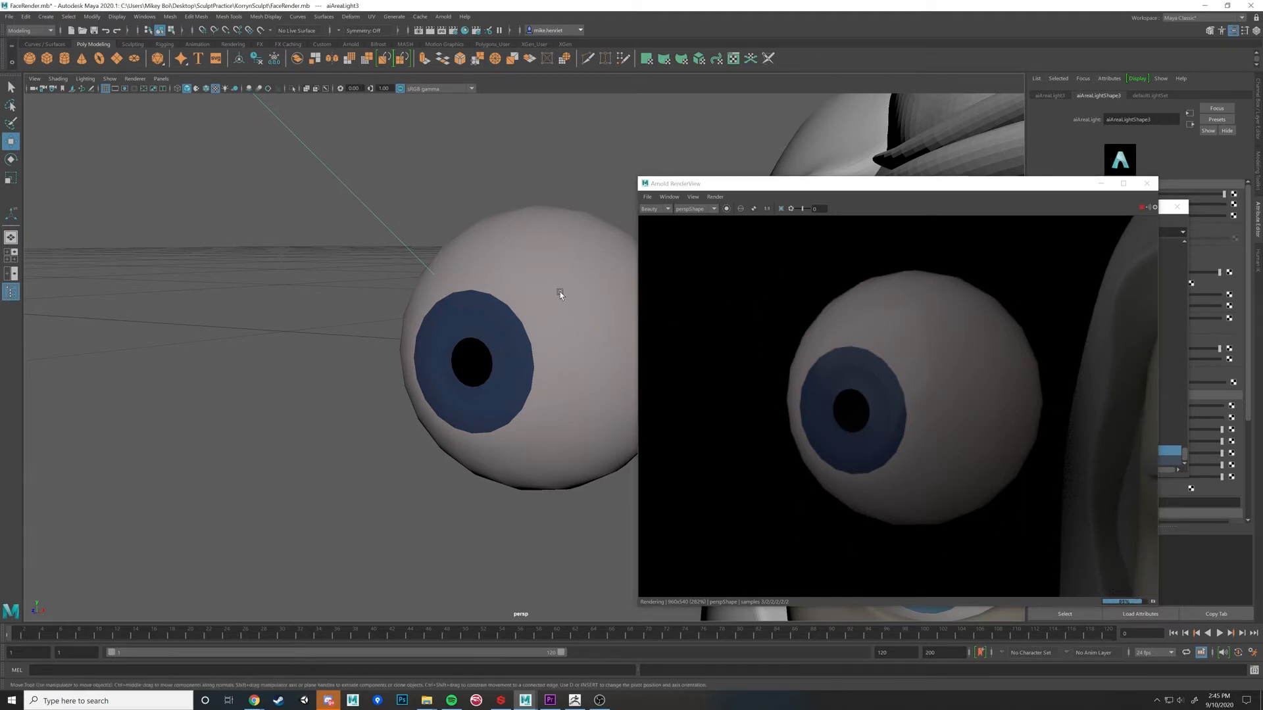
click(560, 295)
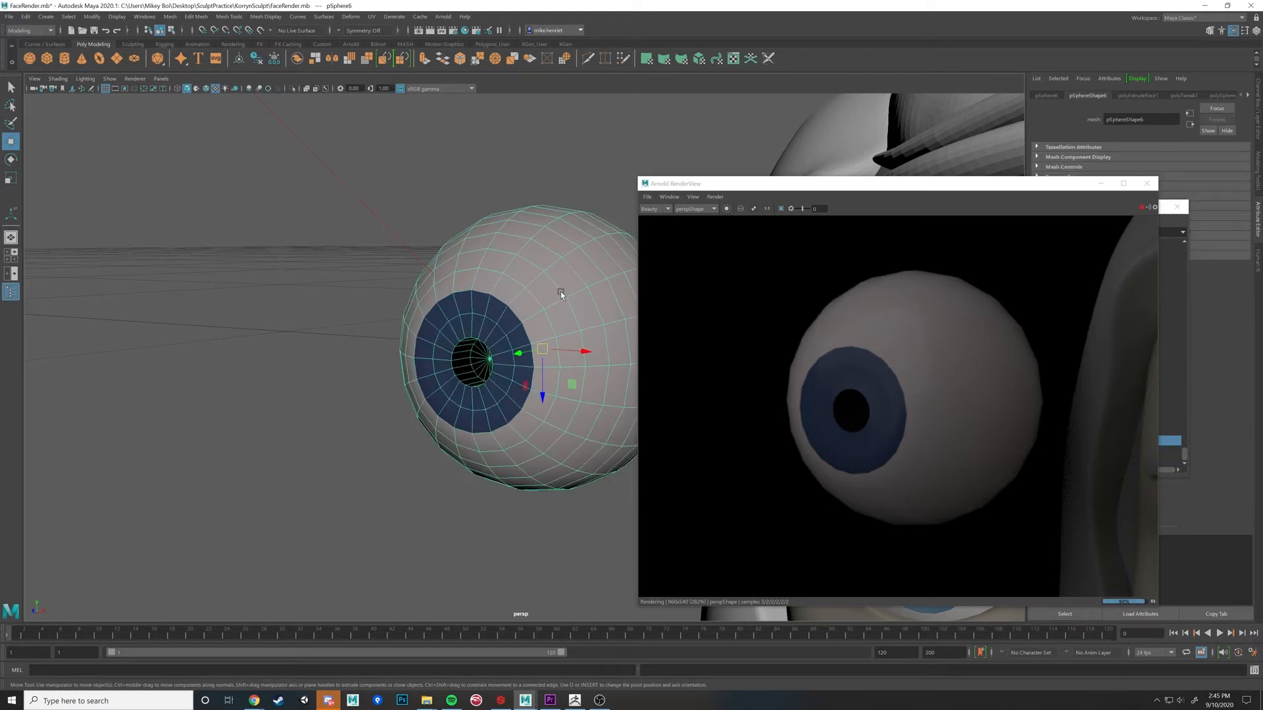
key(3)
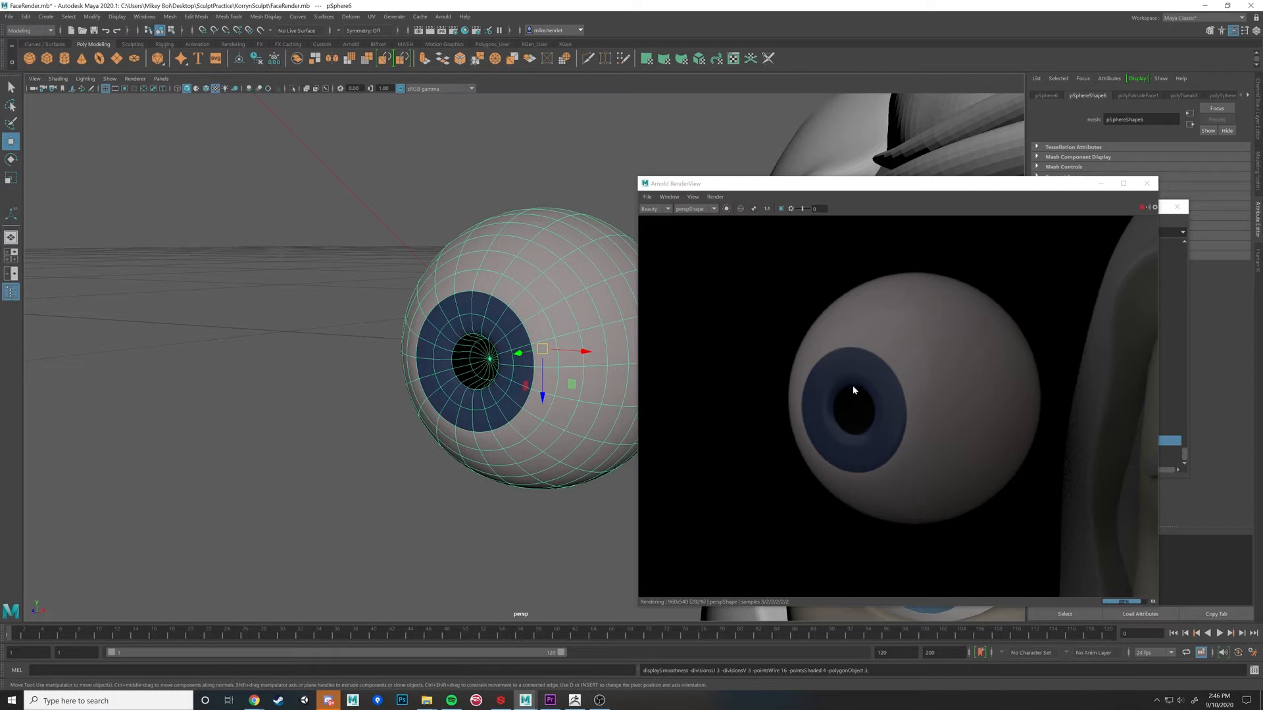
scroll(844, 387, down, 2)
scroll(851, 390, down, 1)
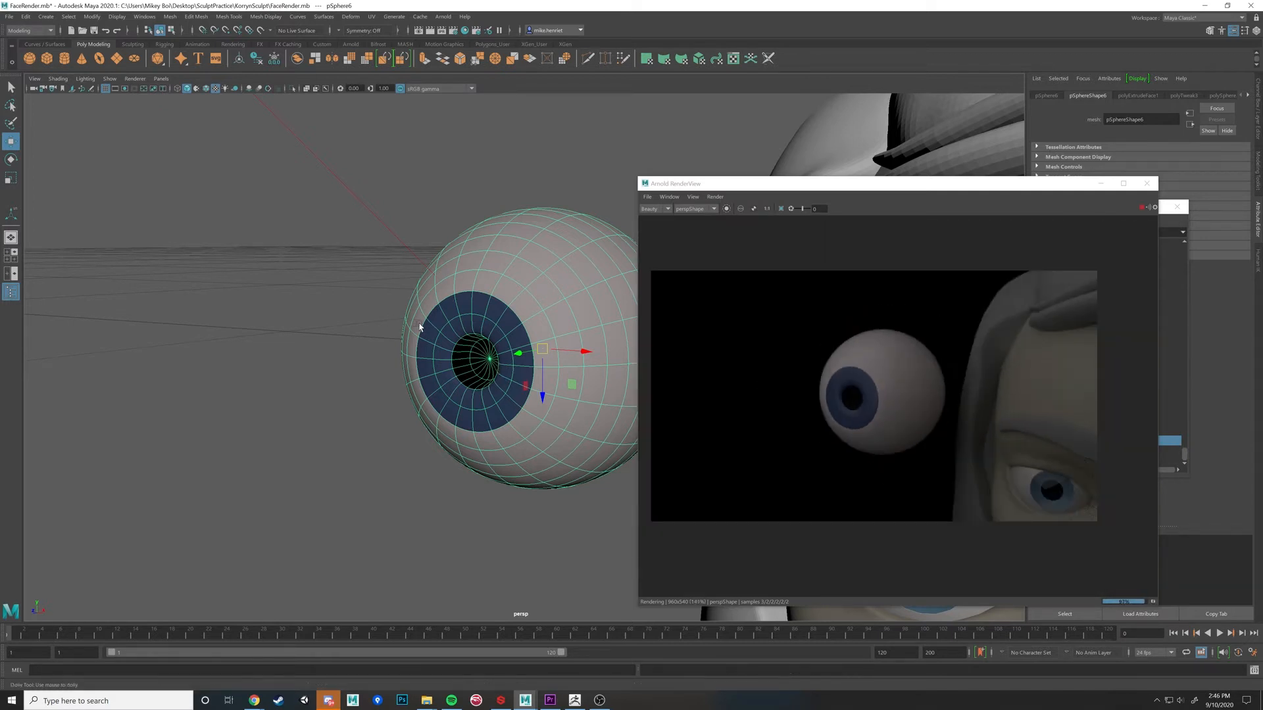
Step: Select the area light, close the Outliner, and move and narrow the RenderView window to uncover the light's attributes
alt+right_drag(418, 327, 386, 236)
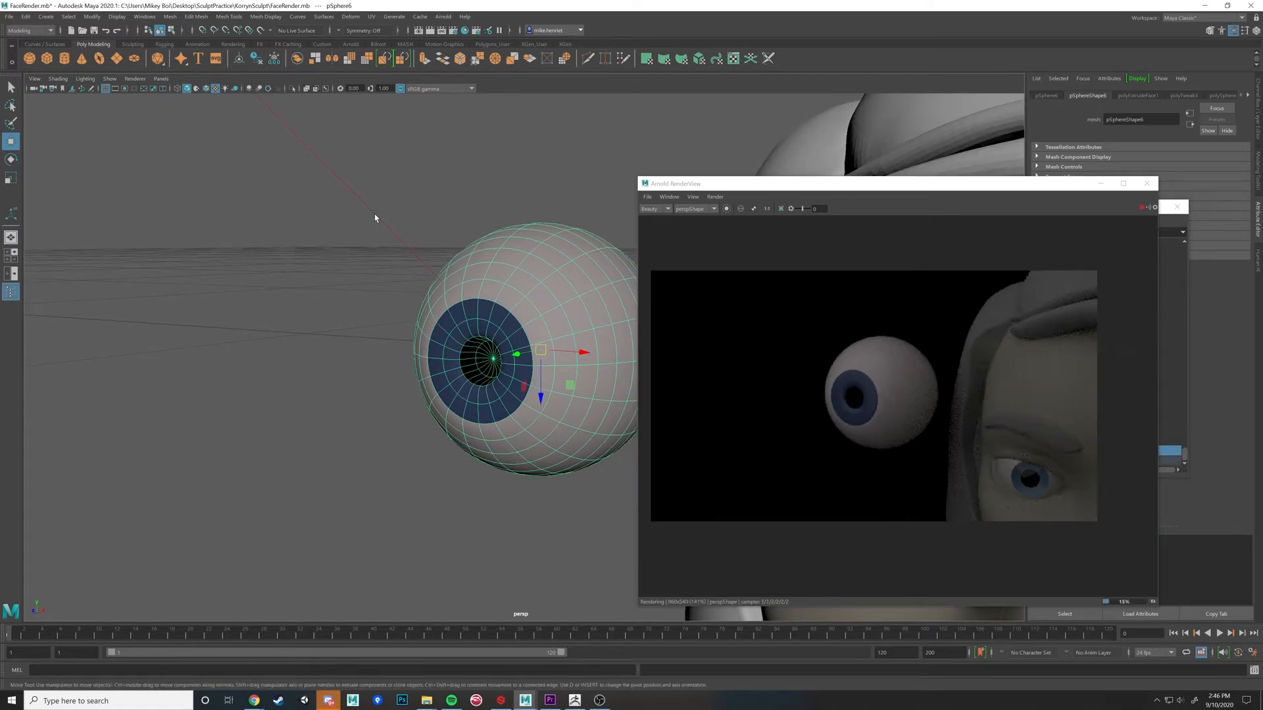
click(401, 226)
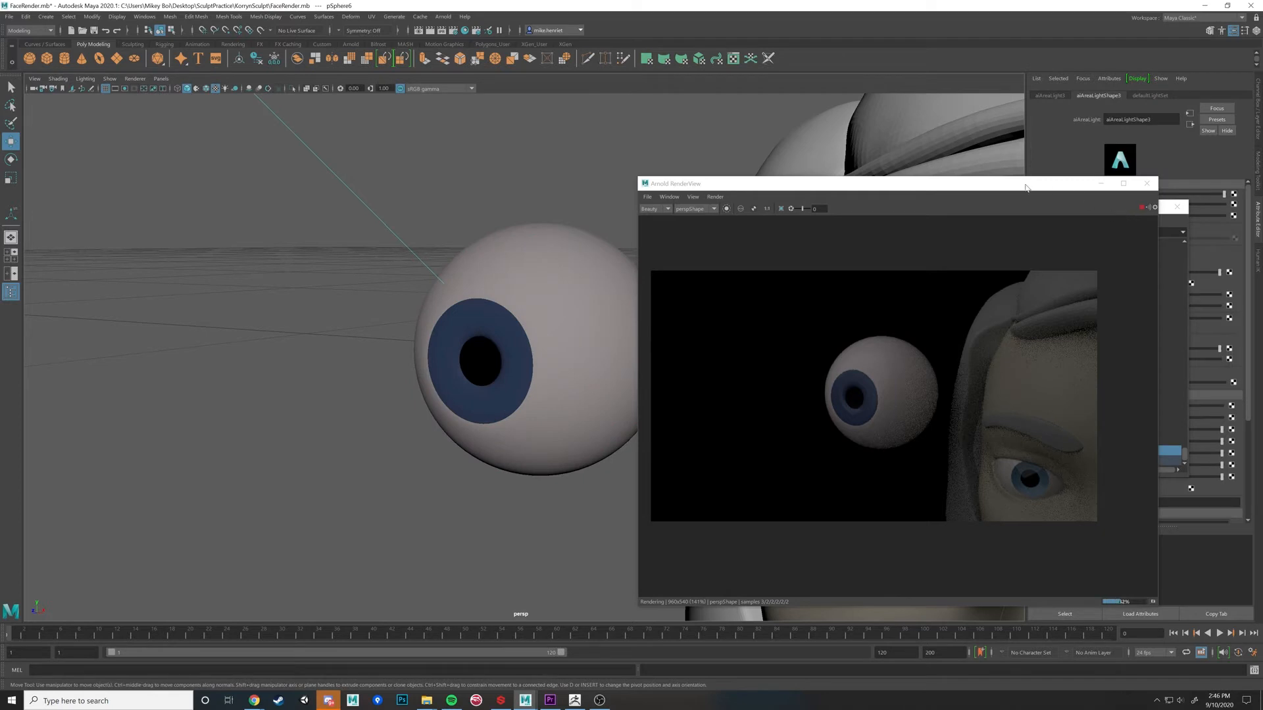
drag(1022, 188, 938, 125)
drag(1072, 200, 1131, 302)
click(1236, 307)
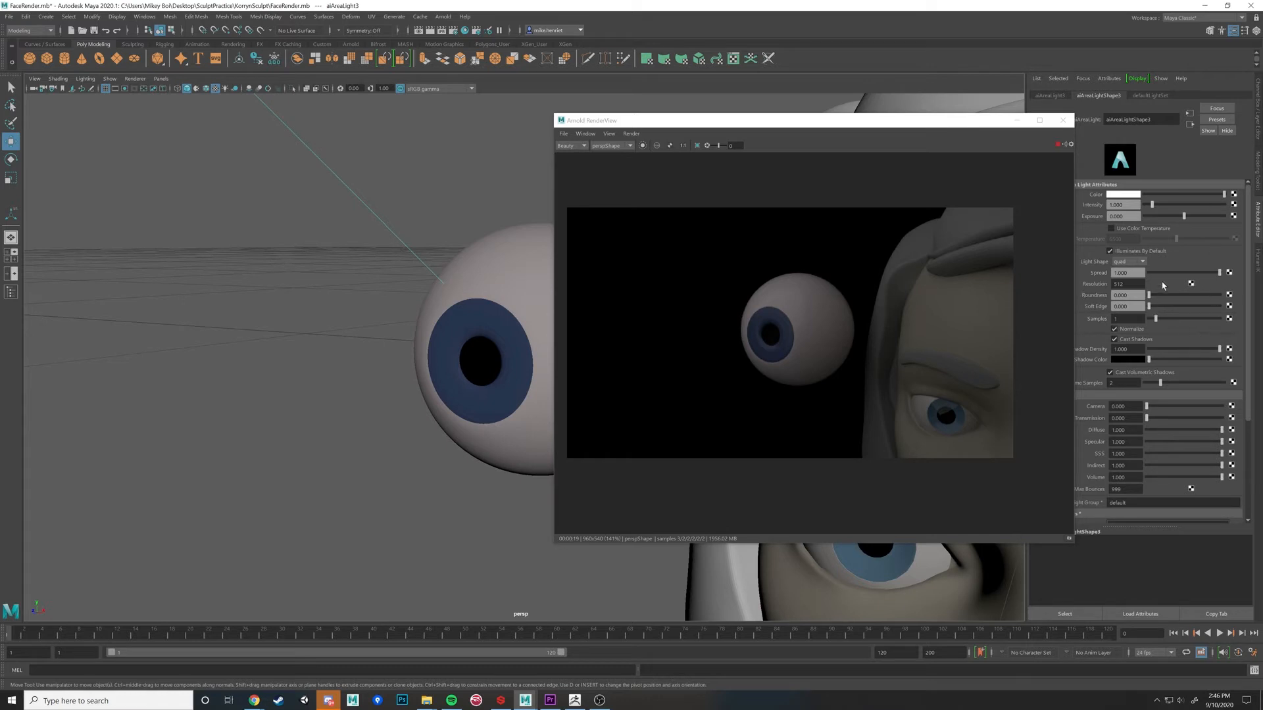
drag(945, 123, 919, 121)
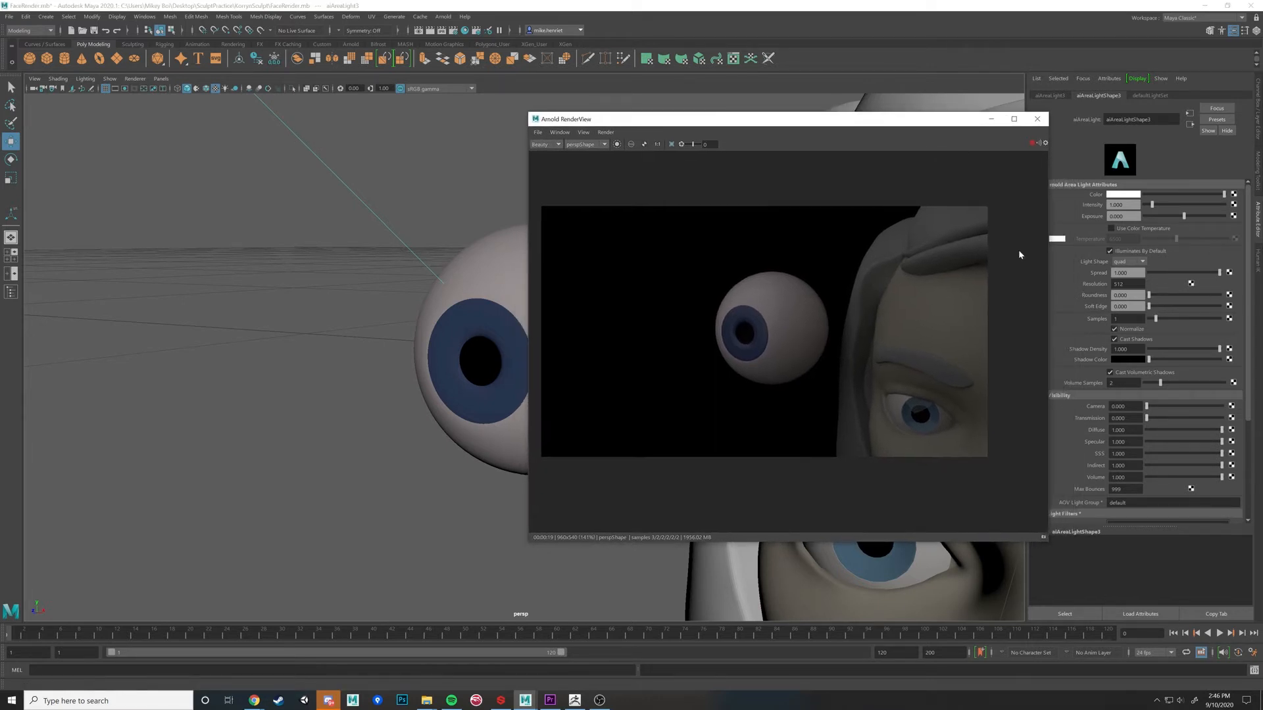
drag(1049, 282, 958, 279)
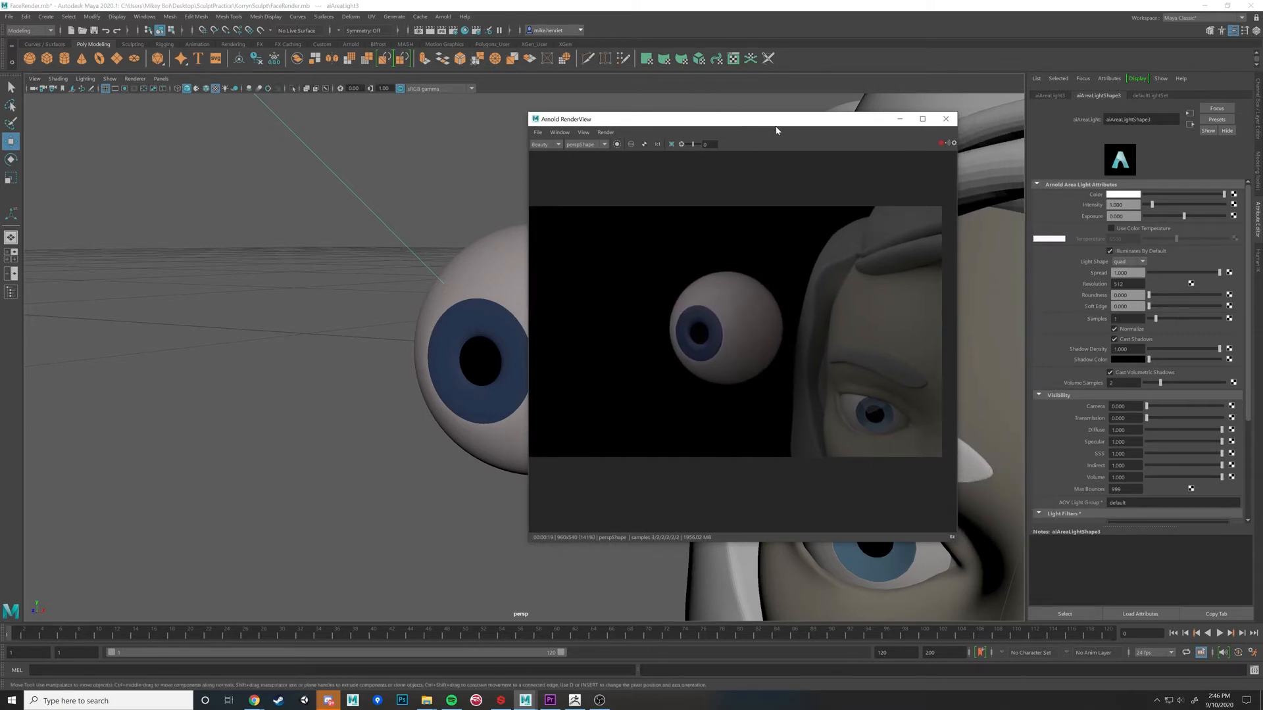
drag(761, 125, 807, 116)
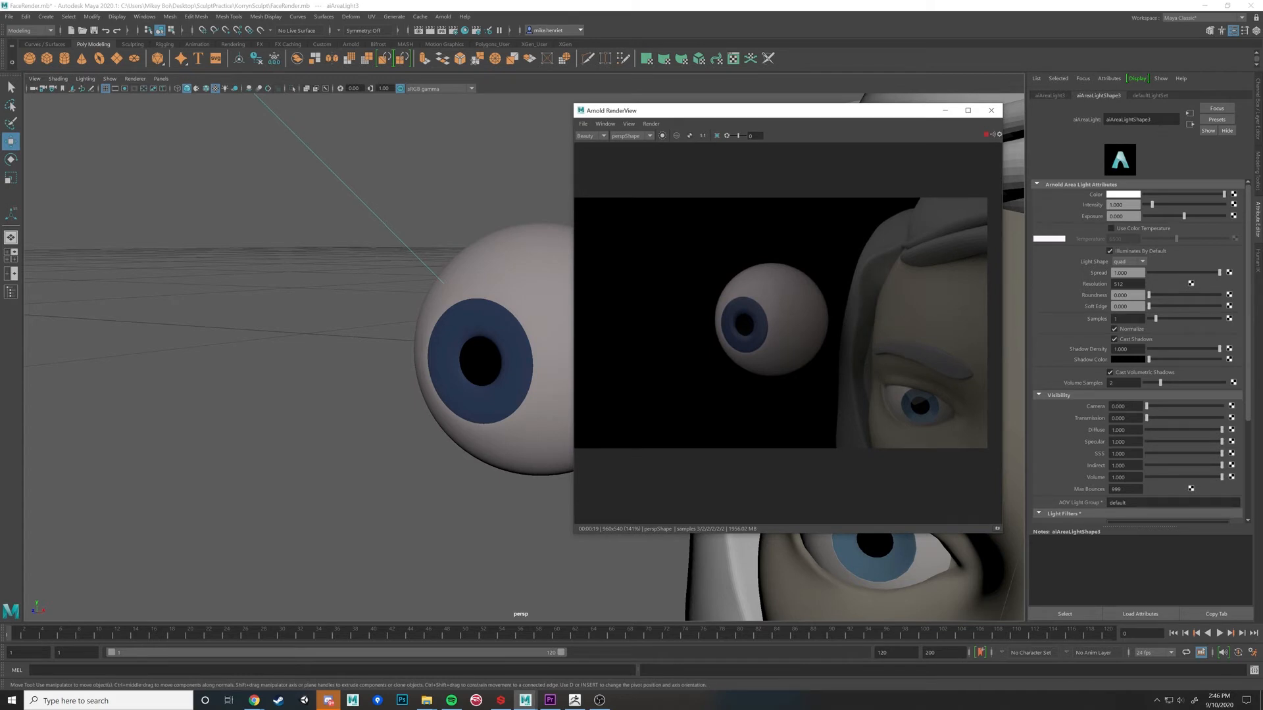
Step: Rename the area light's shape to fillLight and raise its intensity
double_click(1128, 119)
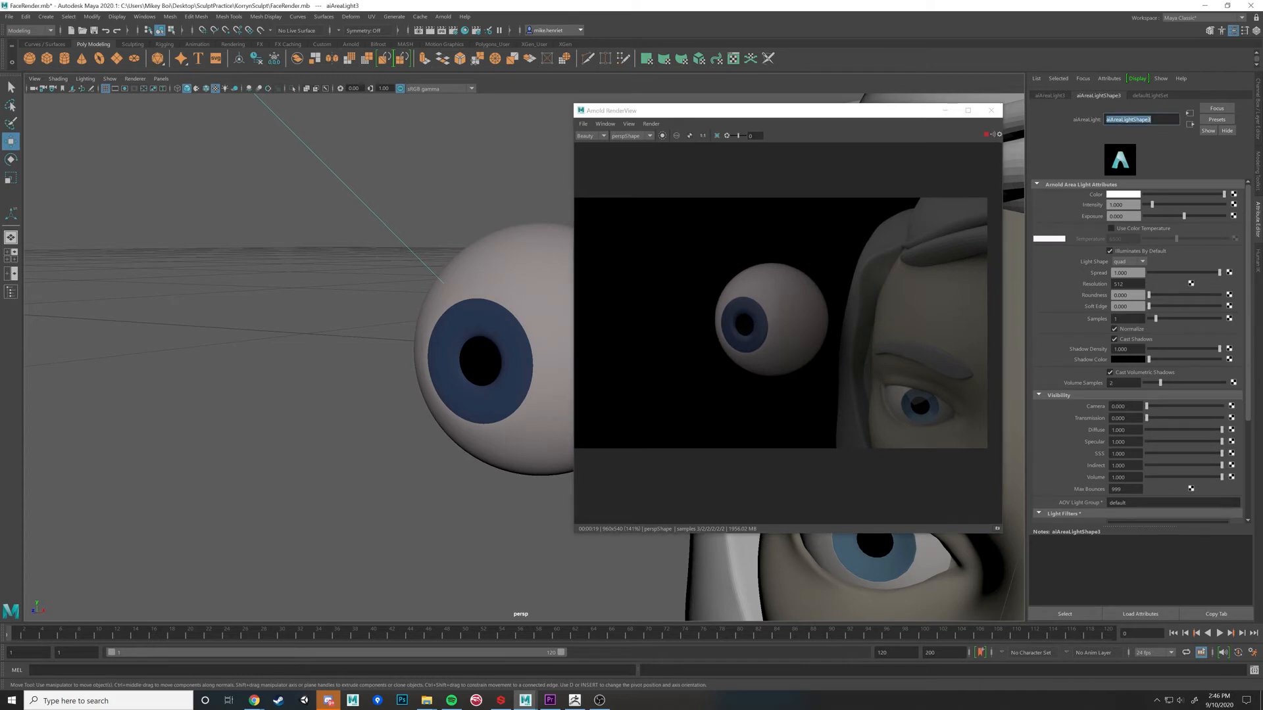
text(fillLight)
key(Return)
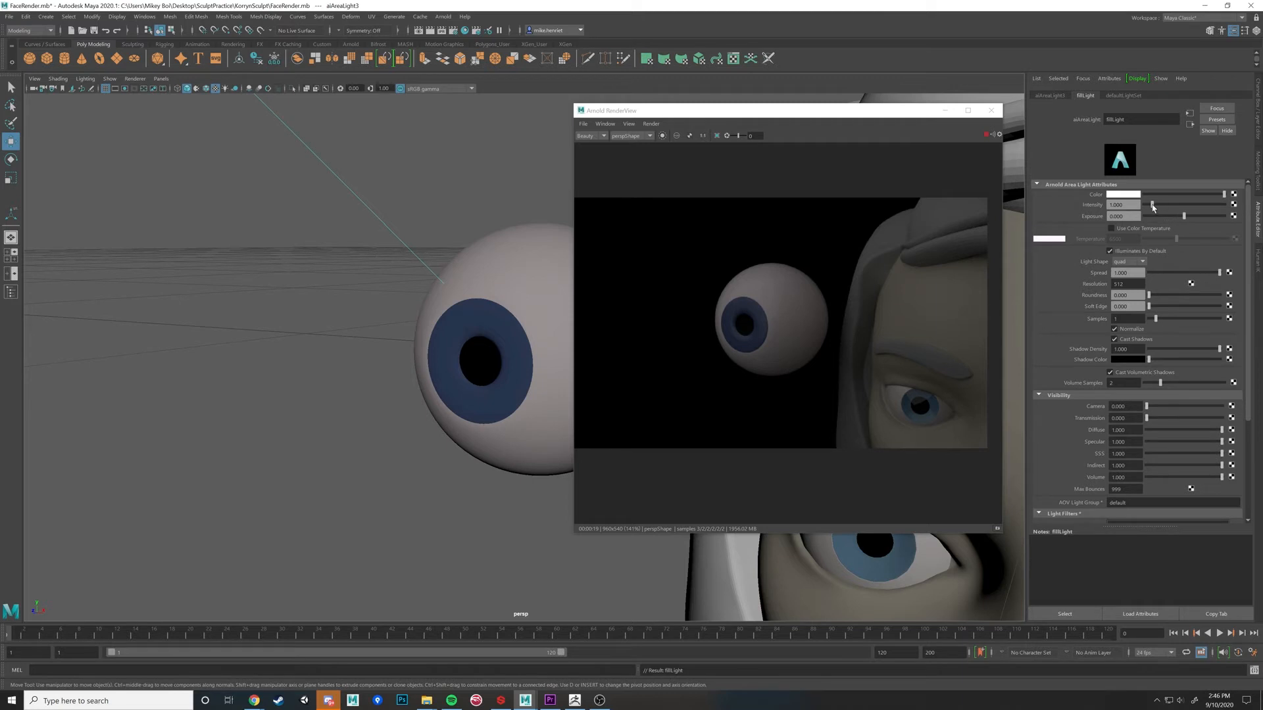
drag(1153, 208, 1172, 215)
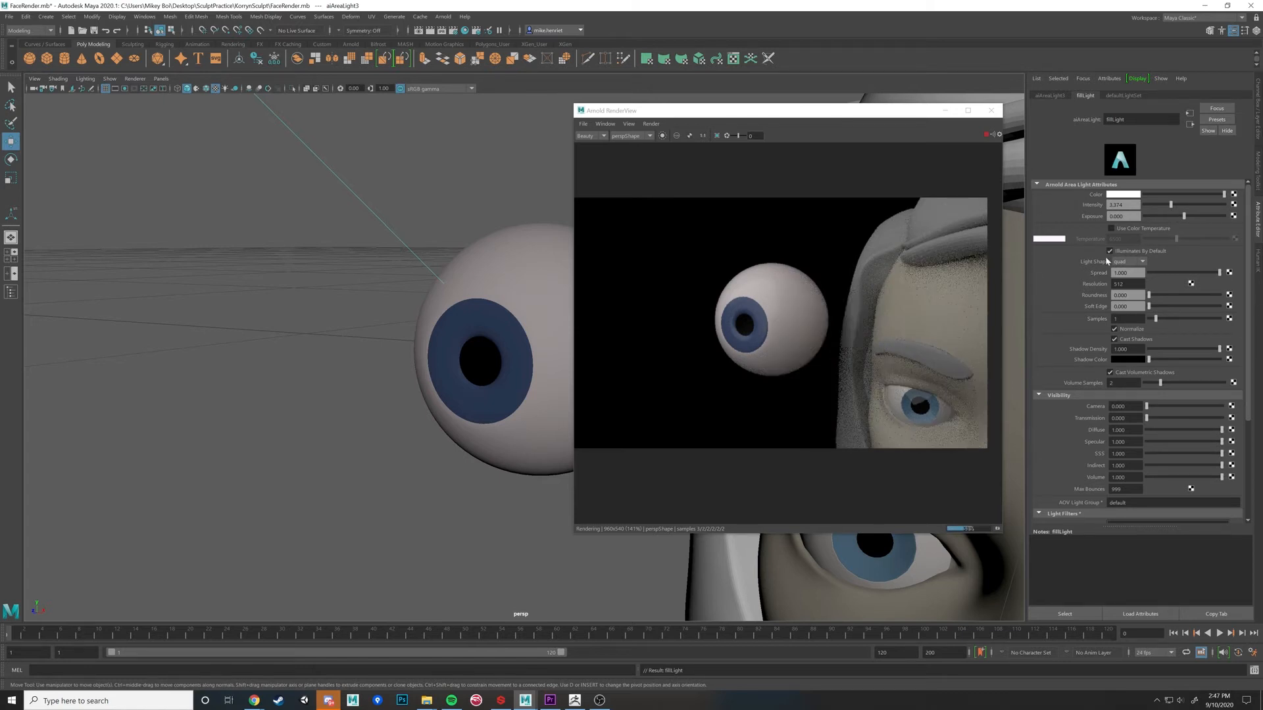
Step: Tint the fill light a very pale yellow and set its samples to 3
click(1131, 195)
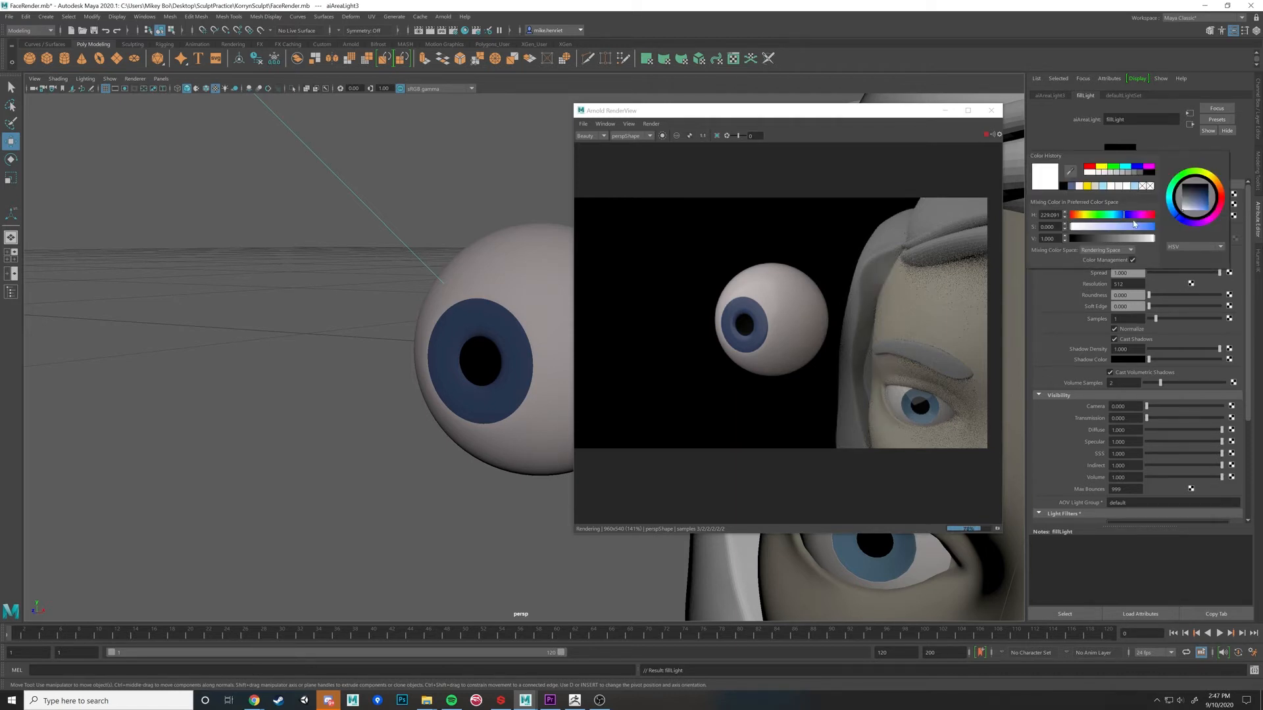
click(1208, 177)
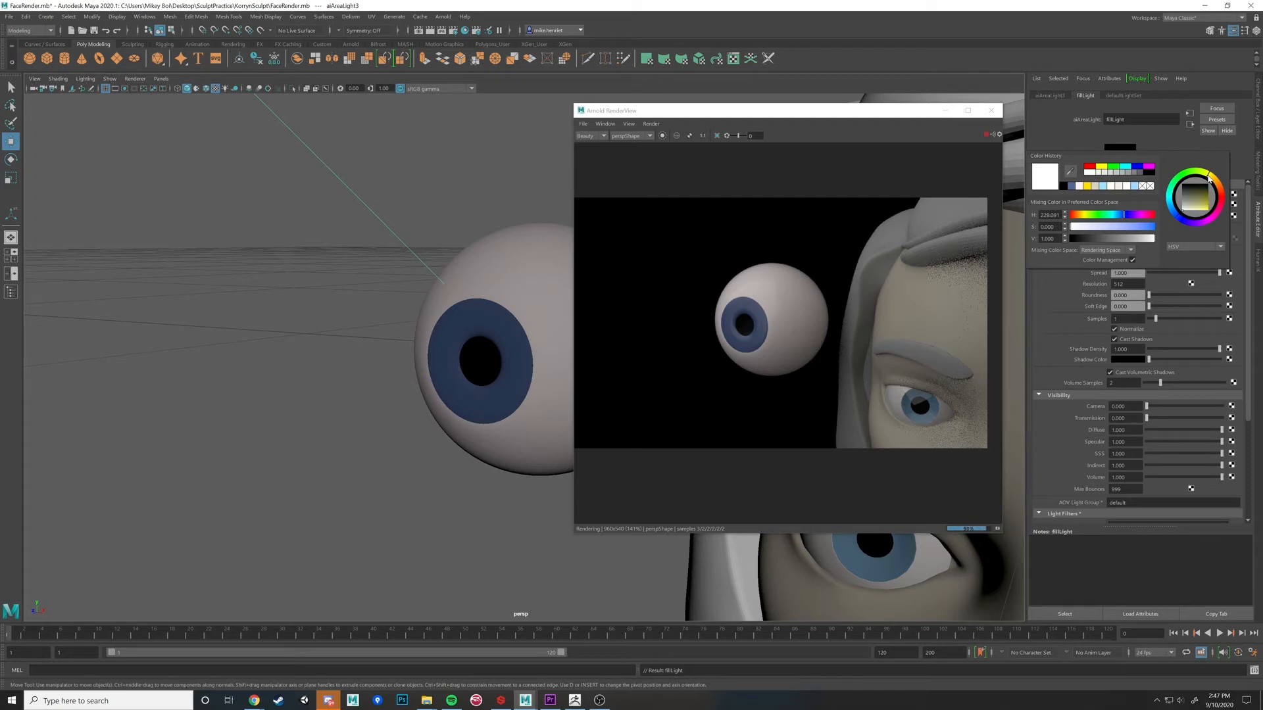
click(1187, 212)
click(1187, 212)
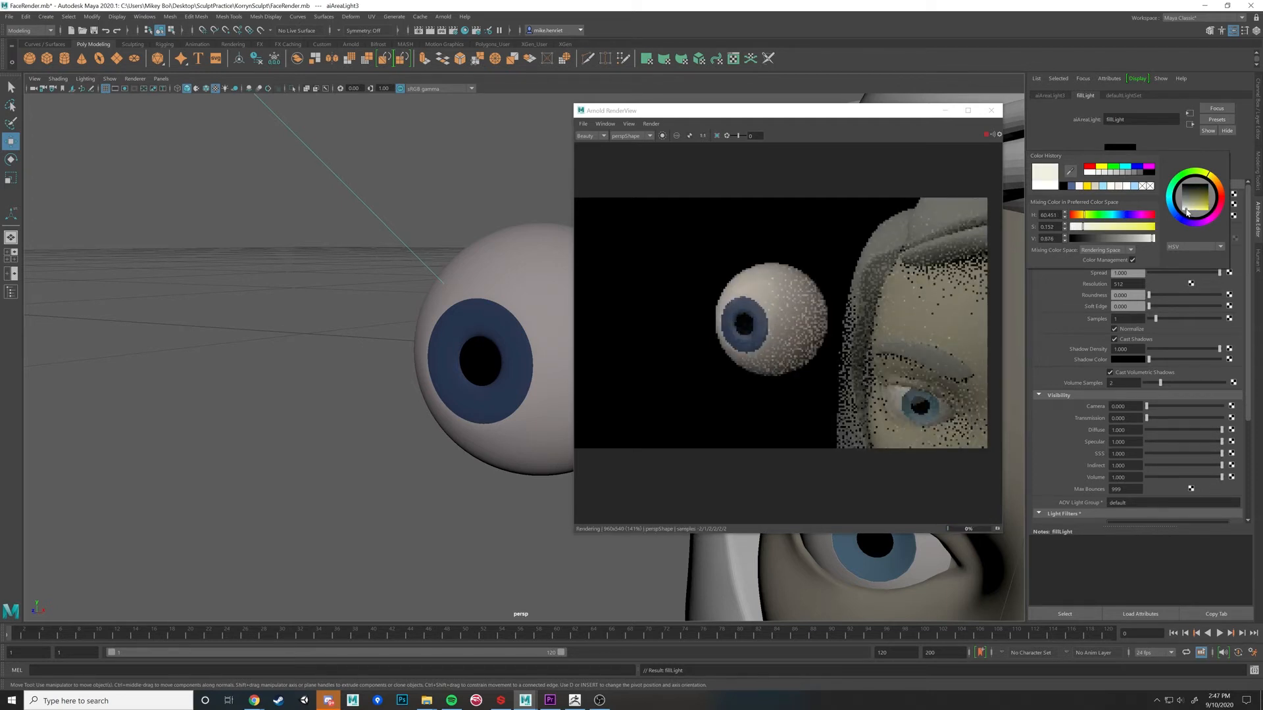
click(1187, 212)
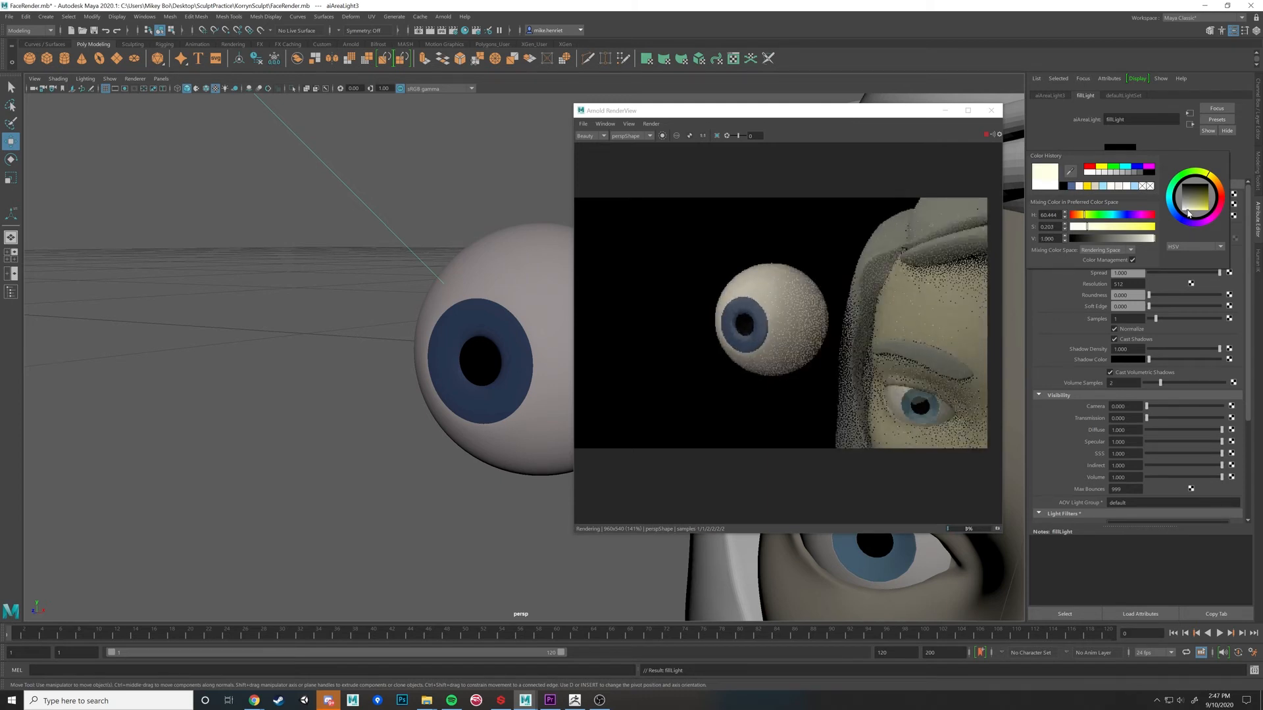
click(1187, 211)
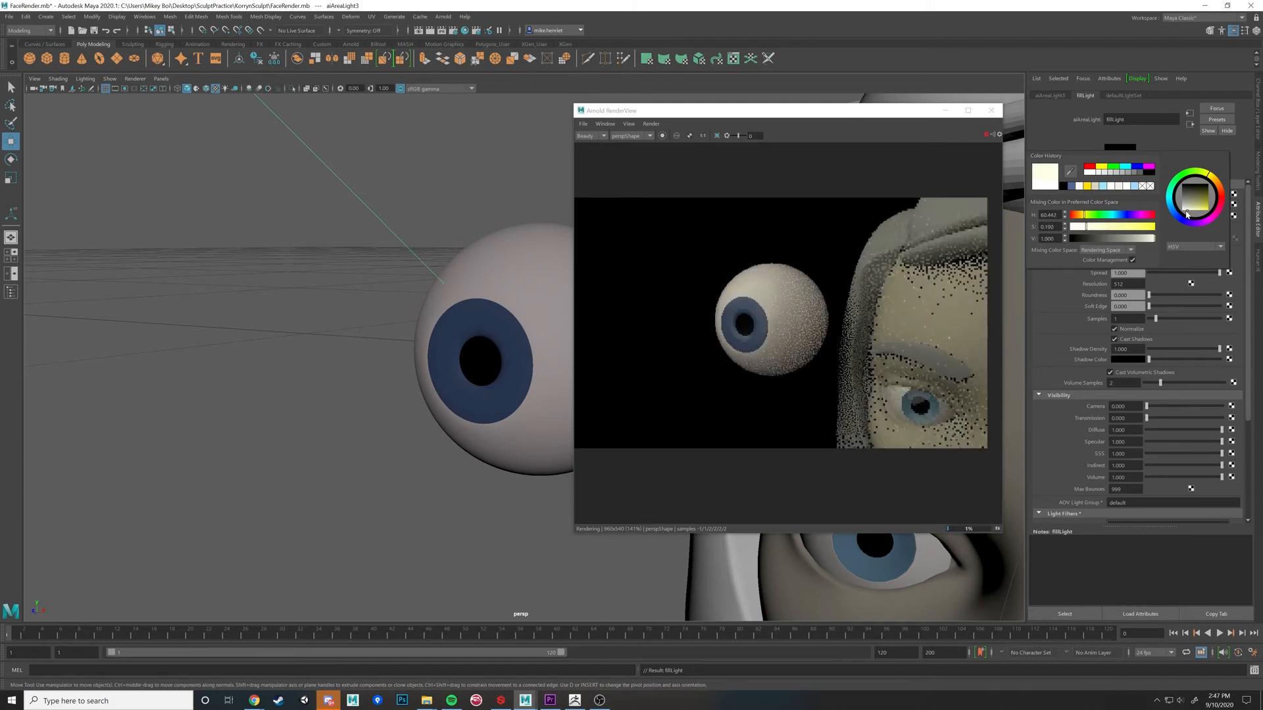
click(1186, 214)
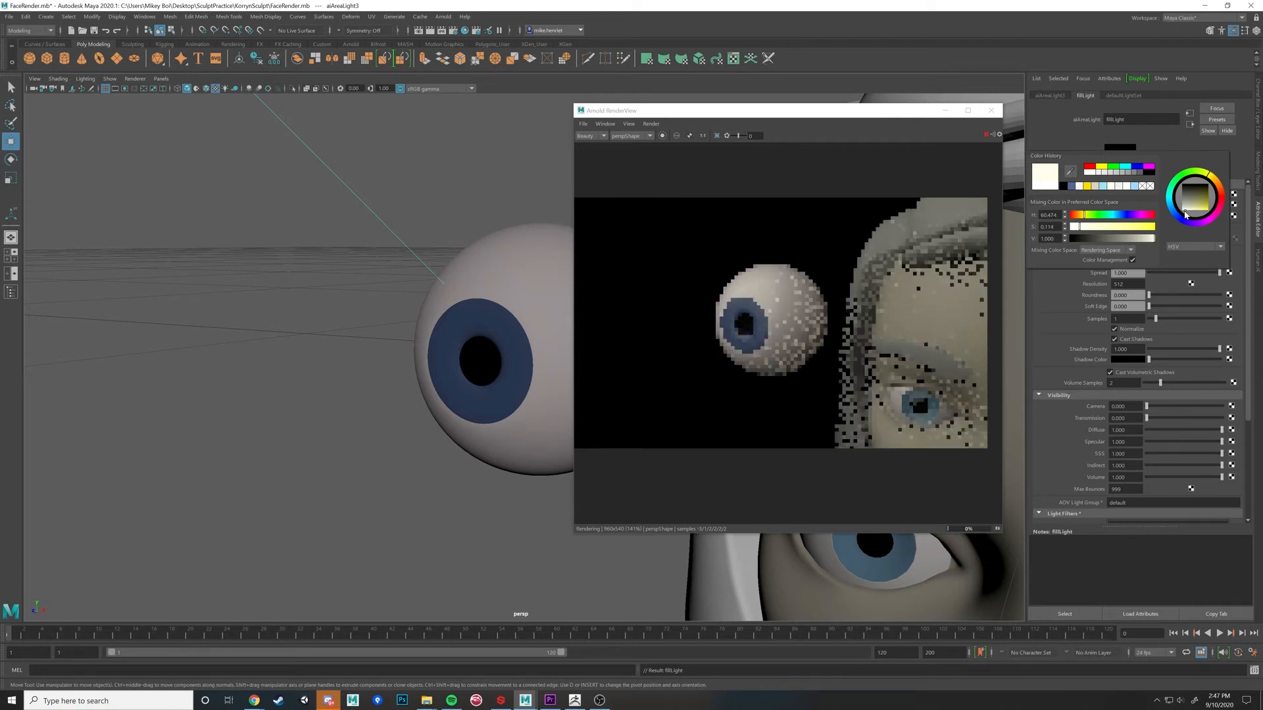
click(1185, 215)
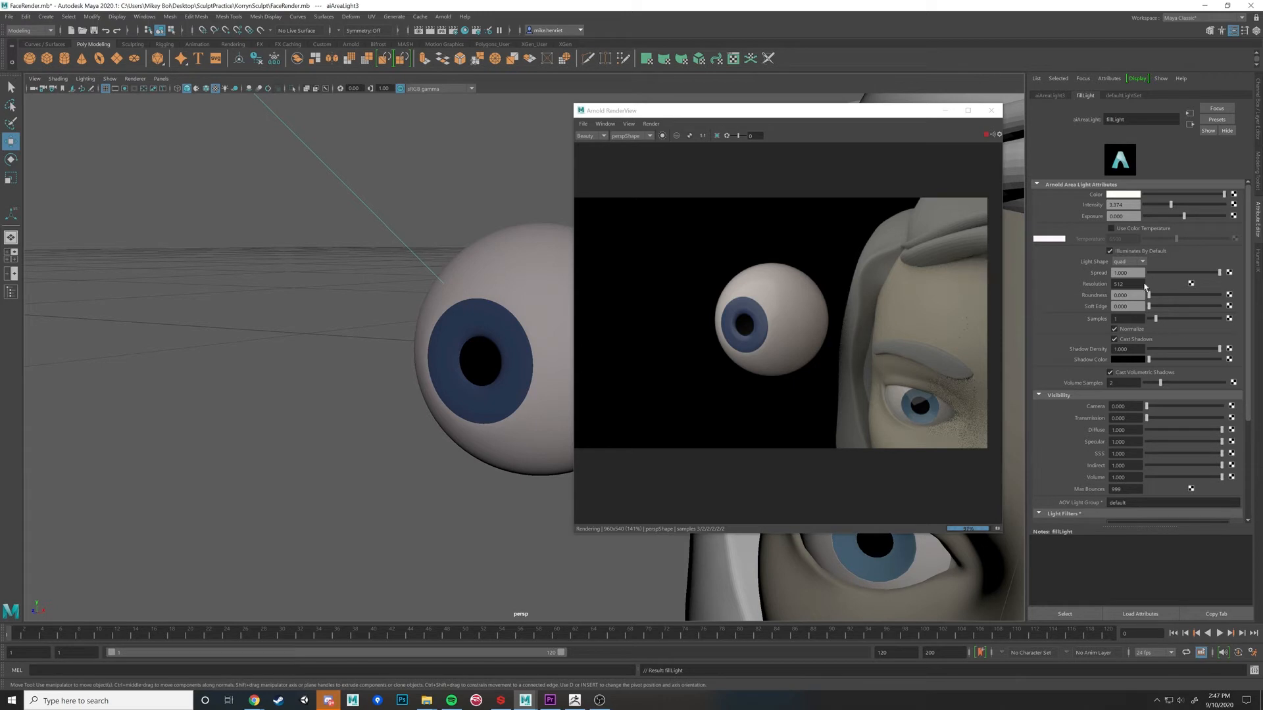
mouse_move(1148, 297)
mouse_down()
mouse_move(1161, 297)
mouse_move(1148, 297)
mouse_up()
drag(1156, 318, 1170, 323)
Step: Open the render settings and set the renderer to Arnold Renderer
click(453, 31)
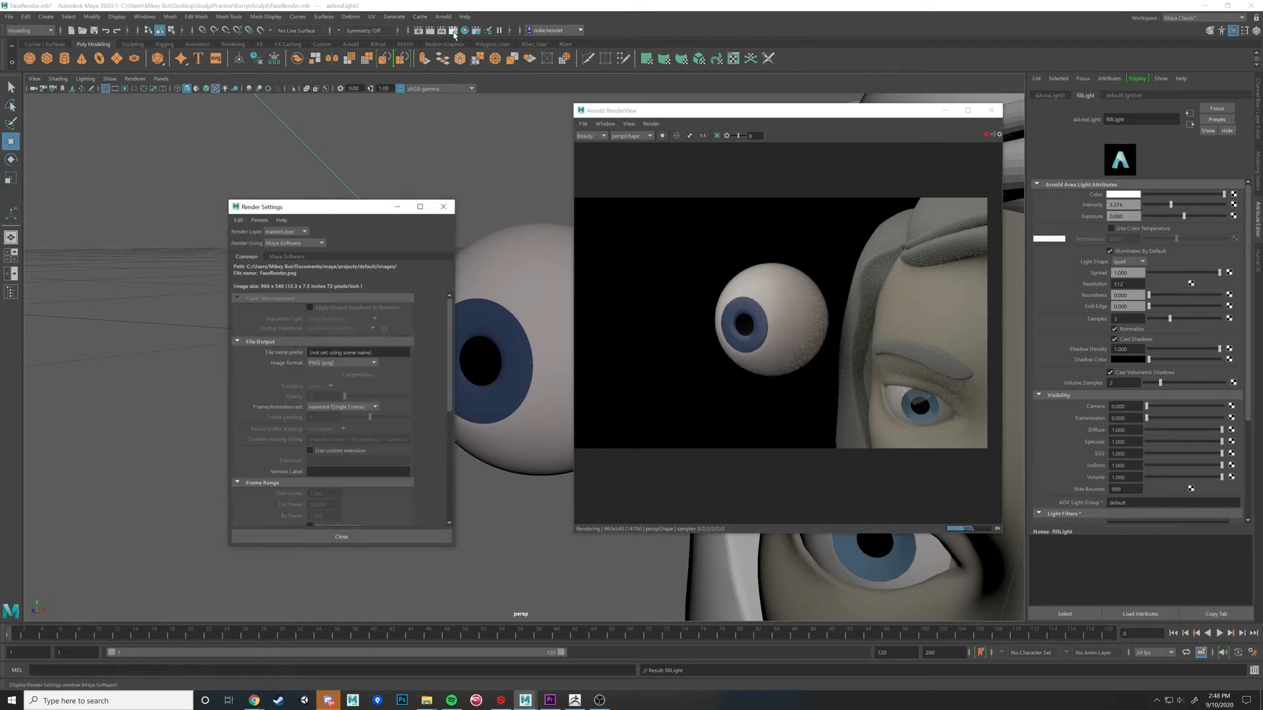
scroll(402, 433, down, 3)
scroll(400, 424, down, 3)
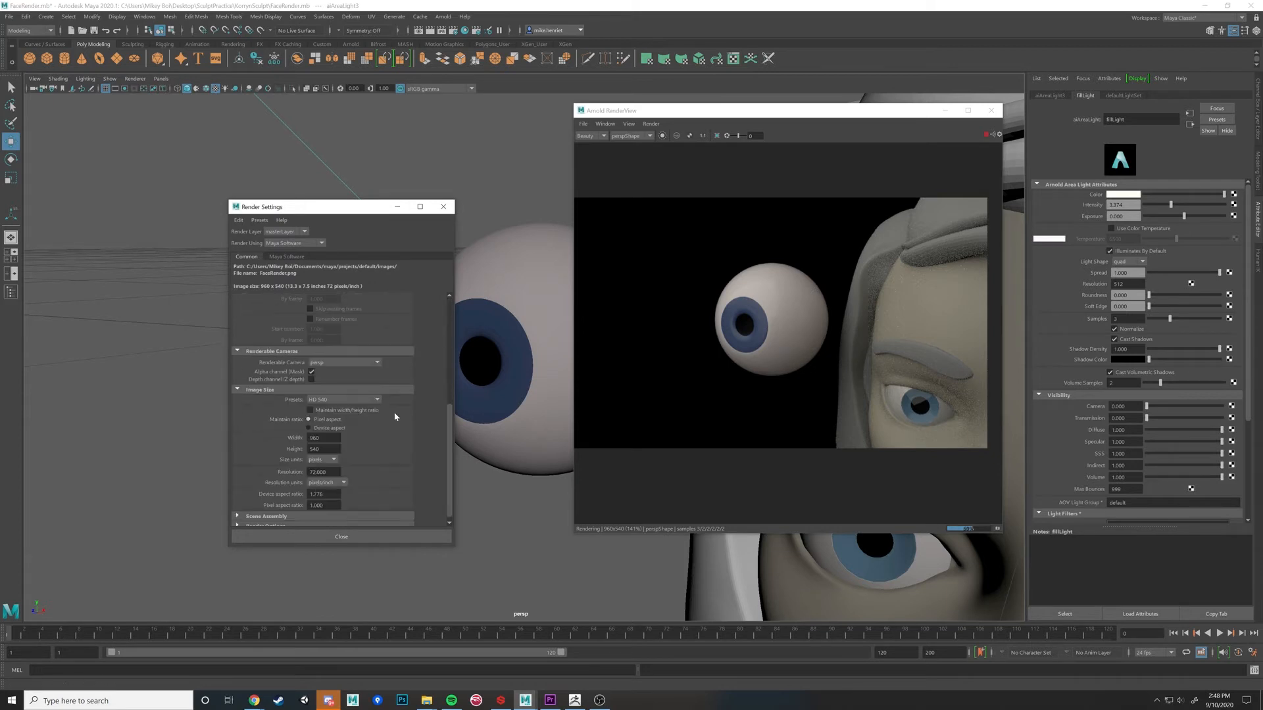
click(294, 243)
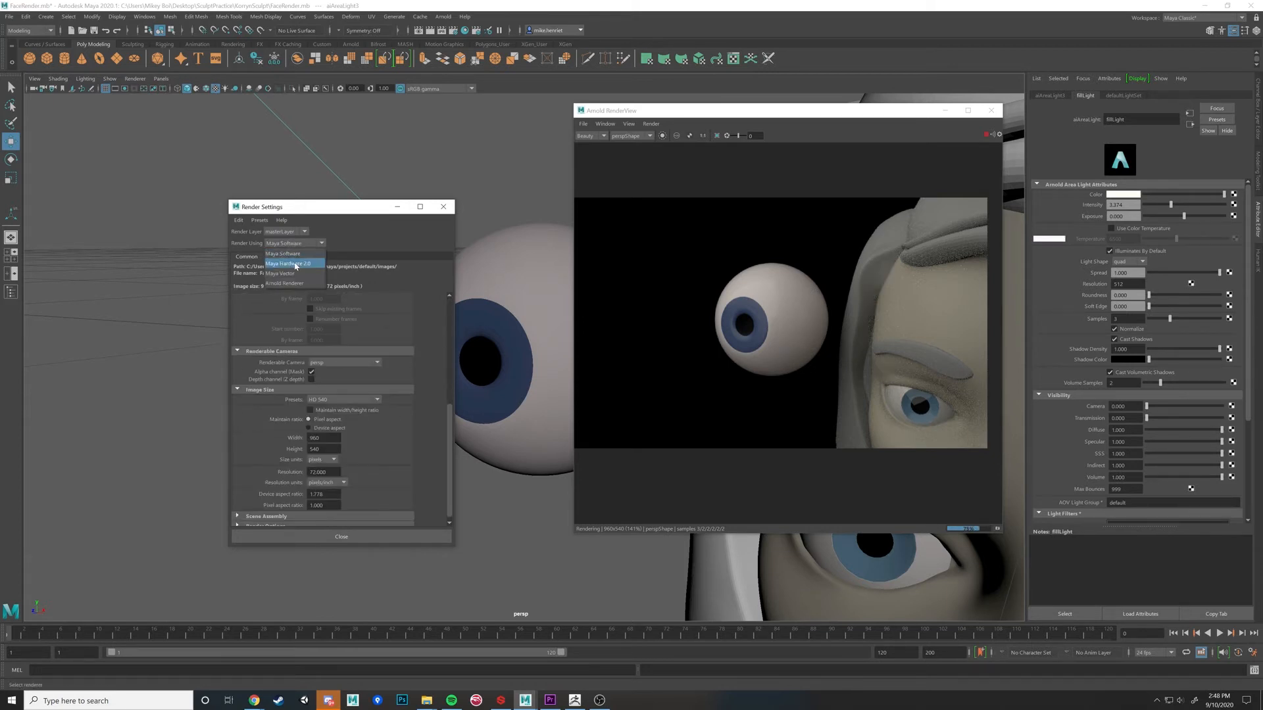
click(294, 283)
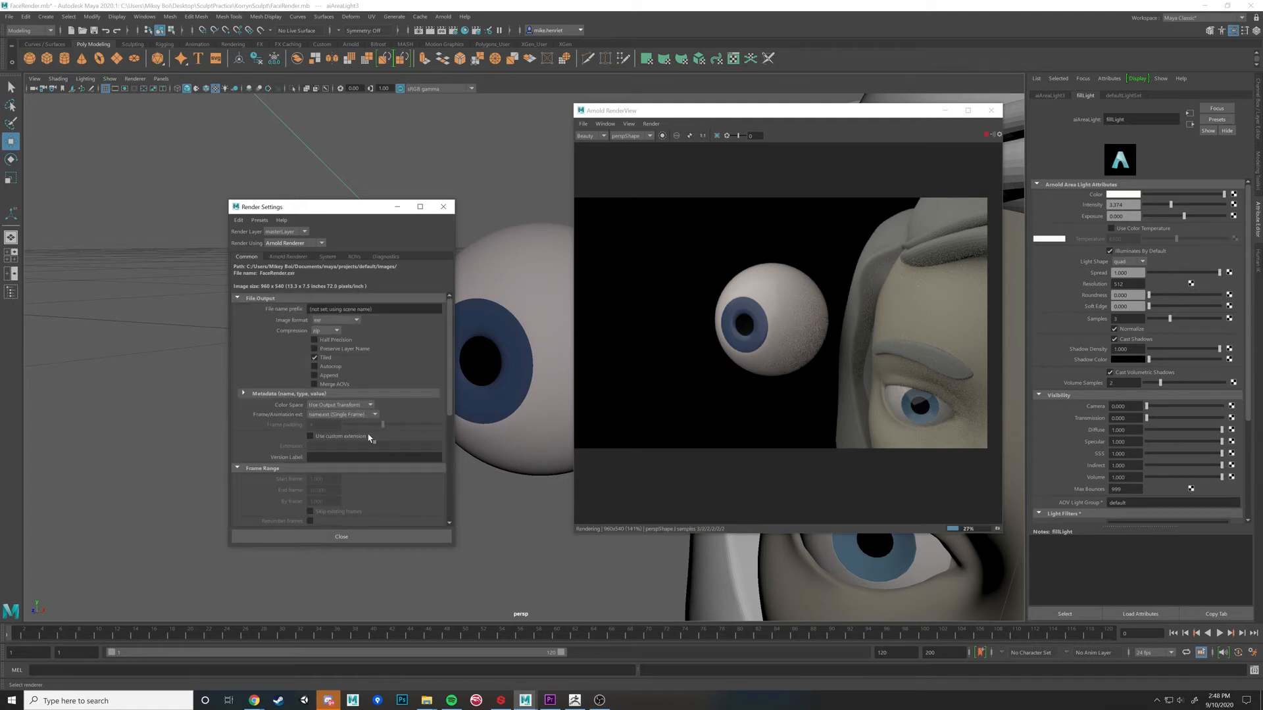
Step: Raise the Camera (AA) samples in Arnold's sampling settings
scroll(366, 434, down, 2)
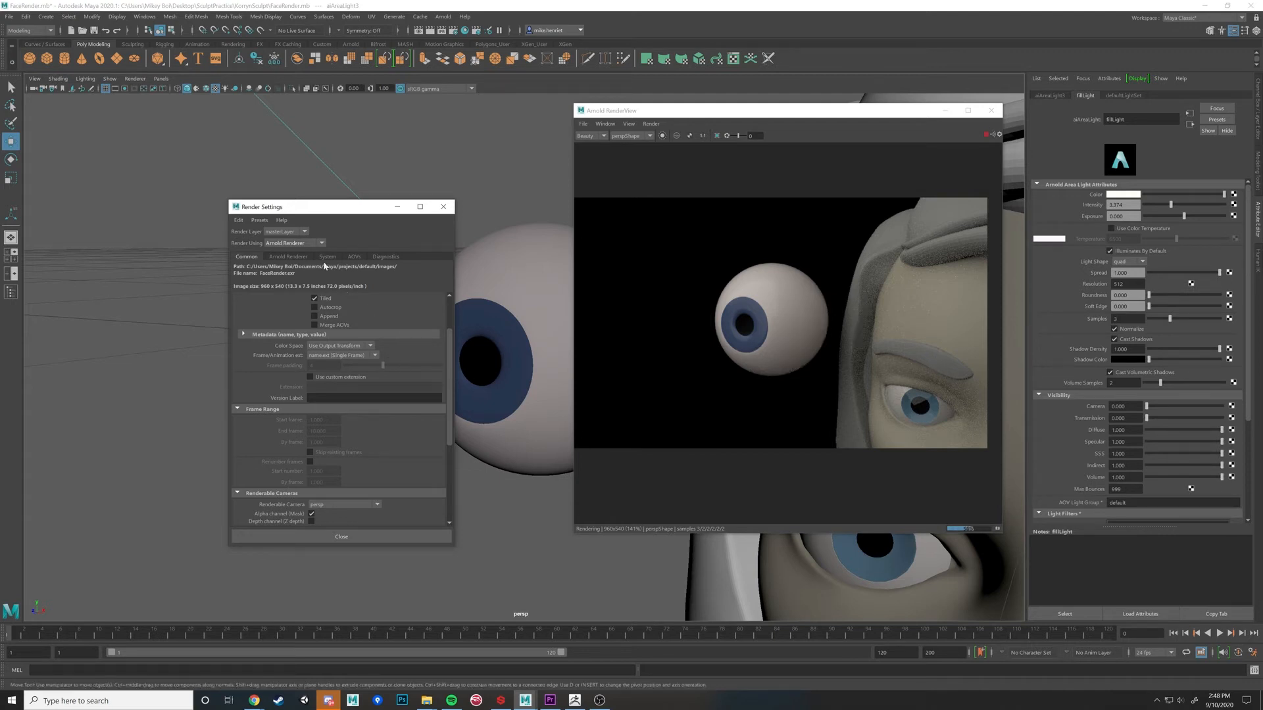
click(287, 256)
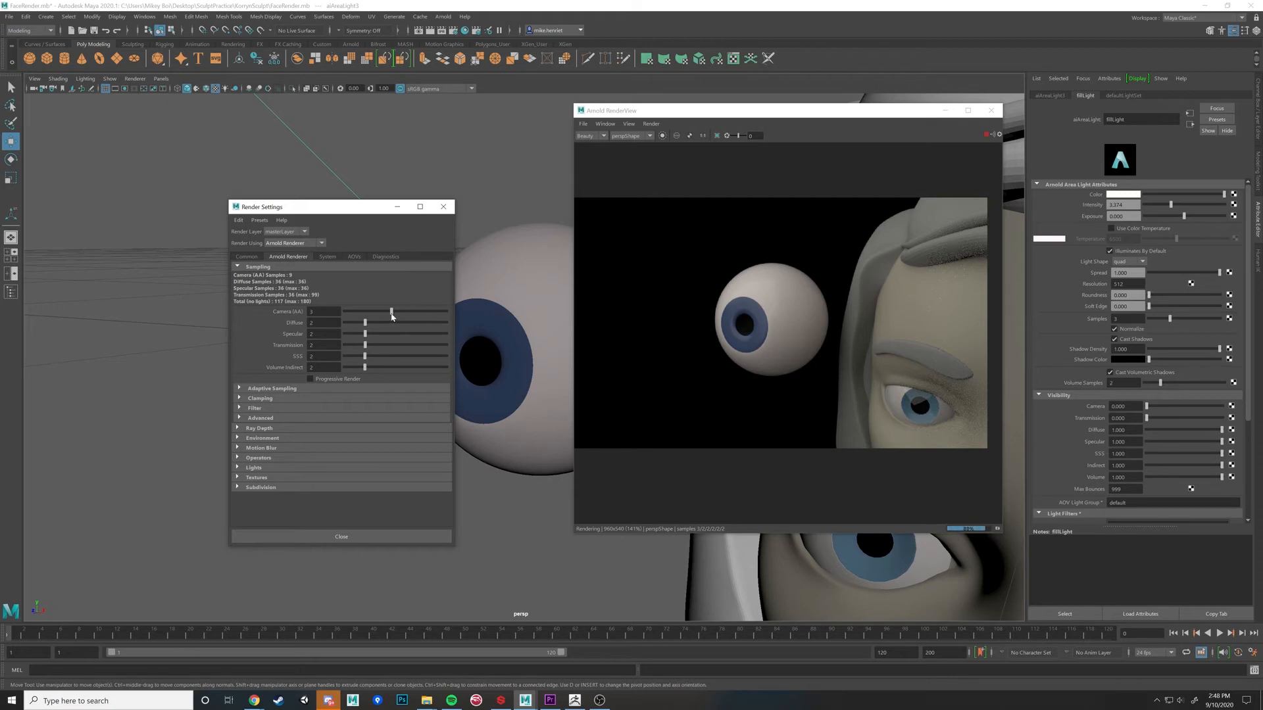
drag(392, 317, 406, 317)
Step: Set the image size preset in the common render settings to HD_1080
click(248, 258)
scroll(359, 465, down, 3)
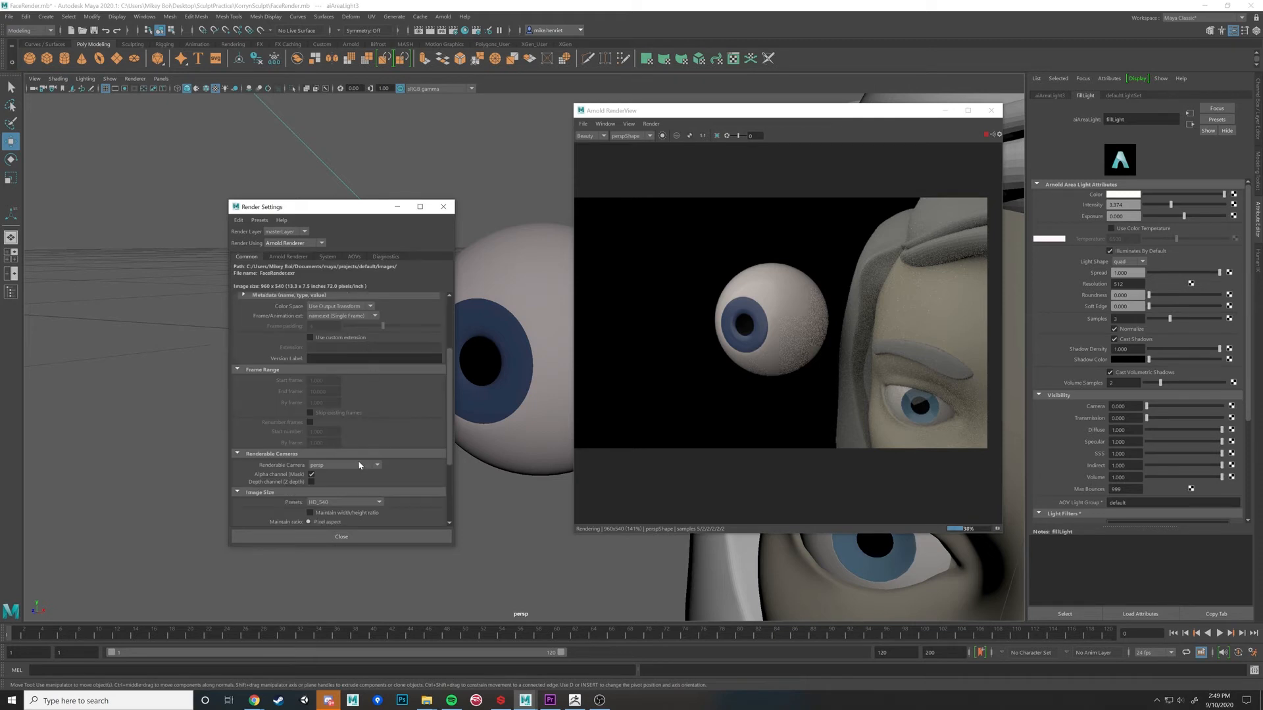
scroll(359, 465, down, 2)
click(379, 464)
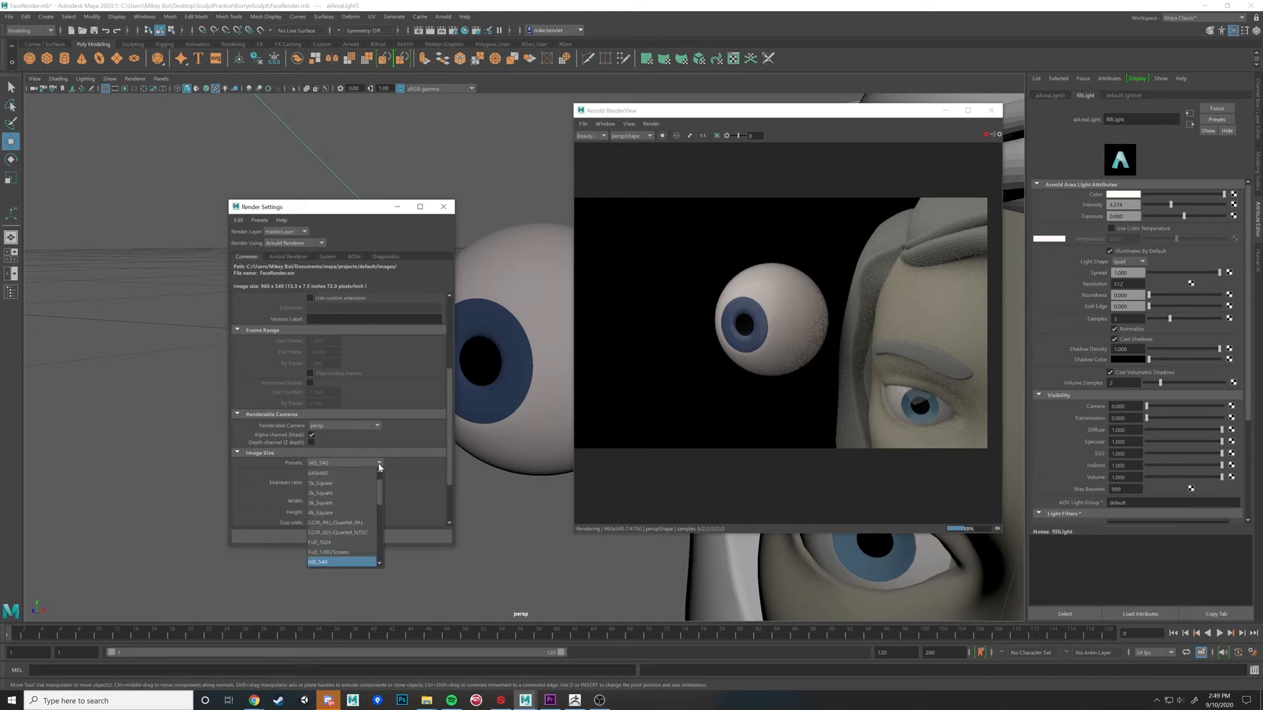
scroll(352, 526, down, 1)
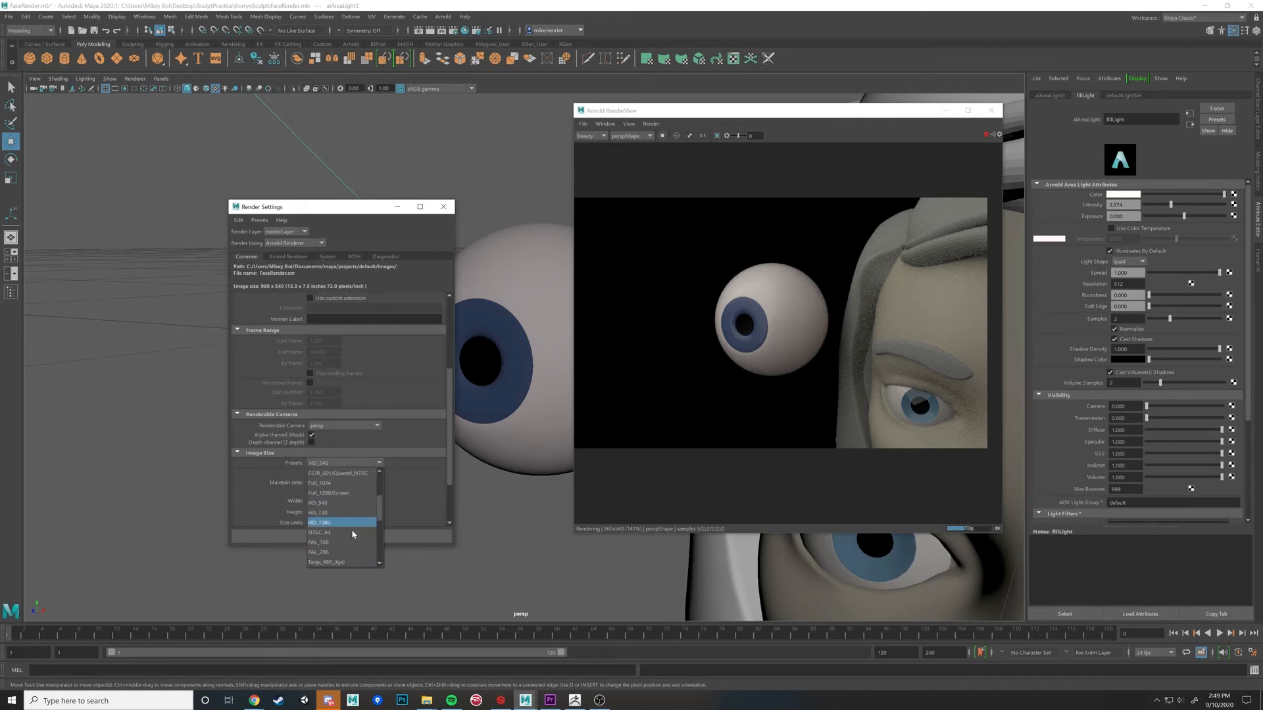
click(334, 523)
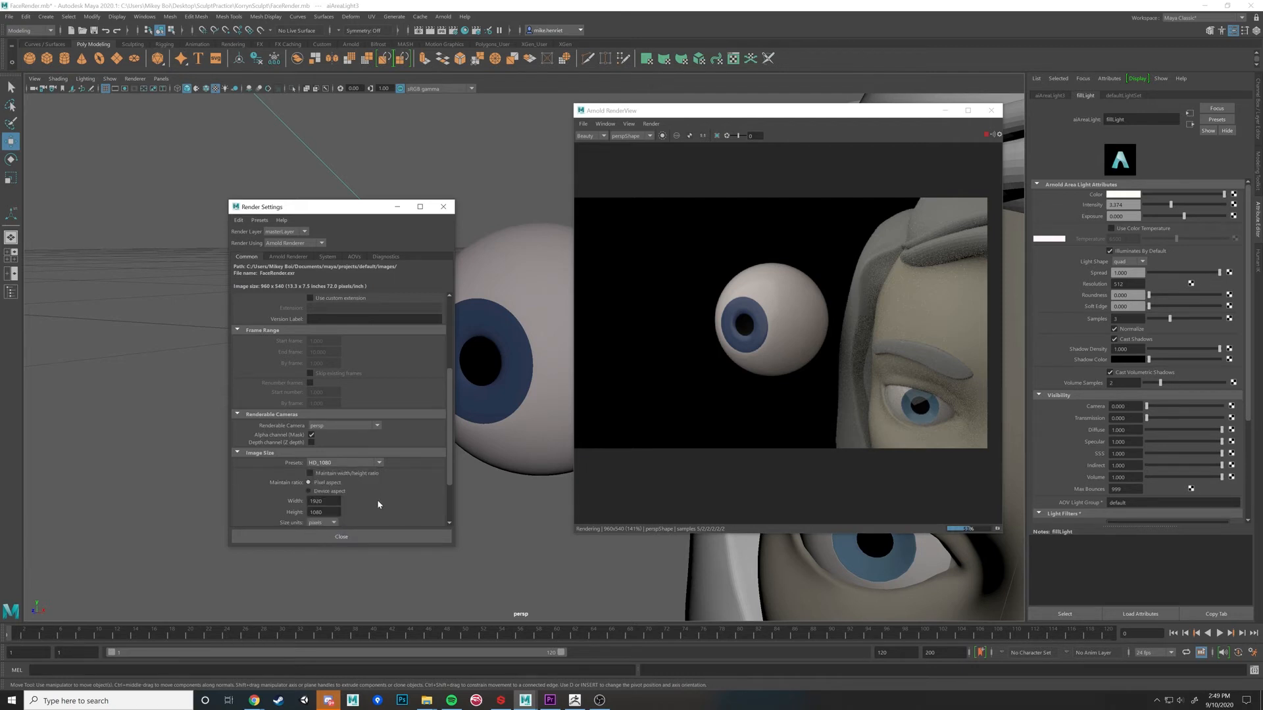
Step: Set the image size preset to HD_540 and move the render view clear of the head
scroll(444, 477, down, 2)
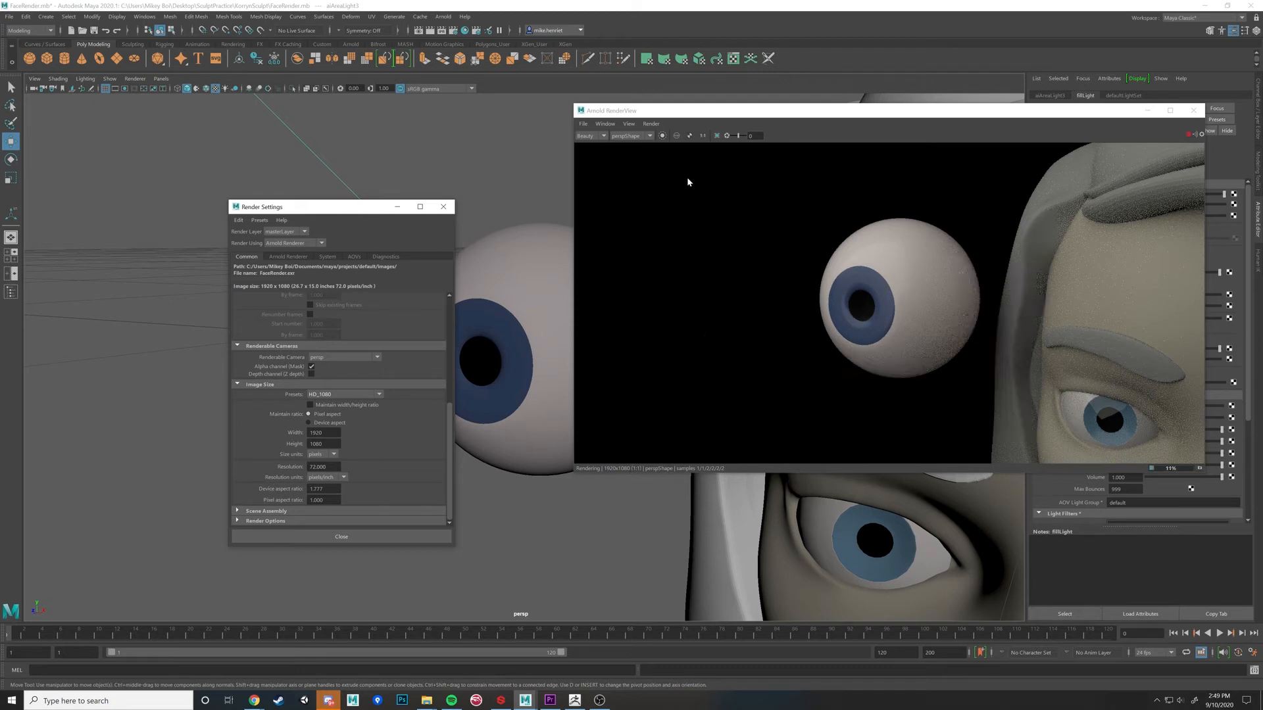
click(379, 395)
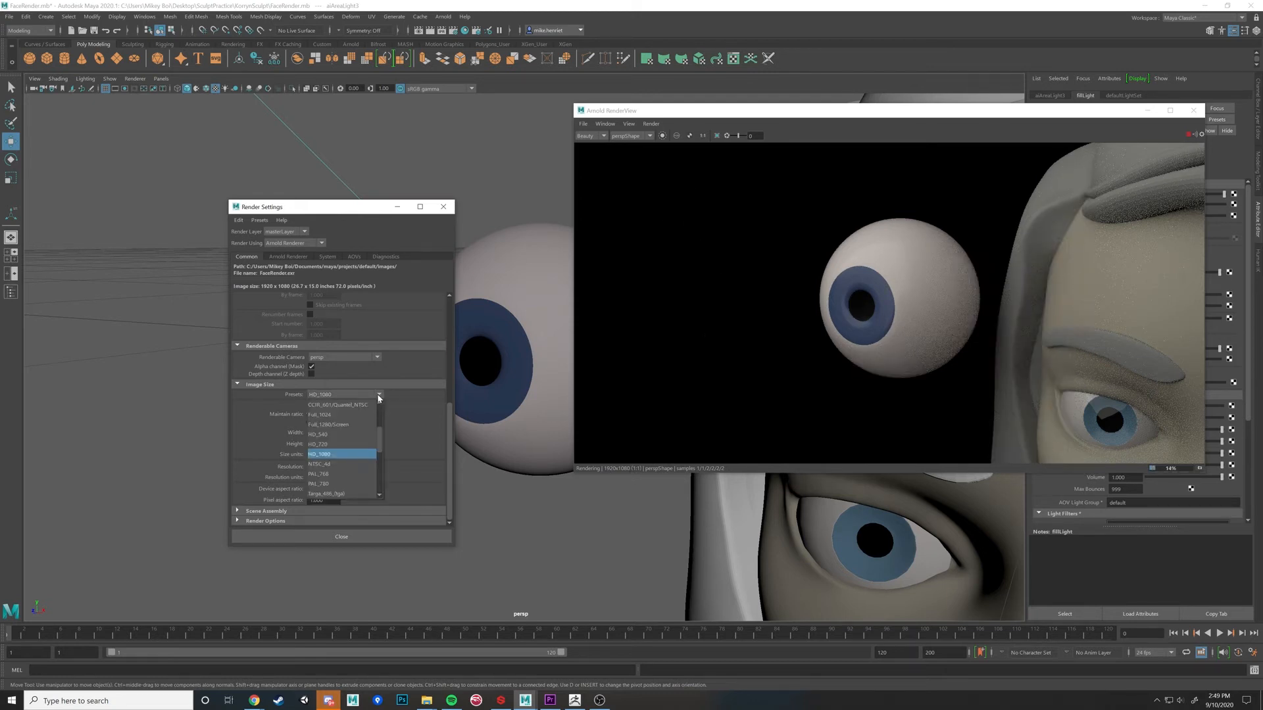
click(341, 434)
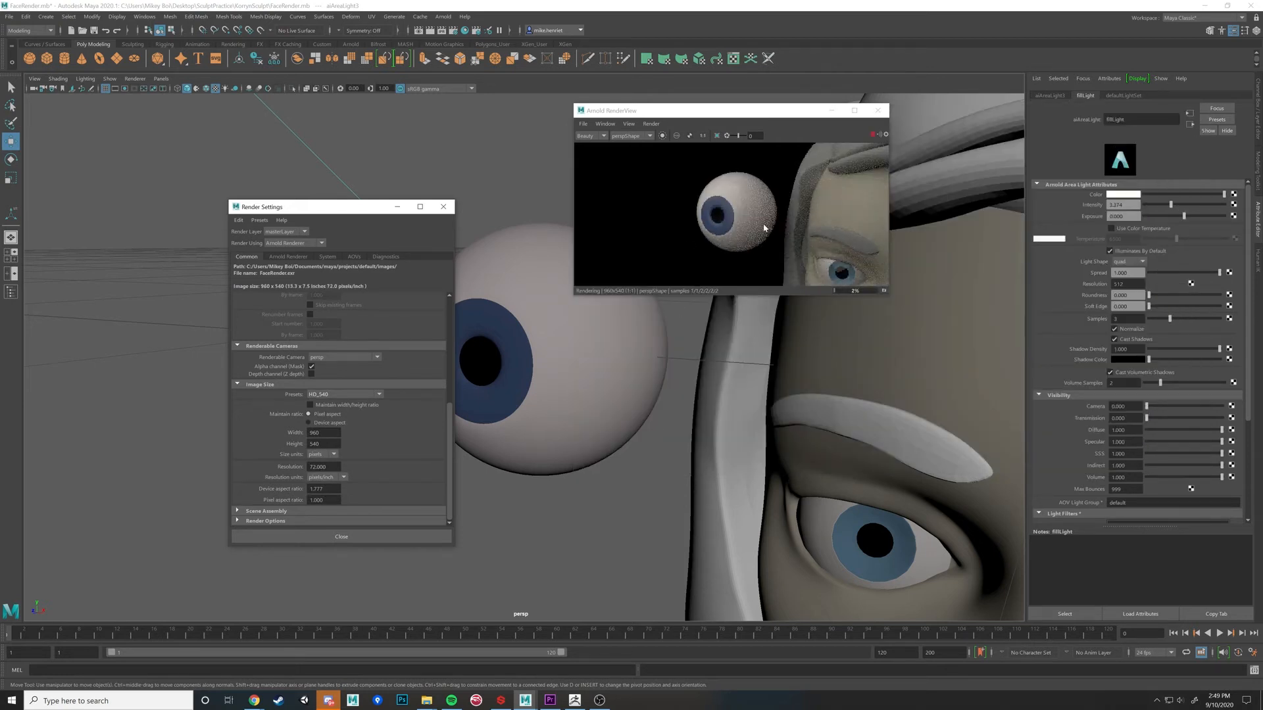
drag(760, 115, 371, 437)
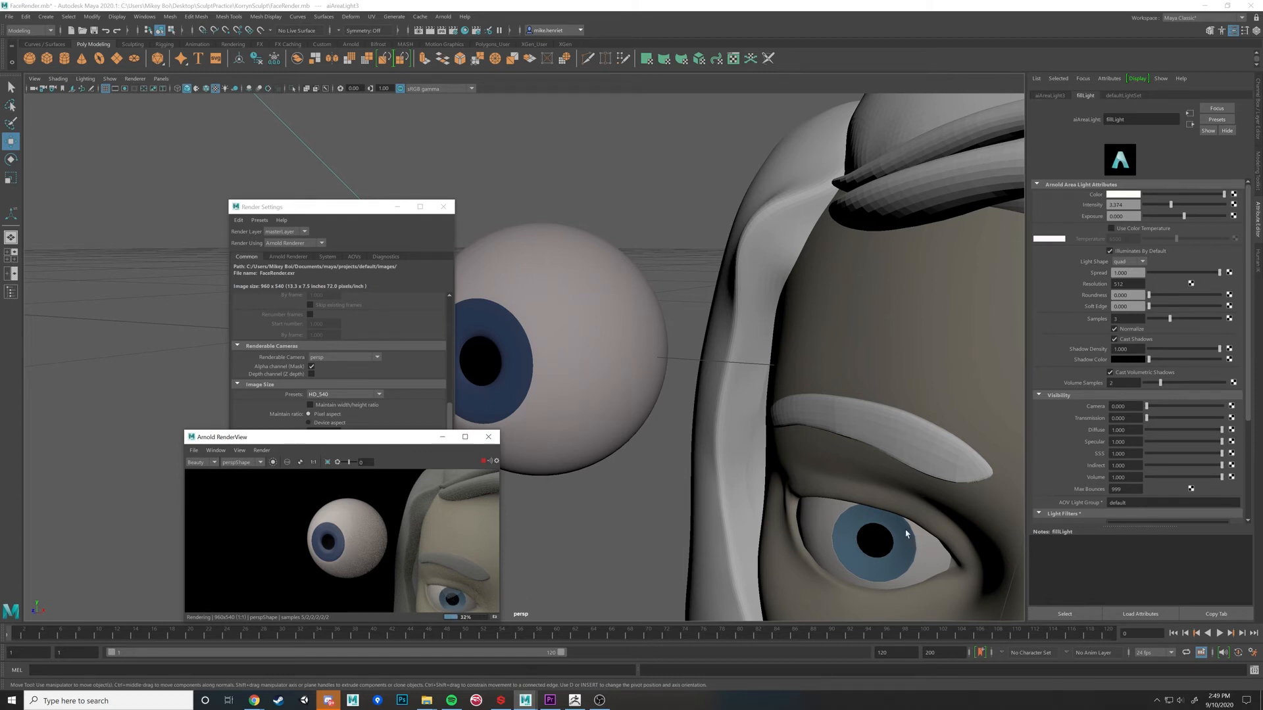
Step: Adjust the specular roughness of the eyeGlass material on the head's eye, ending at 0.016
click(881, 535)
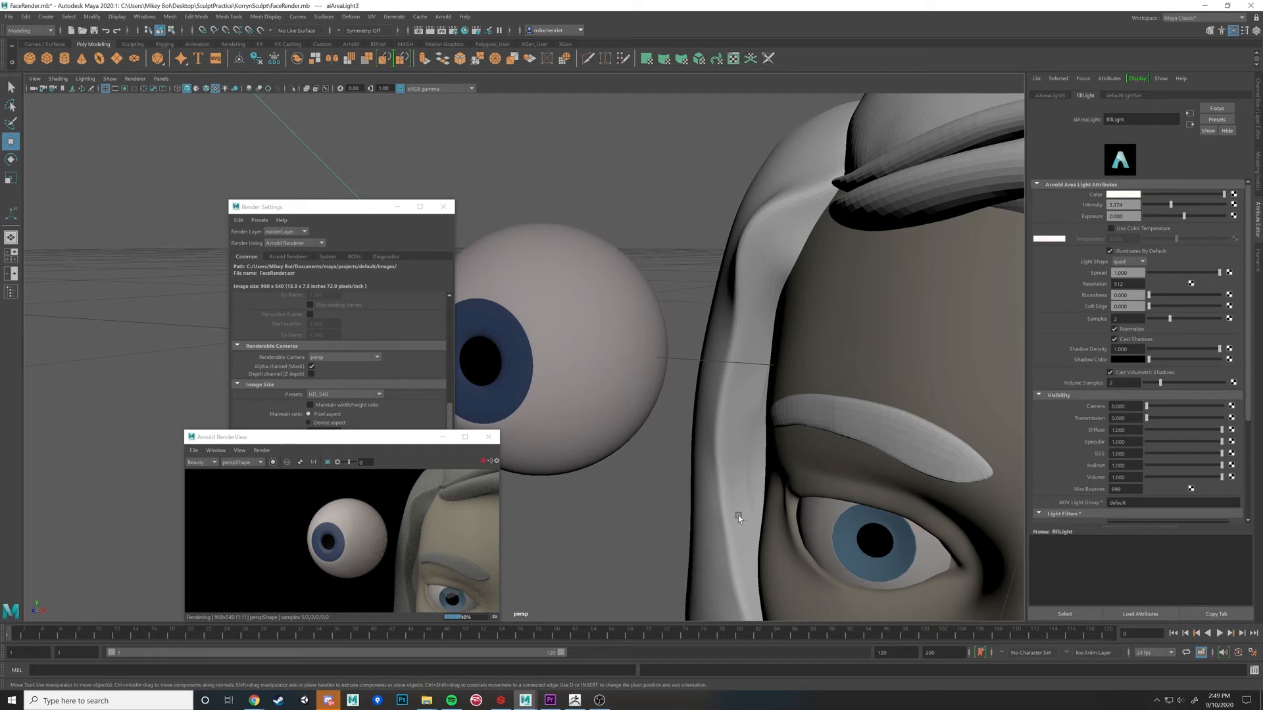
click(833, 527)
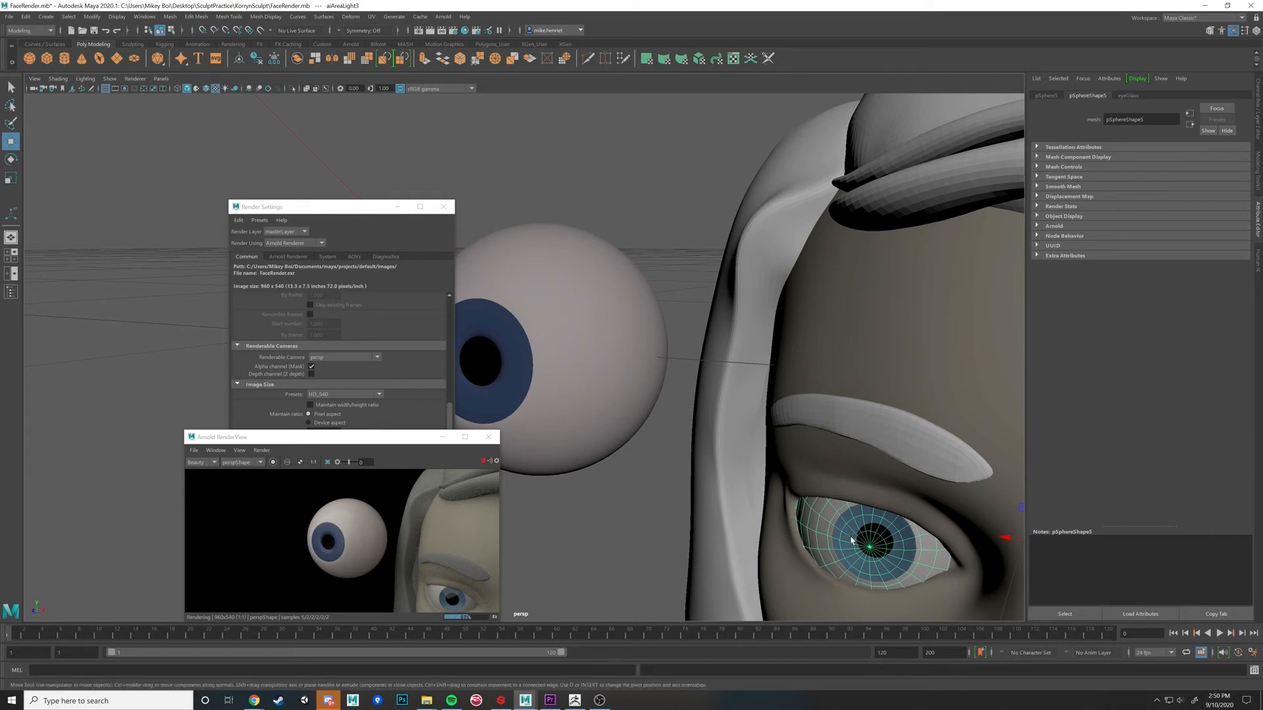
right_click(851, 541)
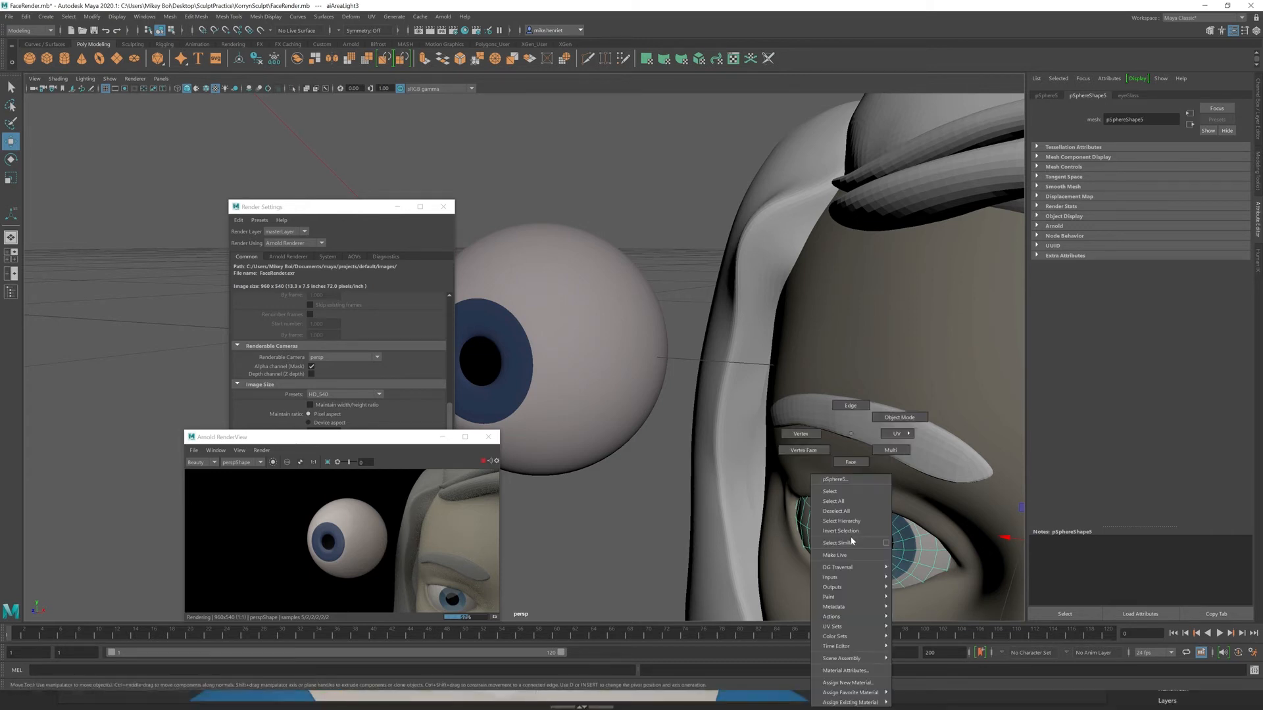
click(845, 671)
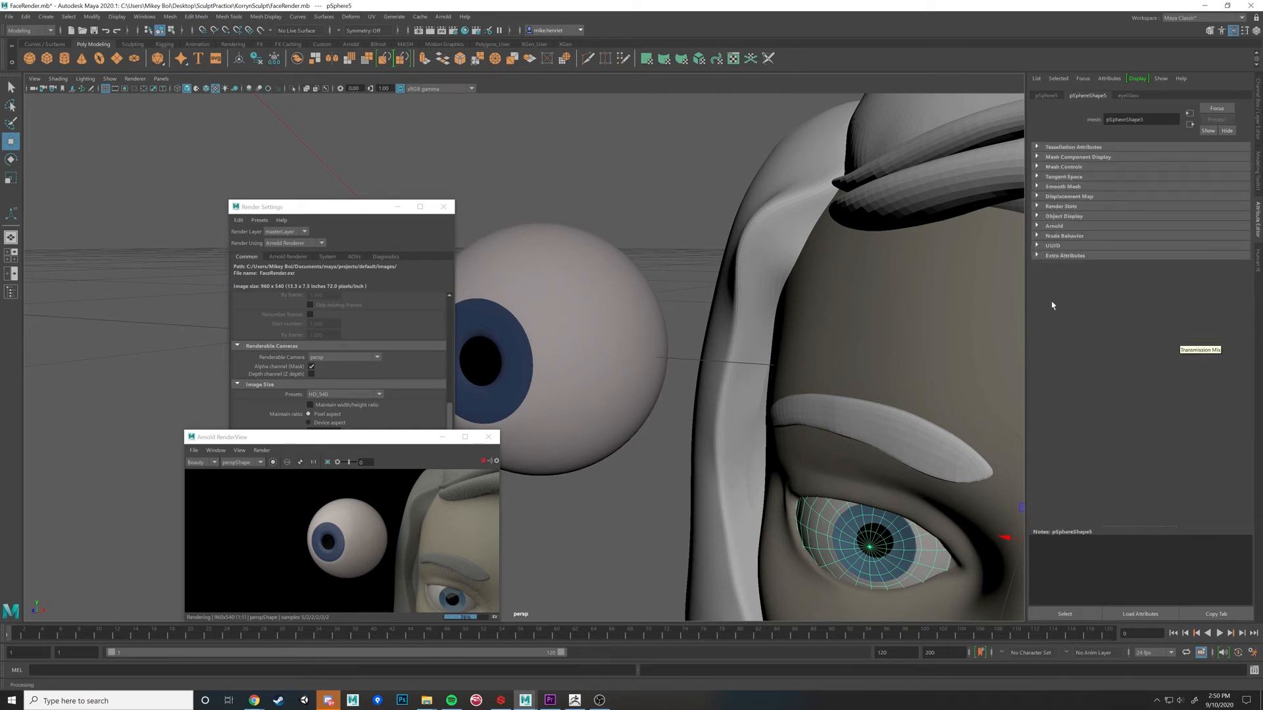
click(1128, 96)
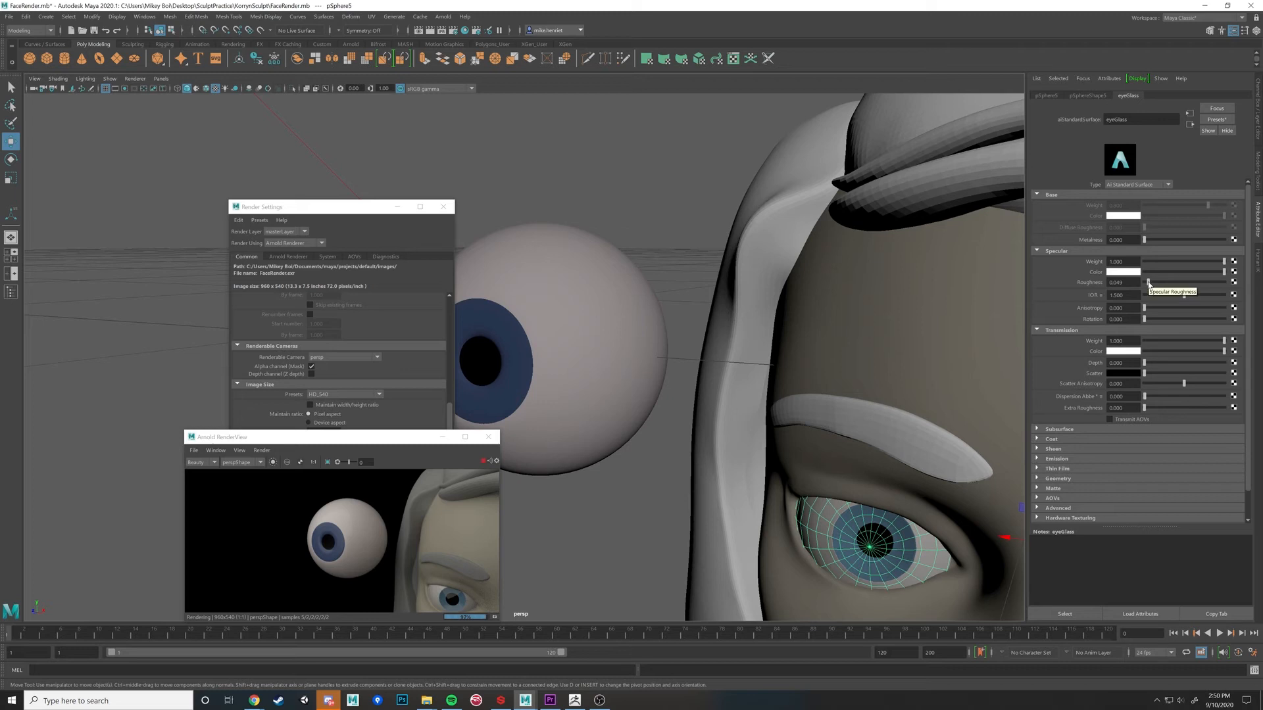
drag(1149, 284, 1157, 283)
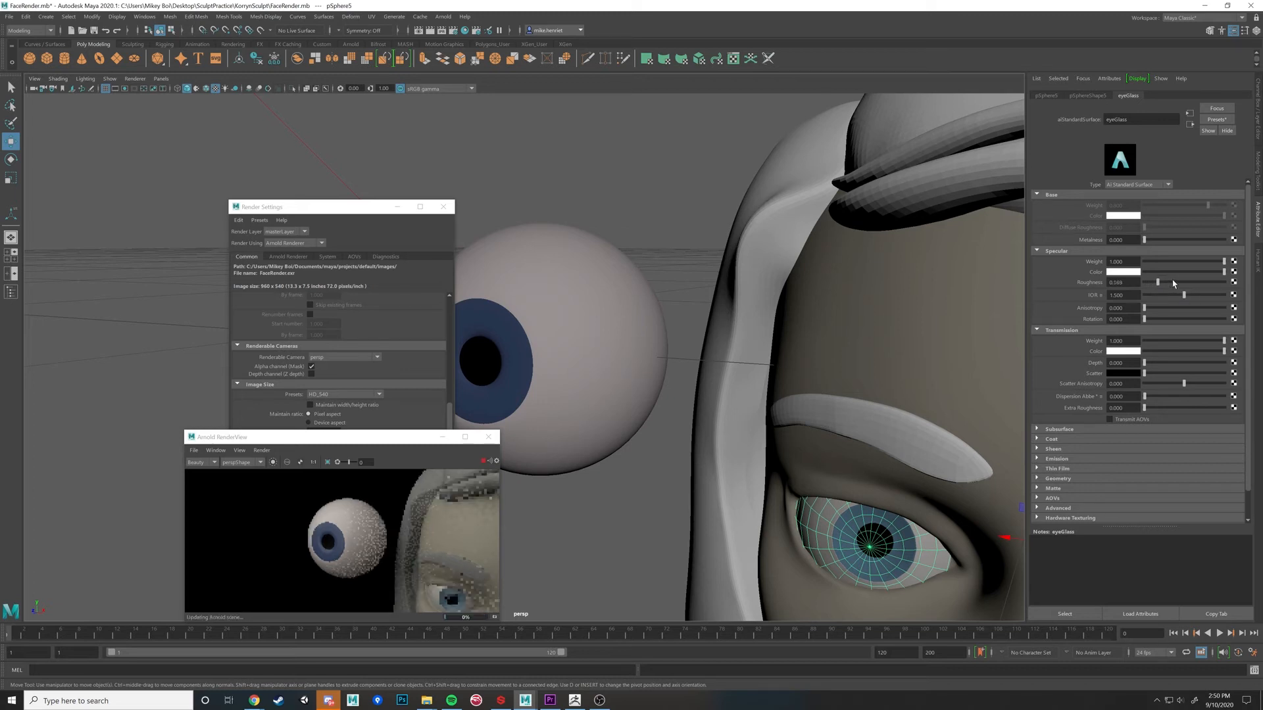
click(1173, 283)
click(1184, 283)
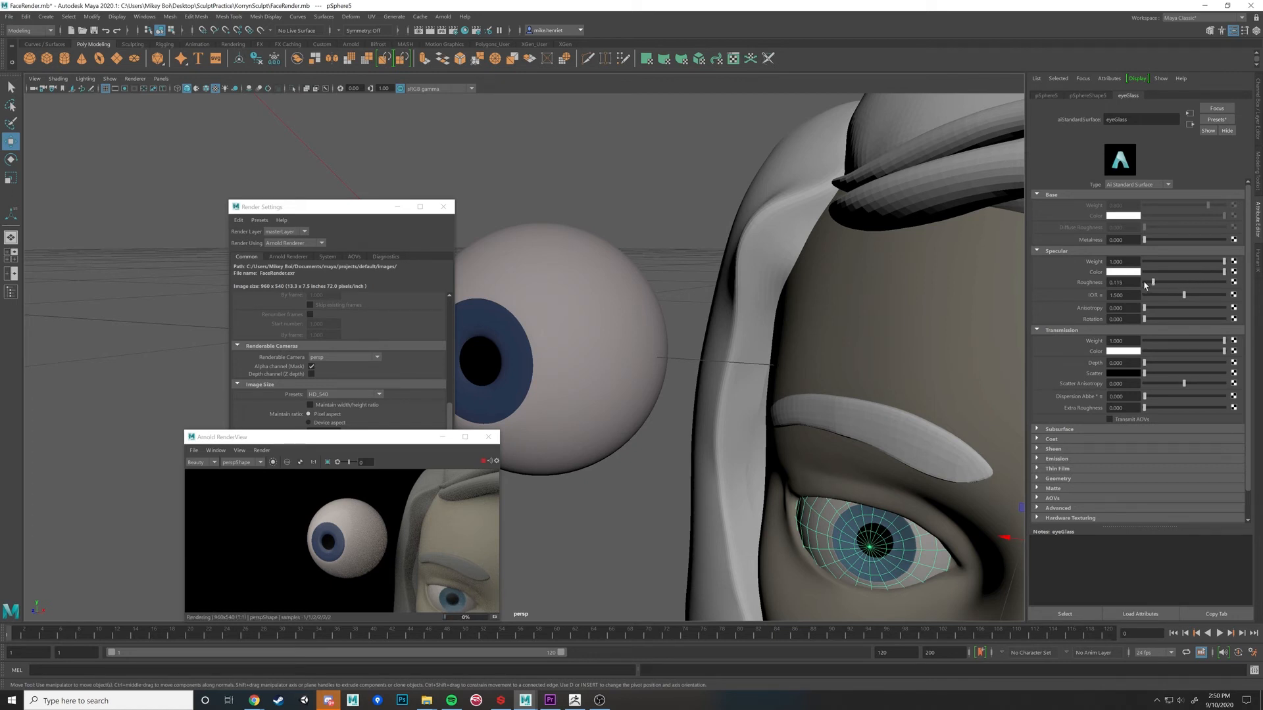
drag(1184, 284, 1146, 284)
Step: Hide the standalone eyeball beside the head
alt+right_drag(569, 341, 574, 330)
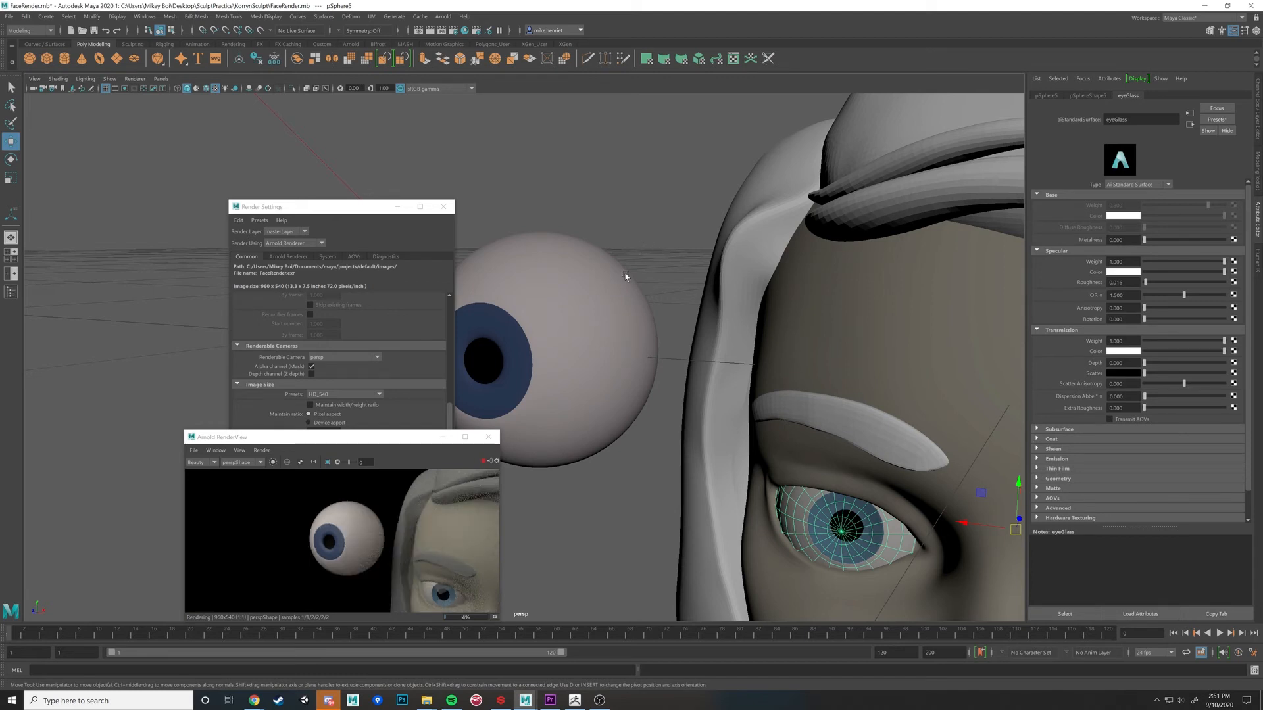
click(590, 340)
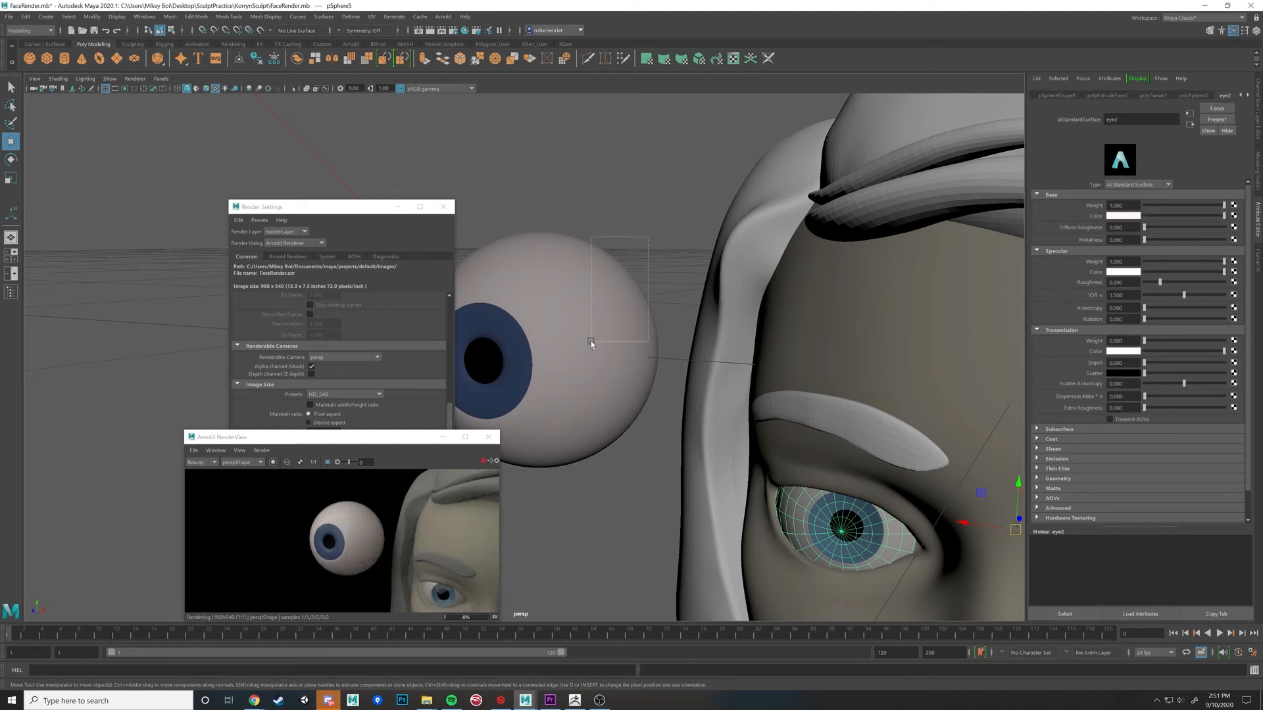
click(543, 413)
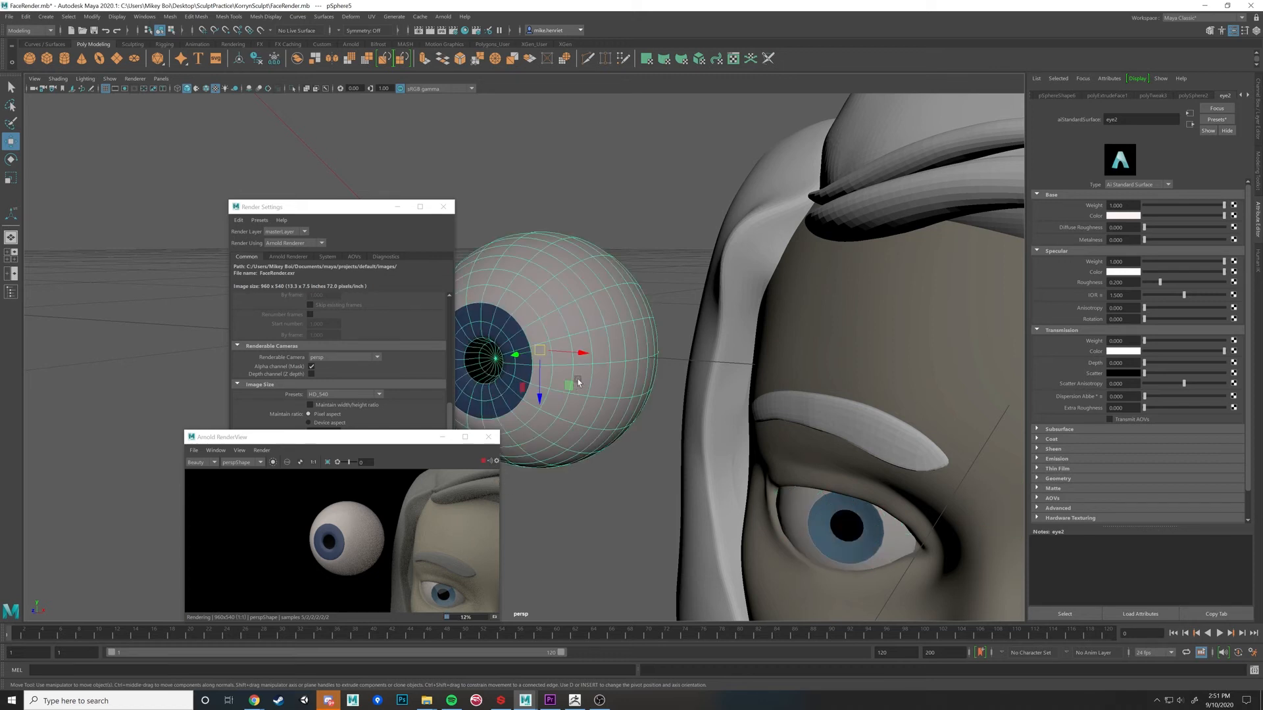
key(ctrl+h)
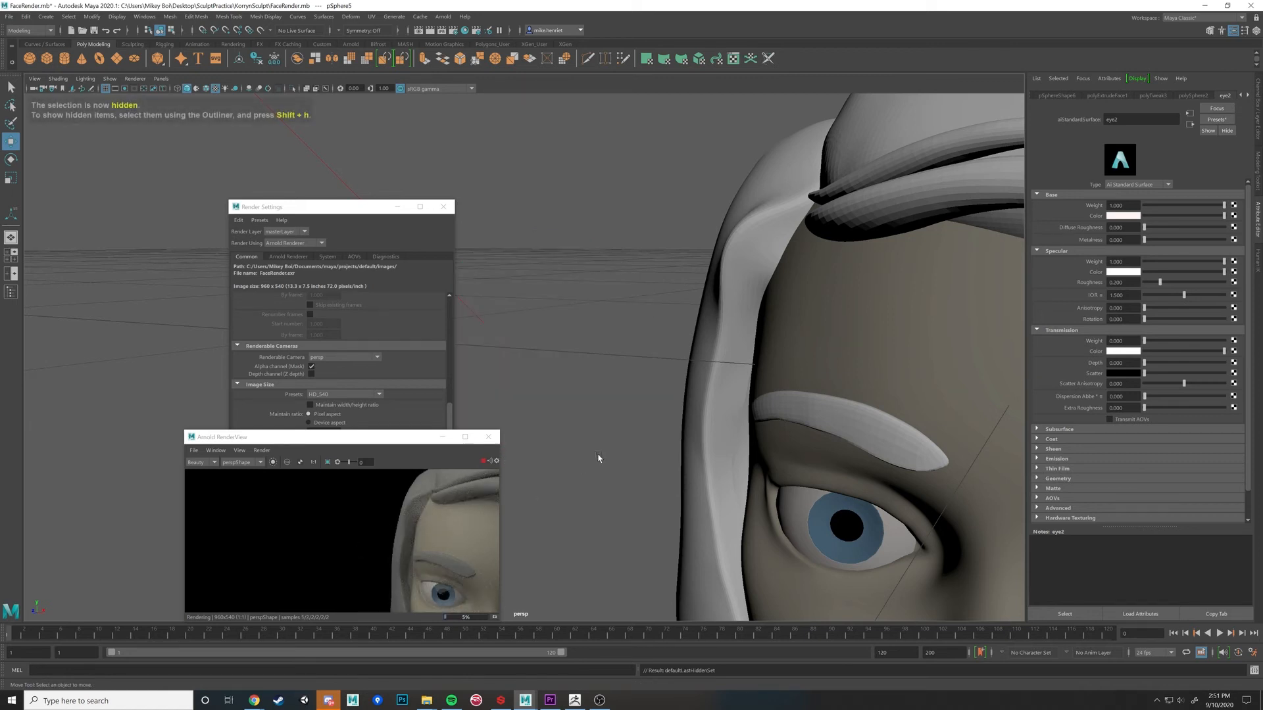
Step: Stop the live render, then enlarge the render view window and move it out of the way of the model
click(484, 463)
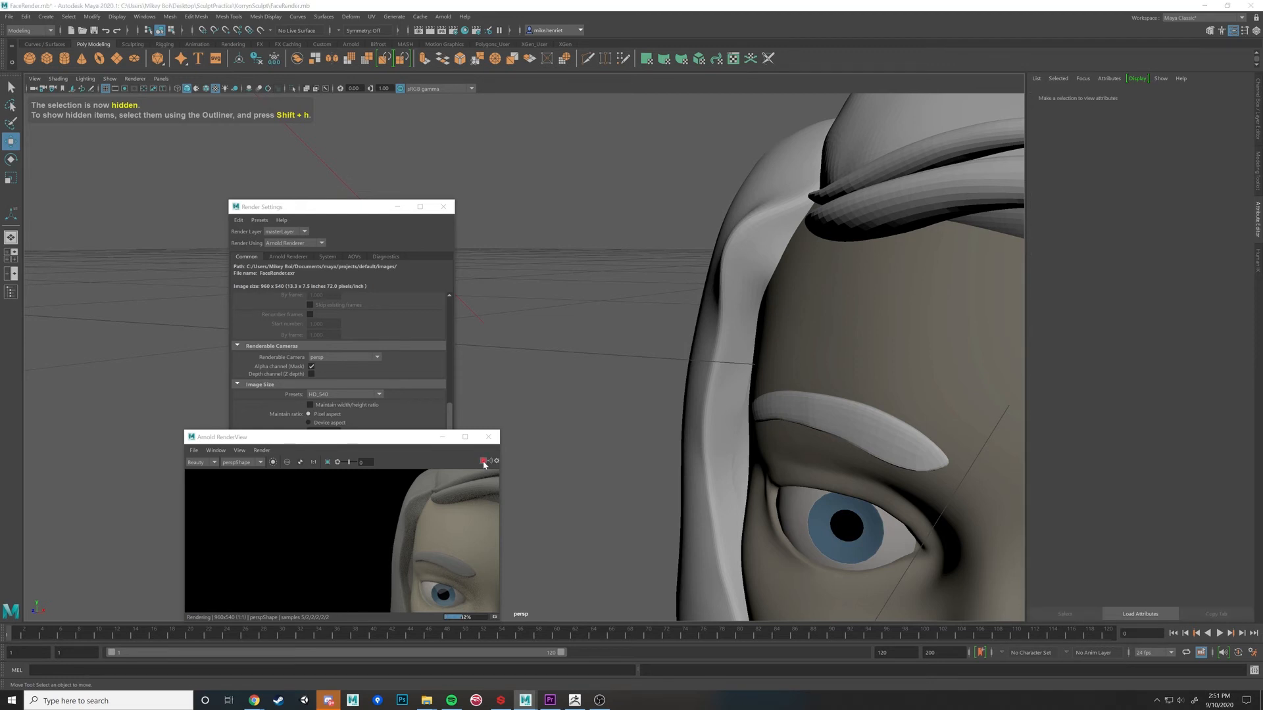
drag(375, 442, 662, 190)
drag(784, 370, 1045, 564)
drag(702, 186, 1036, 262)
Step: Duplicate the area light that stands in front of the head
scroll(473, 259, down, 5)
alt+drag(533, 323, 590, 380)
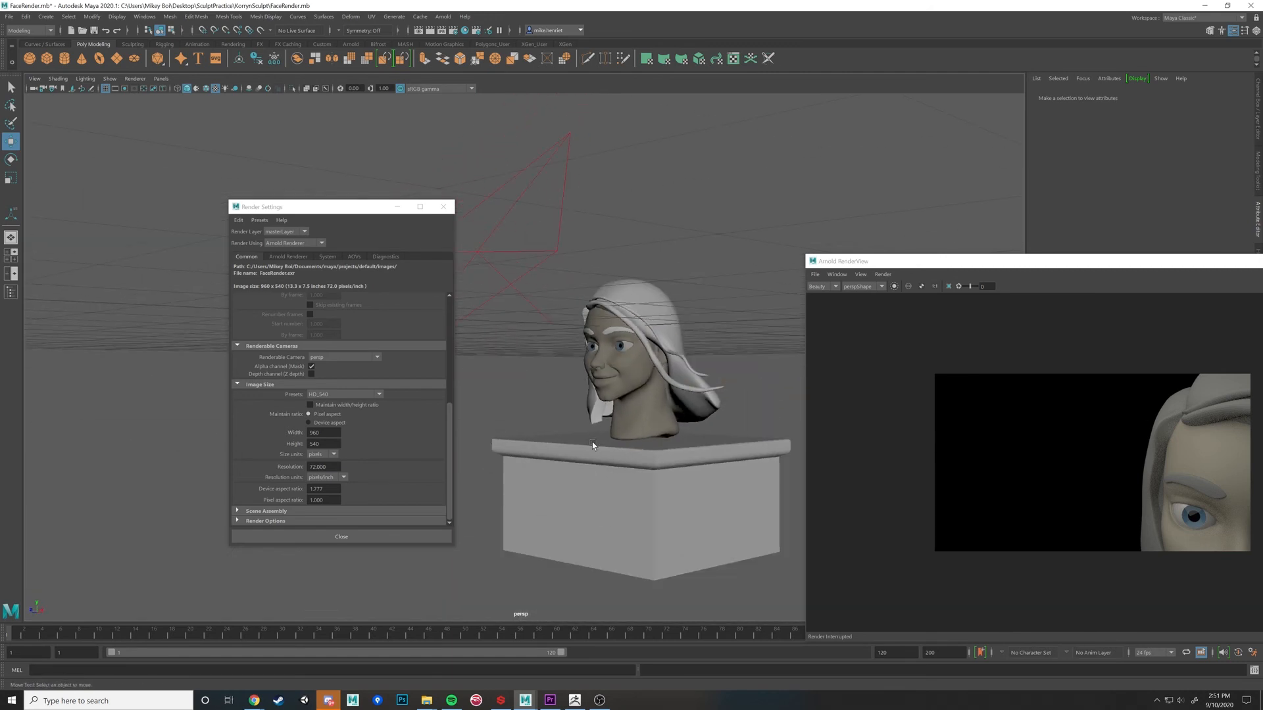
click(633, 473)
alt+drag(632, 473, 662, 510)
click(503, 421)
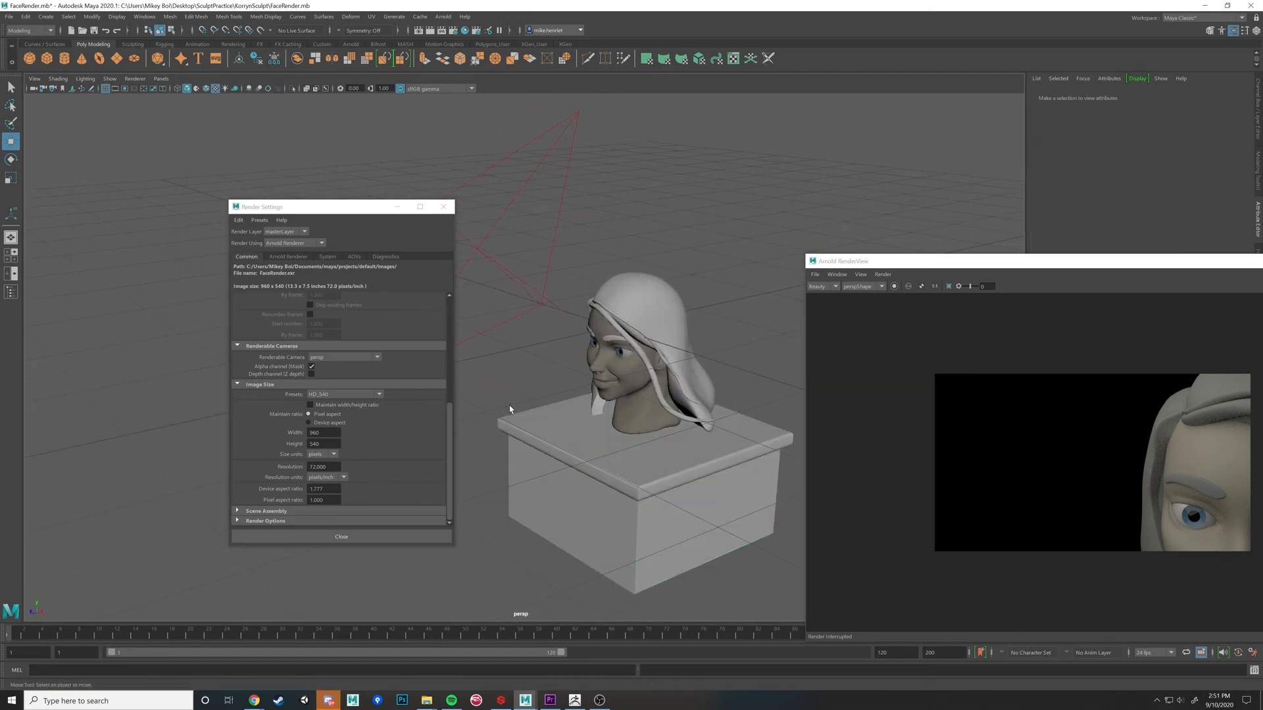
alt+drag(503, 421, 550, 465)
click(546, 358)
alt+drag(526, 373, 534, 337)
alt+drag(641, 357, 592, 355)
key(ctrl+d)
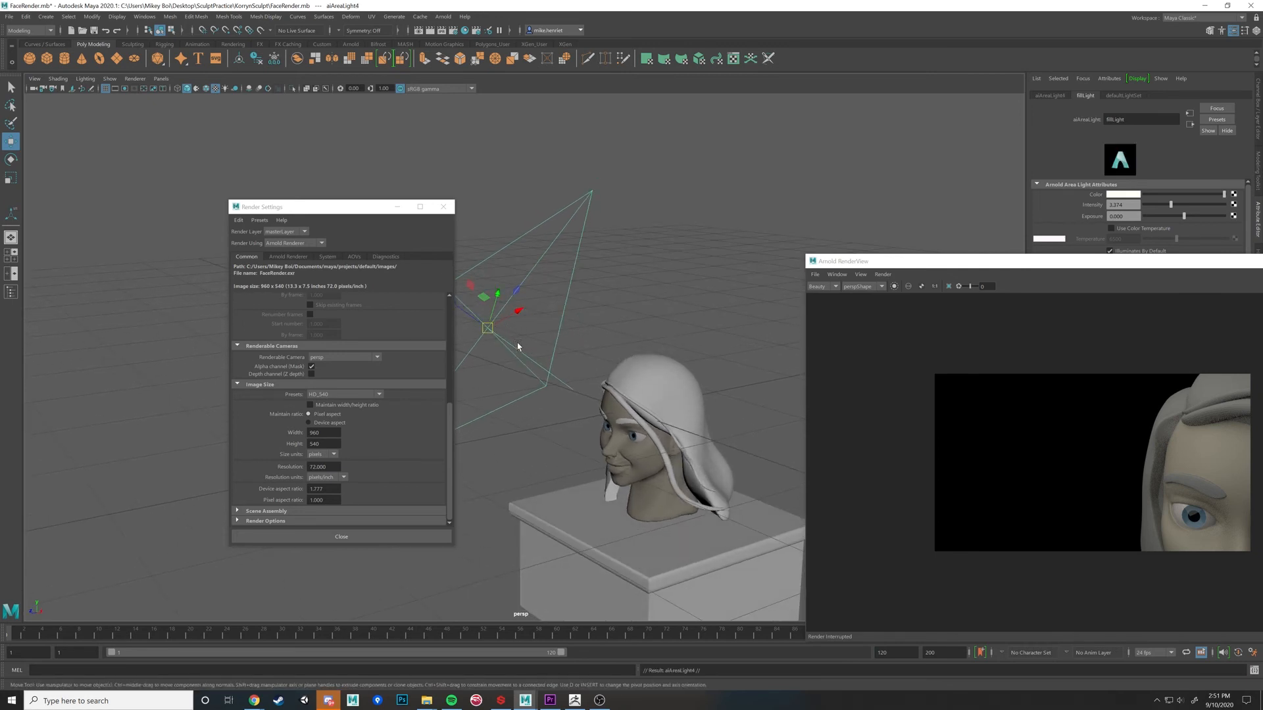
Step: Place the duplicated area light on the other side of the head and rotate it to face the model
alt+drag(517, 347, 652, 296)
key(e)
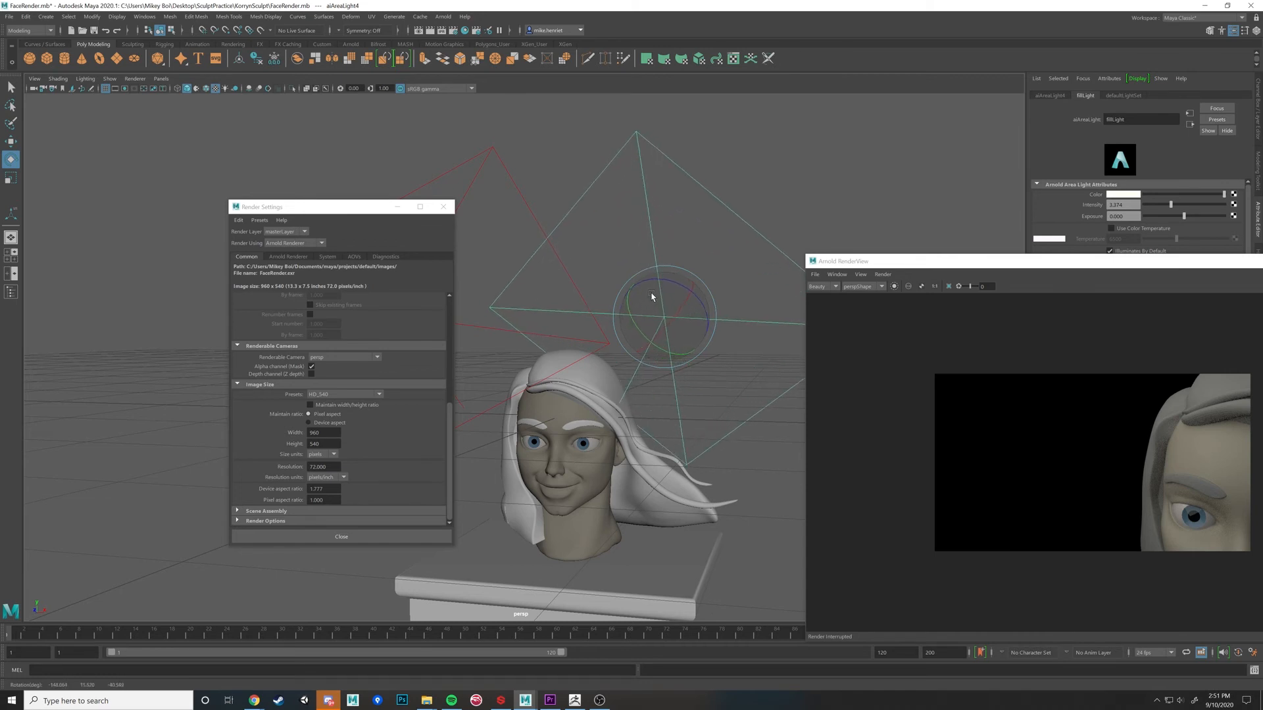
drag(681, 345, 676, 344)
Step: Bring the render view fully into sight, restart the live render and enlarge the rendered head
scroll(1002, 424, down, 2)
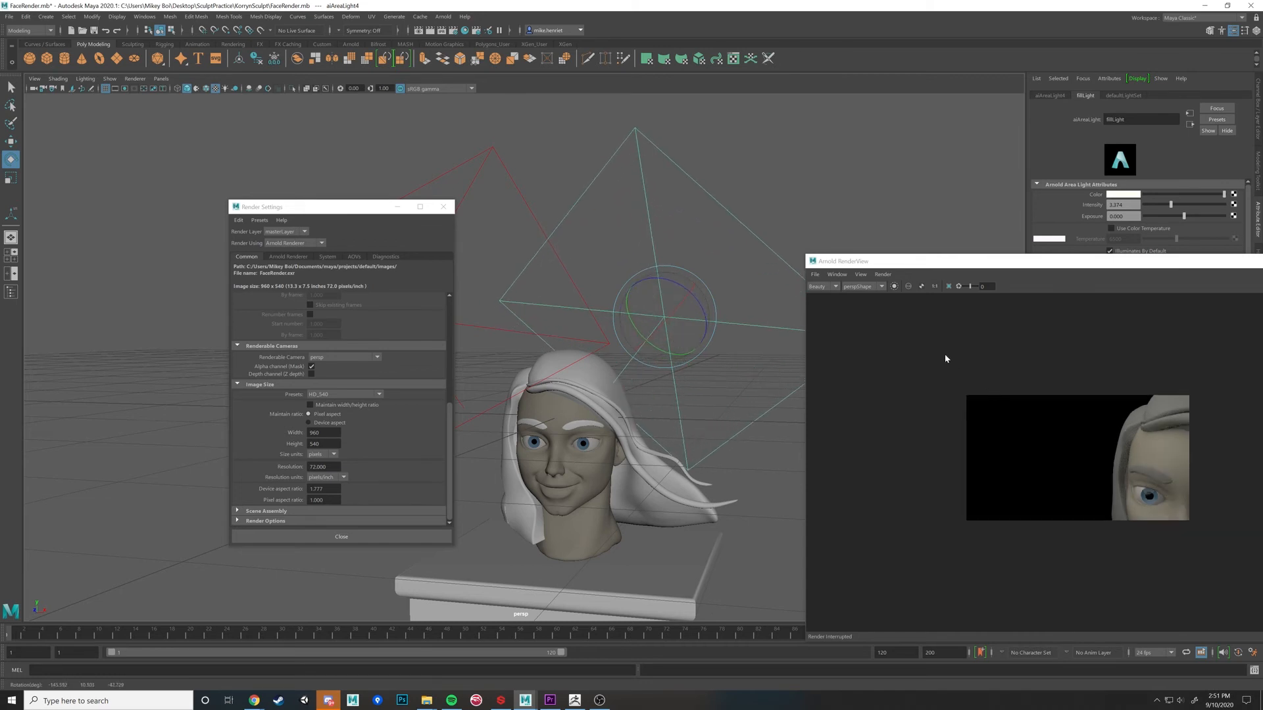
drag(1062, 264, 891, 246)
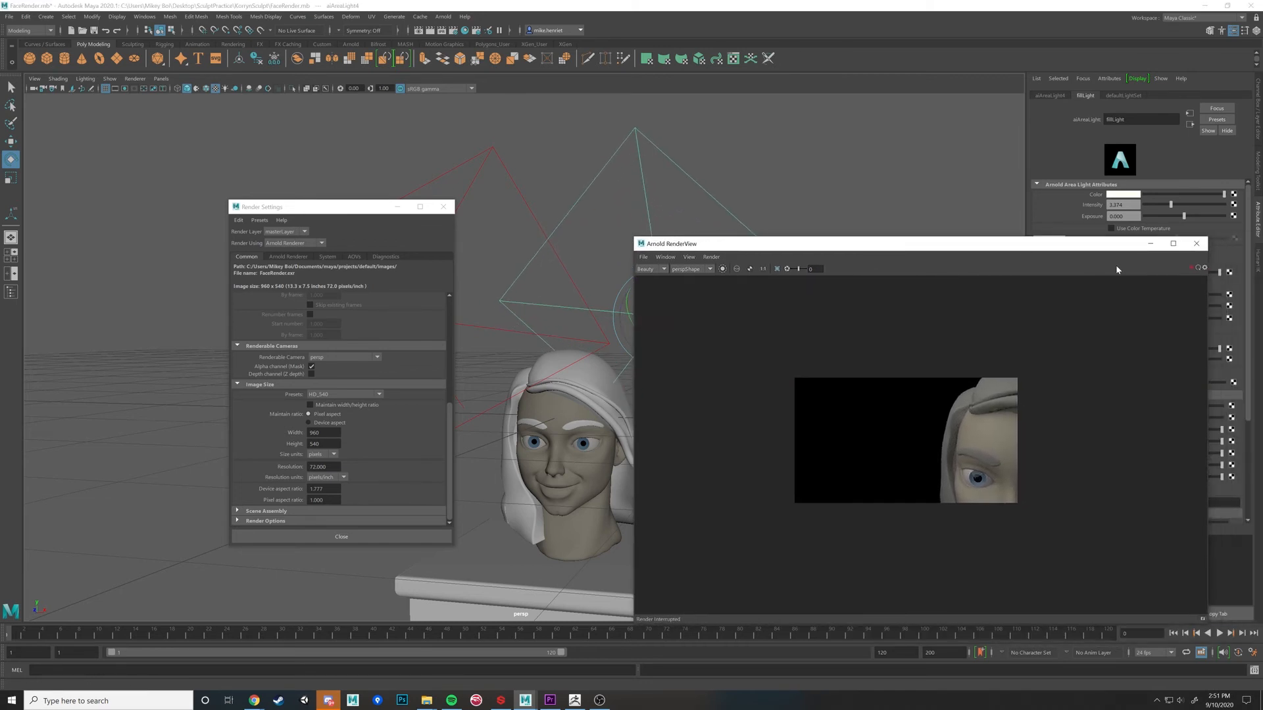
click(1190, 268)
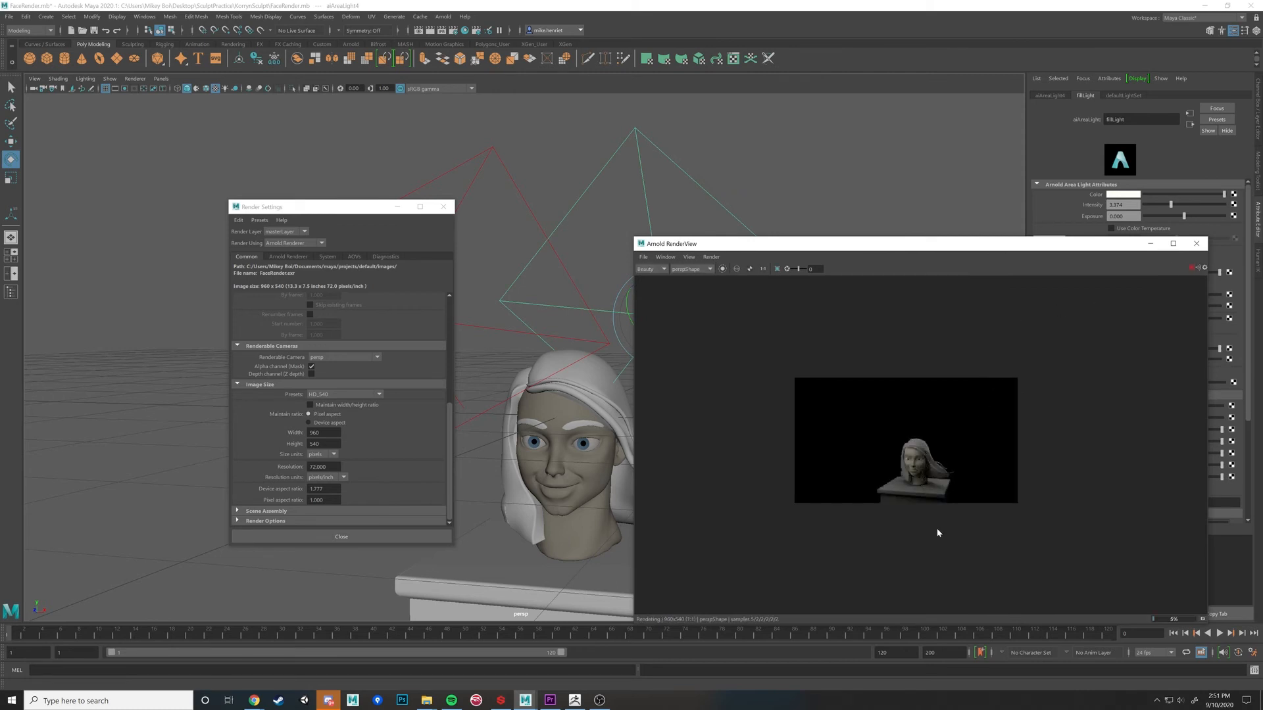
scroll(919, 457, up, 5)
scroll(940, 454, down, 6)
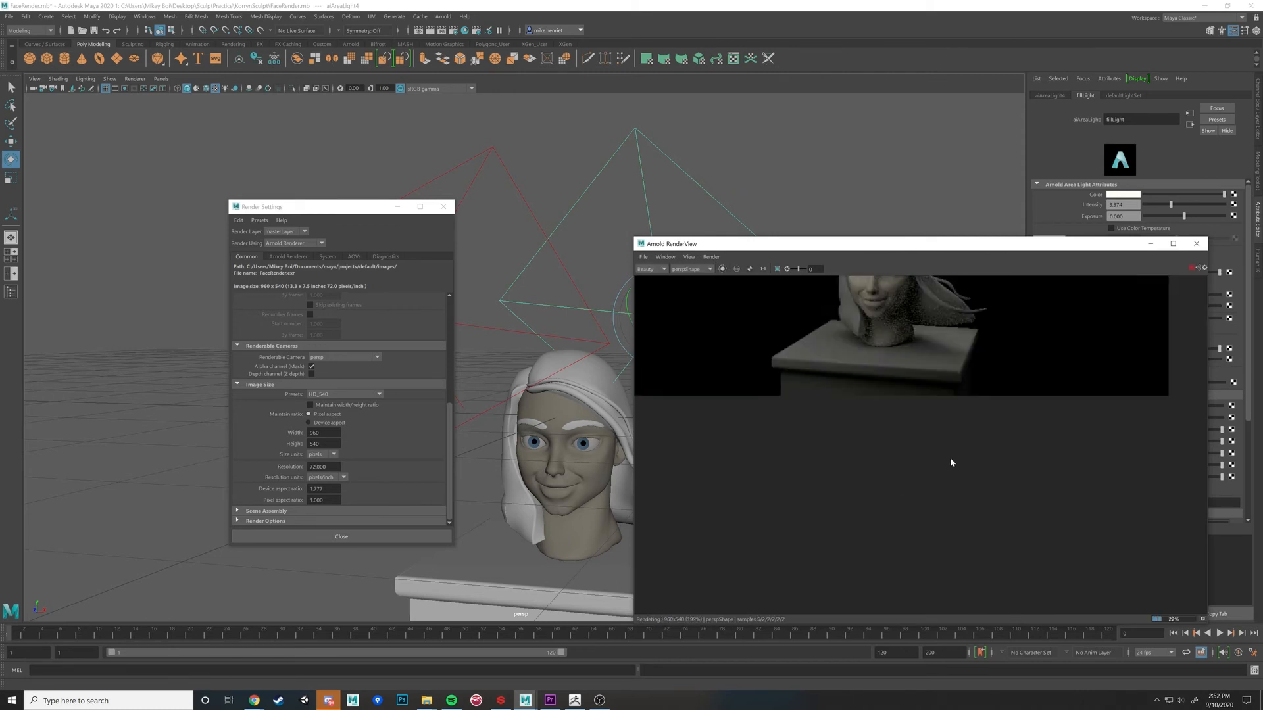
scroll(918, 301, up, 5)
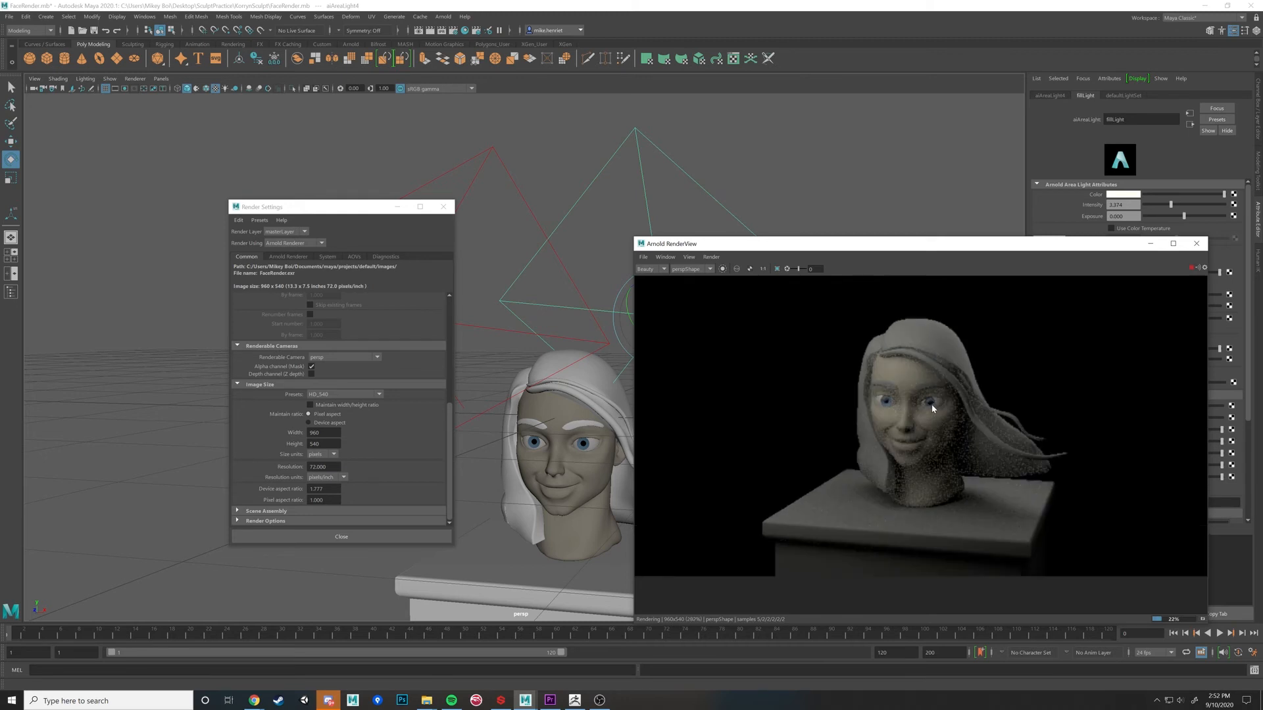
scroll(979, 377, up, 2)
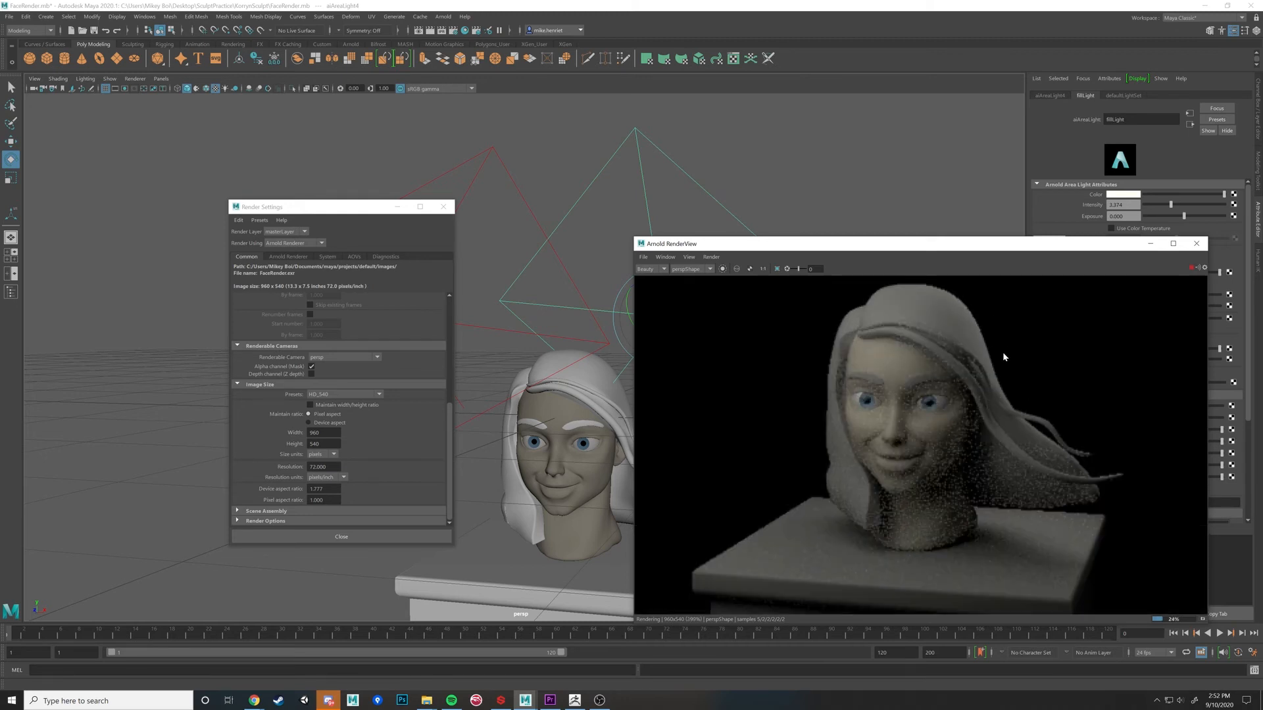
Step: Move the render windows aside and rotate the original area light to re-aim it at the head
drag(921, 243, 977, 239)
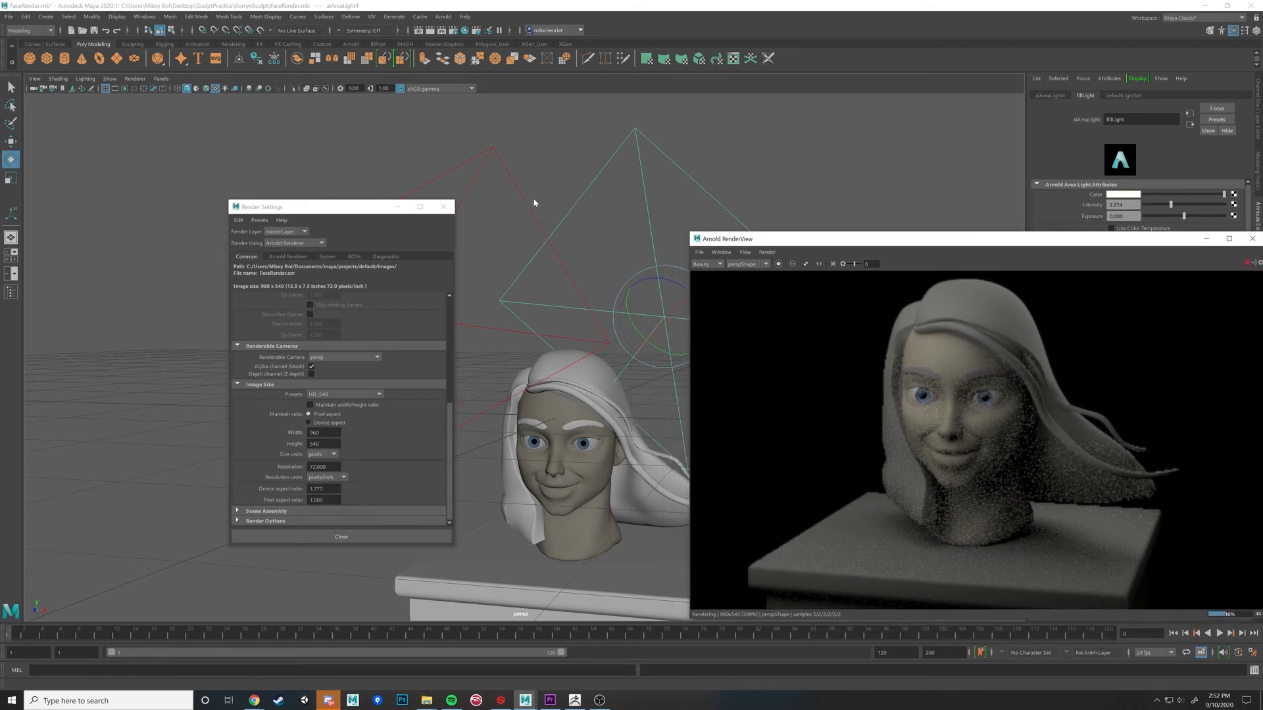
drag(288, 209, 99, 118)
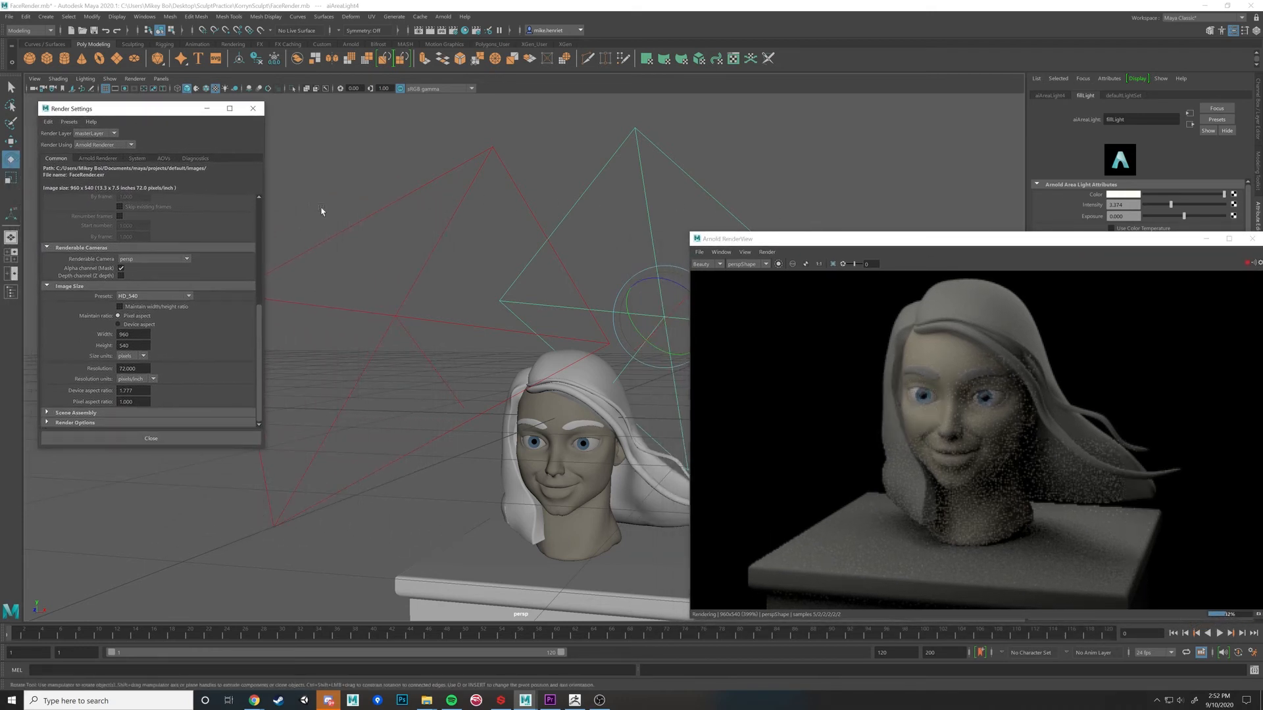
click(418, 345)
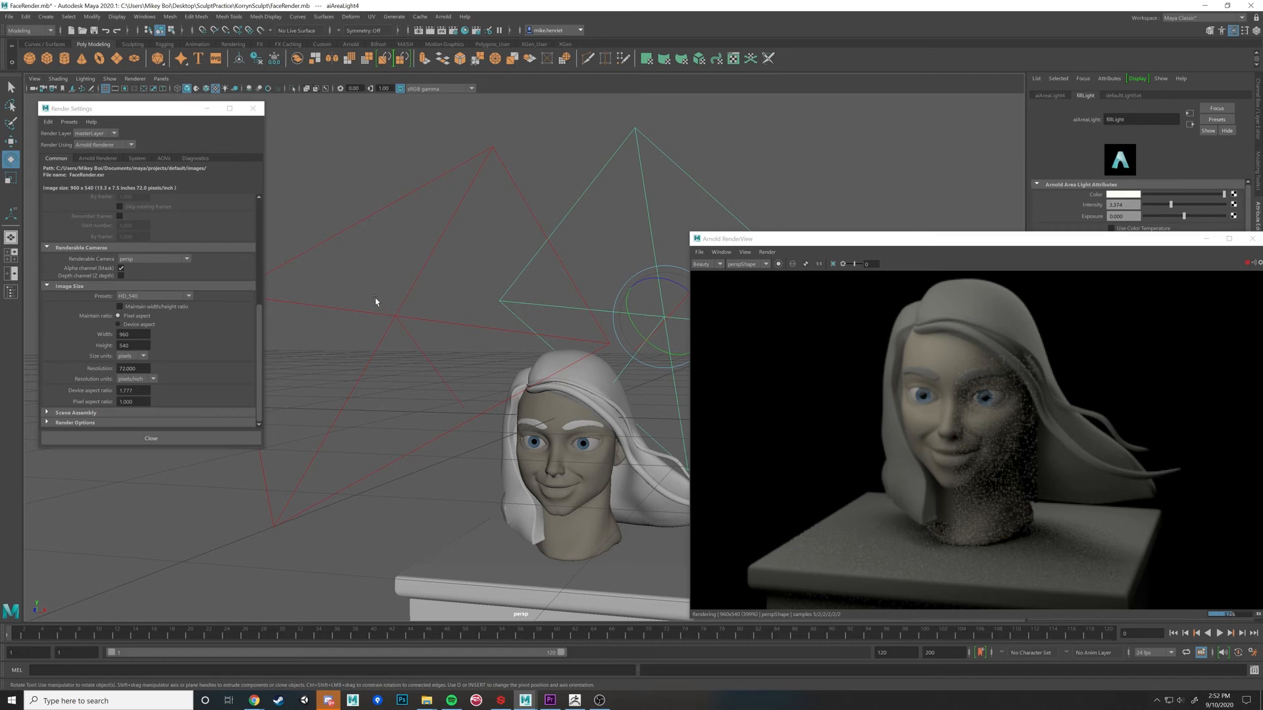
click(401, 322)
drag(401, 323, 403, 319)
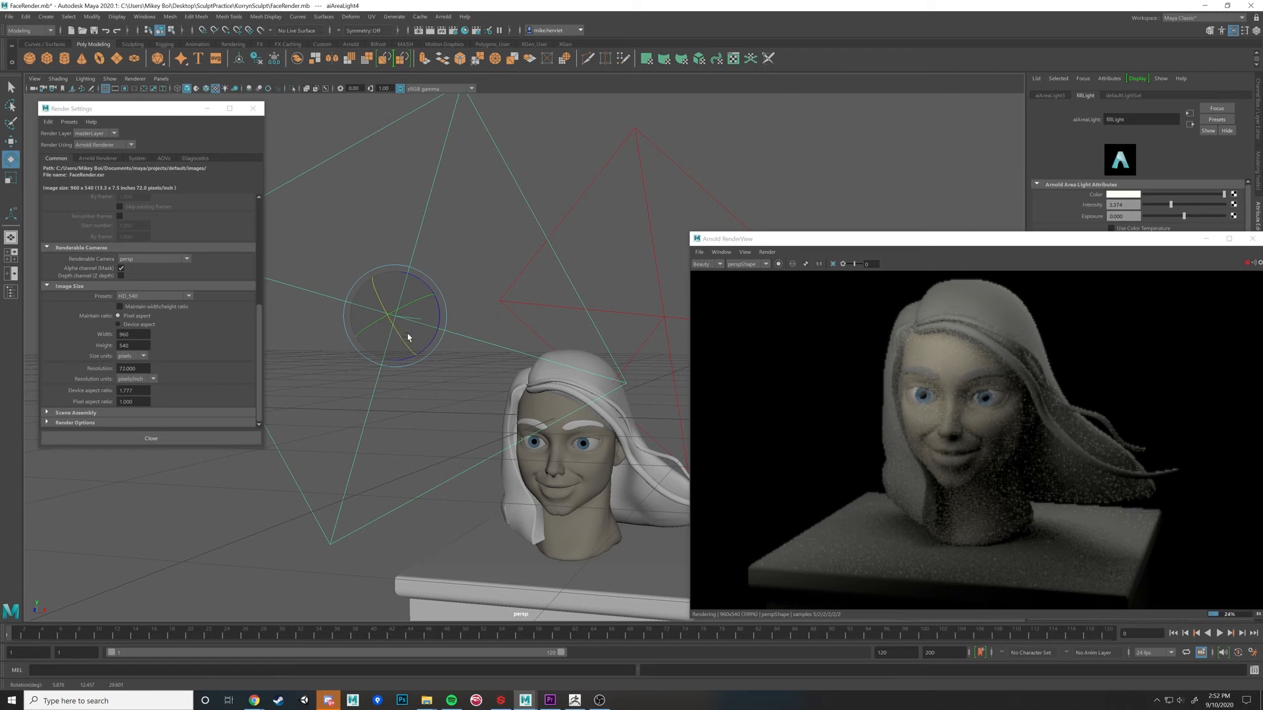
key(w)
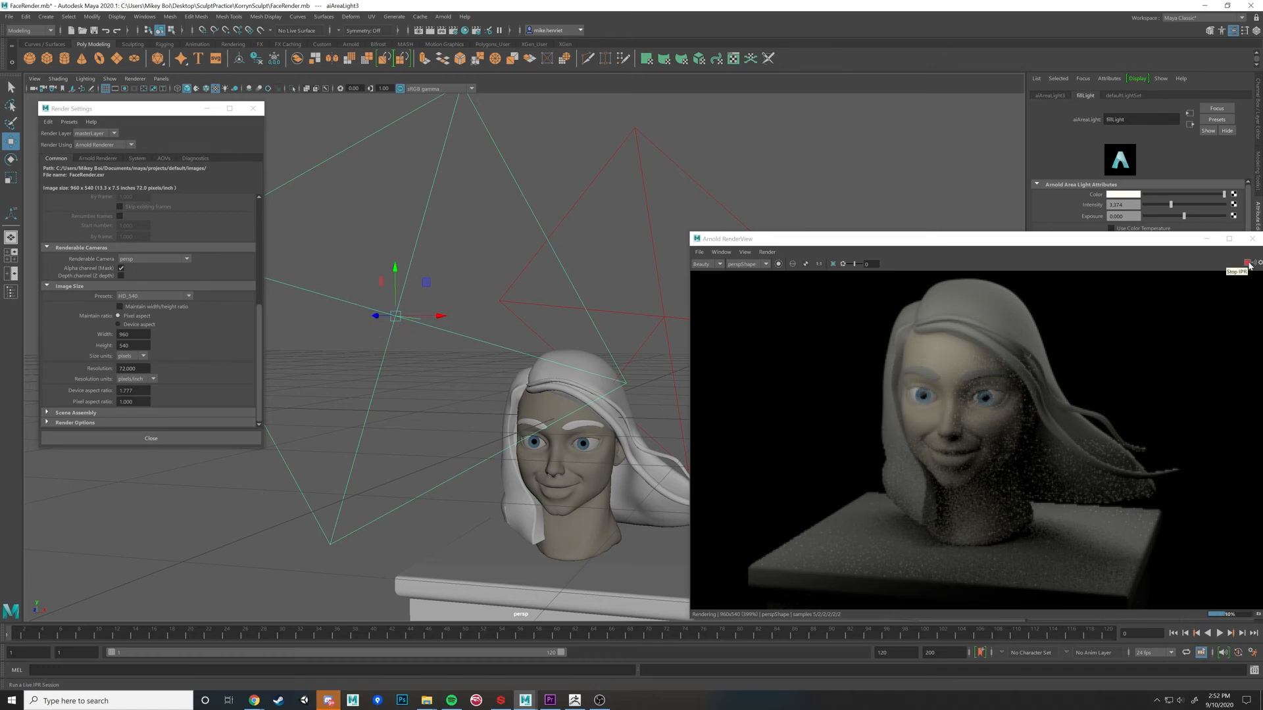
Step: Lower the Arnold Camera (AA) sampling to 0 in the render settings
click(97, 157)
drag(218, 216, 170, 216)
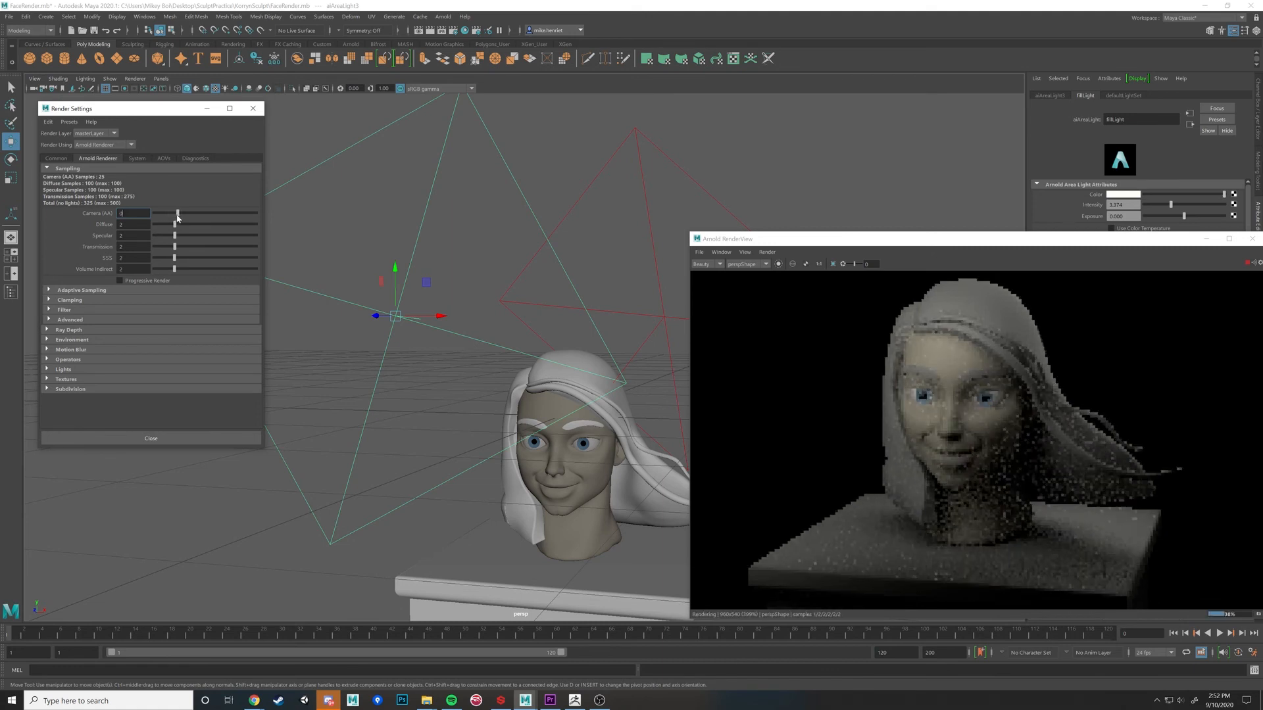
drag(169, 215, 178, 217)
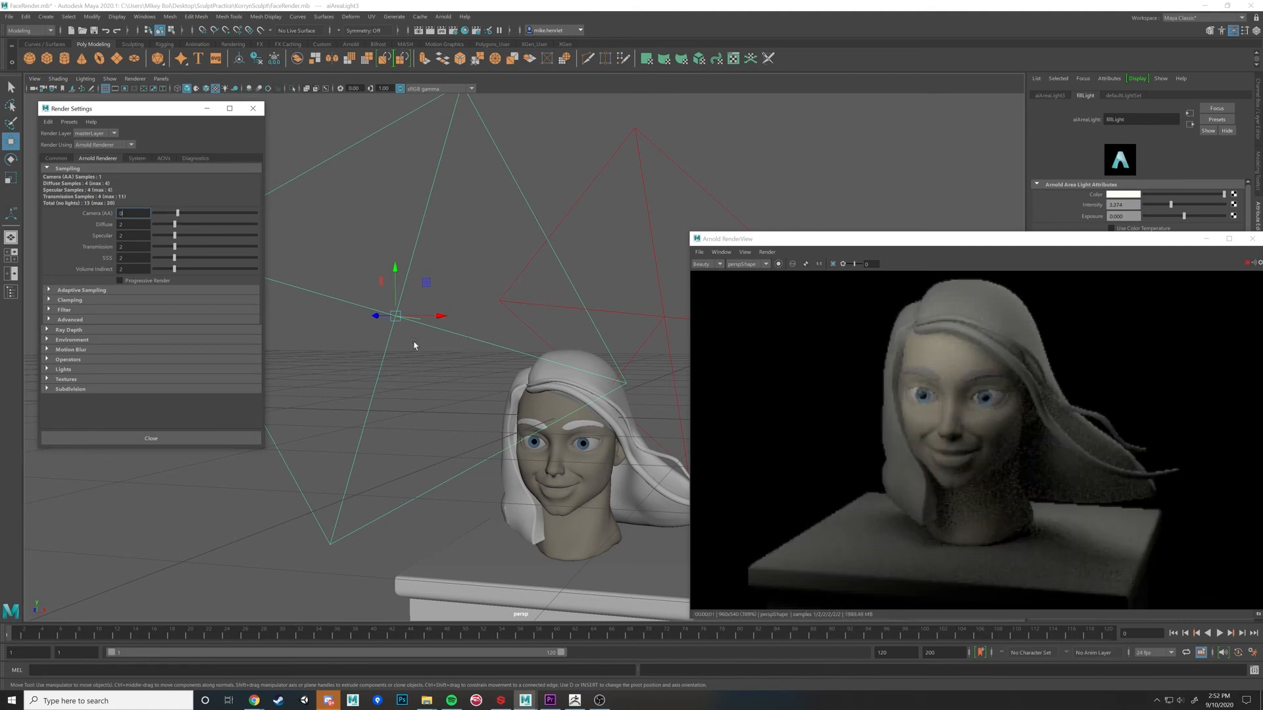
Step: Reposition the render view and reduce the rendered image's zoom to check the whole head and the pedestal top
alt+drag(414, 346, 424, 347)
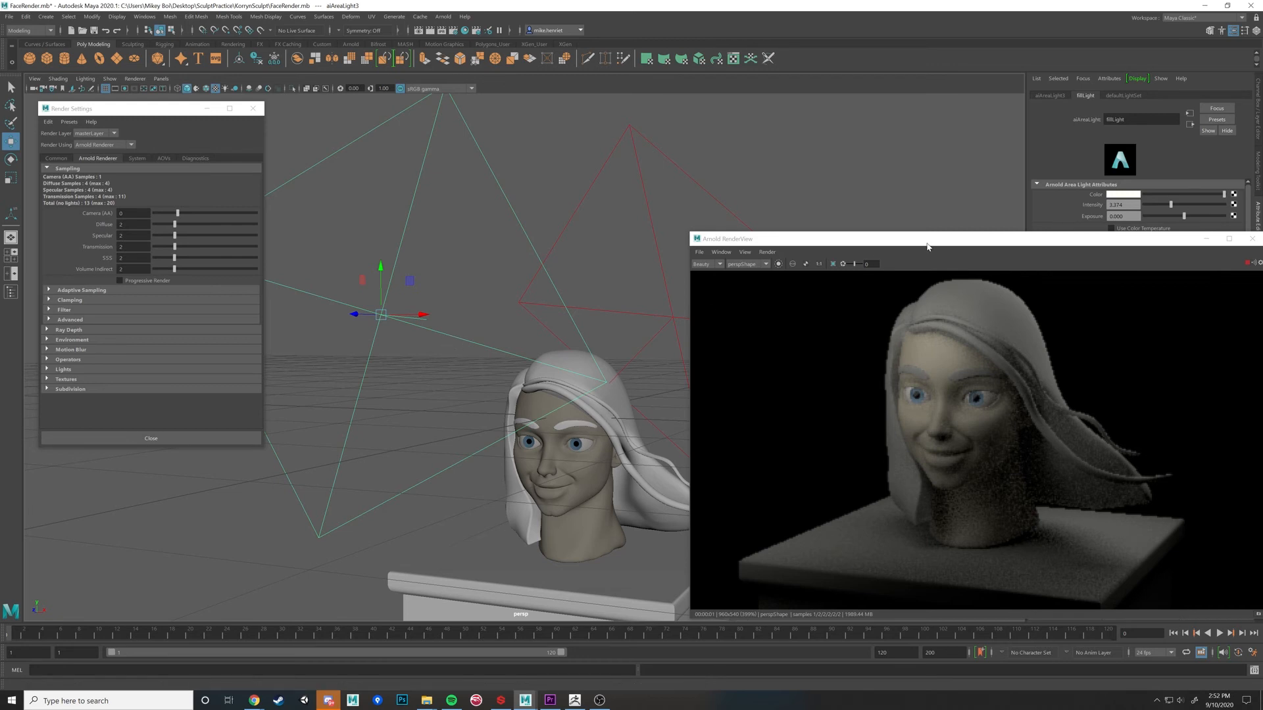
drag(960, 243, 926, 198)
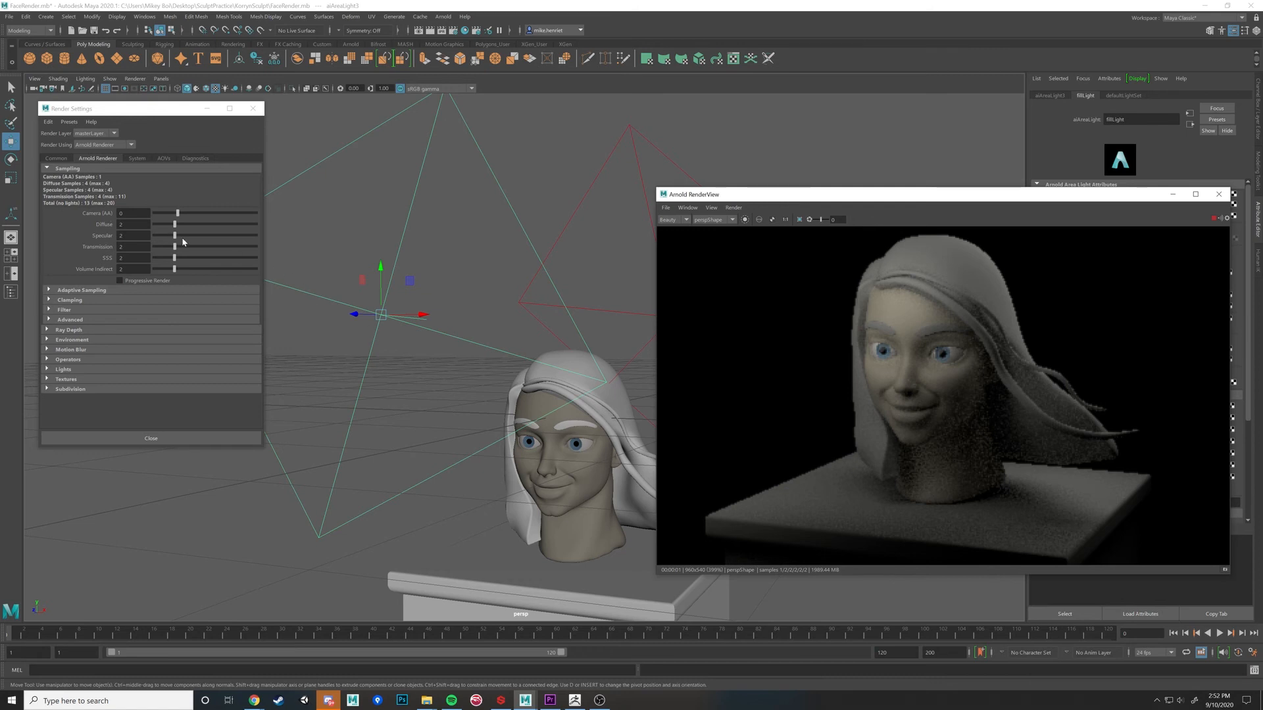
scroll(972, 404, up, 3)
scroll(1002, 448, down, 5)
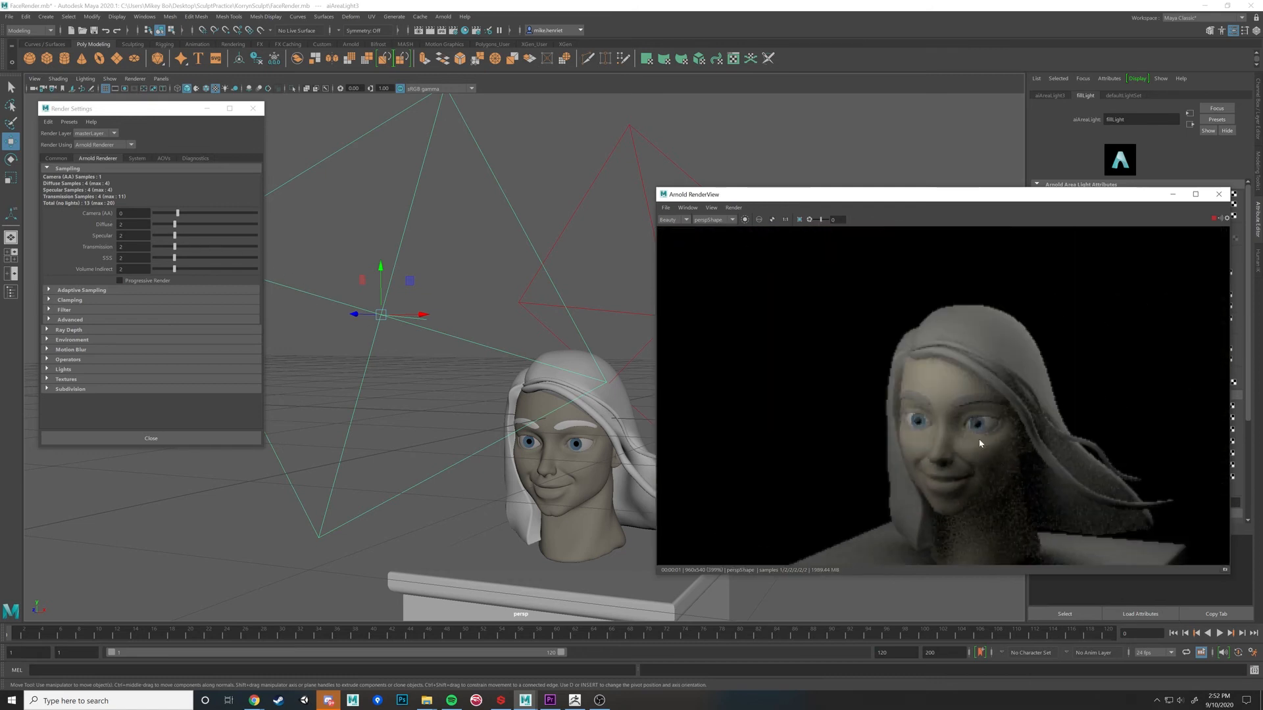
scroll(944, 328, down, 2)
scroll(977, 456, up, 2)
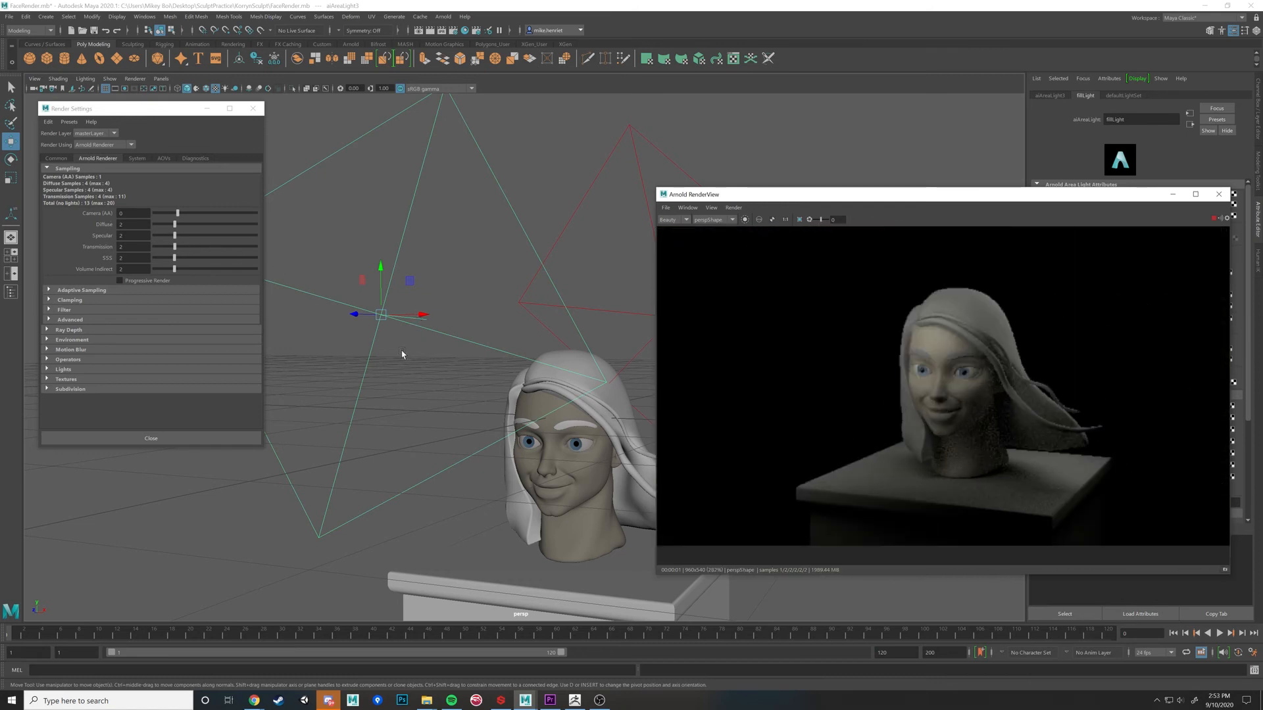
Step: Move the selected area light slightly lower and closer to the head, and rotate it to re-aim it at the face
drag(408, 282, 428, 302)
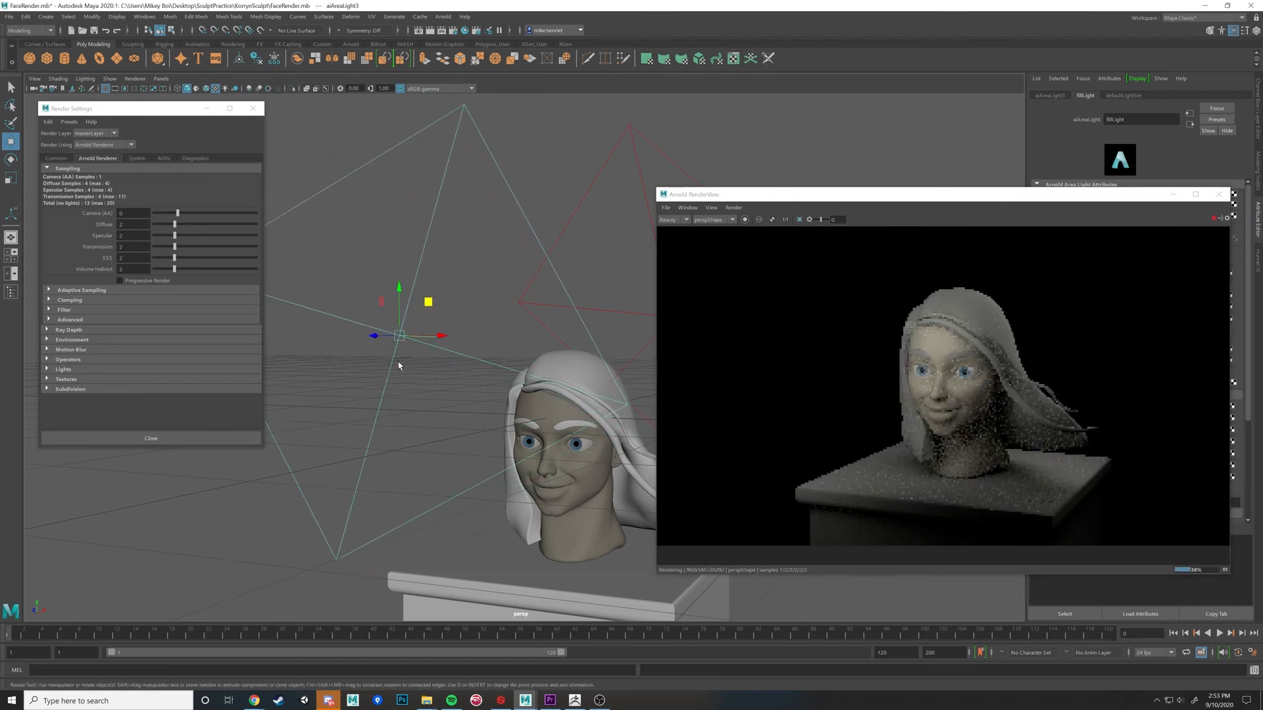
key(e)
drag(390, 361, 375, 354)
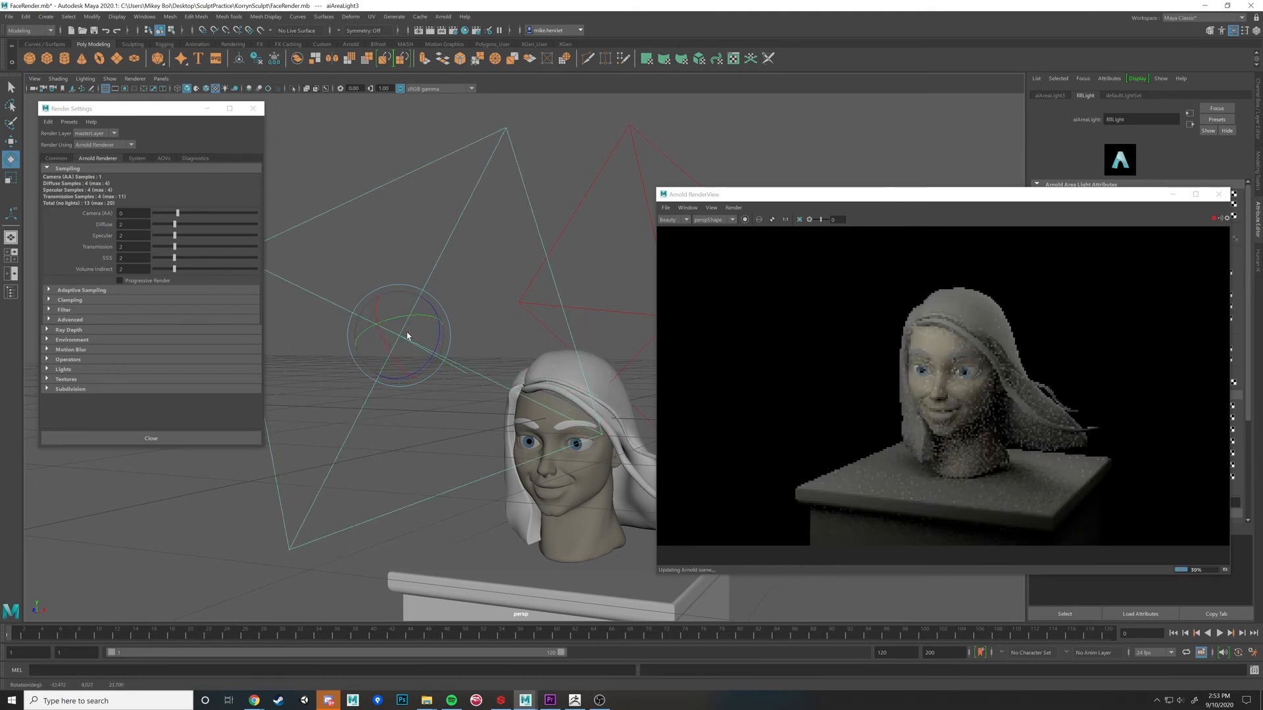
key(ctrl+z)
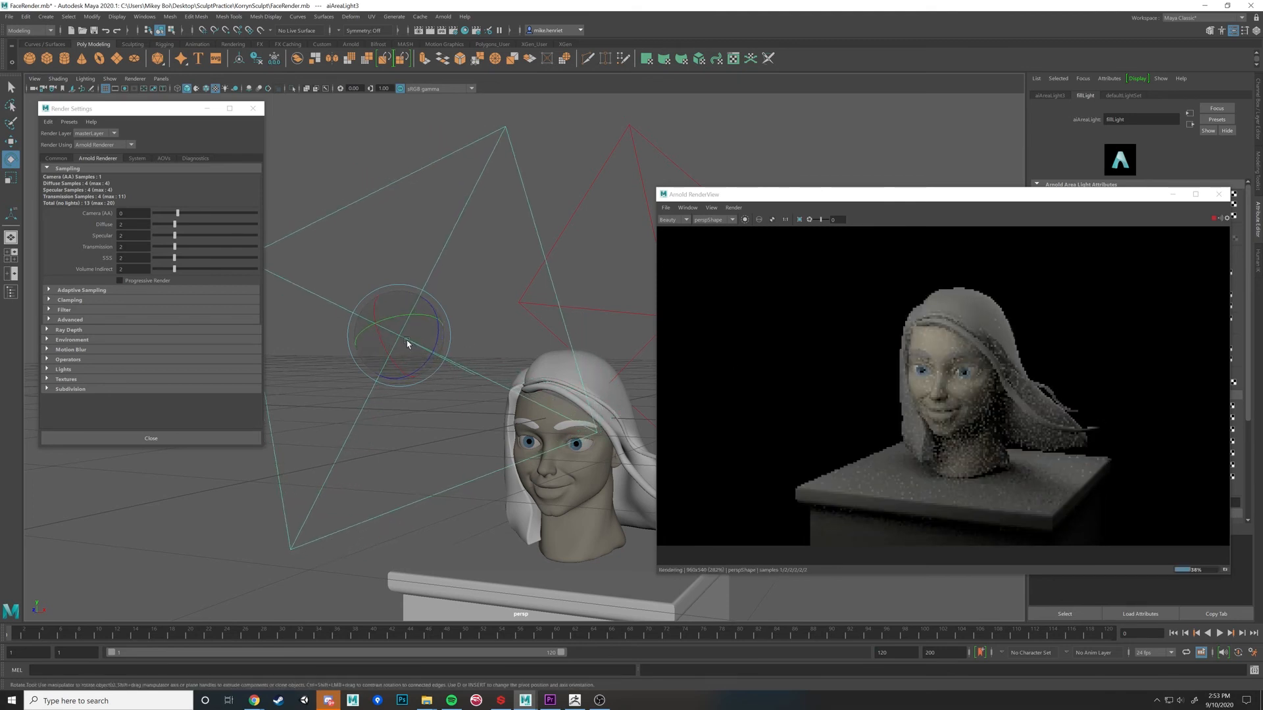
drag(406, 341, 403, 343)
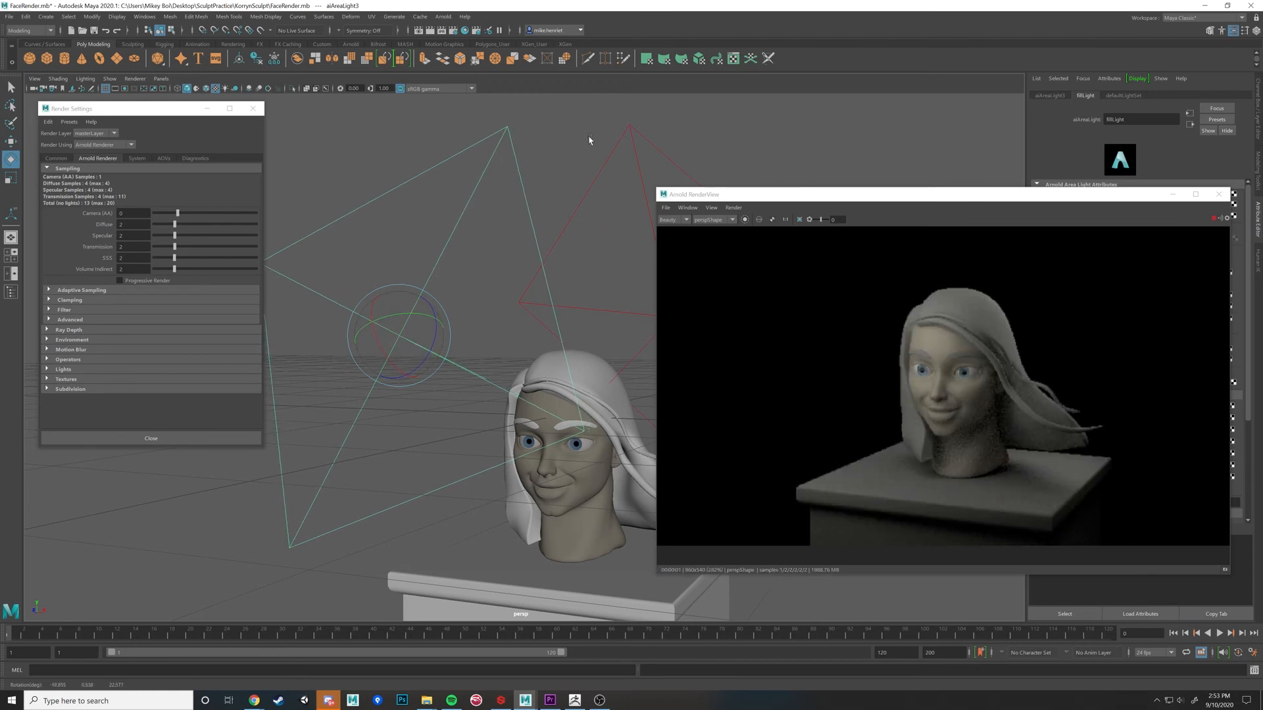
Step: Select the other area light behind the render view and tint its color a very pale blue
click(619, 239)
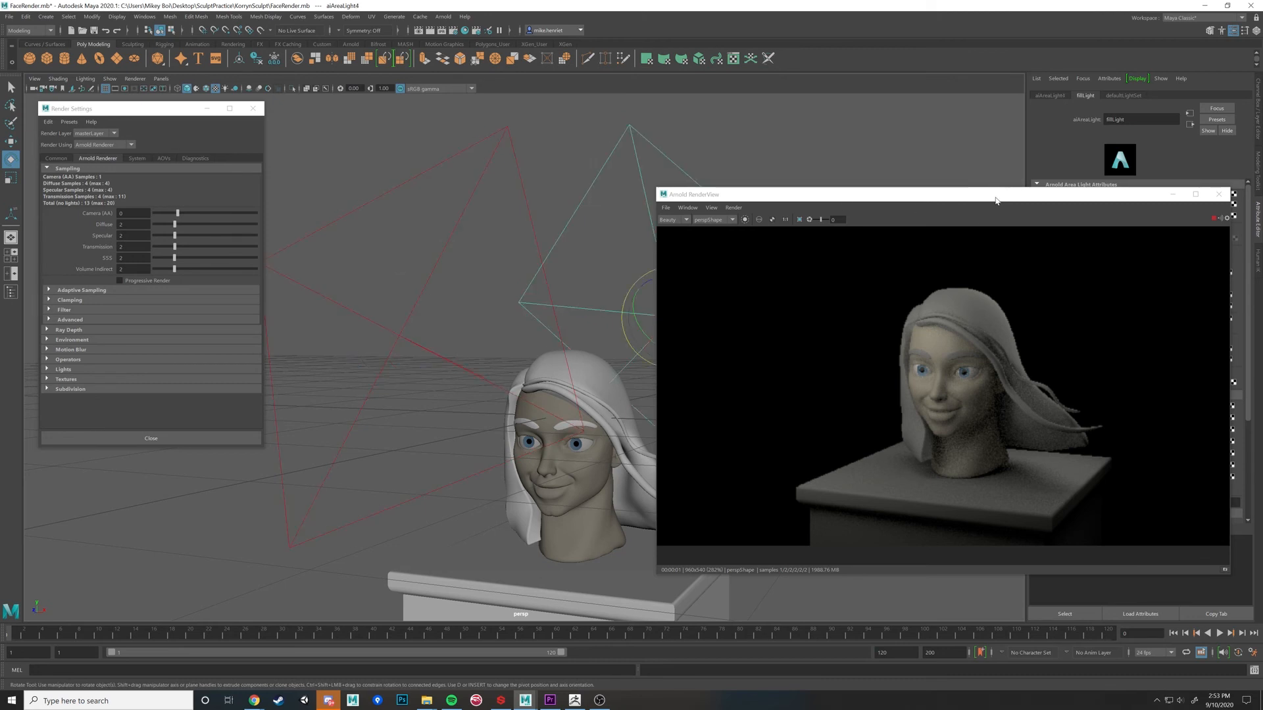
drag(996, 200, 926, 322)
click(1126, 199)
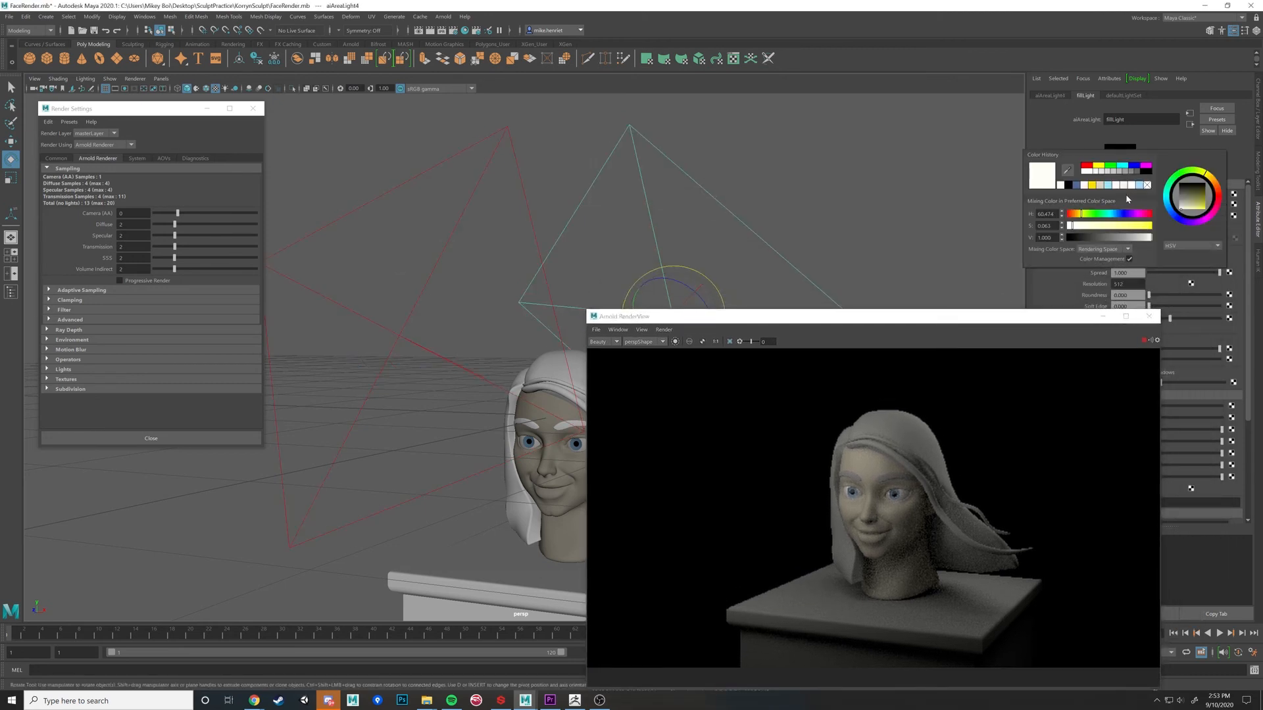
mouse_move(1177, 213)
mouse_down()
mouse_move(1177, 224)
mouse_move(1185, 212)
mouse_up()
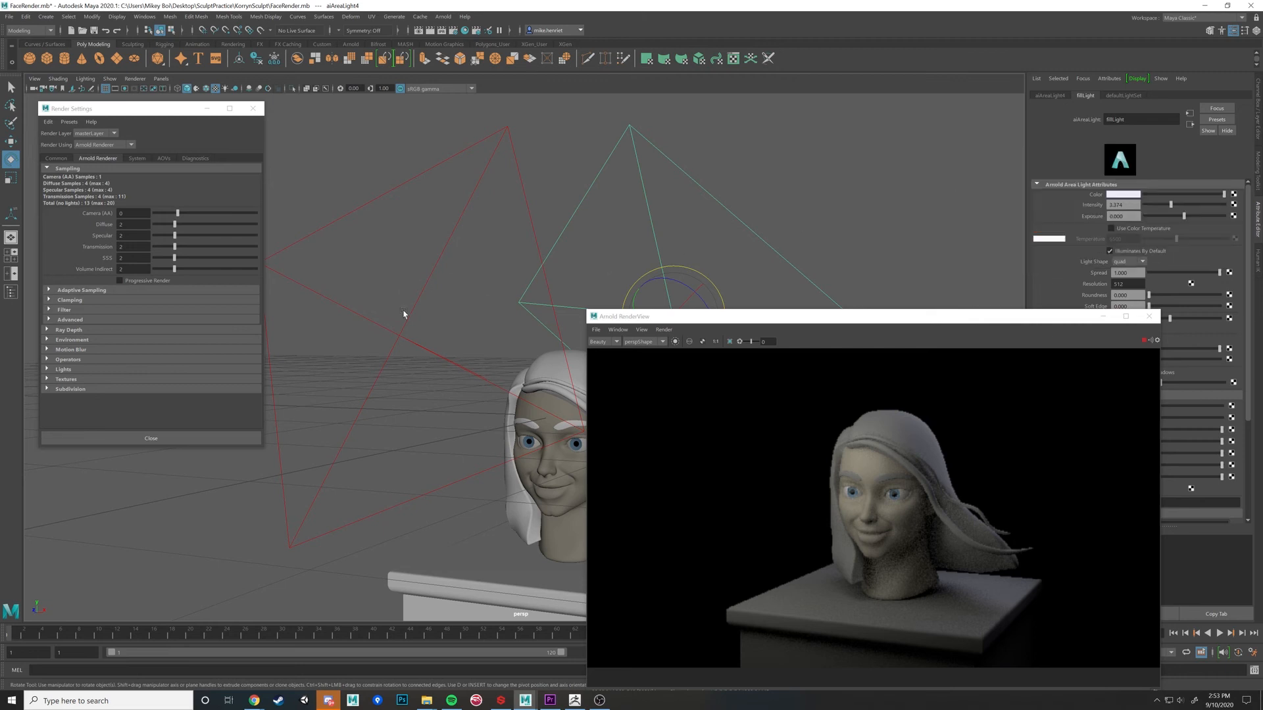
Step: Select the area light in front of the face and slightly raise its intensity, keeping the render view clear to compare
click(402, 332)
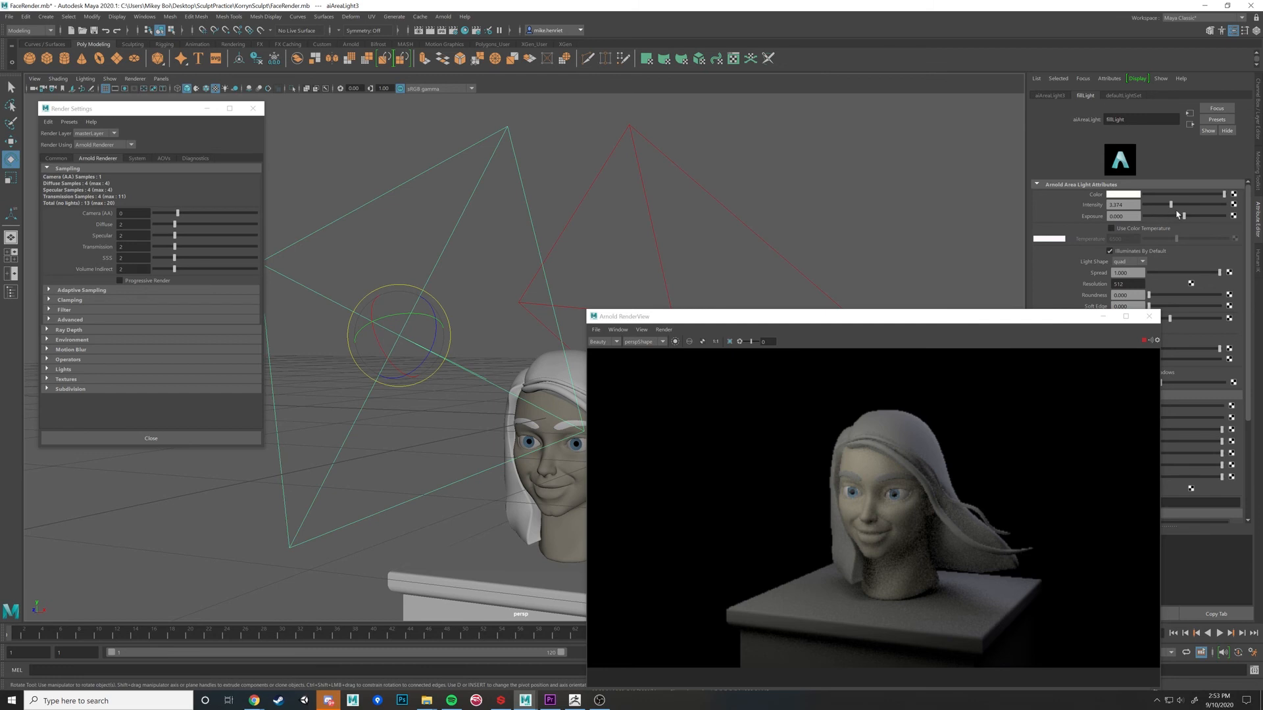
drag(1170, 206, 1175, 207)
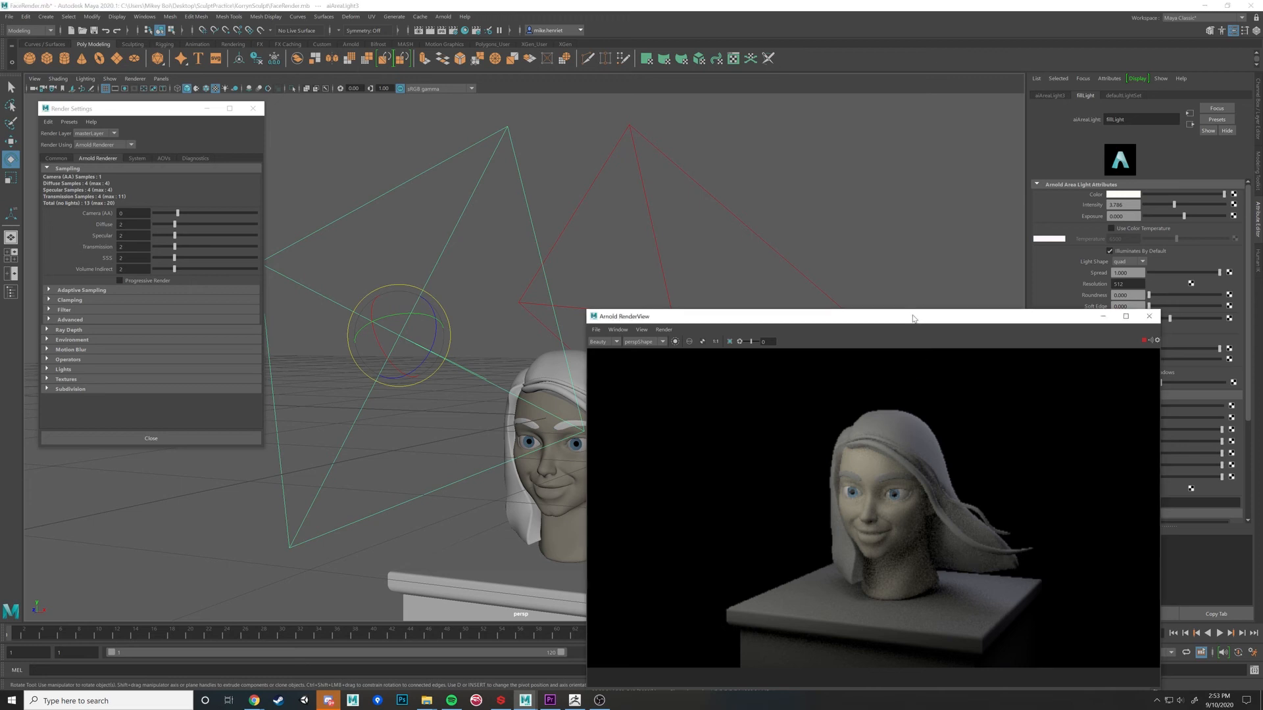
drag(915, 317, 920, 174)
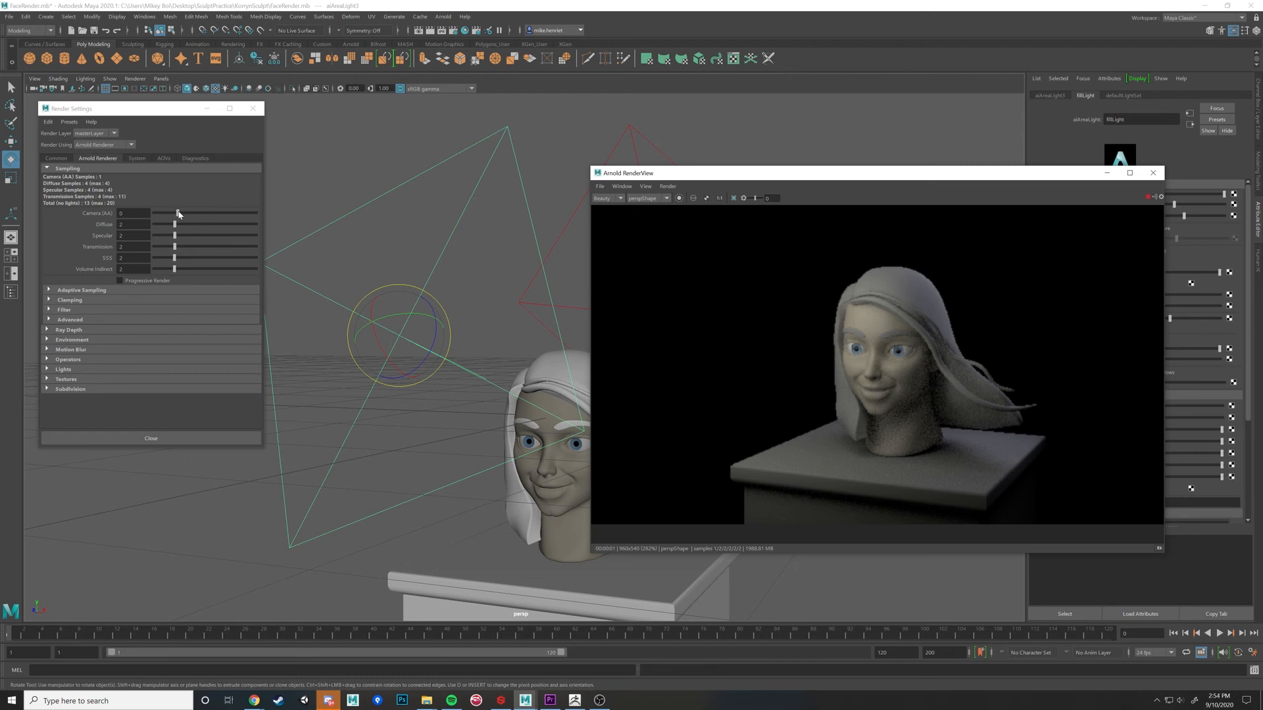
Step: Change the render's image size preset to 1920 x 1080
click(56, 158)
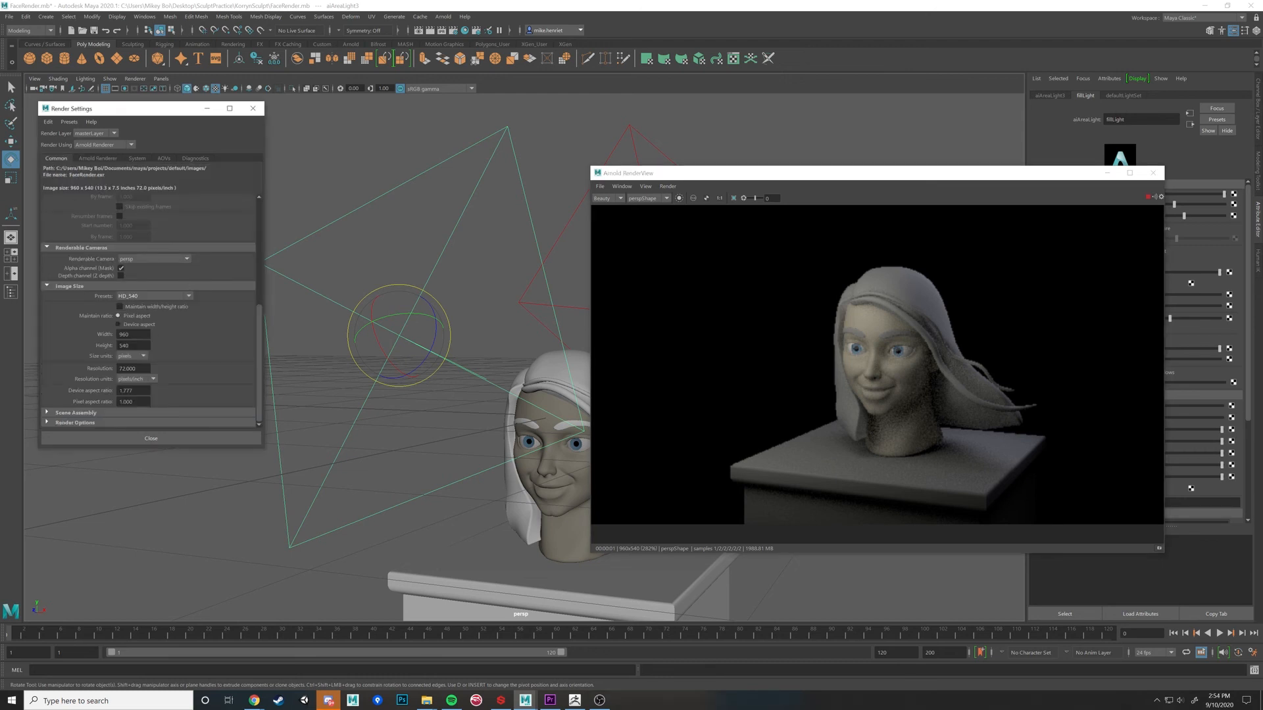
drag(132, 334, 118, 334)
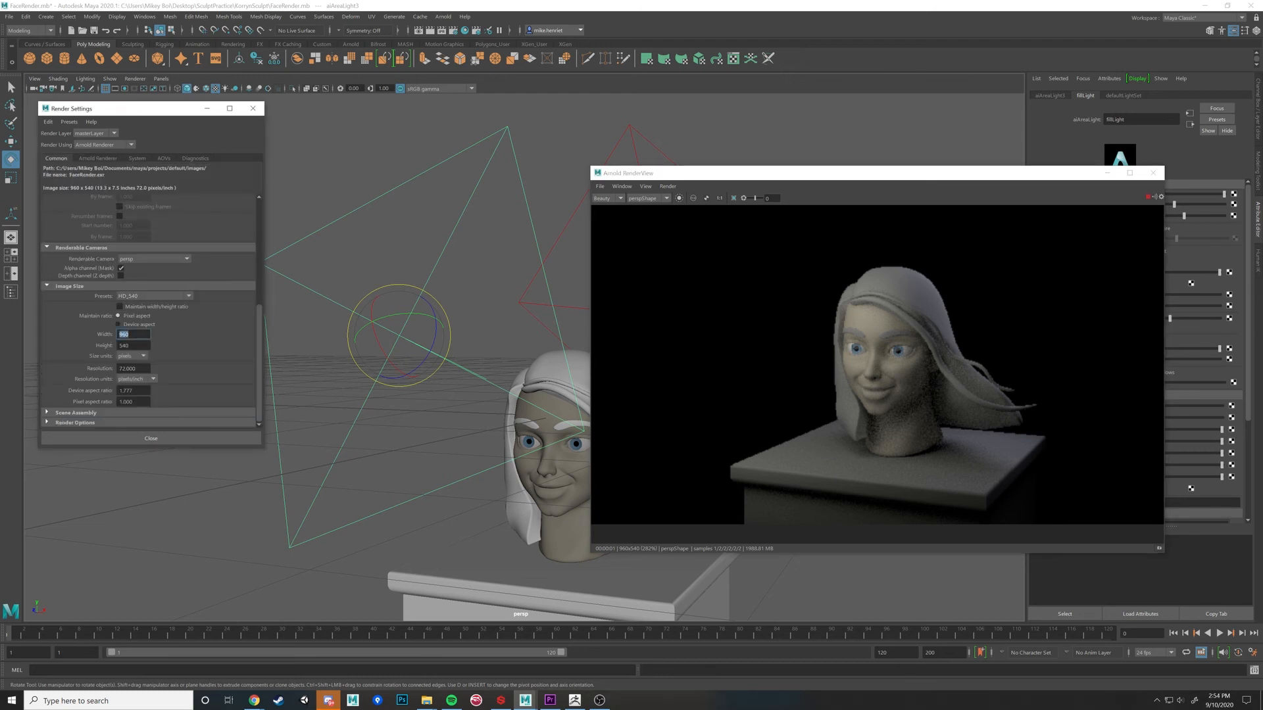
click(189, 296)
click(141, 360)
Step: Raise the Arnold Camera (AA) sampling to 4
click(100, 159)
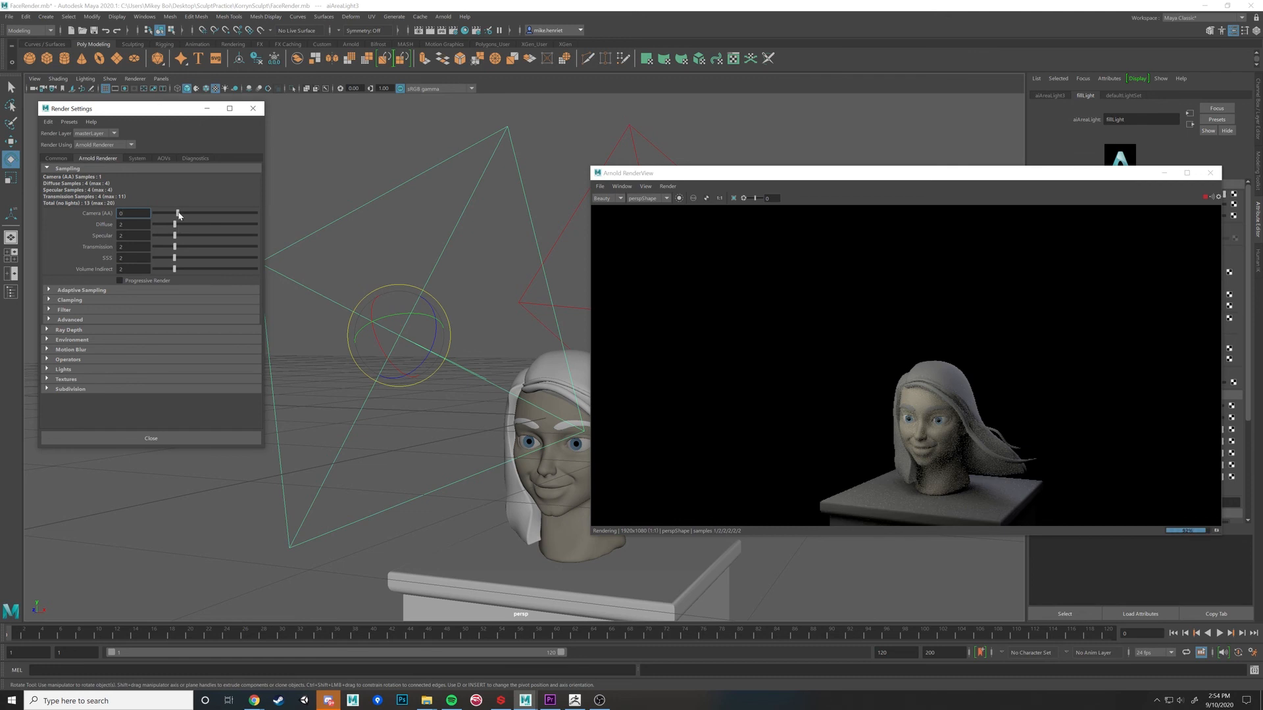
drag(196, 211, 209, 214)
Step: Reframe the perspective camera closer to the head so it fills more of the live render
alt+middle_drag(515, 385, 495, 320)
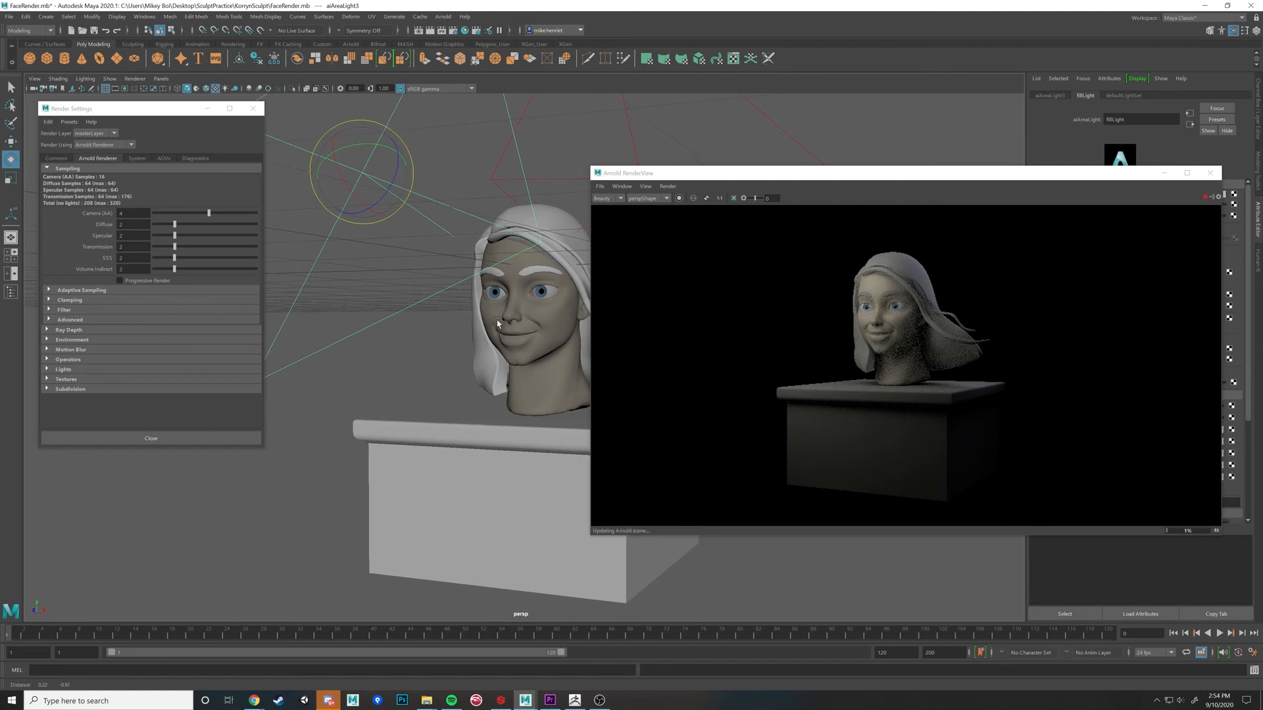
scroll(486, 296, up, 1)
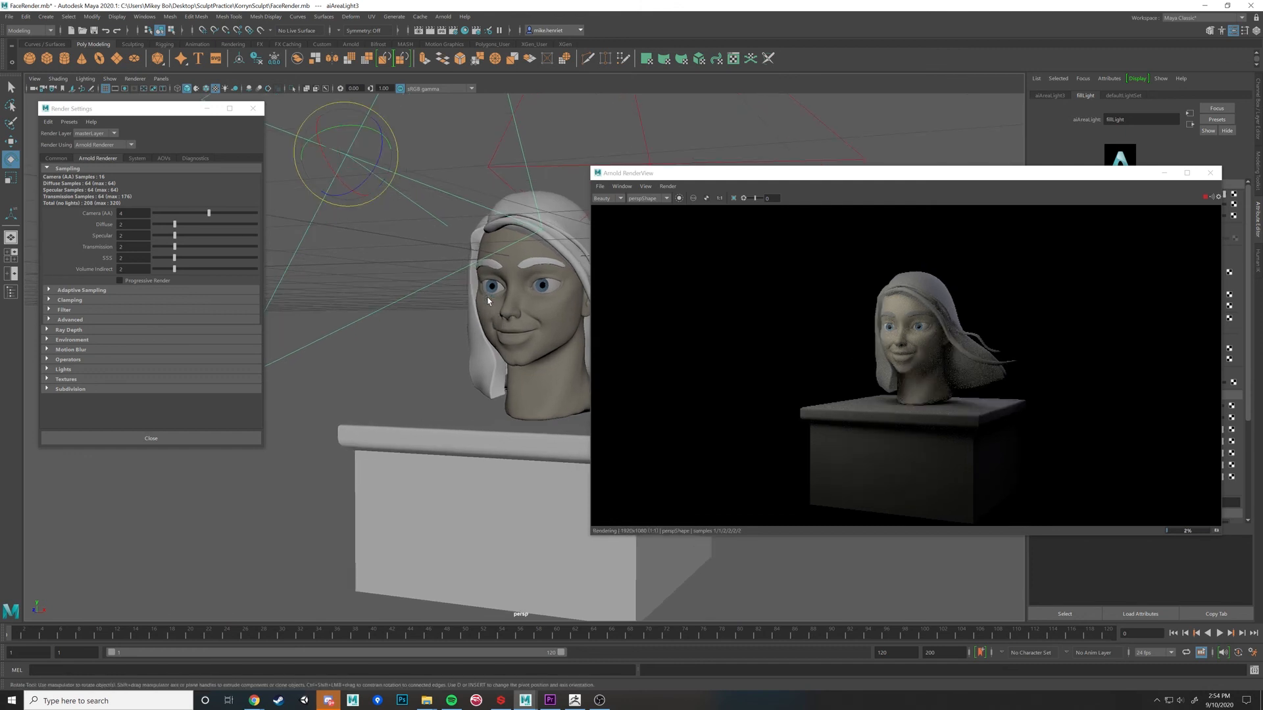
scroll(488, 301, up, 1)
scroll(488, 301, up, 1)
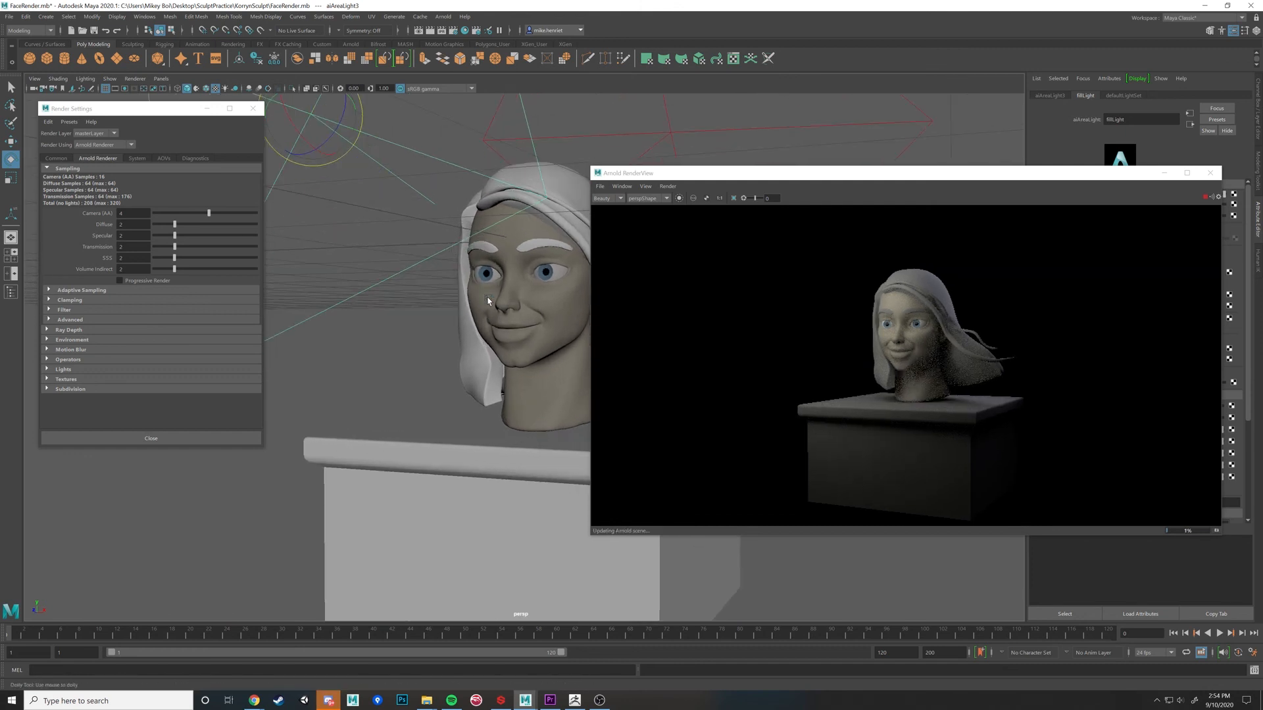
scroll(488, 301, up, 1)
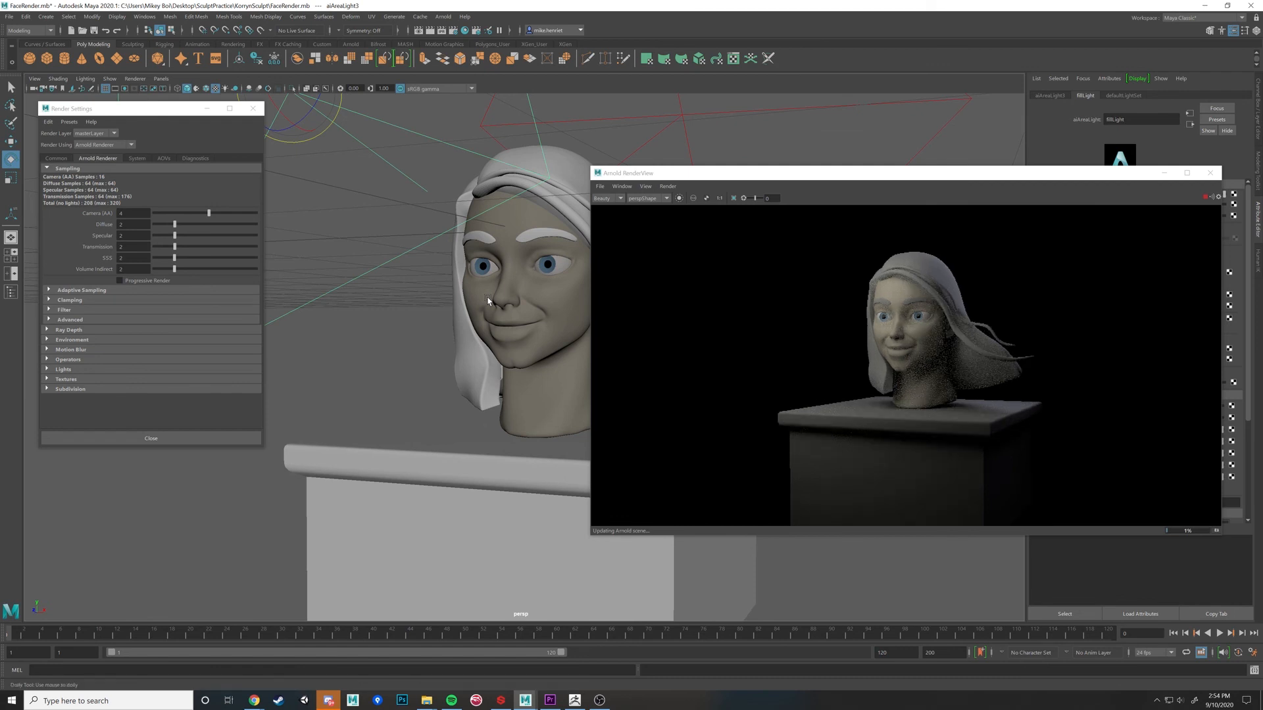
scroll(487, 300, up, 1)
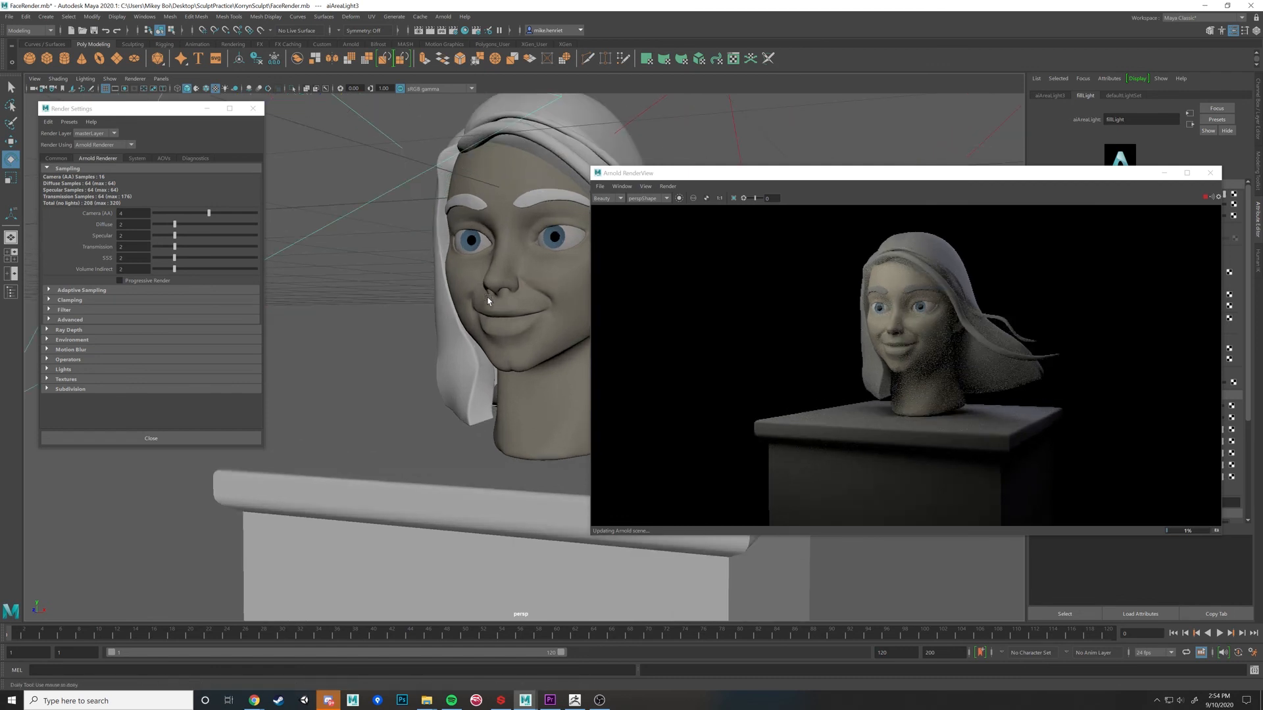
scroll(488, 301, up, 2)
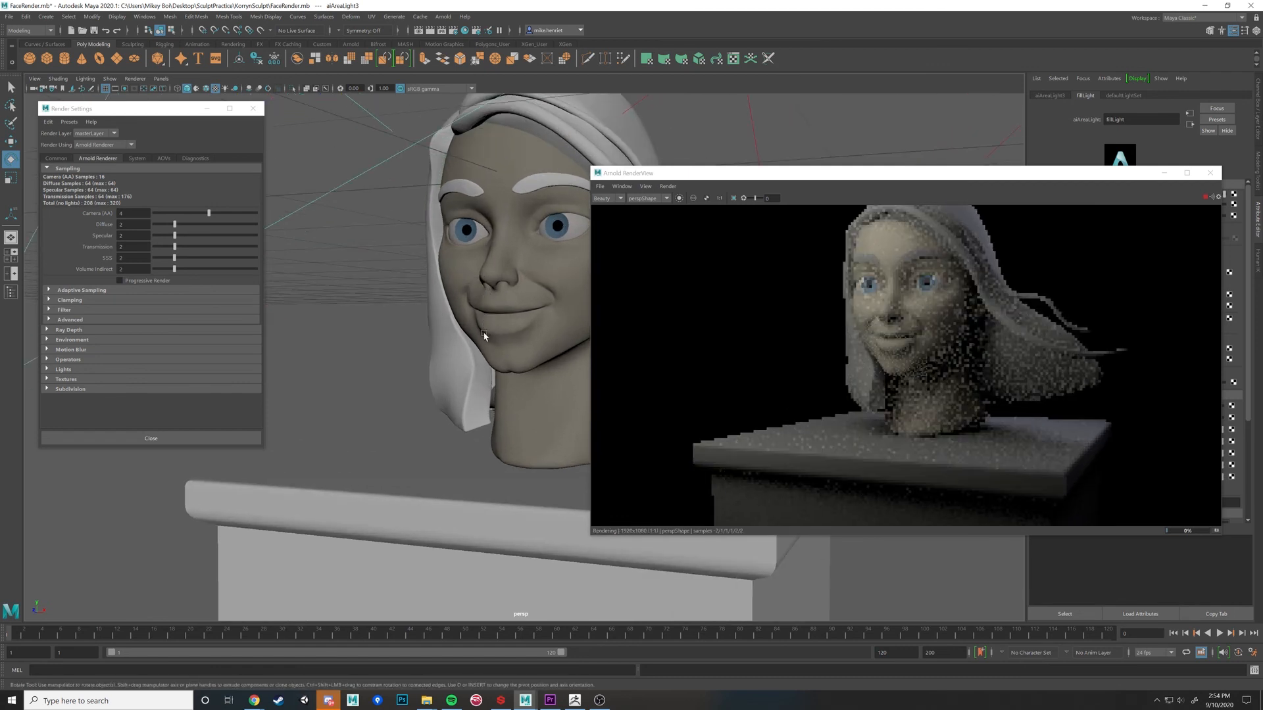
alt+middle_drag(468, 380, 466, 398)
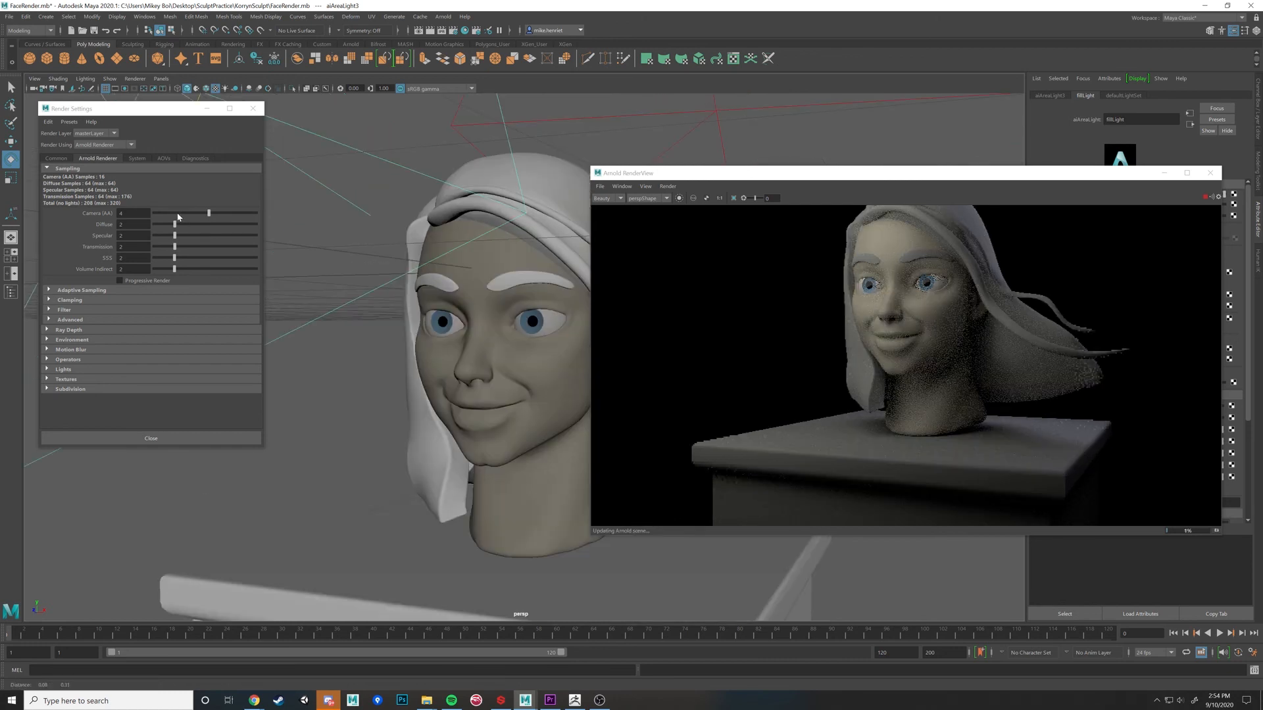
Step: Set the Camera (AA) sampling back to 0, raise the head slightly in the frame and stop the live render
click(176, 213)
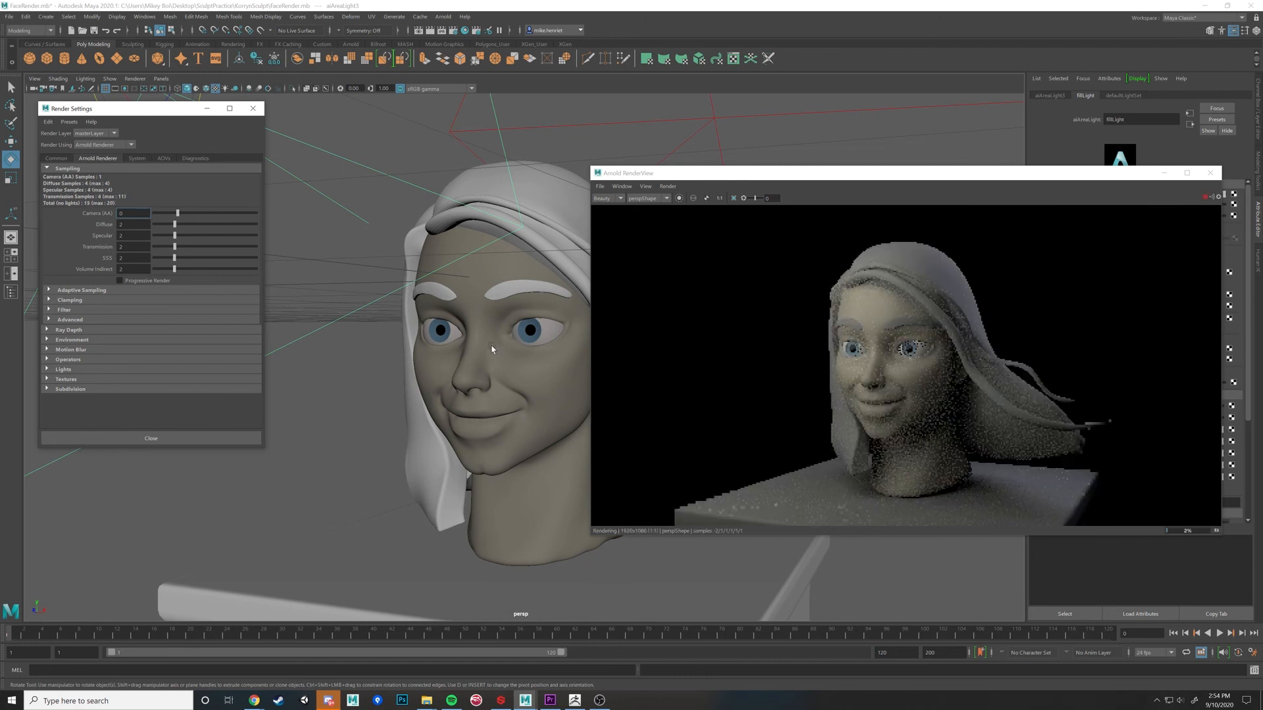
alt+middle_drag(491, 346, 494, 334)
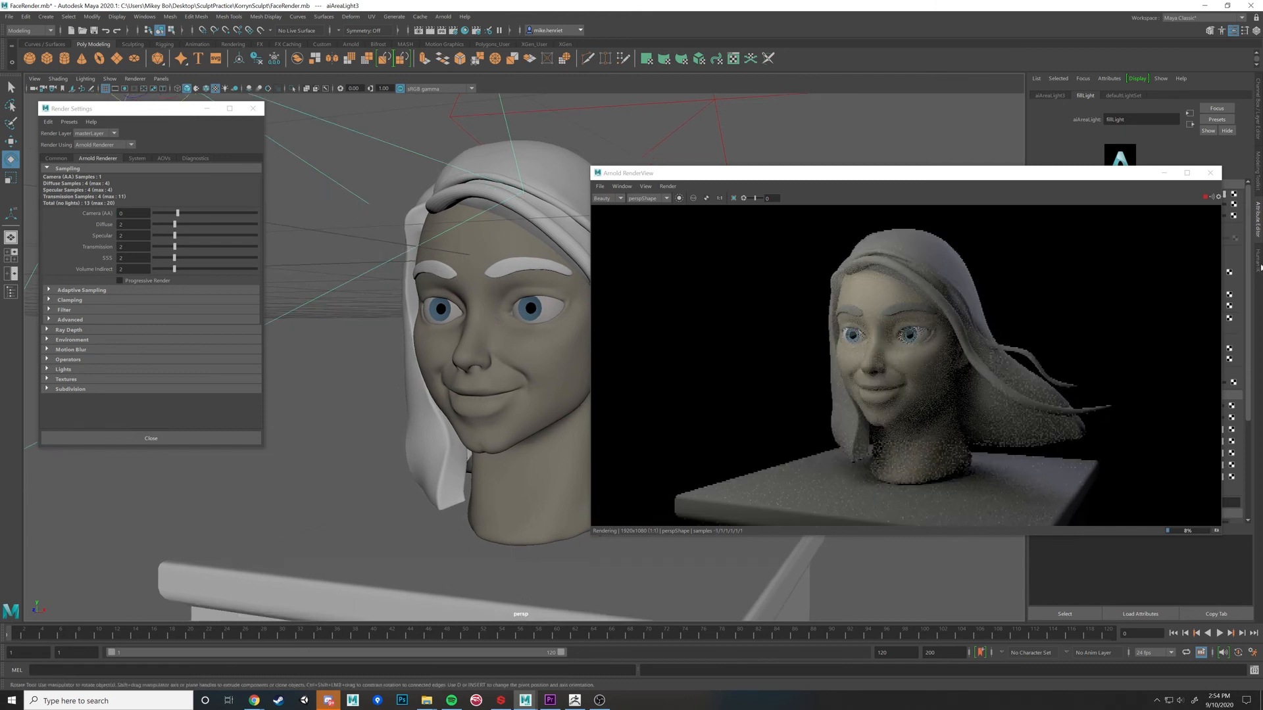
click(1205, 197)
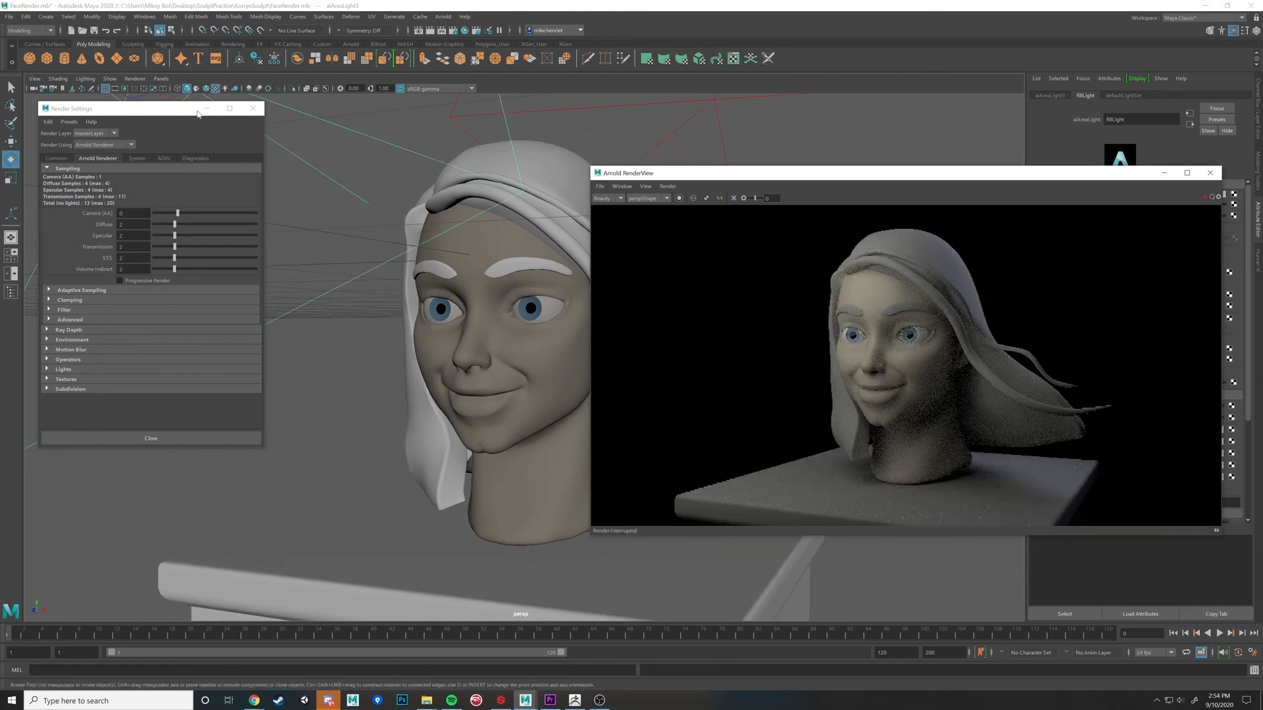
Step: Show the resolution gate, compose the head and pedestal inside it and restart the live render
click(125, 92)
scroll(408, 262, up, 2)
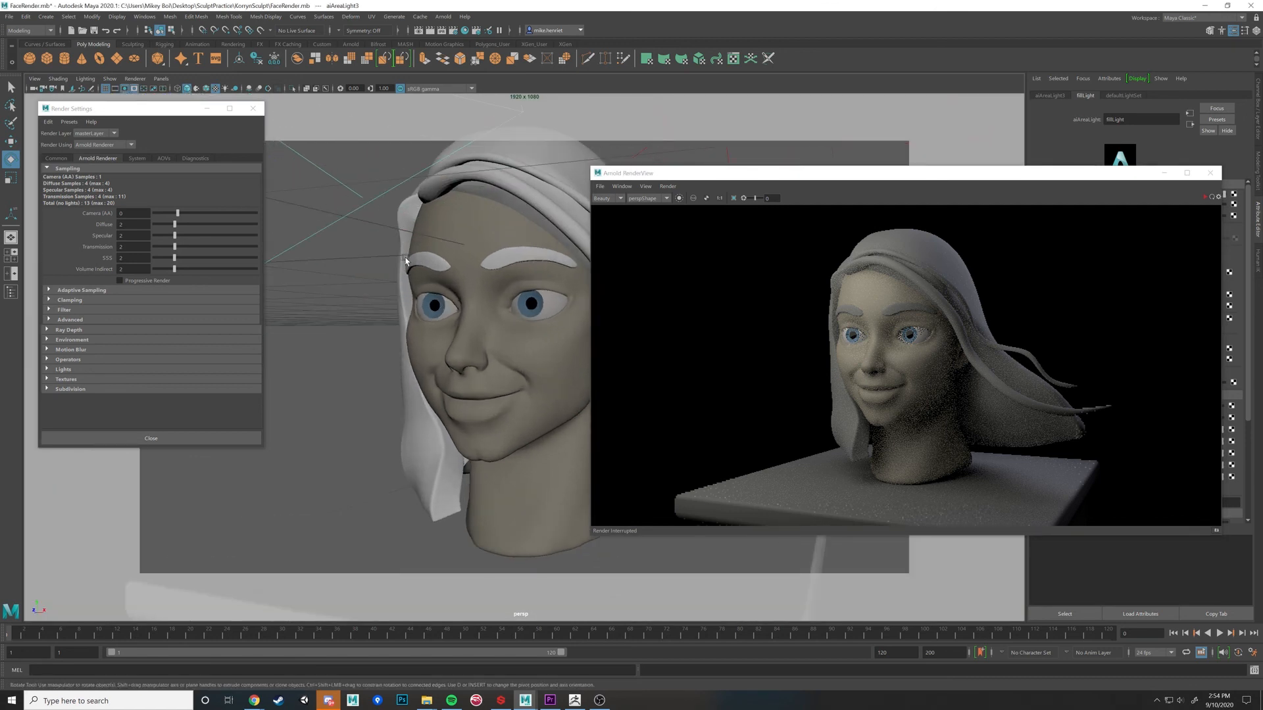
mouse_move(406, 261)
alt+mouse_down()
mouse_move(411, 272)
mouse_move(396, 282)
alt+mouse_up()
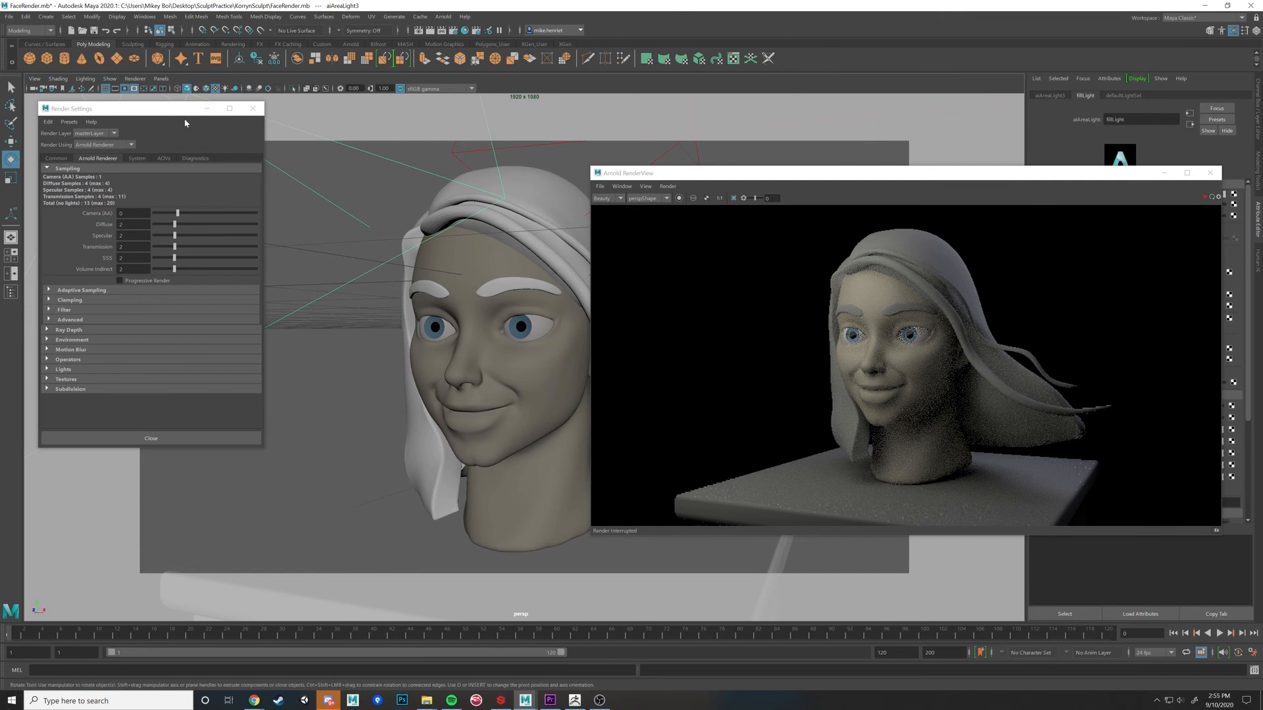
alt+middle_drag(394, 197, 393, 190)
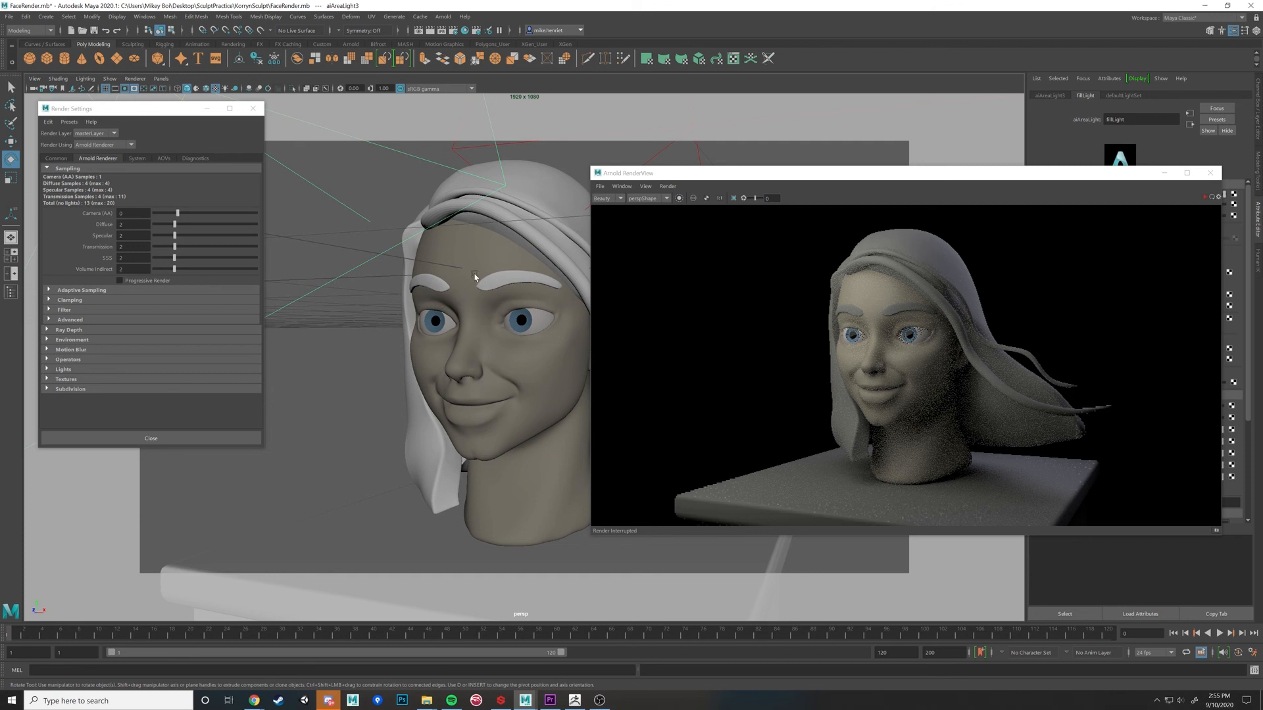
scroll(475, 273, down, 1)
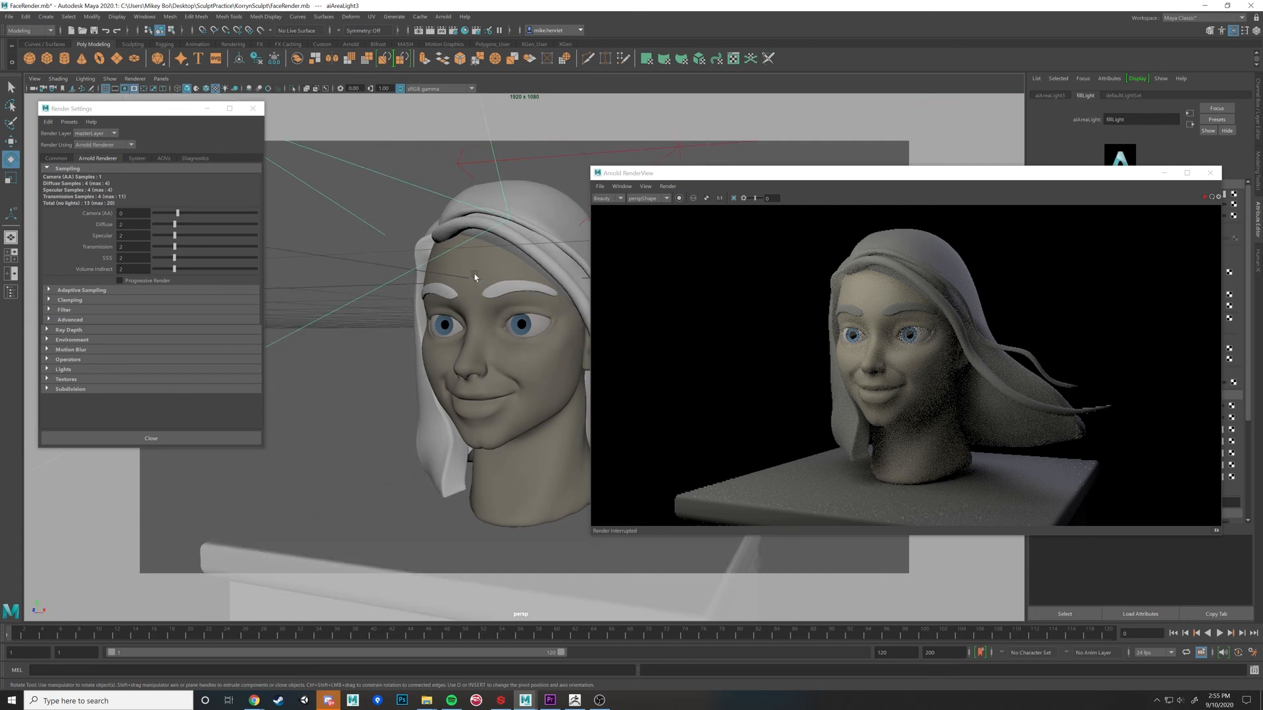
alt+middle_drag(472, 274, 469, 266)
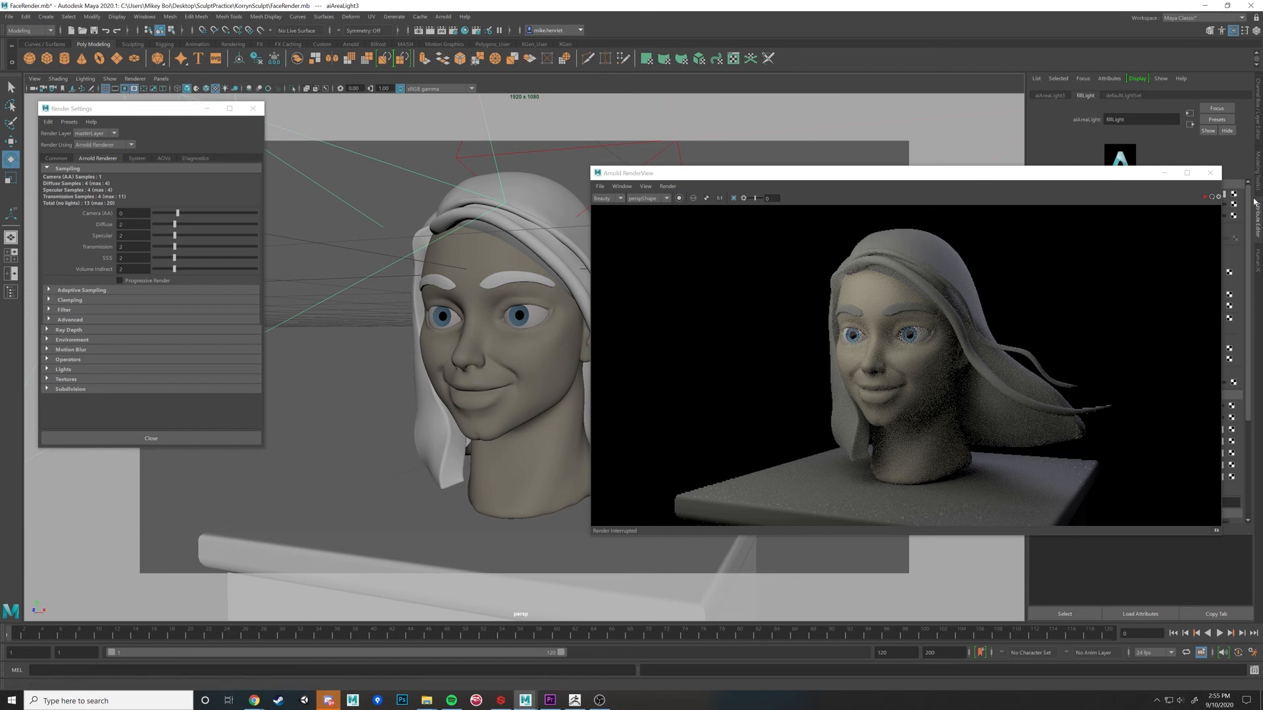
click(1192, 198)
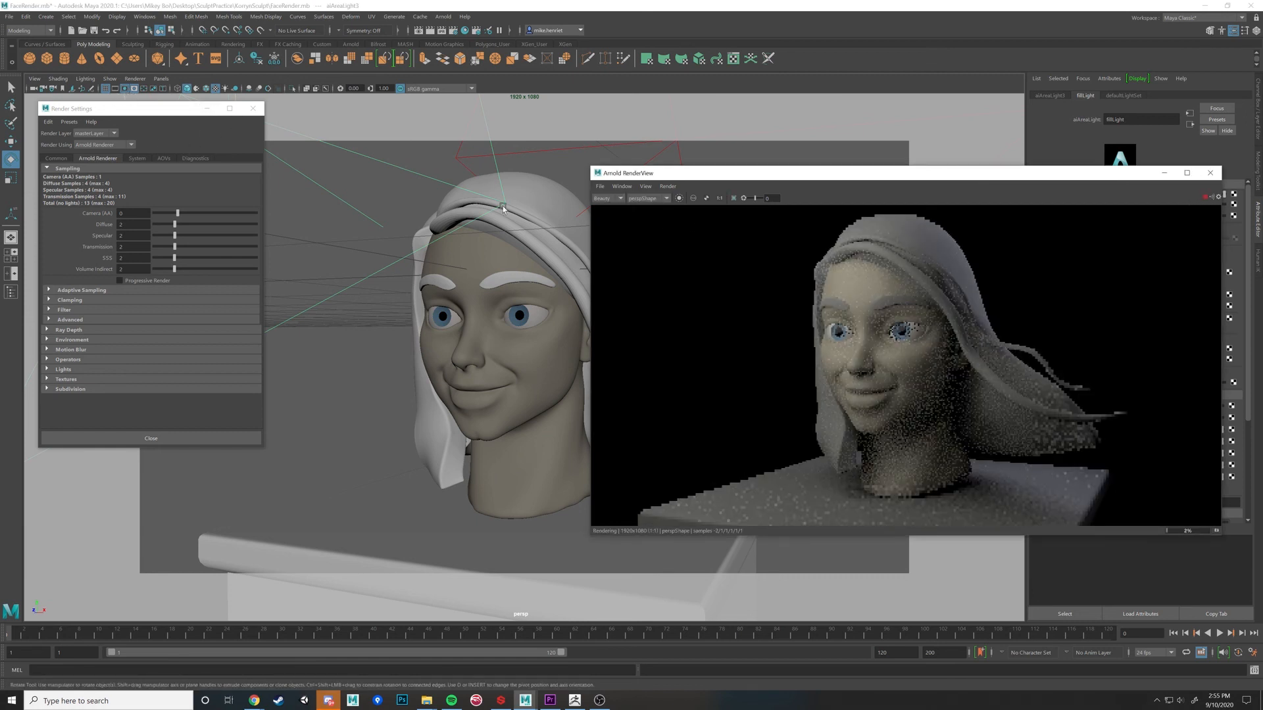
Step: Raise the Camera (AA) sampling to 5 for the final render and save the finished image as Render in the KorrynSculpt folder
drag(177, 213, 200, 217)
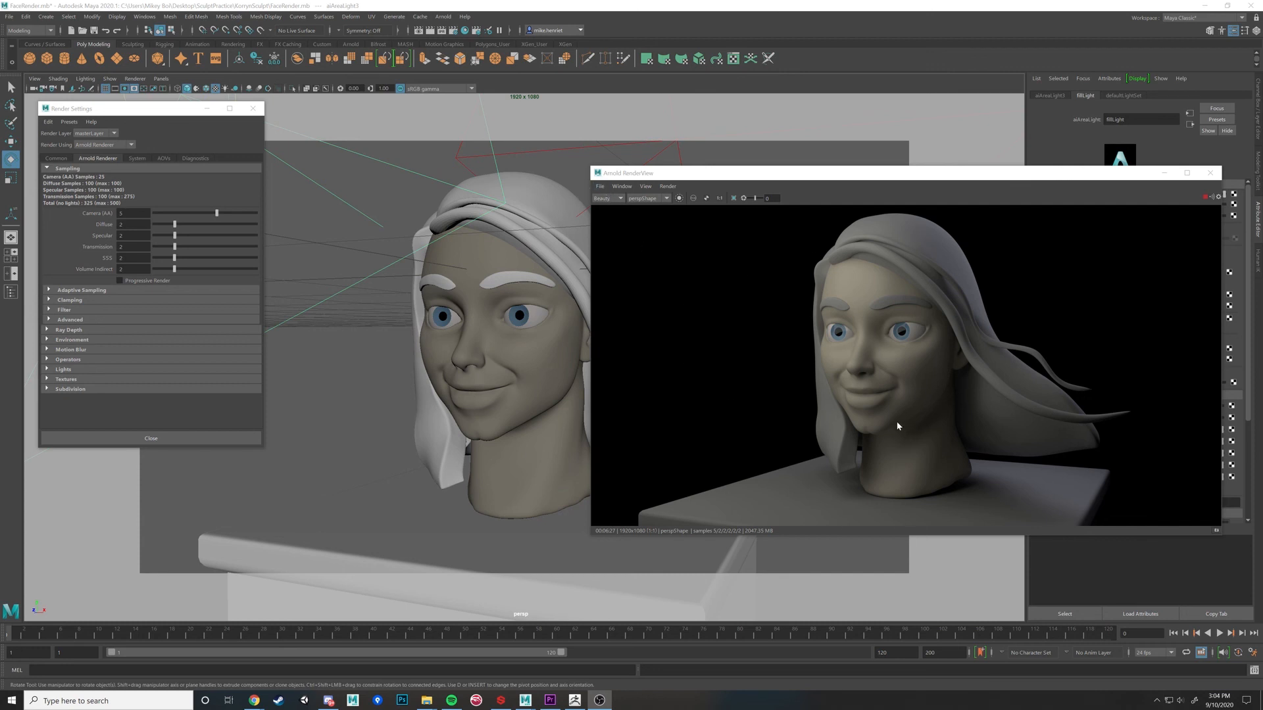
click(600, 188)
click(621, 206)
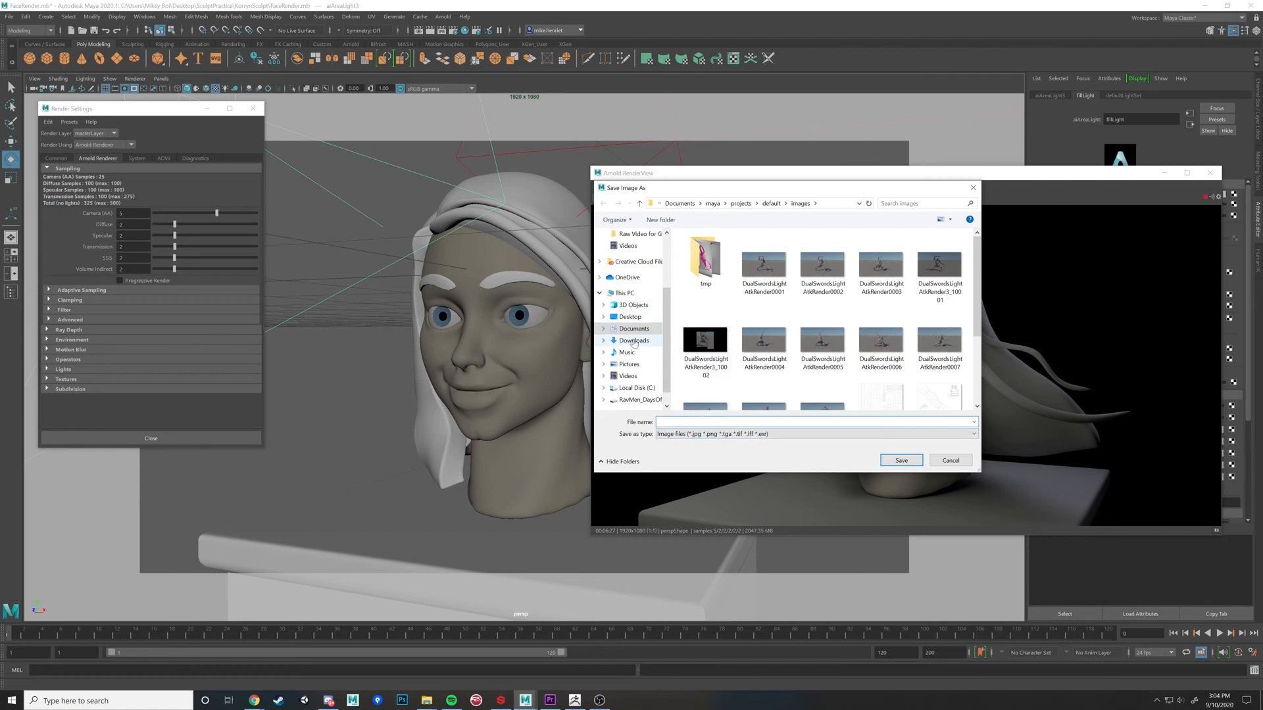
scroll(633, 315, up, 2)
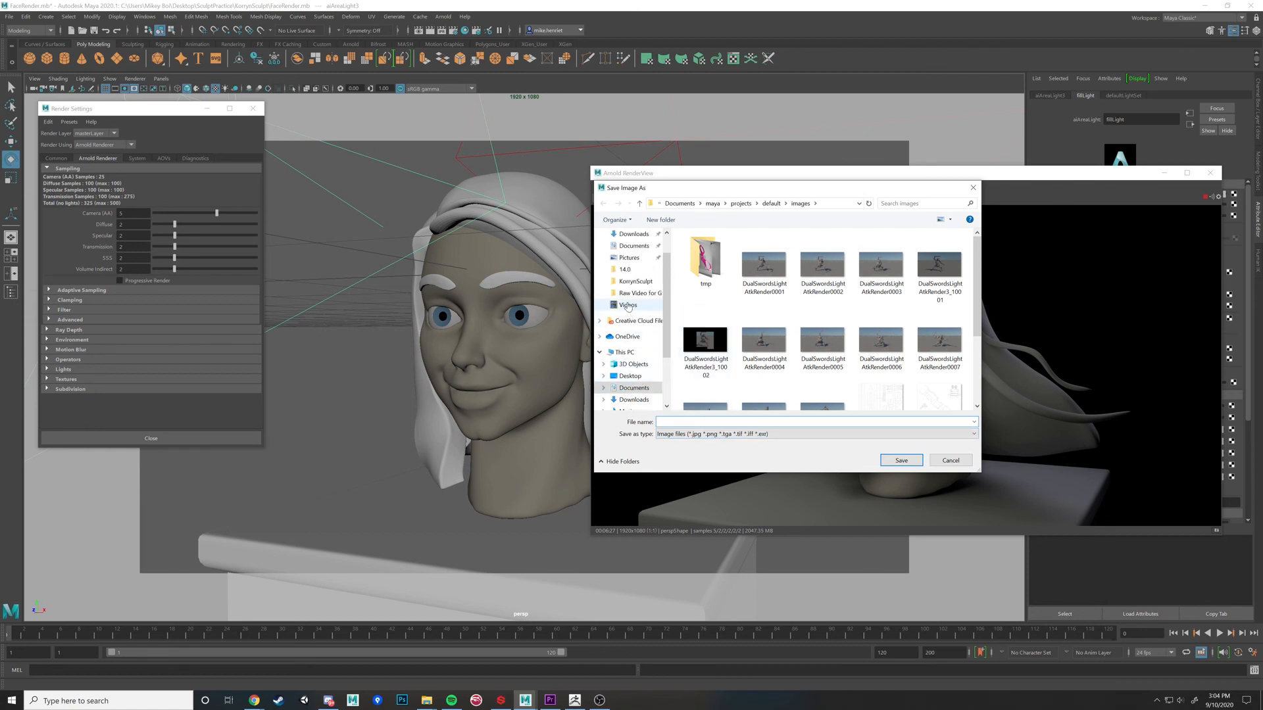
click(634, 283)
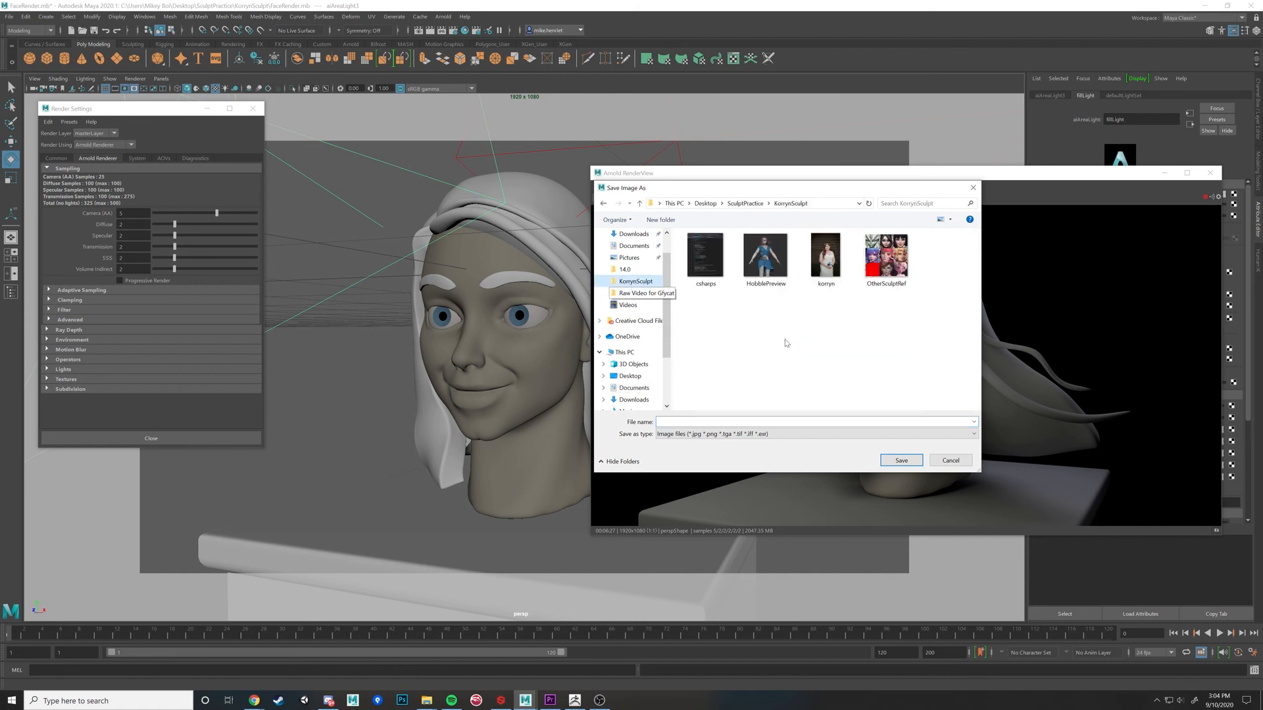
click(758, 421)
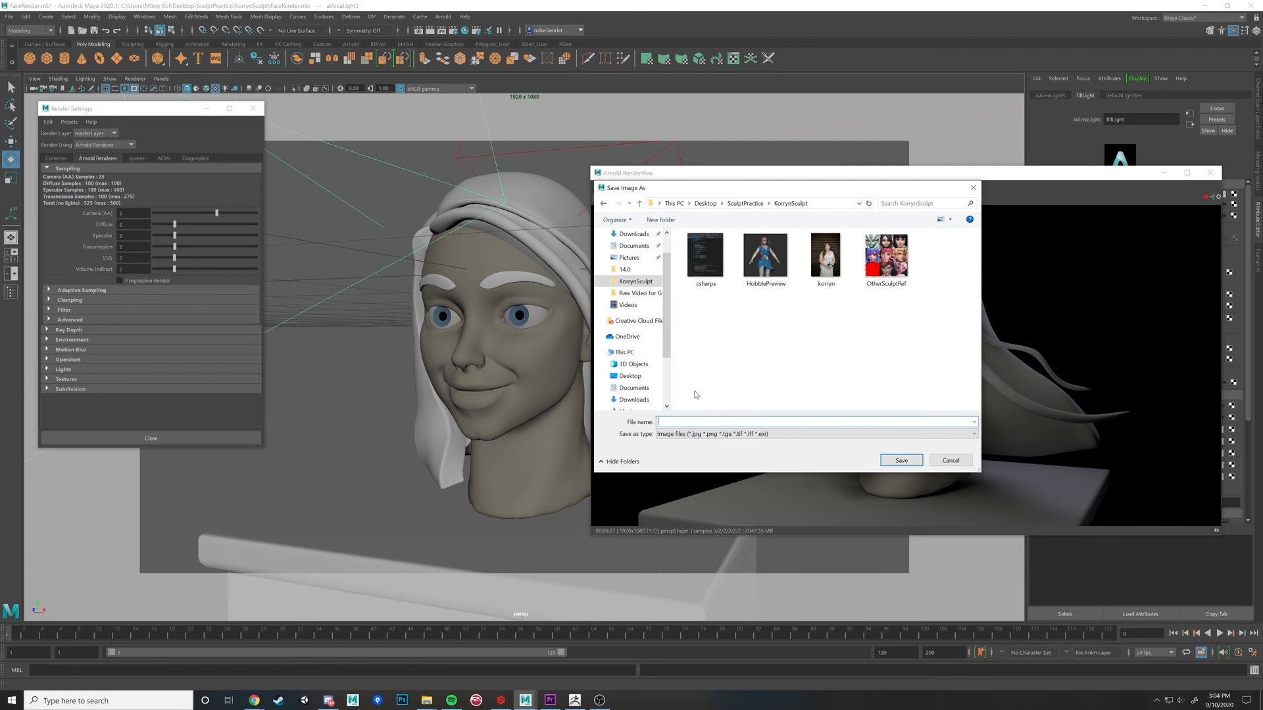
text(Render)
click(783, 432)
click(783, 445)
click(905, 462)
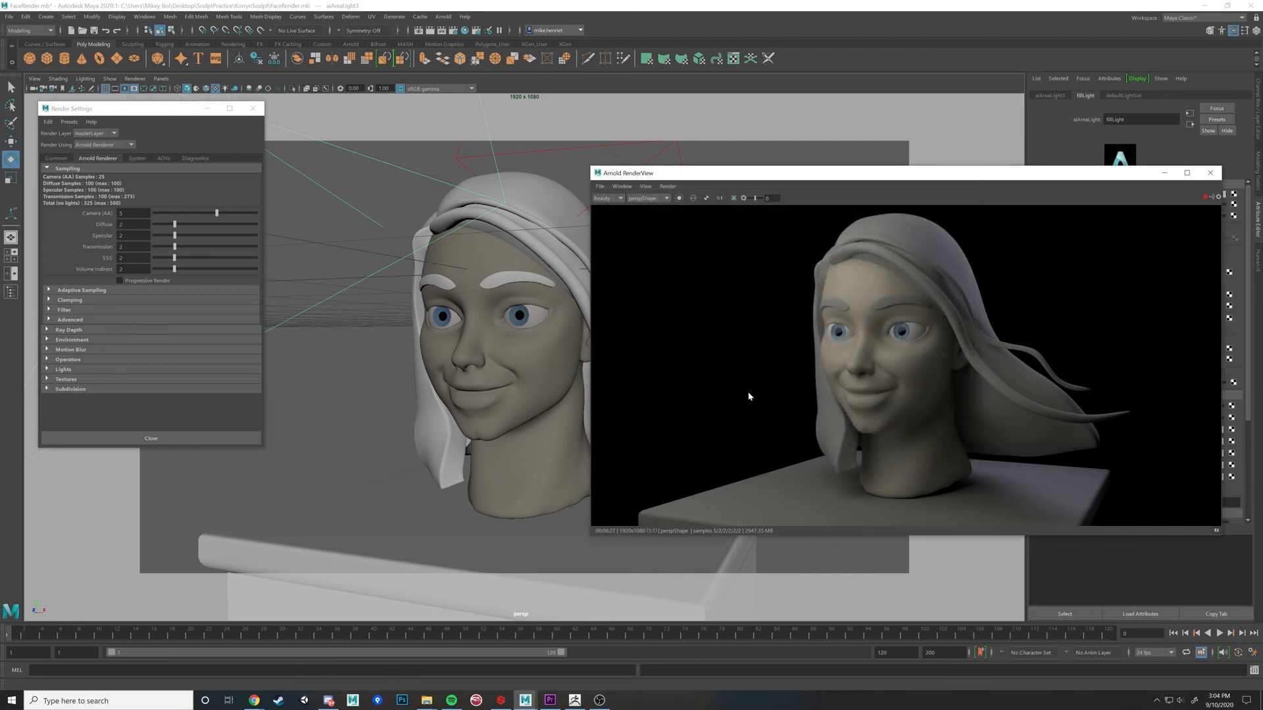
Step: Switch to File Explorer, find the saved Render image in the KorrynSculpt folder and open it
click(428, 700)
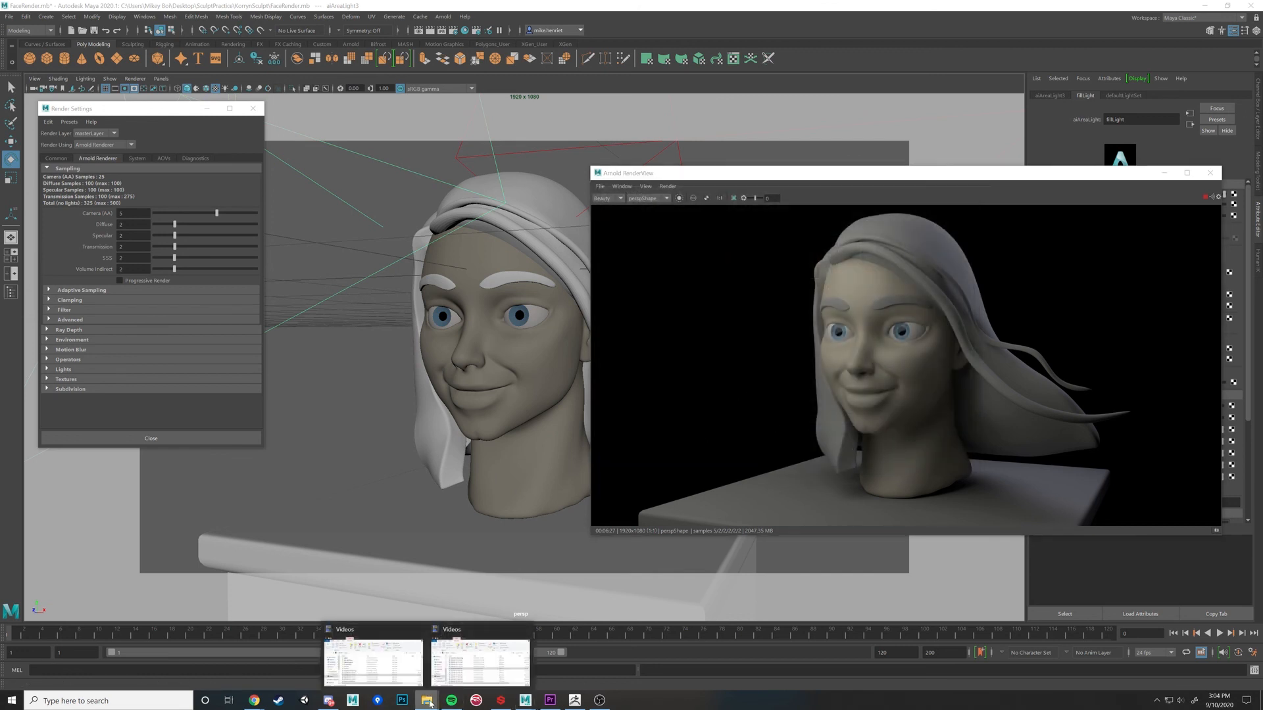
click(384, 663)
click(632, 474)
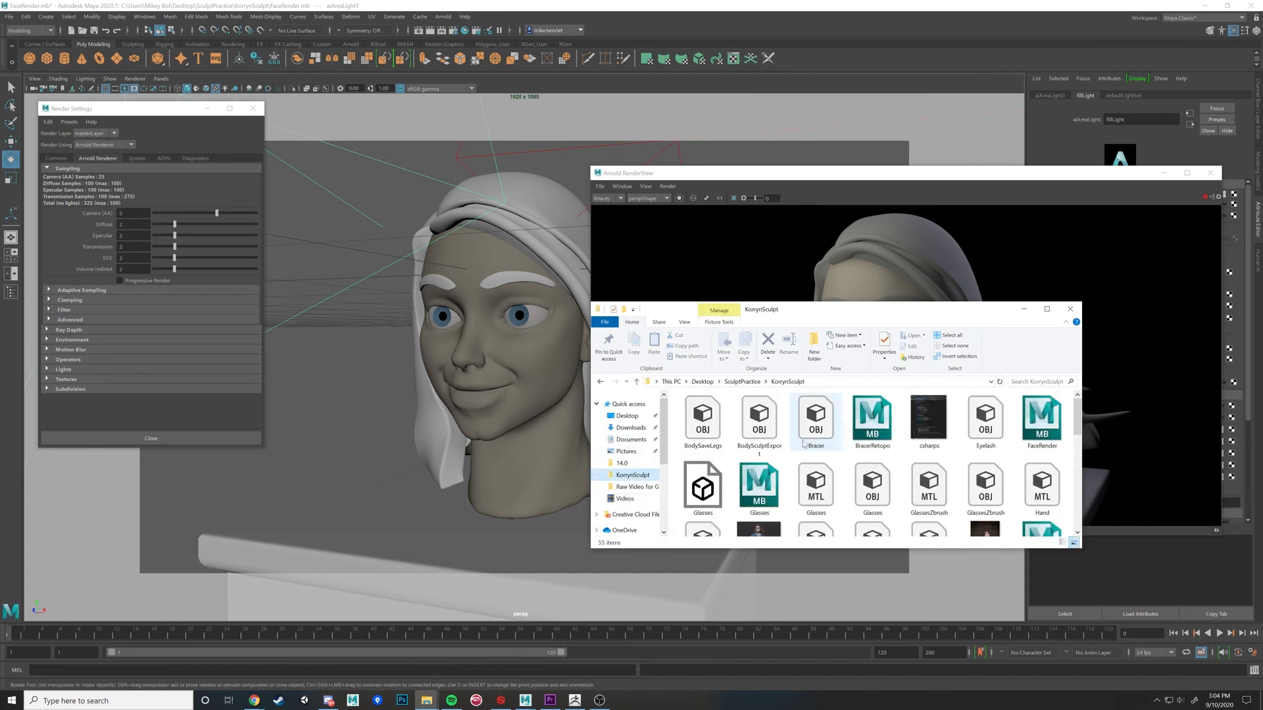
scroll(763, 447, down, 10)
scroll(762, 447, up, 10)
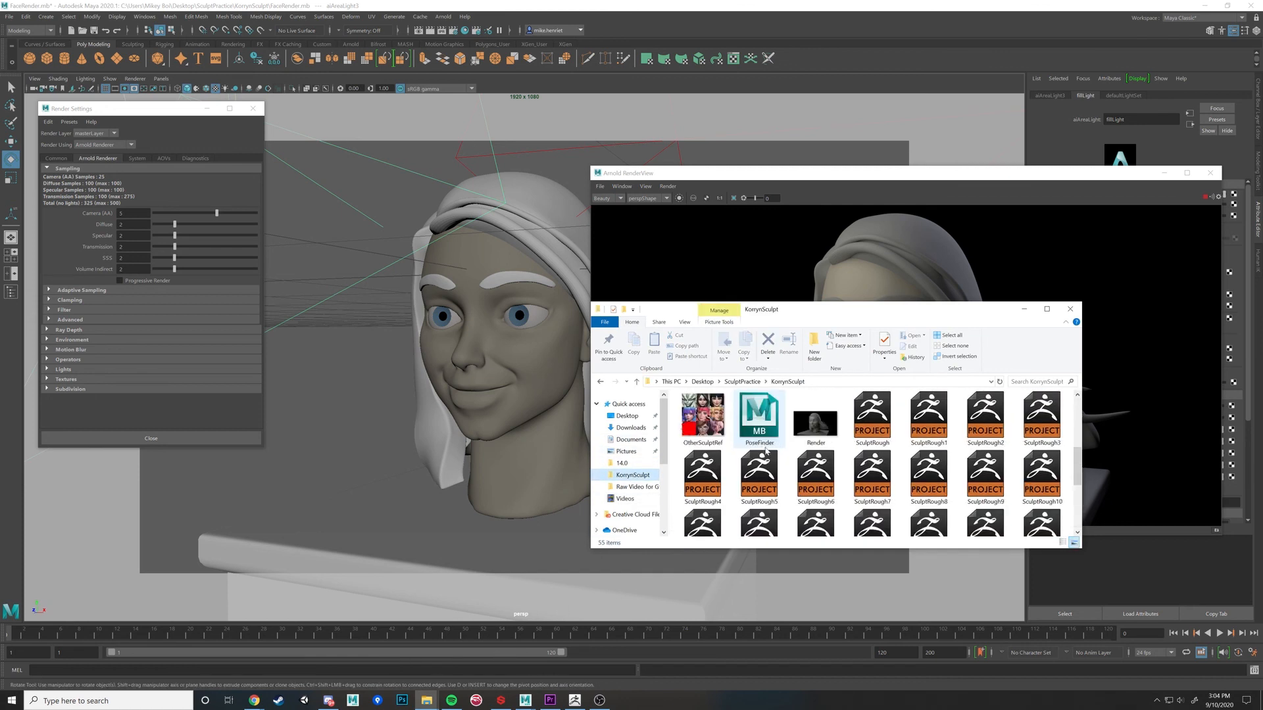
click(814, 427)
double_click(814, 428)
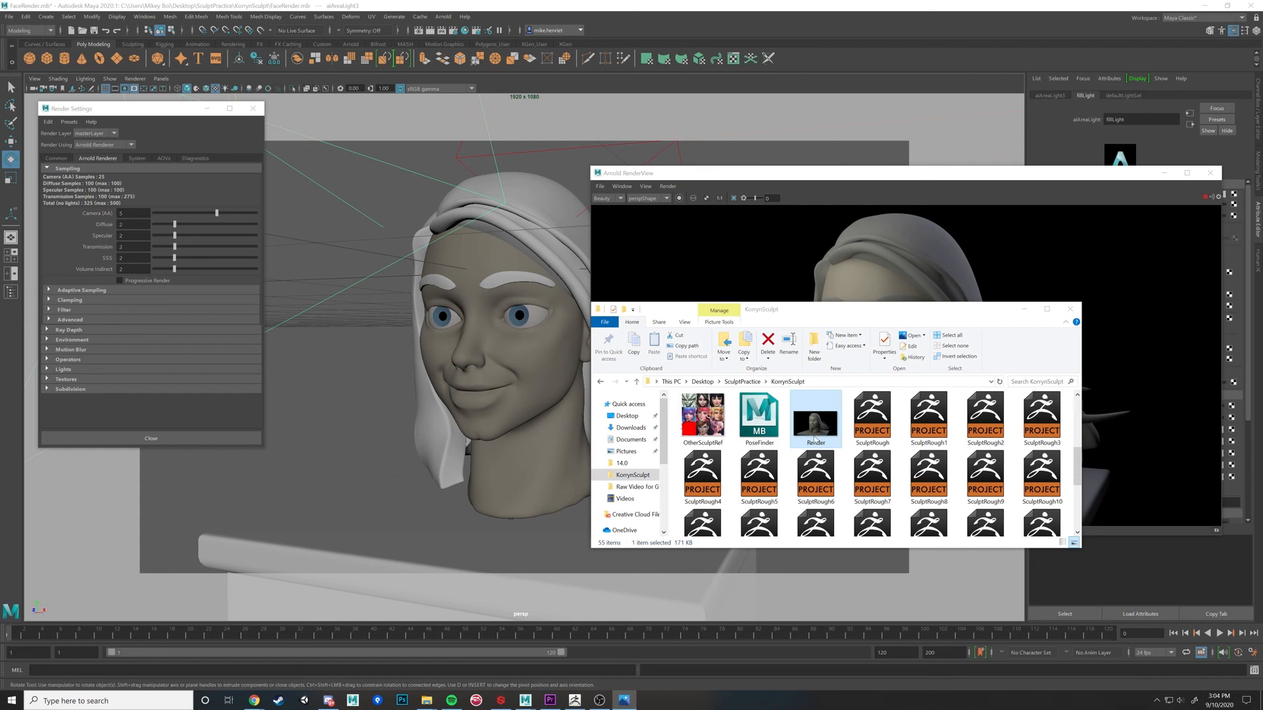
Step: Examine the rendered head and eyes up close in Photos, then close the image
drag(760, 380, 555, 131)
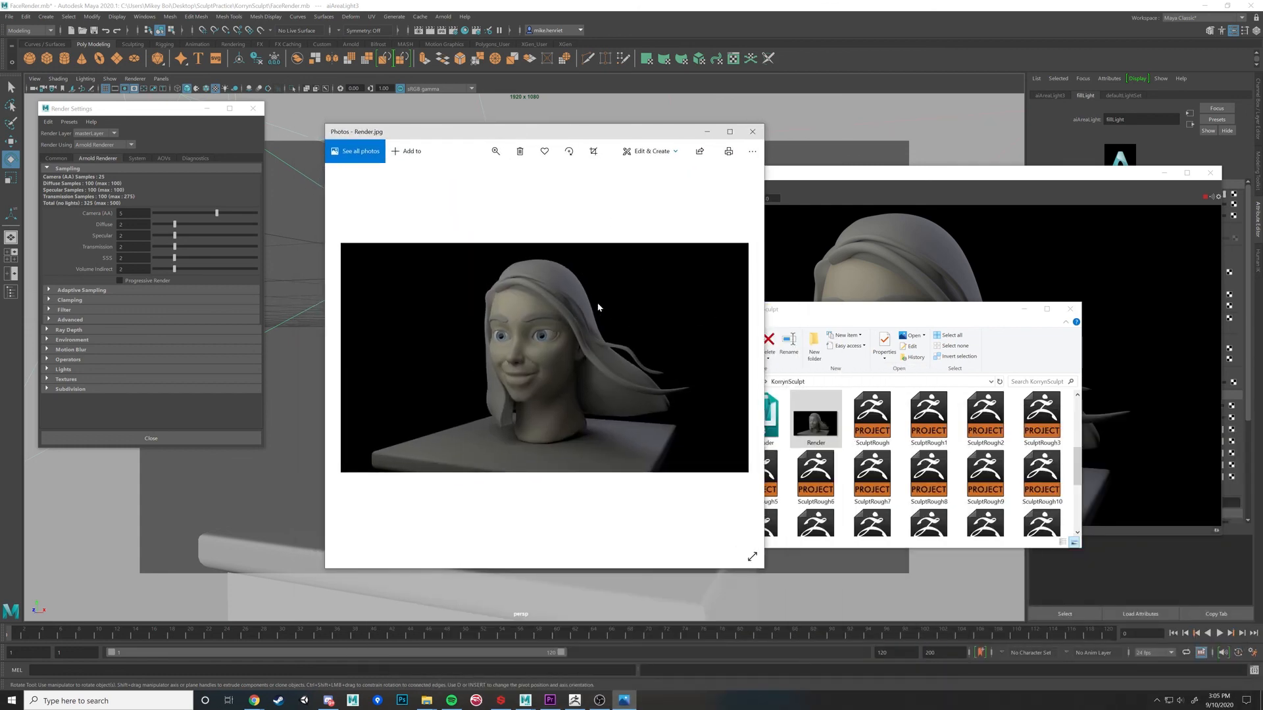
scroll(624, 328, up, 2)
drag(369, 406, 390, 444)
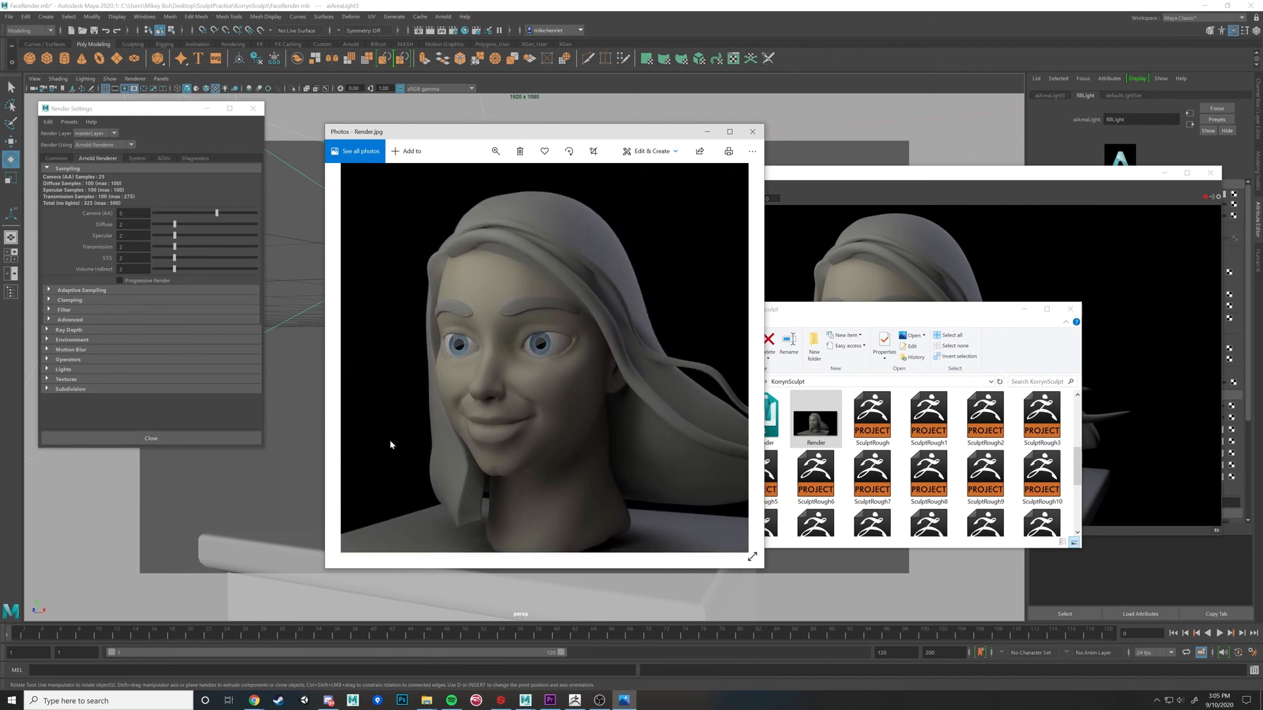
click(753, 132)
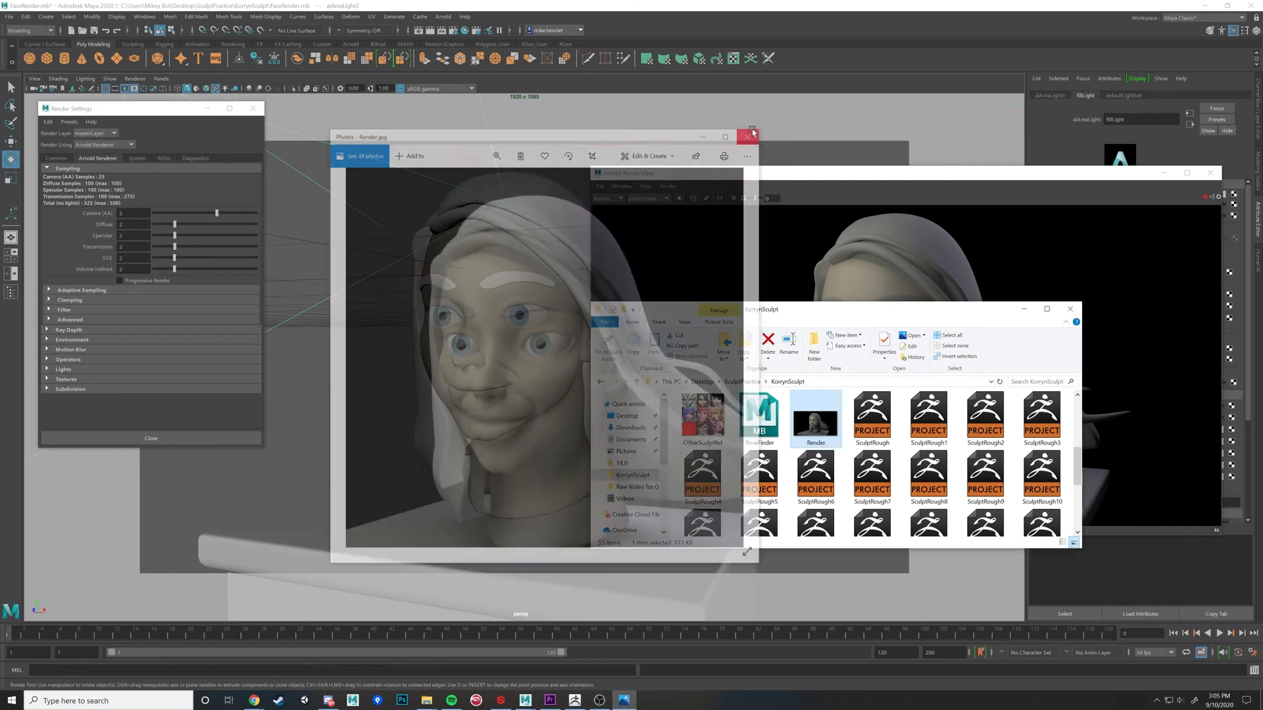